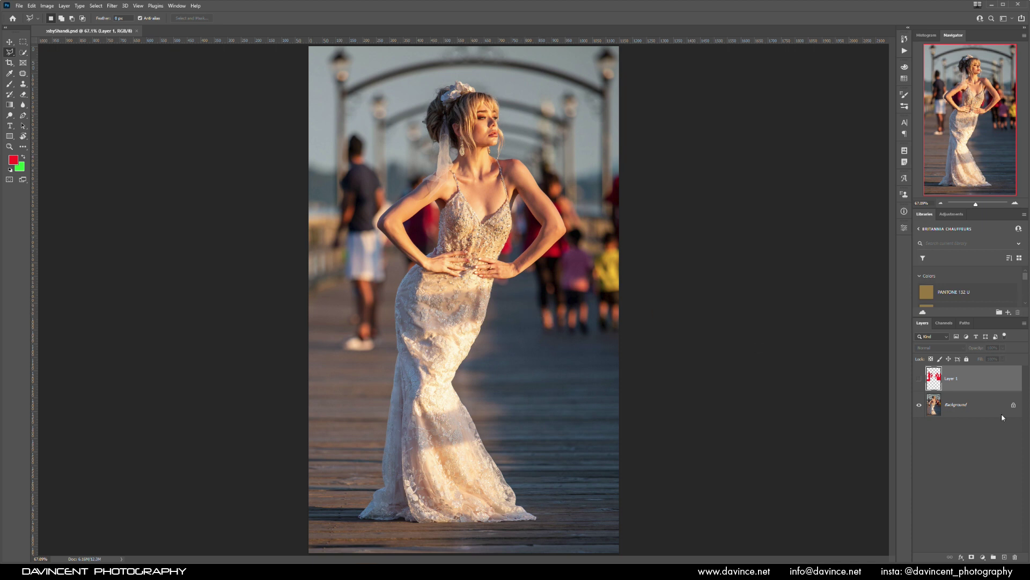
- Show Layer 1 and brush green source circles with arrows beside the dress and next to the left man's head
click(919, 379)
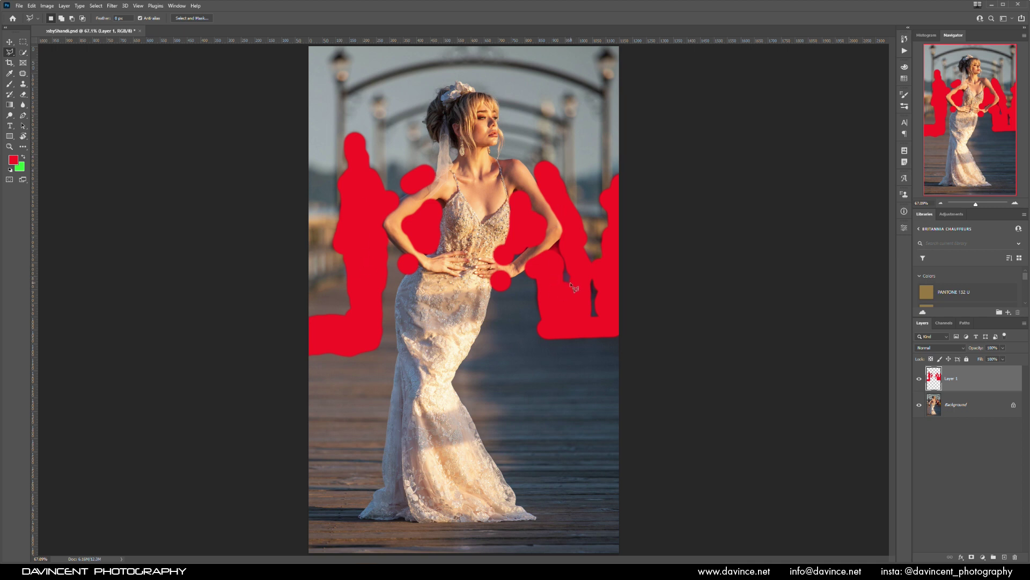
key(x)
click(9, 84)
mouse_move(571, 285)
mouse_down()
mouse_move(533, 315)
mouse_move(595, 296)
mouse_move(496, 344)
mouse_move(516, 284)
mouse_move(541, 317)
mouse_move(581, 313)
mouse_move(563, 325)
mouse_up()
shift+click(580, 314)
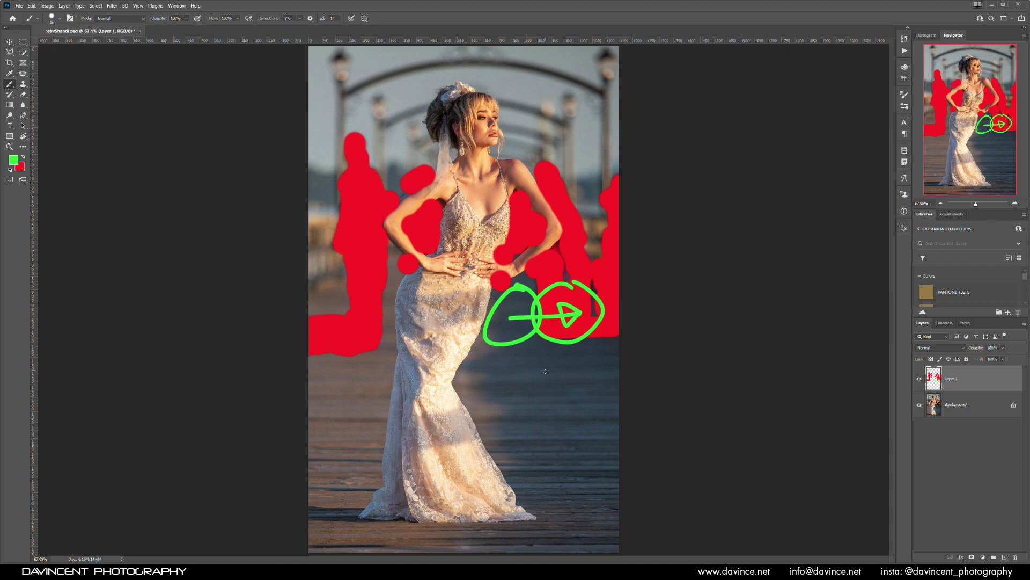
drag(352, 130, 336, 181)
mouse_move(324, 131)
mouse_down()
mouse_move(334, 183)
mouse_move(325, 129)
mouse_move(333, 154)
mouse_move(358, 156)
mouse_up()
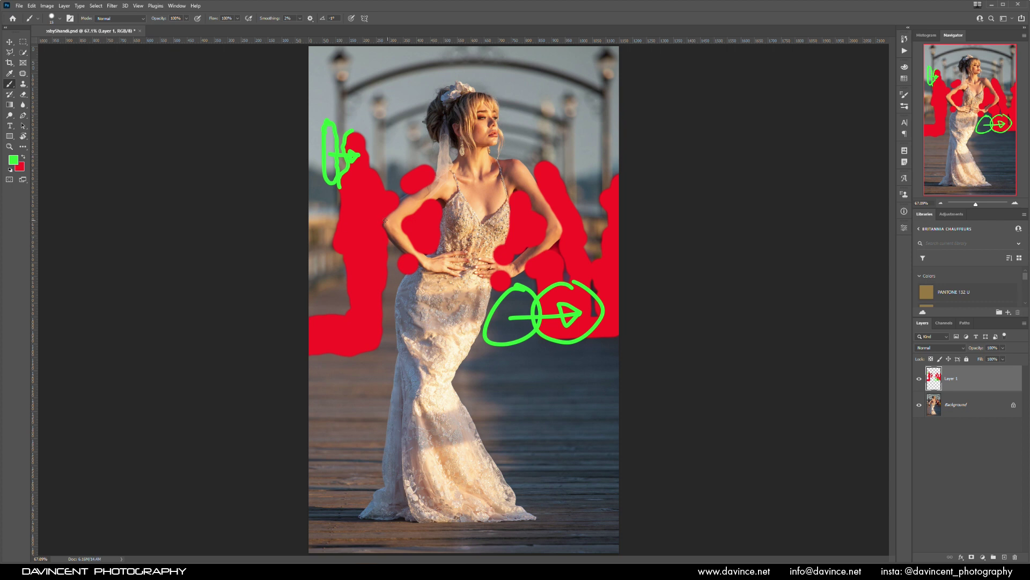
- Paint two green curves across the photo at waist height, and mark sample areas at both ends with green circles and red strokes
mouse_move(300, 224)
mouse_down()
mouse_move(488, 203)
mouse_move(622, 212)
mouse_up()
mouse_move(307, 291)
mouse_down()
mouse_move(445, 247)
mouse_move(511, 248)
mouse_move(639, 274)
mouse_up()
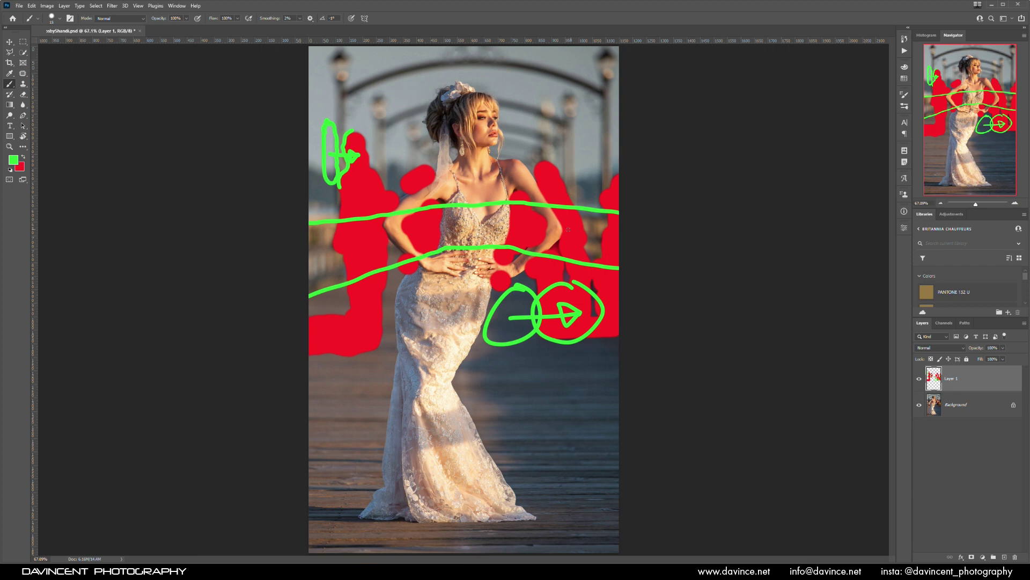
mouse_move(331, 226)
mouse_down()
mouse_move(305, 255)
mouse_move(310, 277)
mouse_move(336, 275)
mouse_move(350, 254)
mouse_move(337, 225)
mouse_up()
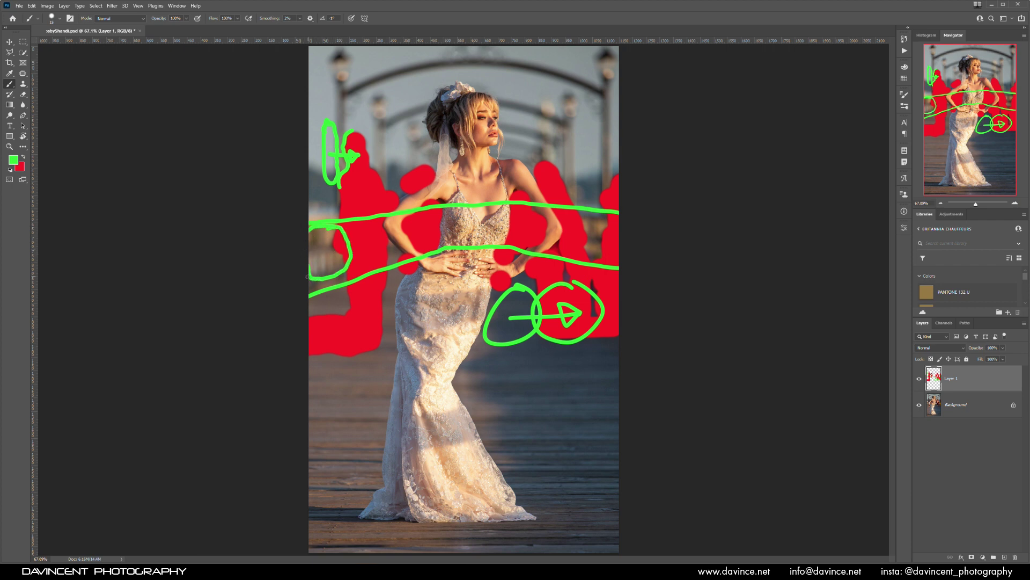
key(x)
drag(322, 238, 314, 242)
key(x)
mouse_move(598, 220)
mouse_down()
mouse_move(581, 245)
mouse_move(605, 248)
mouse_move(602, 219)
mouse_move(590, 236)
mouse_up()
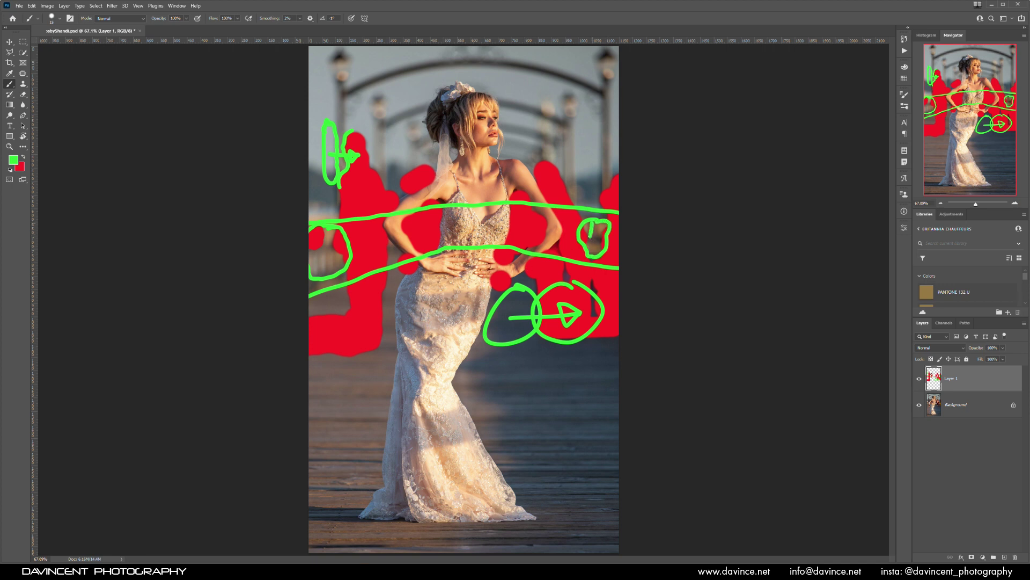
key(x)
mouse_move(581, 238)
mouse_down()
mouse_move(593, 246)
mouse_move(603, 228)
mouse_up()
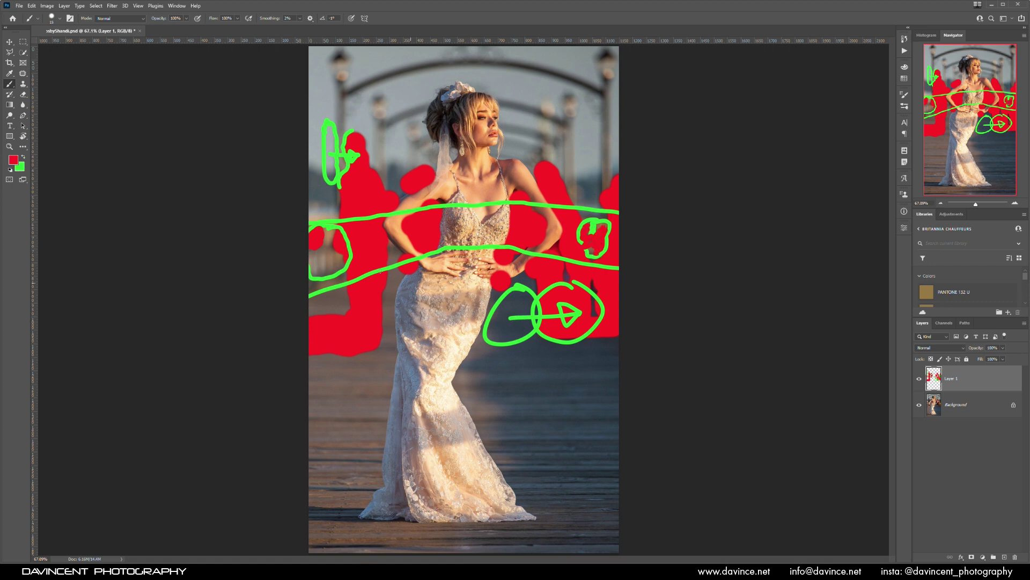
- Paint green vertical railing posts and a lower rail line between the curves on both sides of the bride
key(x)
drag(329, 228, 333, 266)
mouse_move(349, 231)
mouse_down()
mouse_move(346, 256)
mouse_move(357, 257)
mouse_up()
mouse_move(380, 225)
mouse_down()
mouse_move(377, 251)
mouse_move(392, 250)
mouse_up()
drag(413, 222, 409, 245)
mouse_move(426, 219)
mouse_down()
mouse_move(423, 239)
mouse_move(433, 234)
mouse_up()
drag(322, 271, 436, 234)
drag(525, 218, 524, 241)
drag(550, 219, 546, 246)
mouse_move(567, 229)
mouse_down()
mouse_move(565, 247)
mouse_move(583, 253)
mouse_up()
drag(608, 221, 604, 249)
drag(518, 241, 614, 266)
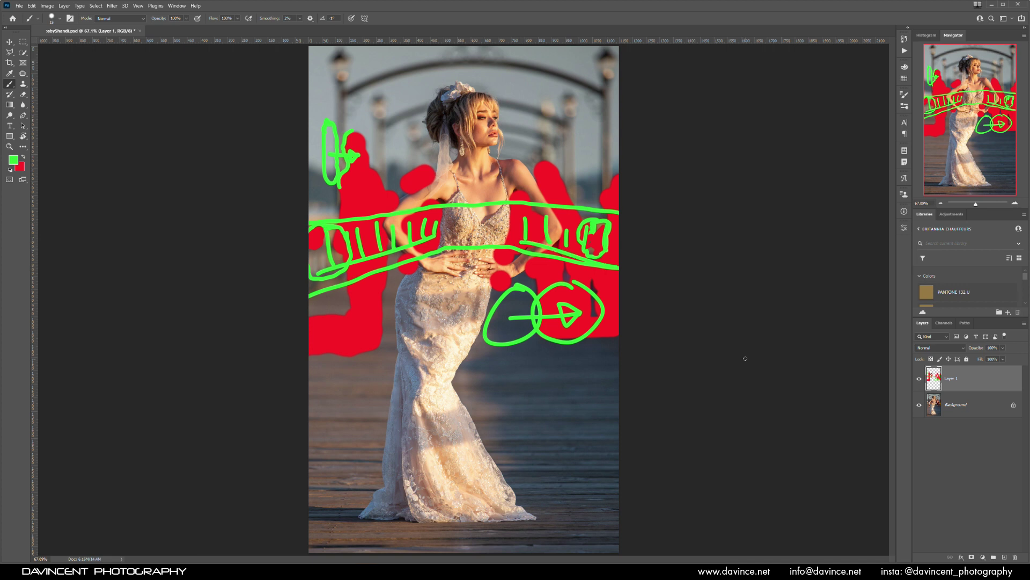
- Revert the document to its last saved version to discard the painted annotations
click(19, 6)
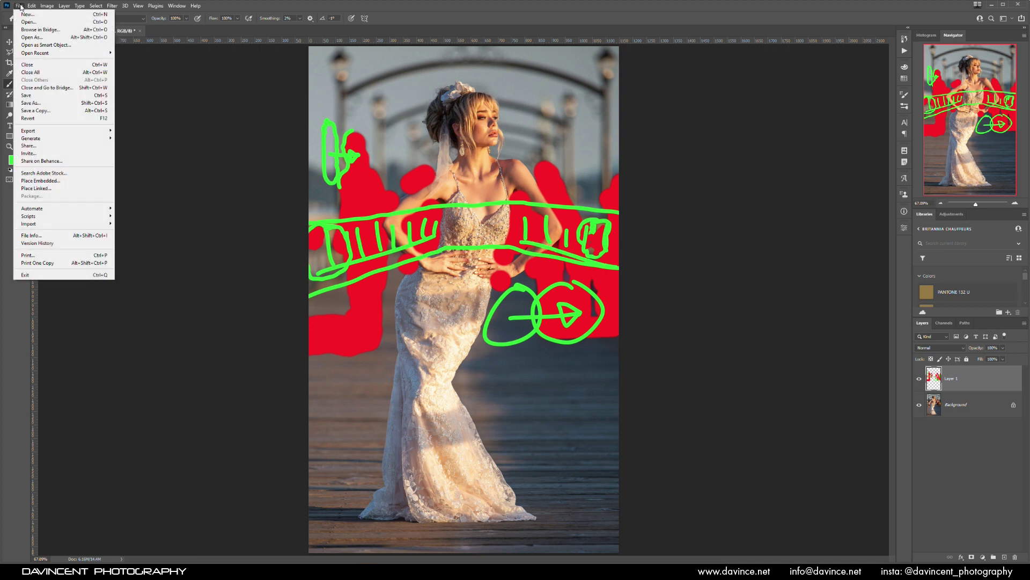
click(38, 119)
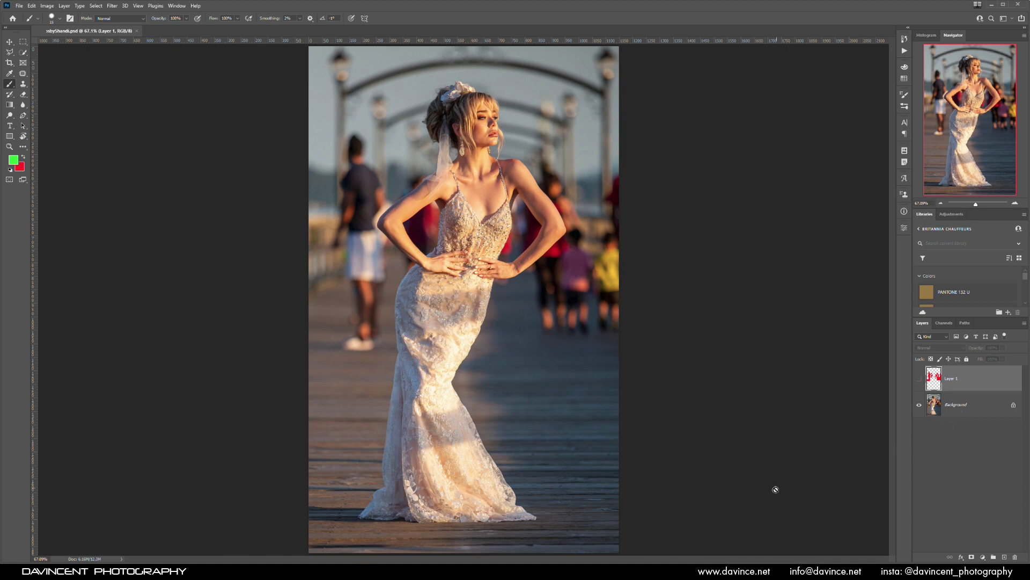
- Duplicate the Background layer and select the bride on the copy with Select Subject
click(960, 407)
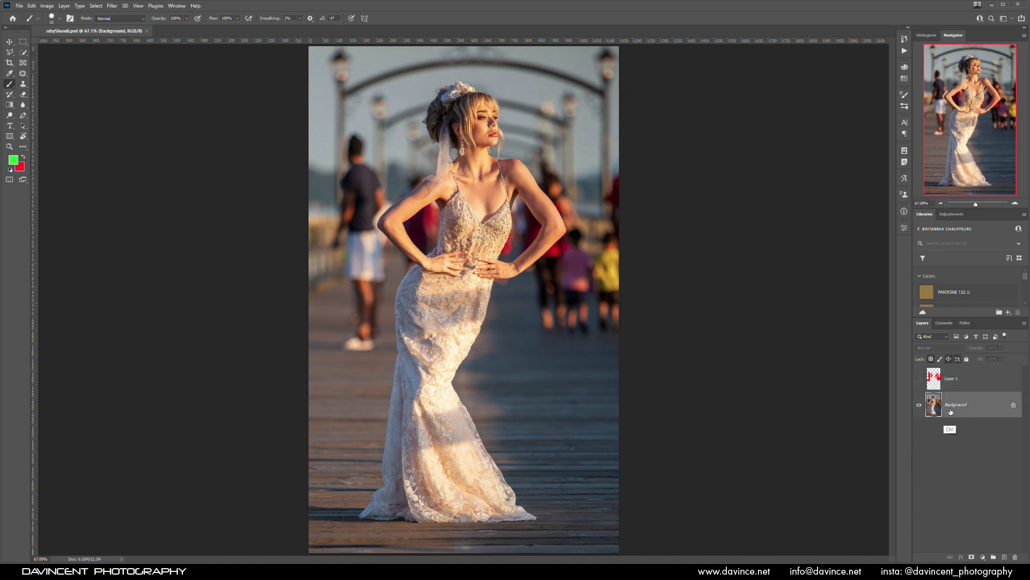
key(ctrl+j)
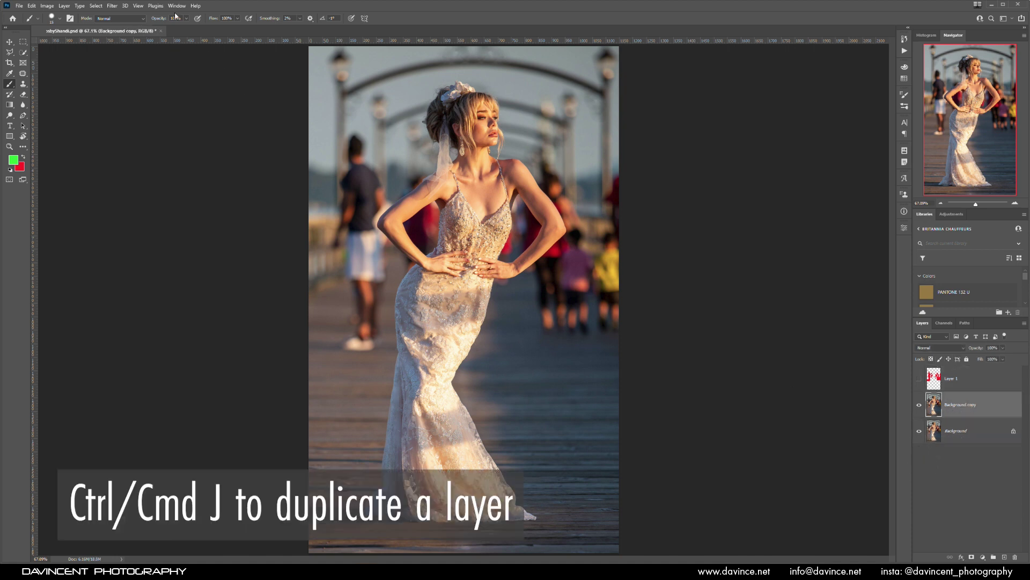
click(96, 5)
click(109, 101)
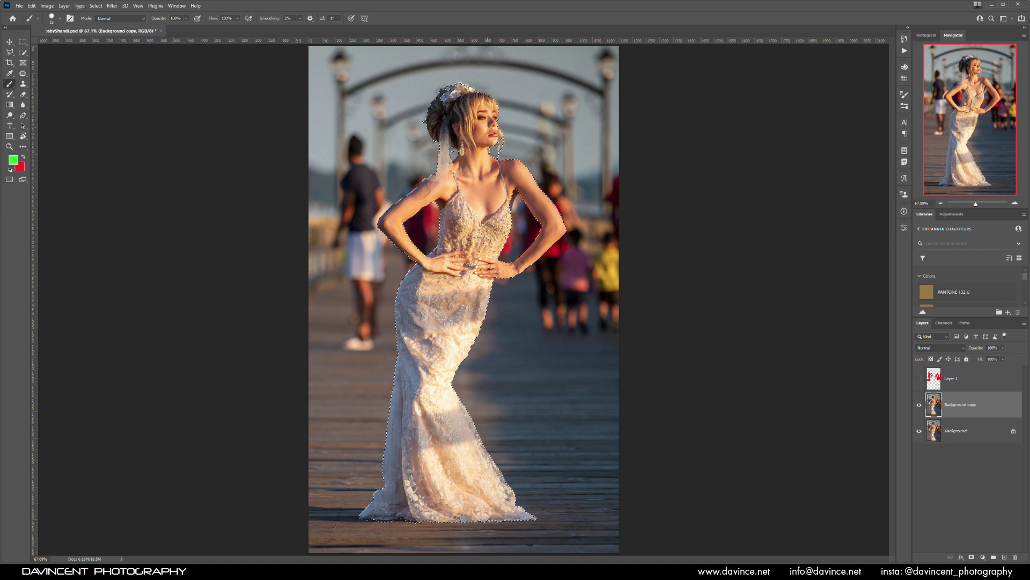
click(919, 379)
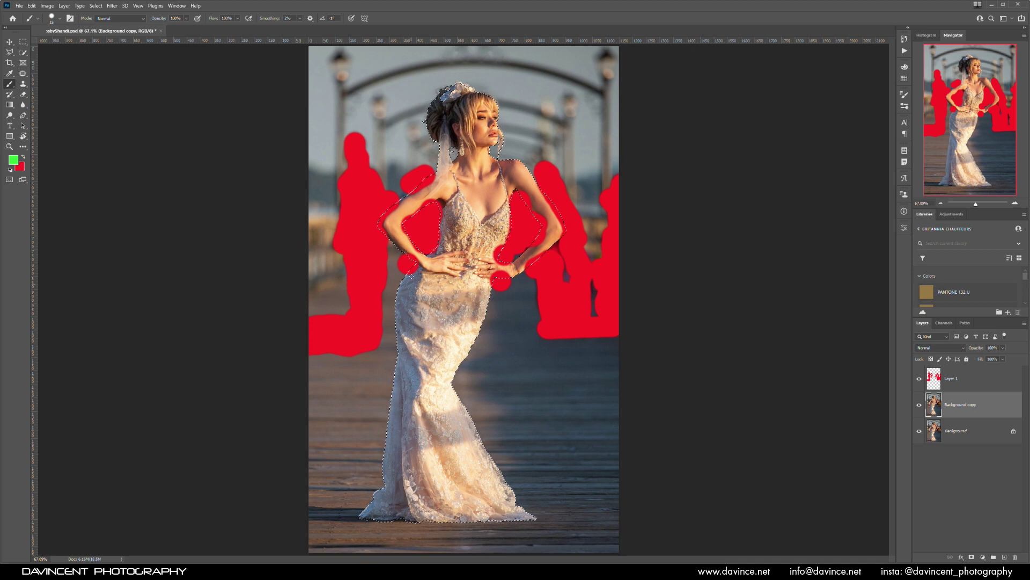
click(919, 378)
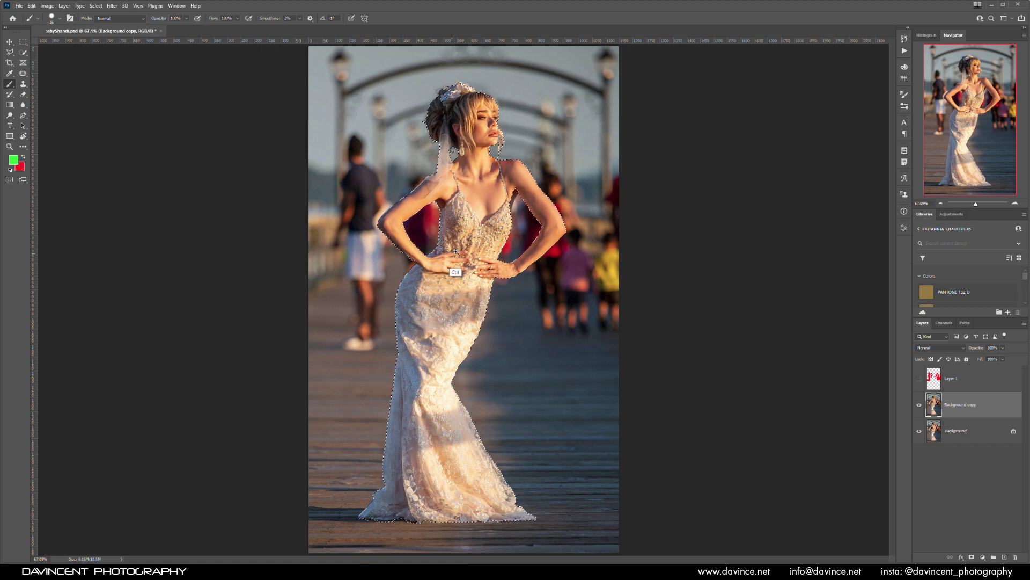
- Correct the selection along the outer edge of the forearm on the photo's left side with the Polygonal Lasso
drag(456, 251, 491, 222)
click(9, 52)
click(223, 231)
click(222, 261)
click(256, 292)
click(281, 314)
click(313, 332)
click(333, 317)
click(224, 231)
- Refine the selection under both of the bride's armpits with the Polygonal Lasso, adding the missed shadowed skin
drag(509, 255, 466, 495)
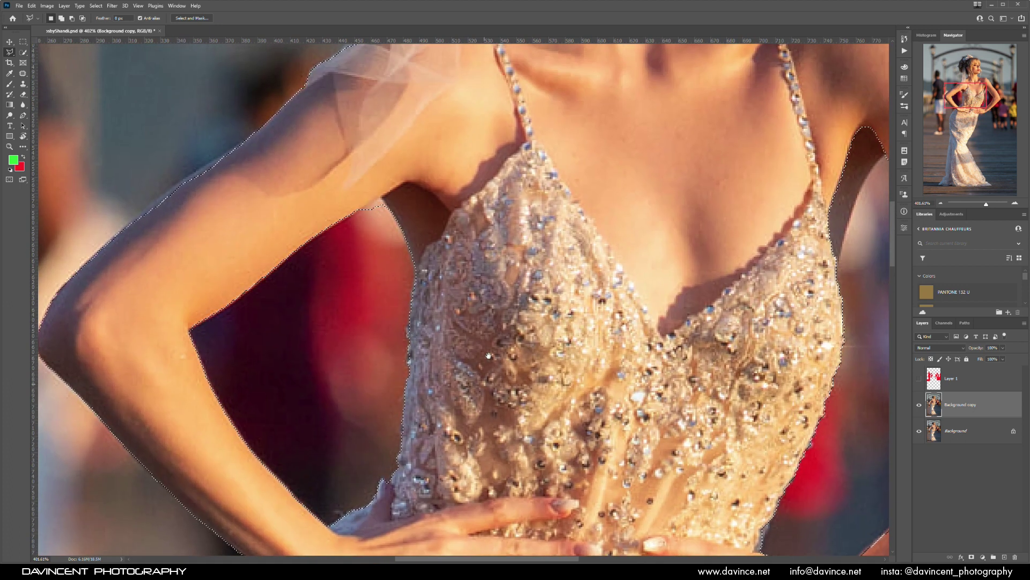
click(356, 211)
click(382, 203)
click(392, 223)
click(356, 228)
drag(889, 169, 568, 276)
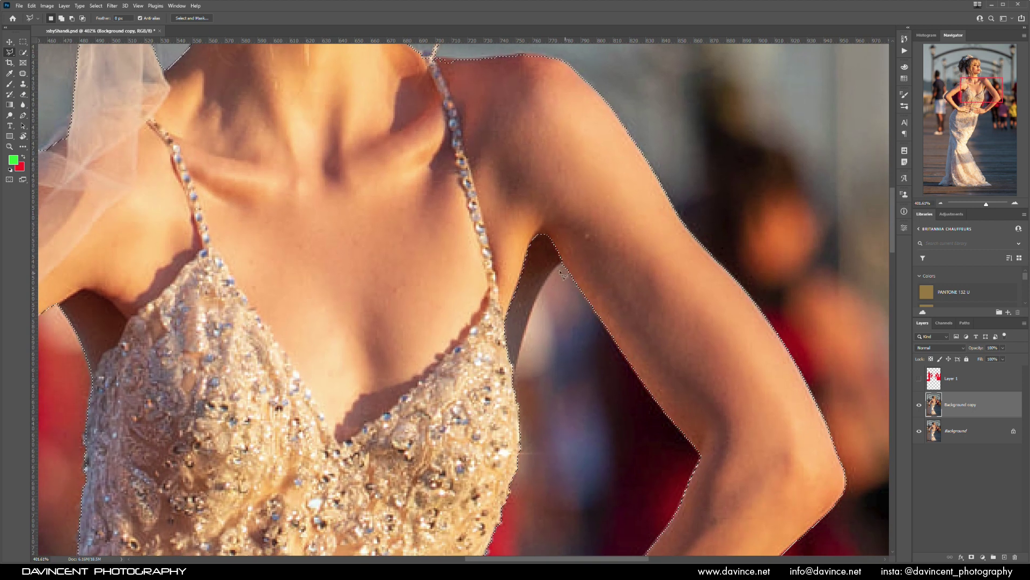
click(589, 240)
click(562, 263)
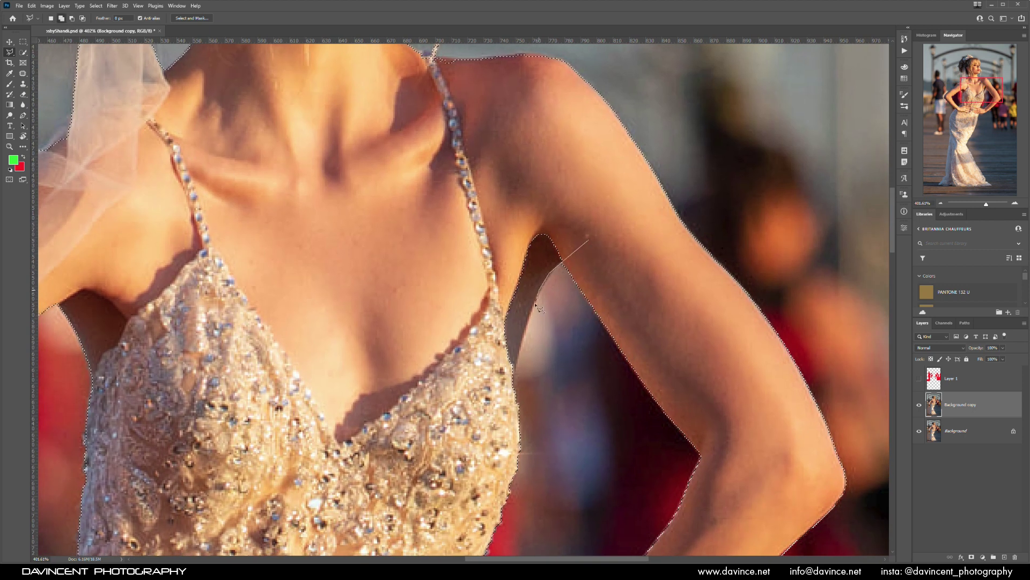
click(515, 386)
click(588, 240)
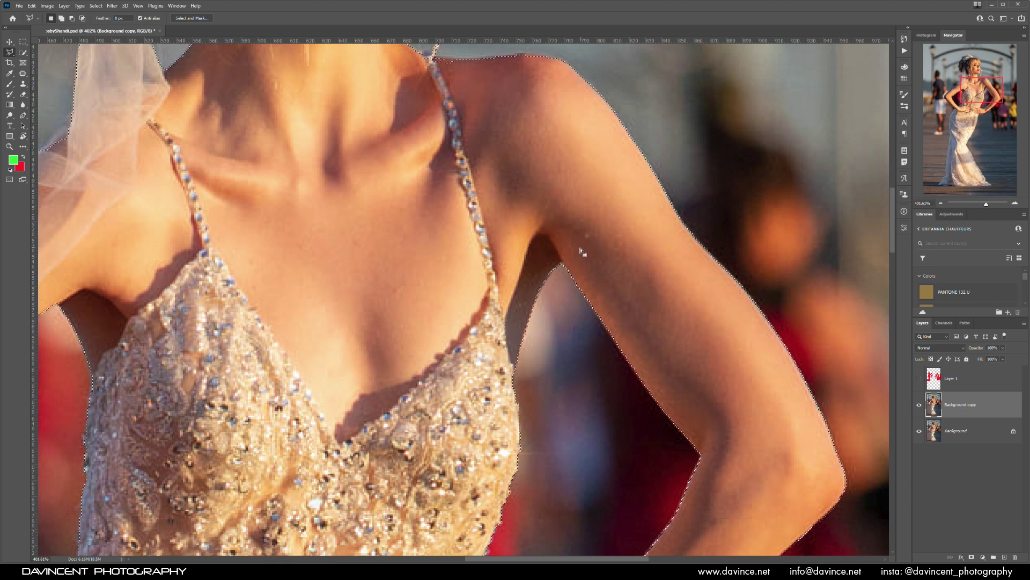
drag(432, 68, 561, 261)
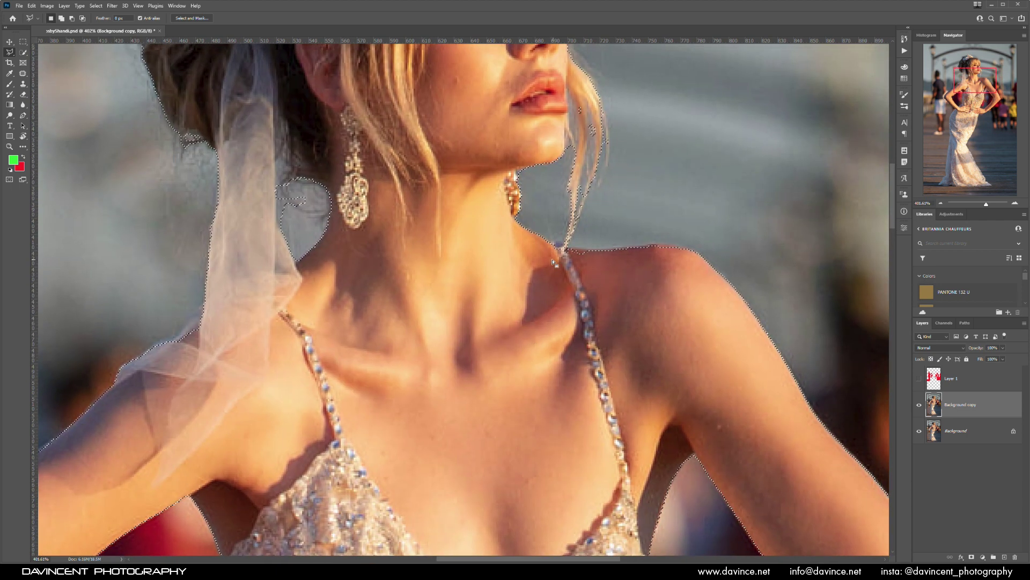
click(531, 246)
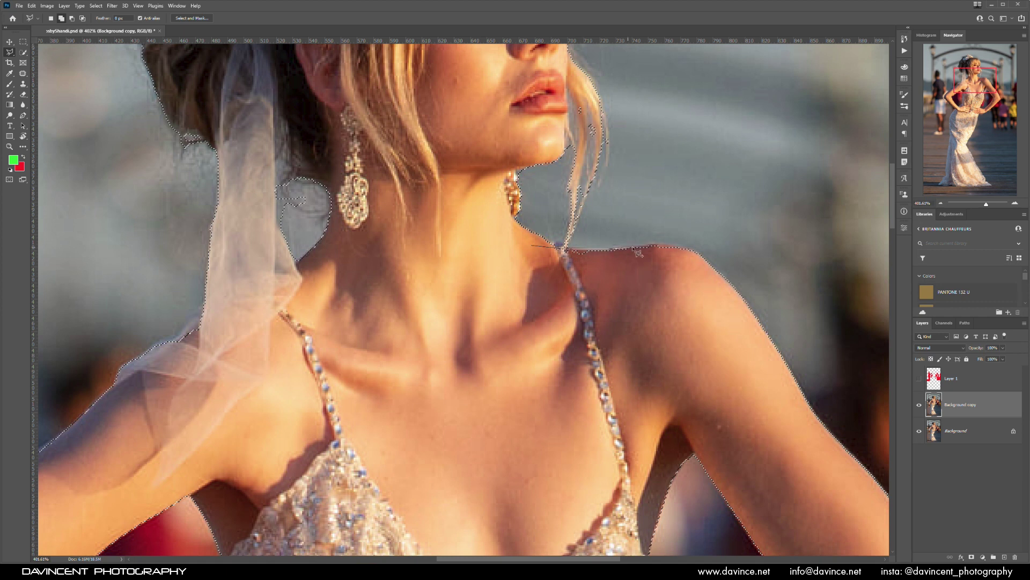
key(Escape)
key(ctrl+0)
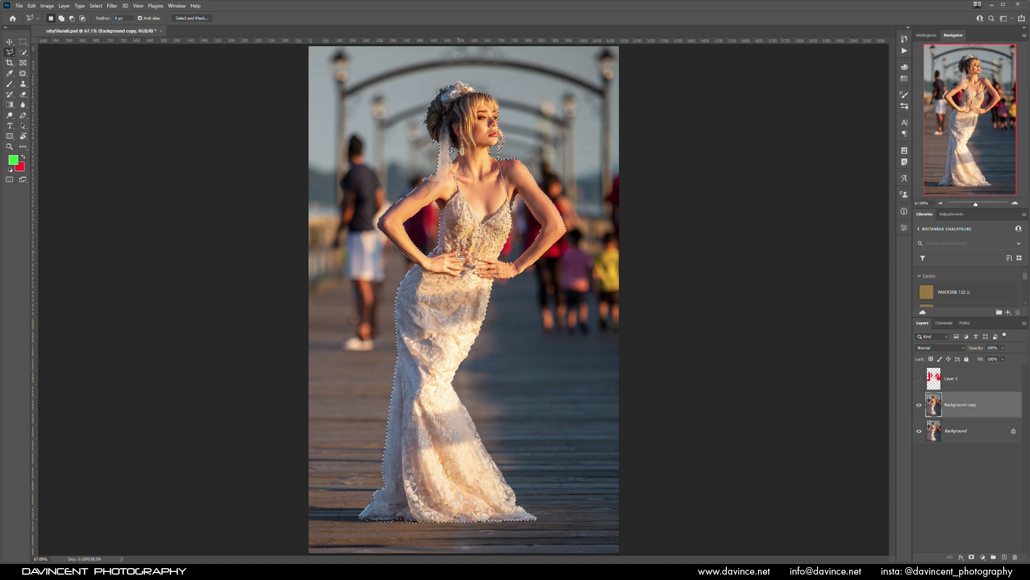
- Preview the bride's selection in the Select and Mask workspace and leave without applying changes
click(197, 19)
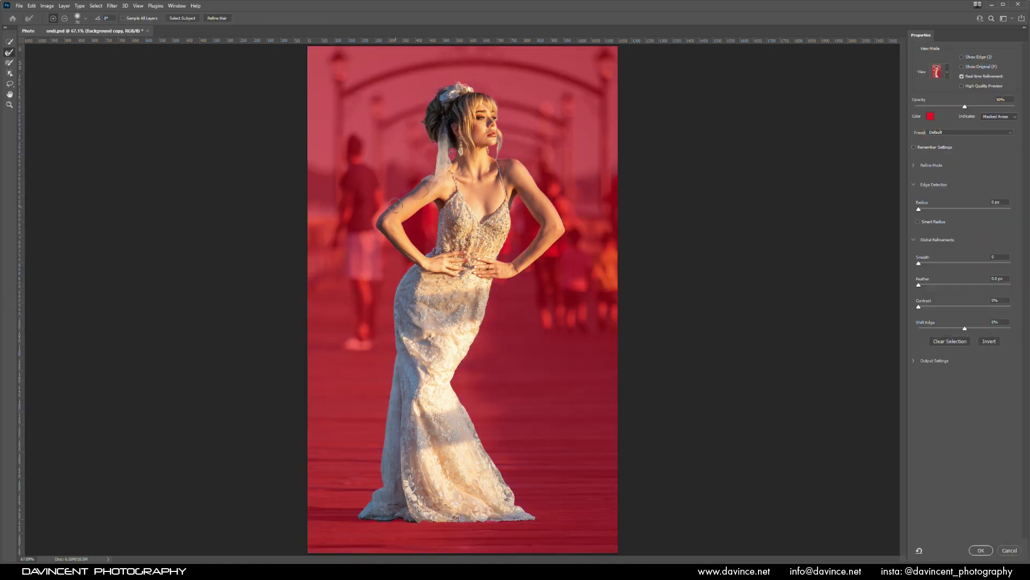
click(1009, 550)
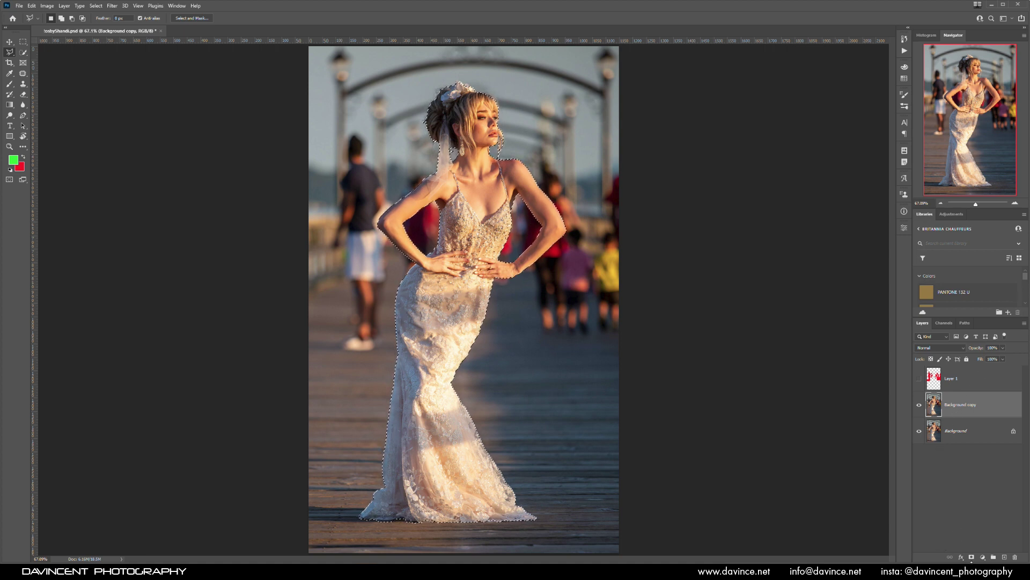
- Add a layer mask to Background copy from the selection, invert it to hide the bride, and check the cutout without the Background
click(971, 558)
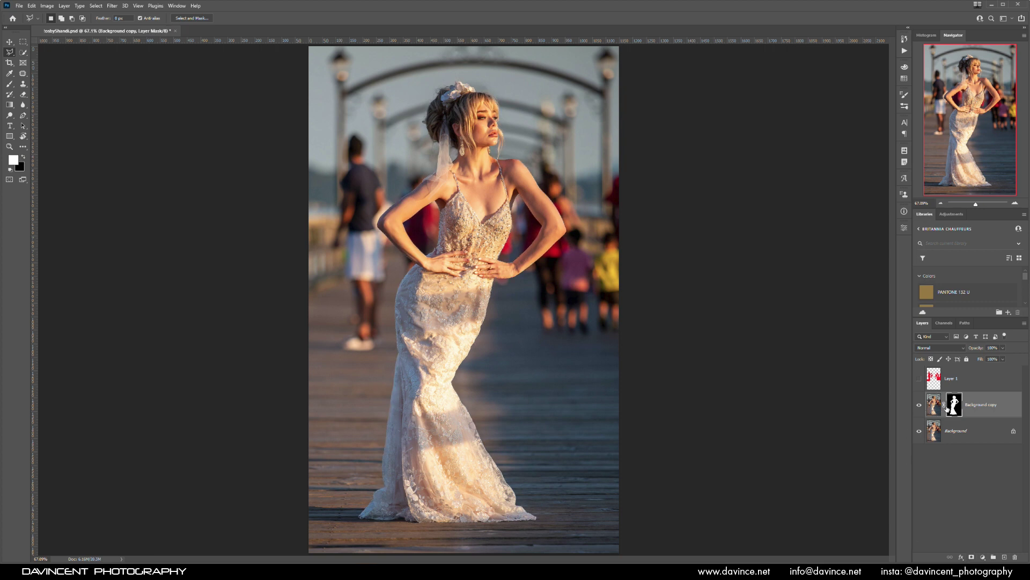
key(ctrl+i)
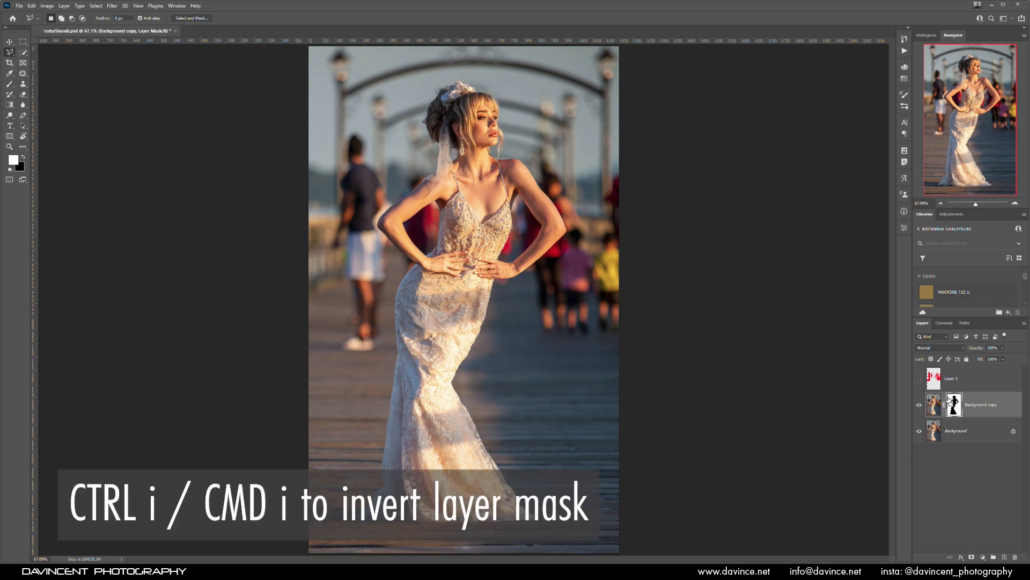
click(920, 431)
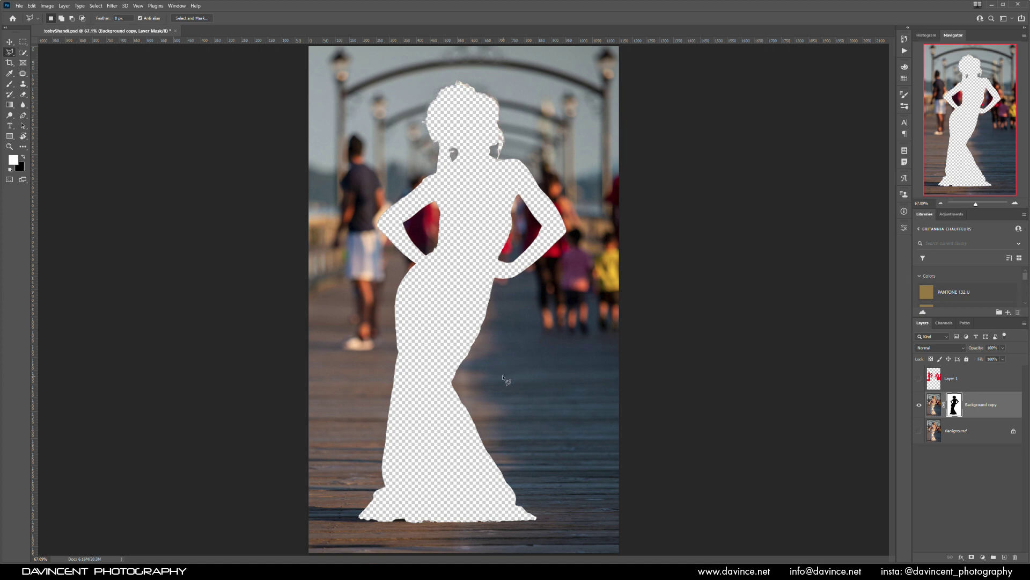
click(920, 431)
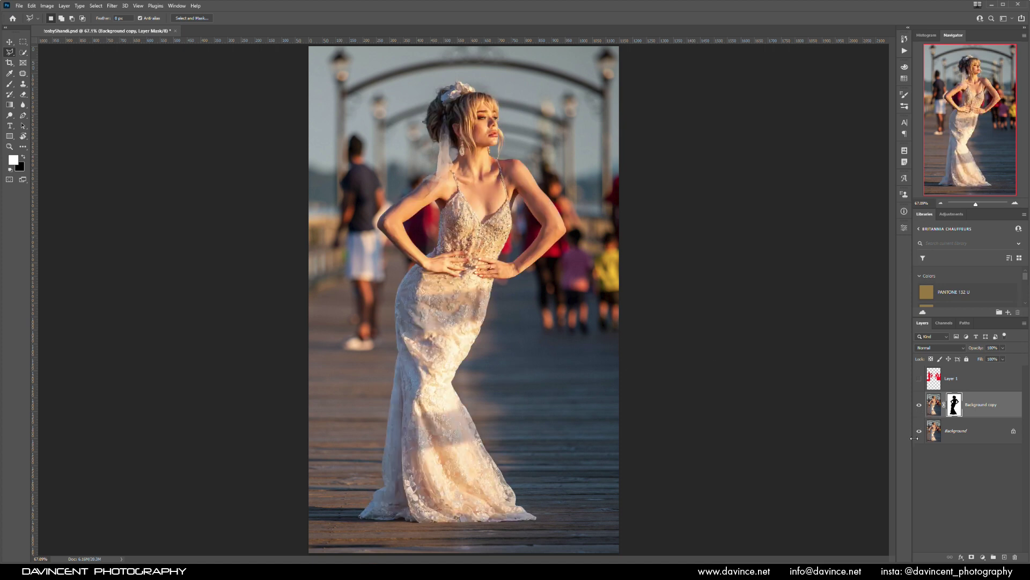
- Make the image of Background copy active instead of its mask and add a new empty layer above it
click(934, 405)
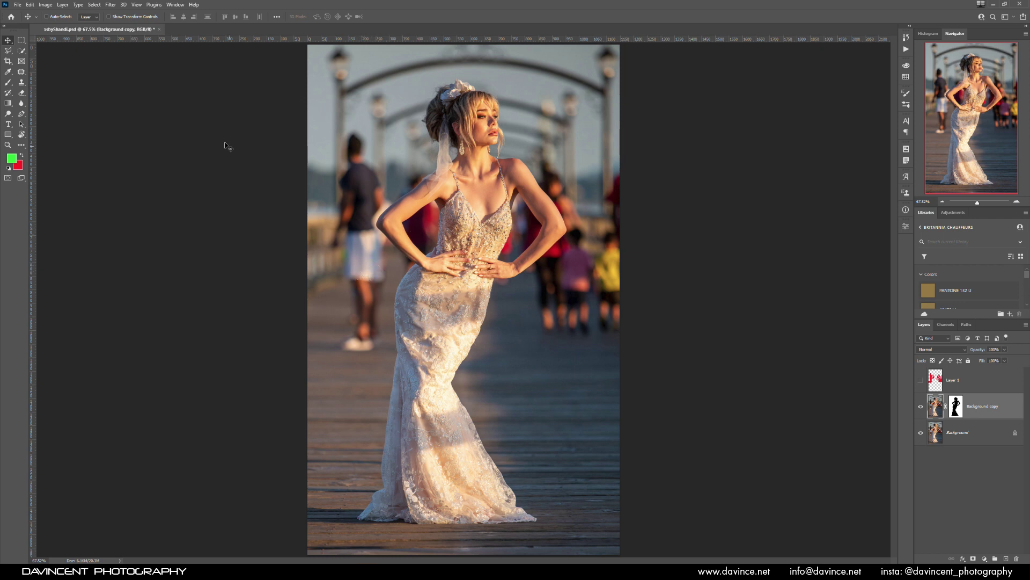
click(110, 5)
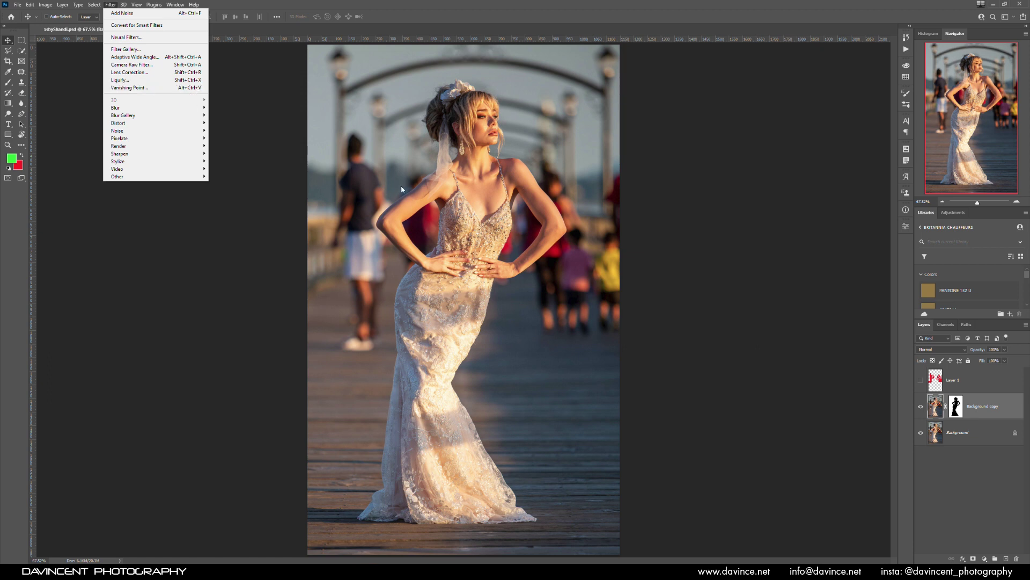
click(936, 411)
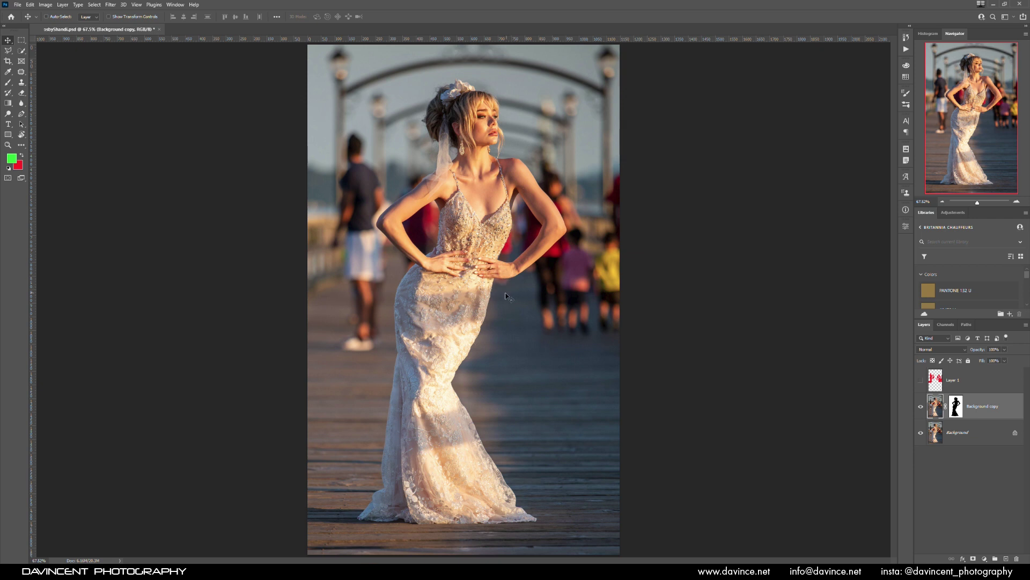
click(1007, 559)
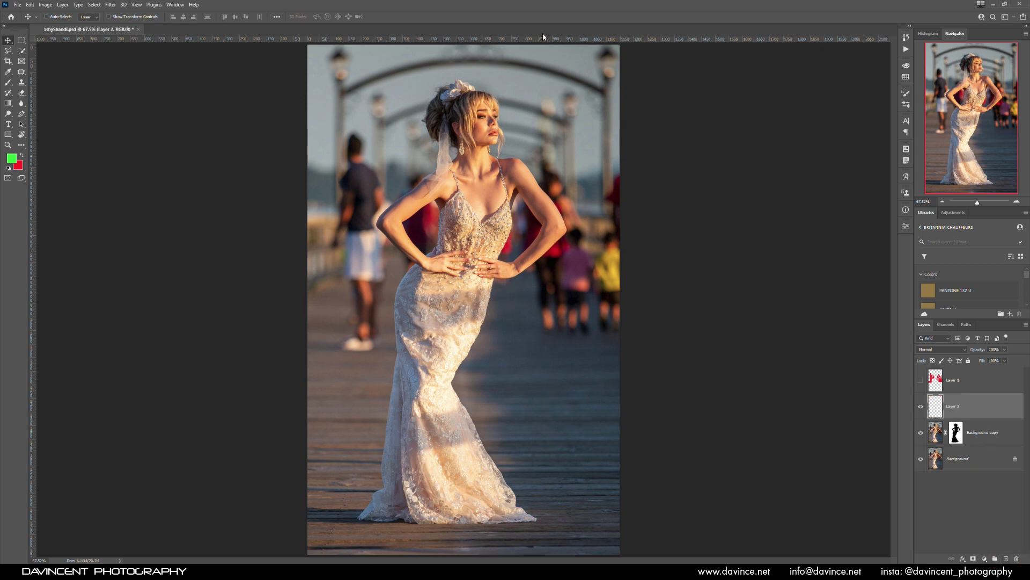
- Place two horizontal guides at the bride's waist and hips and two vertical guides on either side of her torso
drag(526, 43, 527, 237)
drag(342, 43, 310, 300)
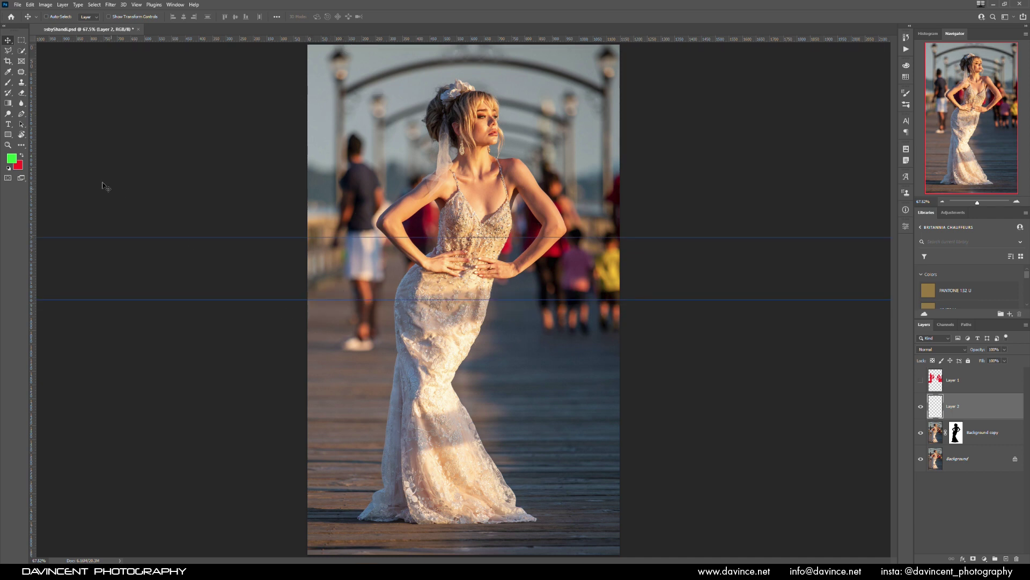
drag(33, 211, 439, 162)
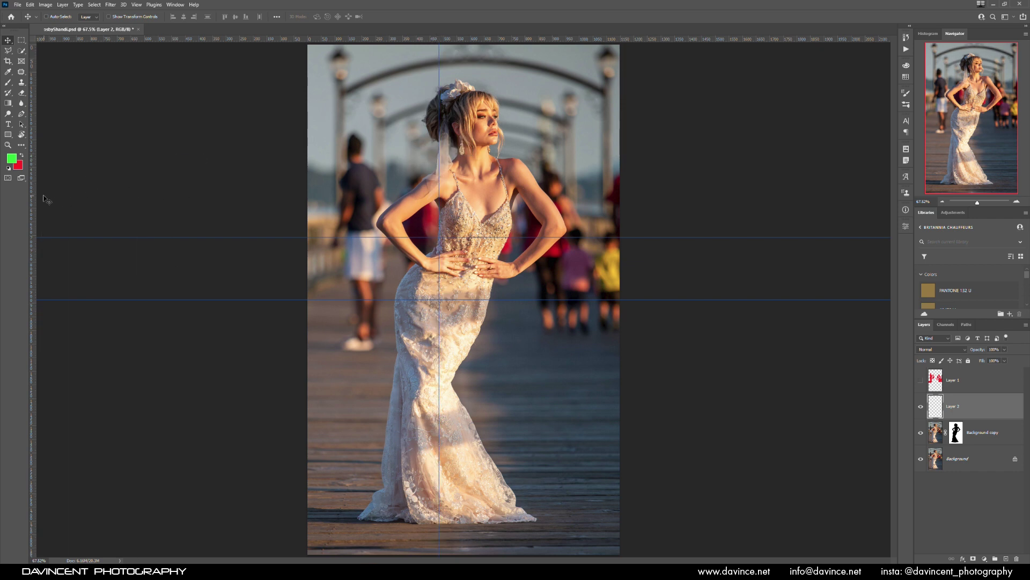
drag(31, 198, 528, 168)
- Draw a straight-segment green Brush line, 2 px and 100% hard, through the guide intersections to mark the boardwalk edge behind the bride
click(9, 82)
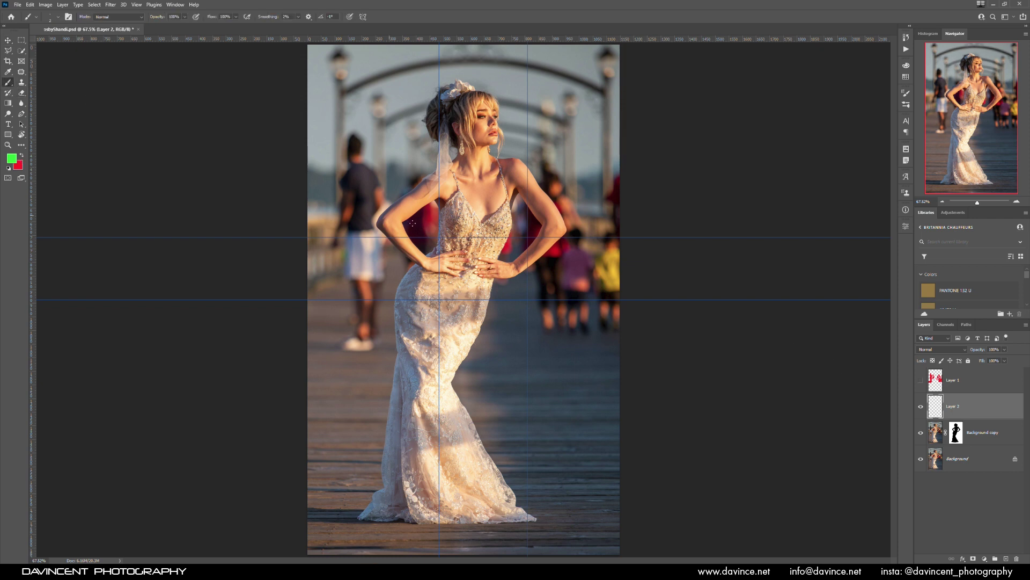
right_click(422, 225)
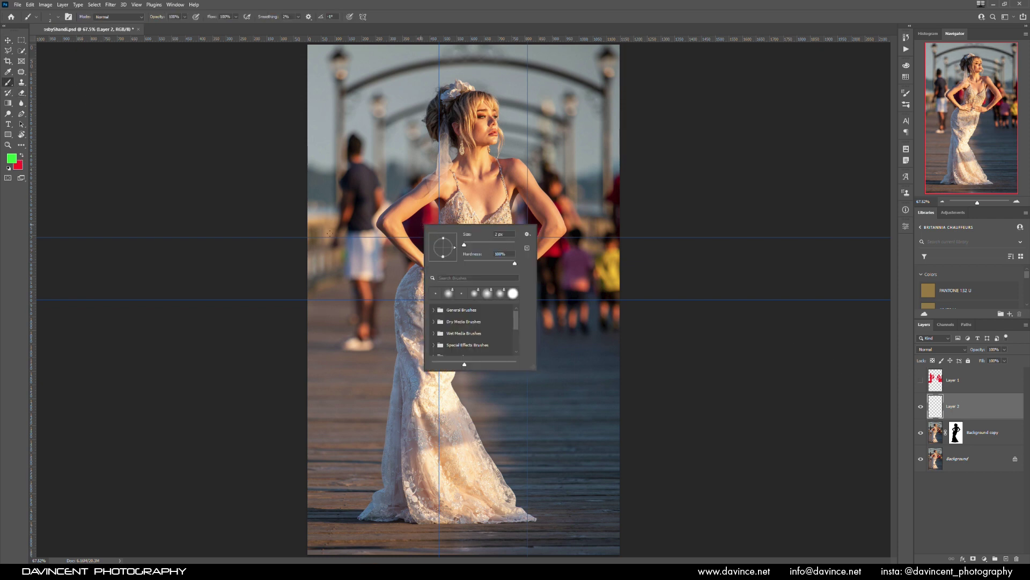
click(292, 251)
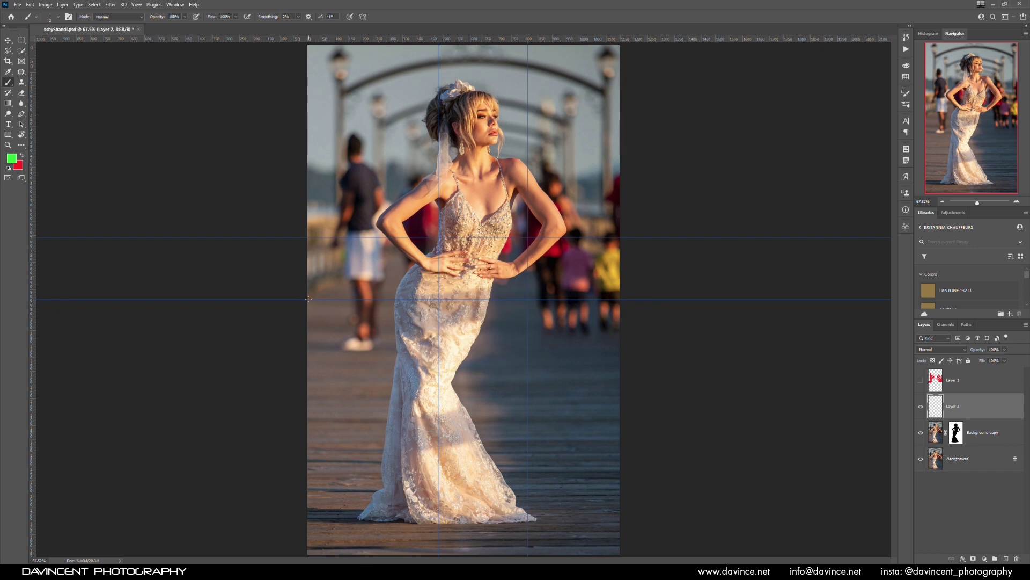
shift+click(439, 236)
shift+click(528, 237)
shift+click(620, 299)
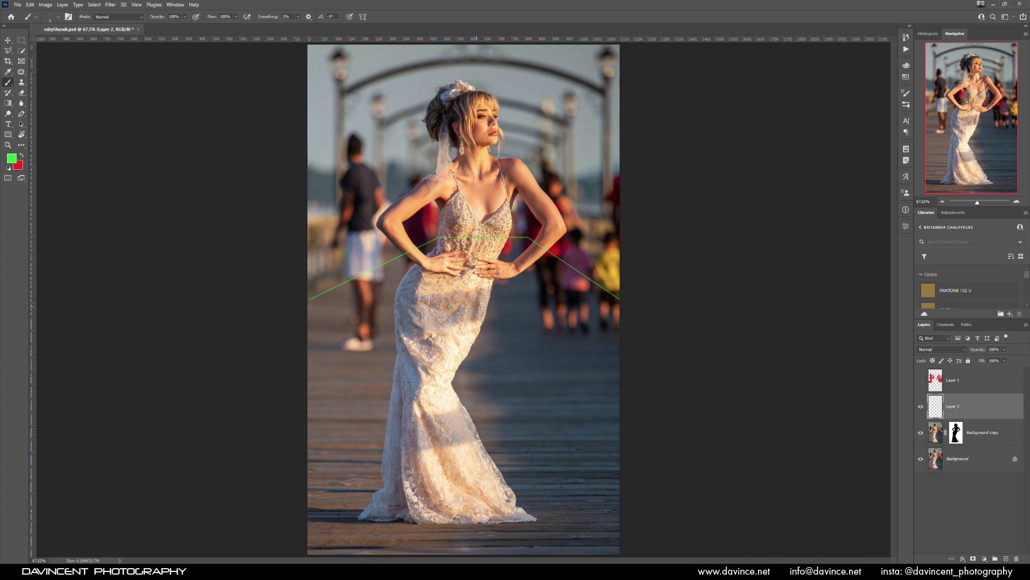
- Rename the layer holding the green line as Boardwalk Edge and switch to the Move tool
double_click(950, 409)
text(Boardwalk Edge)
key(Return)
key(v)
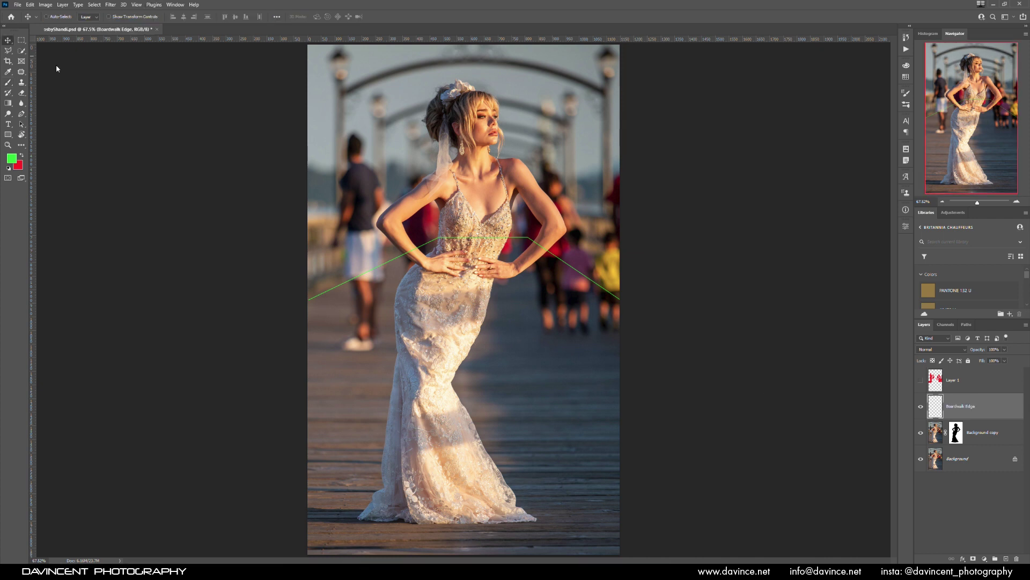
- Create a four-corner perspective plane in the Vanishing Point filter, following the green boardwalk edge line
click(104, 6)
click(138, 88)
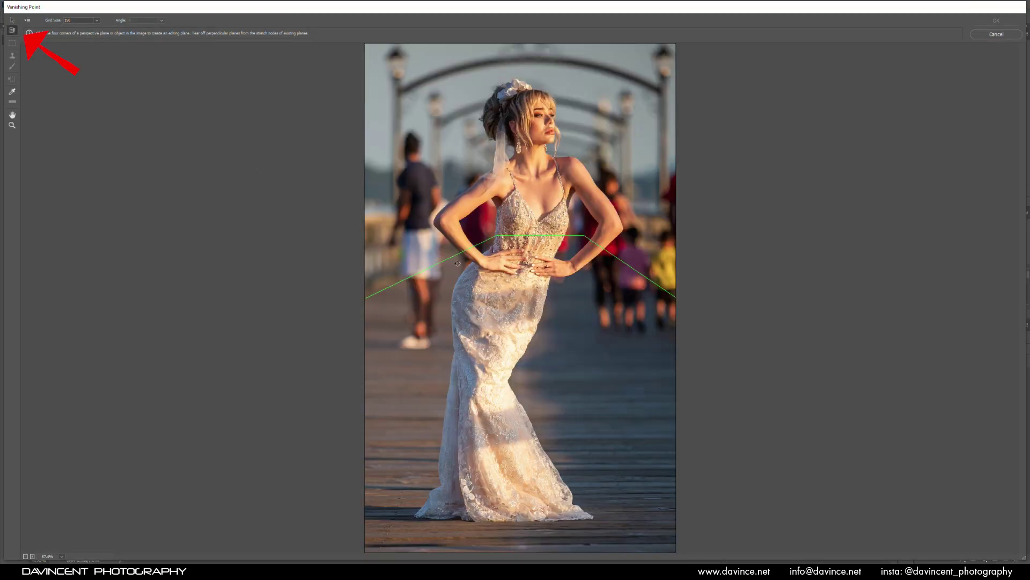
click(365, 299)
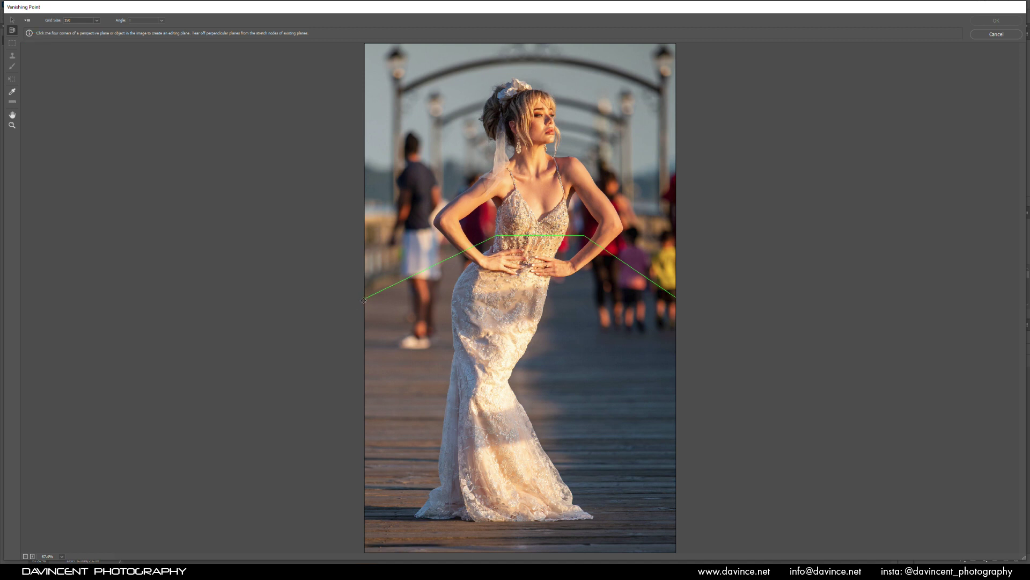
click(495, 235)
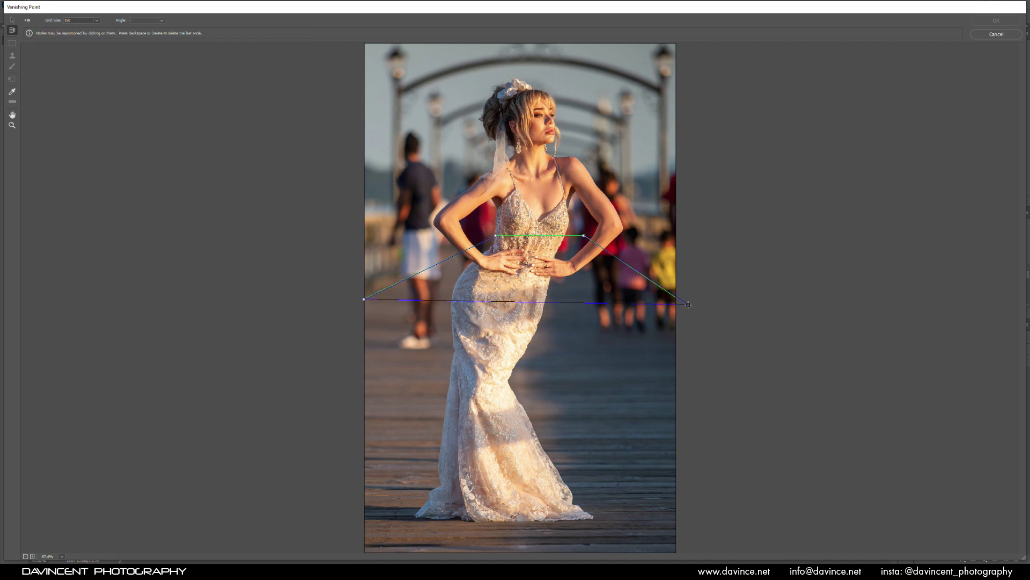
click(680, 301)
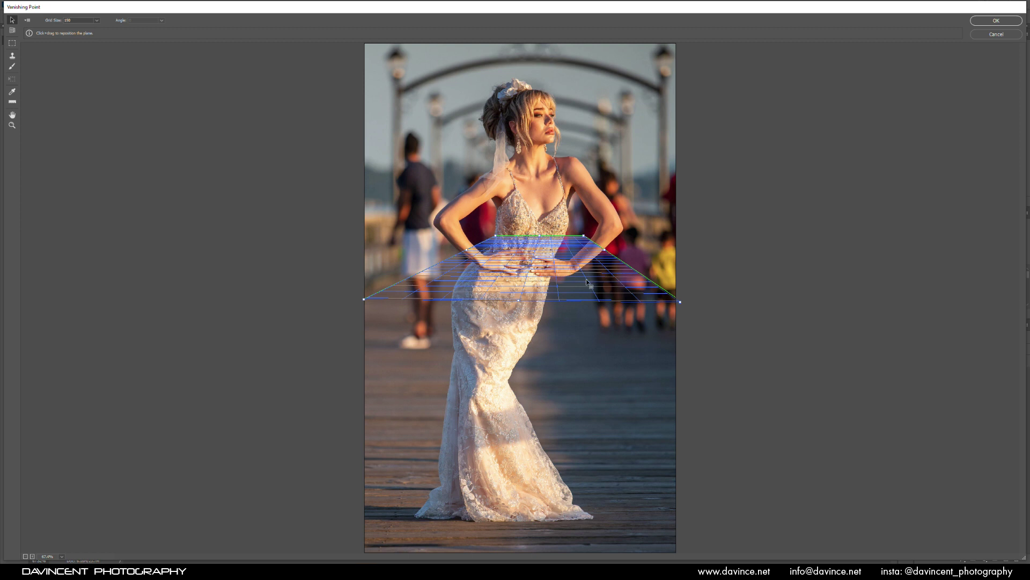
- Fine-tune the two far corners of the floor plane to match the ends of the green line's horizontal segment at the waist
drag(680, 301, 702, 273)
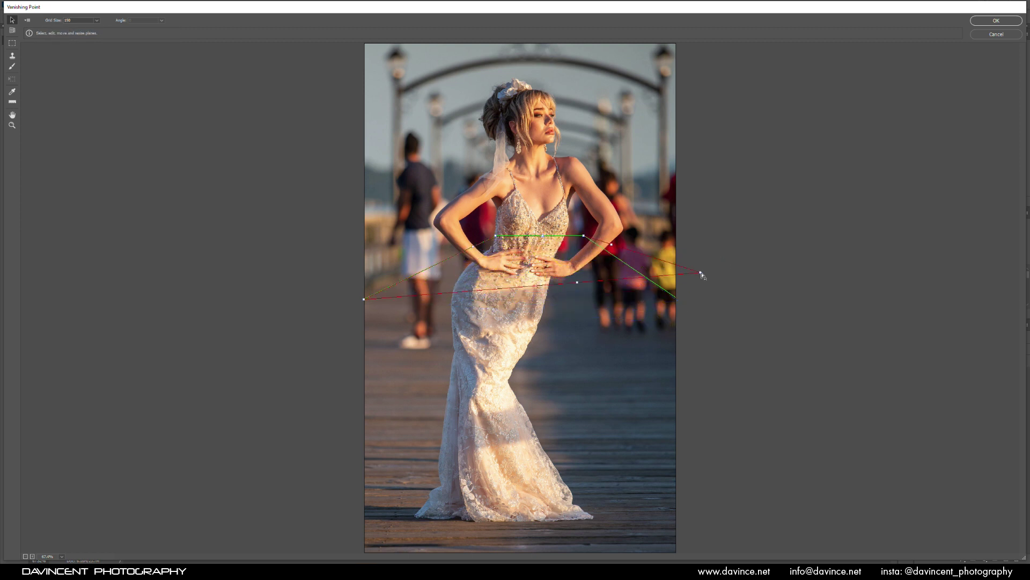
key(ctrl+z)
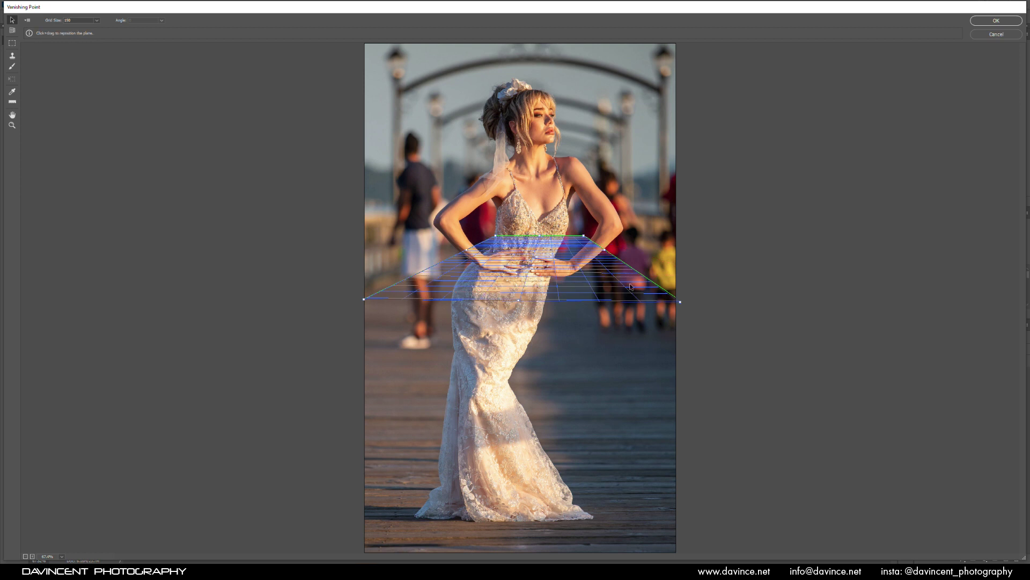
key(z)
click(538, 264)
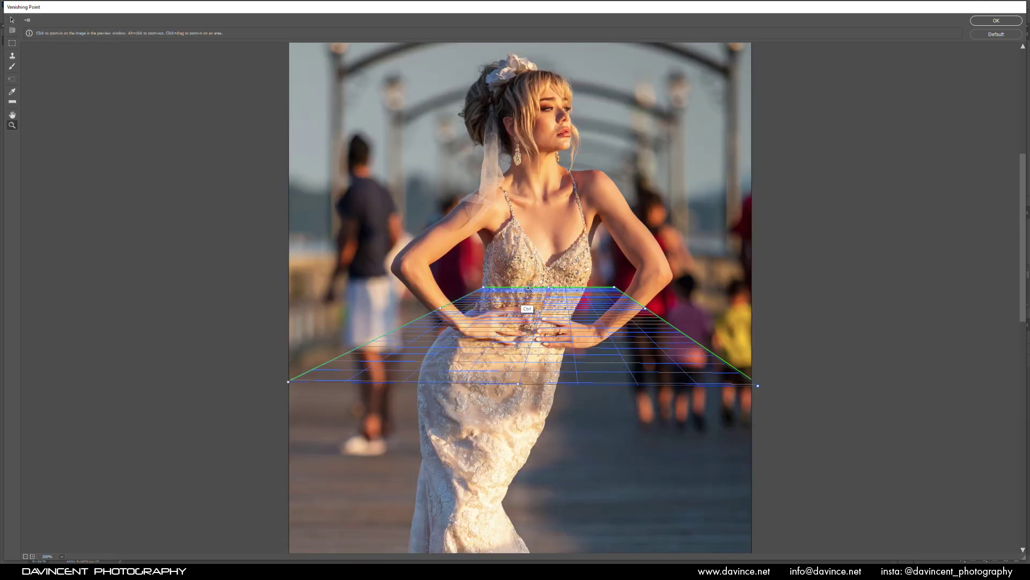
click(520, 311)
key(v)
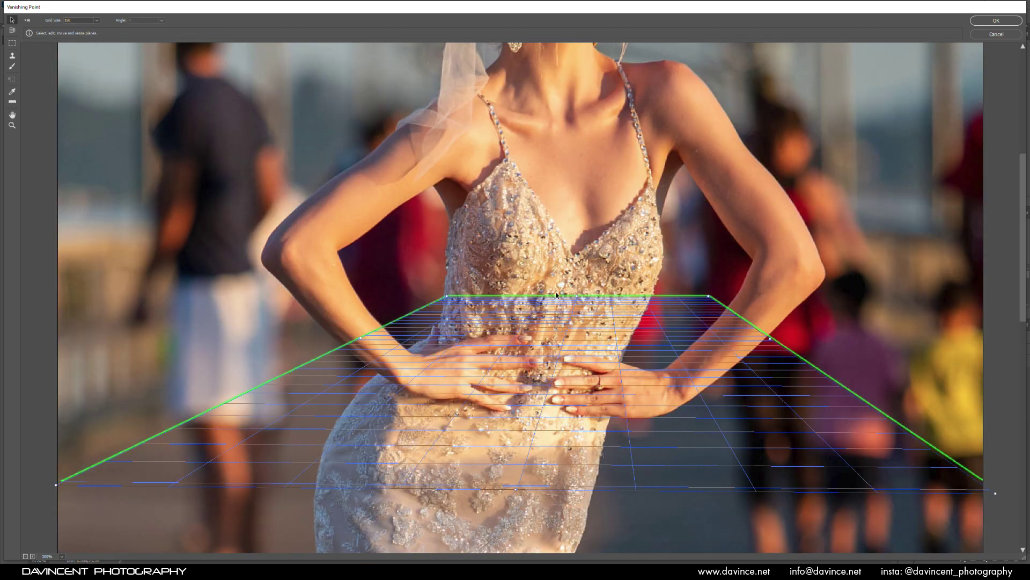
drag(708, 298, 710, 298)
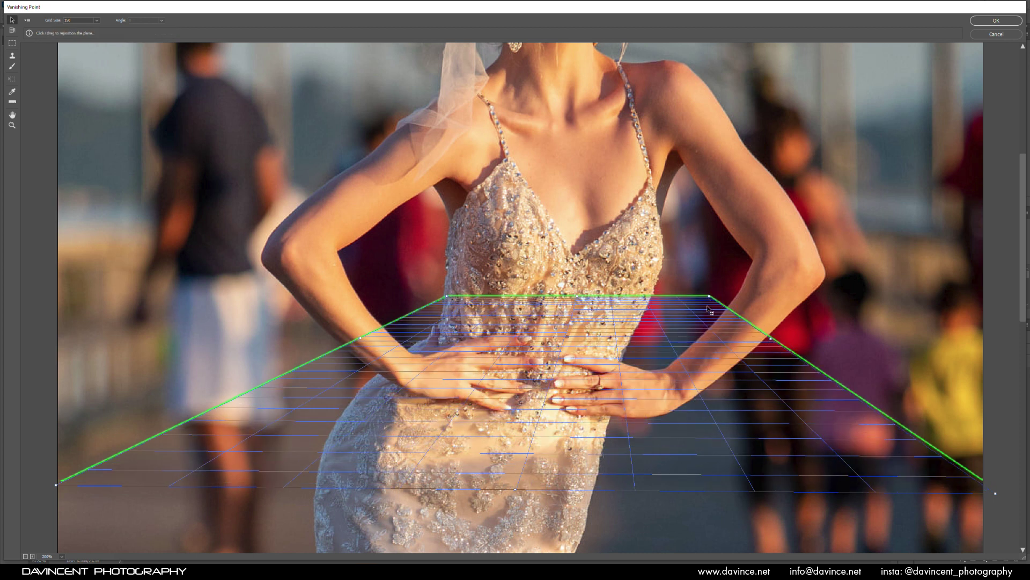
drag(447, 299, 449, 298)
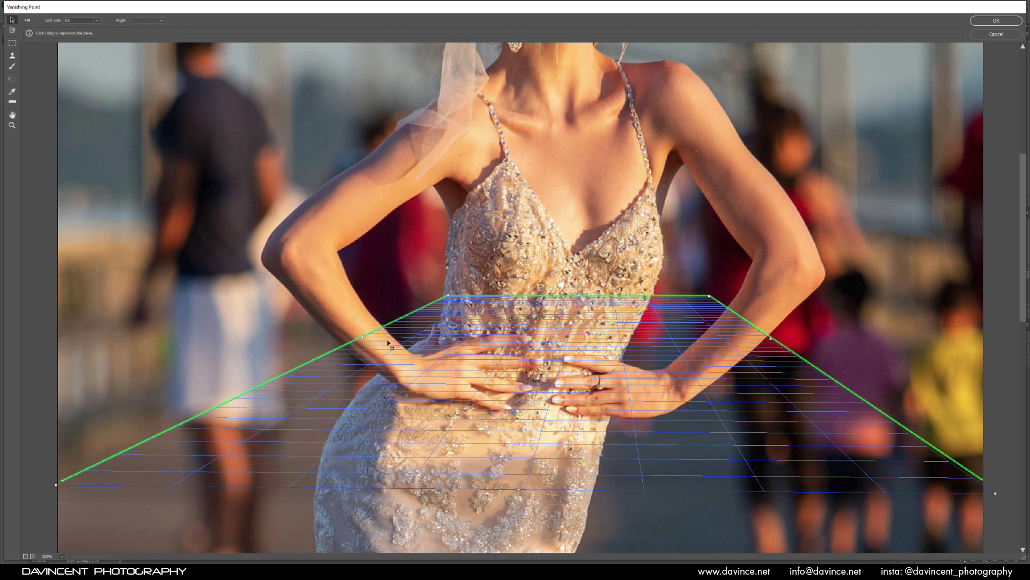
- Tear off a perpendicular vertical plane from the floor plane's railing-side edge behind the man in shorts and apply Vanishing Point
click(13, 32)
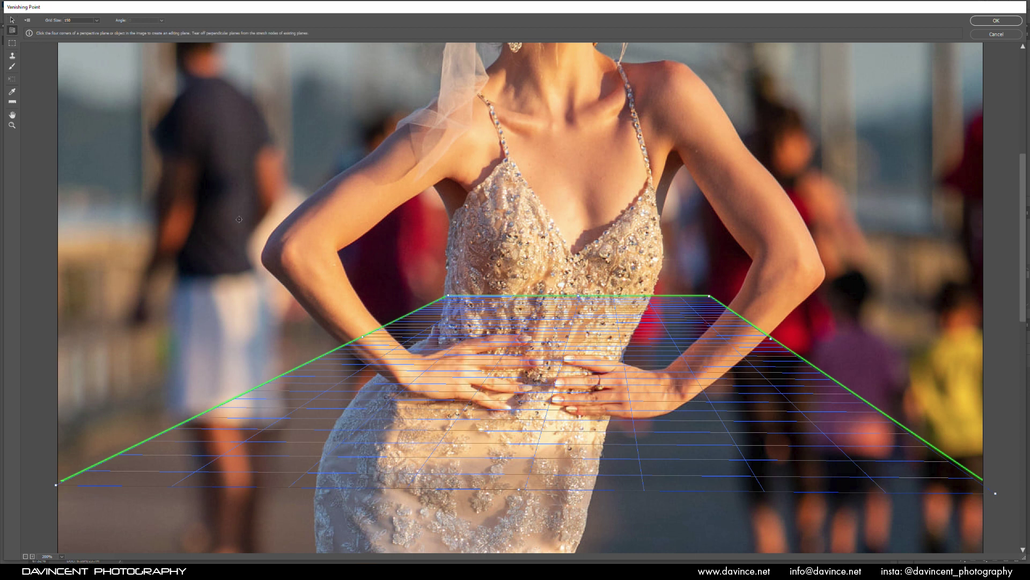
drag(363, 337, 369, 178)
key(space)
key(space)
drag(106, 79, 106, 106)
drag(33, 66, 60, 66)
key(Return)
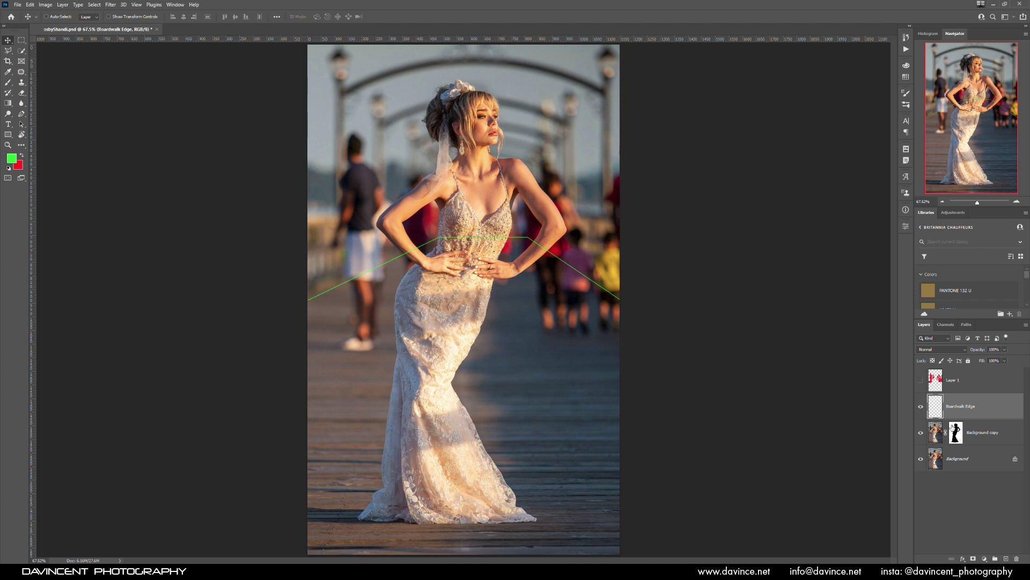
- Add a new empty layer above Boardwalk Edge and render the Vanishing Point grids onto it
click(1006, 558)
click(110, 4)
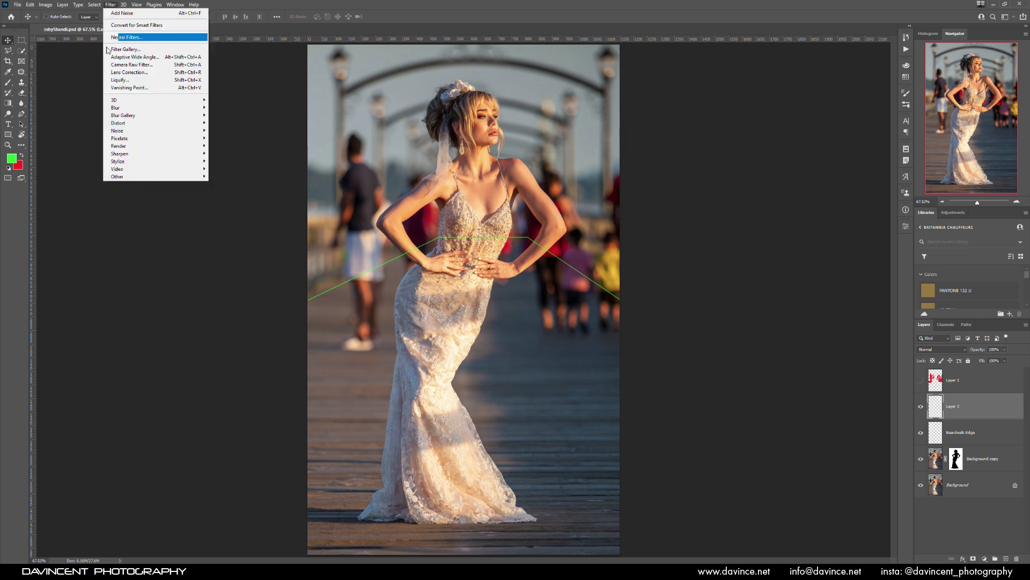
click(121, 87)
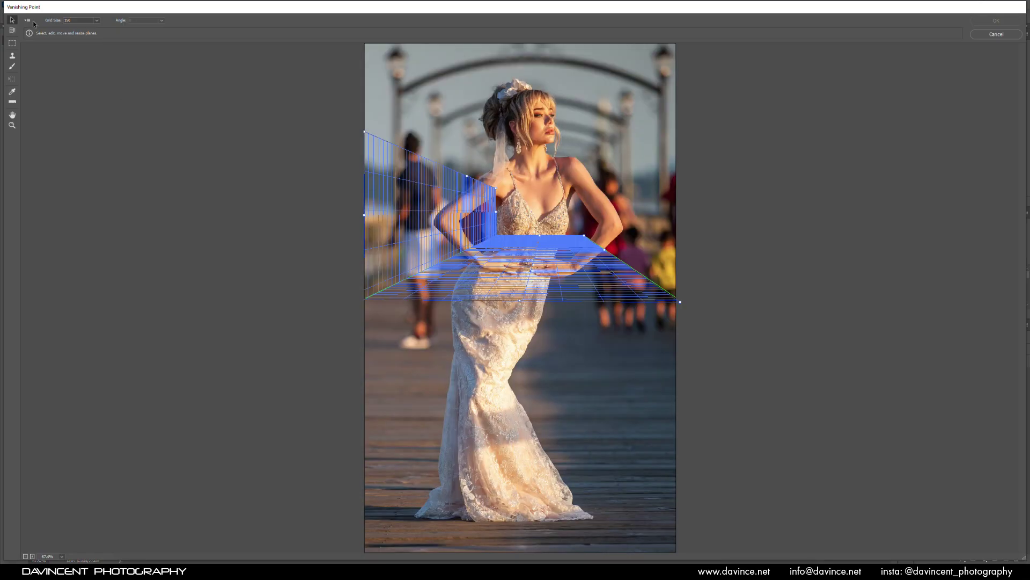
click(27, 21)
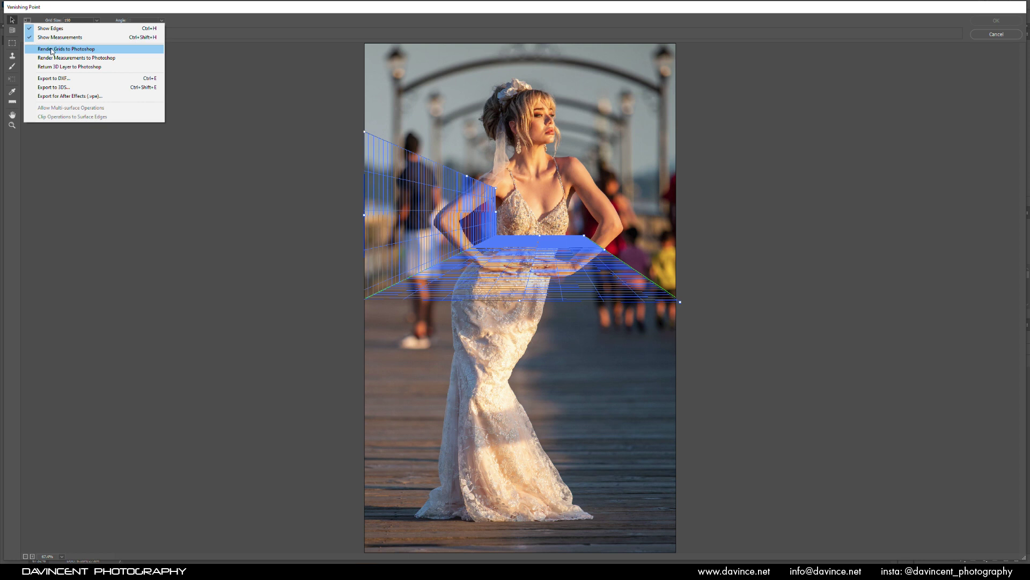
click(53, 49)
click(997, 21)
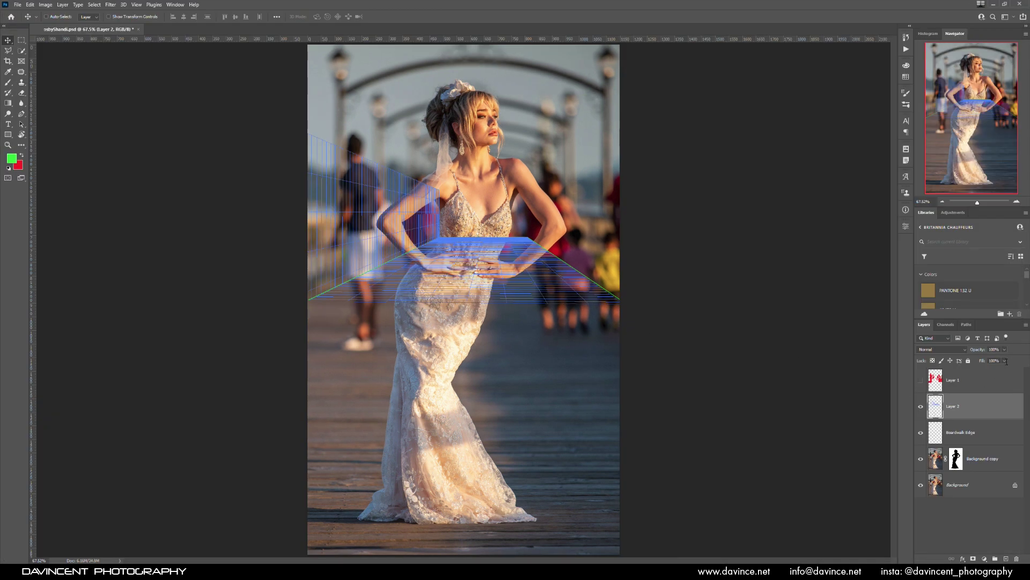
- Reduce the rendered grid layer's opacity to 49% and rename it Perspective Grid
click(987, 359)
click(955, 409)
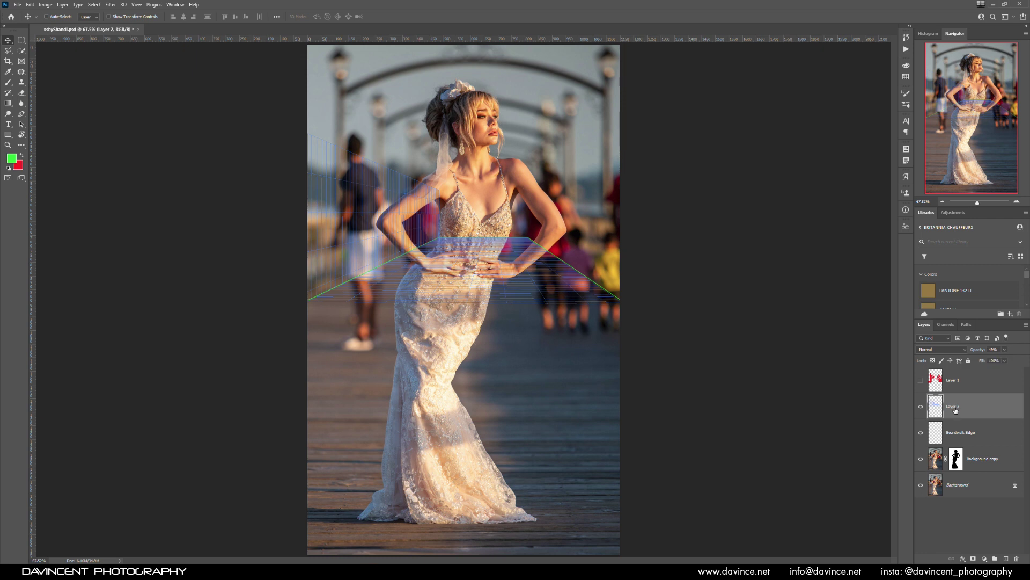
double_click(952, 406)
key(Return)
- Choose the Clone Stamp, hide the Perspective Grid and Boardwalk Edge layers, and add an empty layer between them
key(s)
key(alt+bracketleft)
click(921, 432)
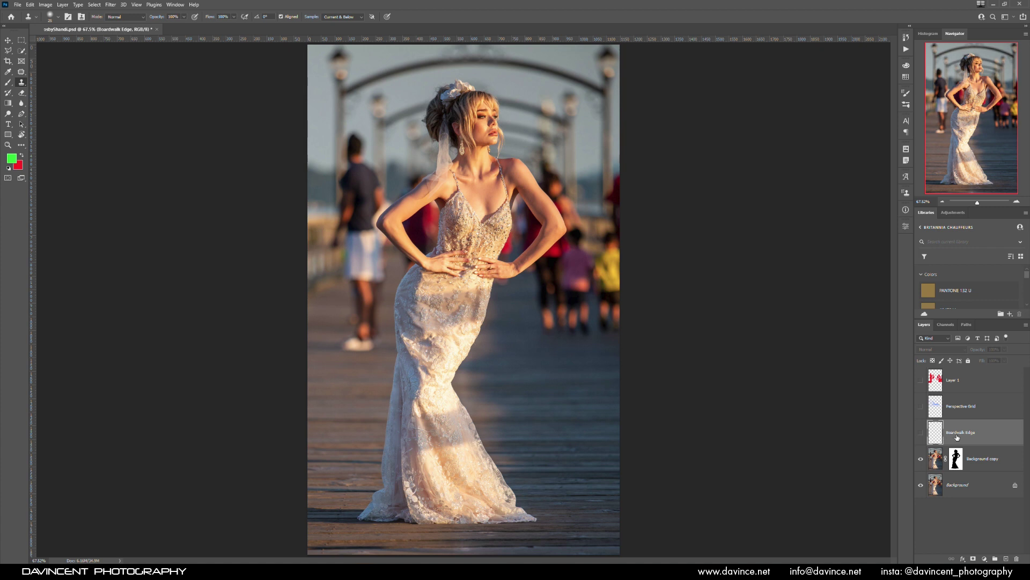
click(1010, 556)
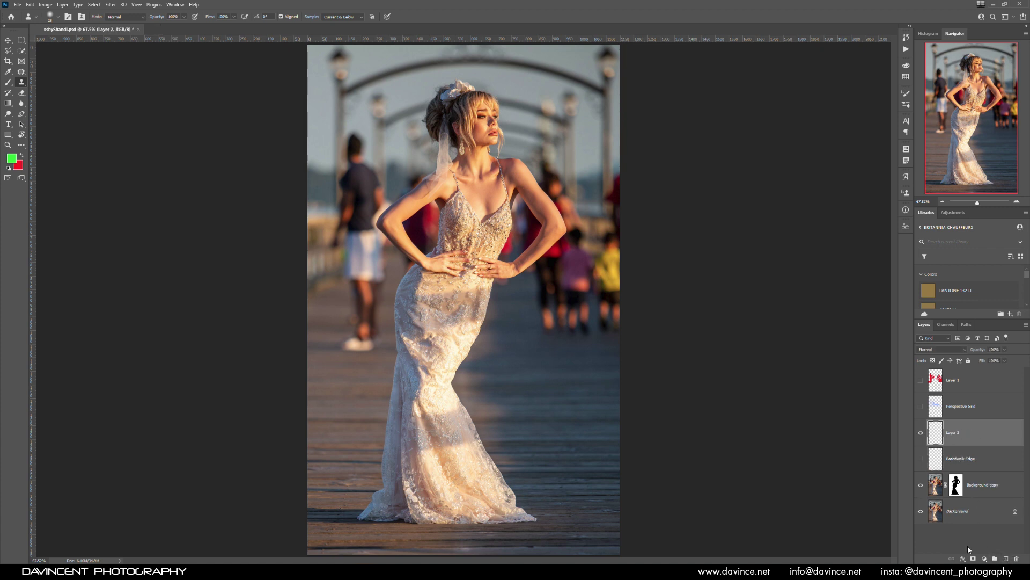
- Keep the Clone Stamp sampling Current & Below and show the Perspective Grid layer over the man in white shorts
mouse_move(325, 242)
mouse_down()
mouse_move(386, 203)
mouse_move(376, 216)
mouse_up()
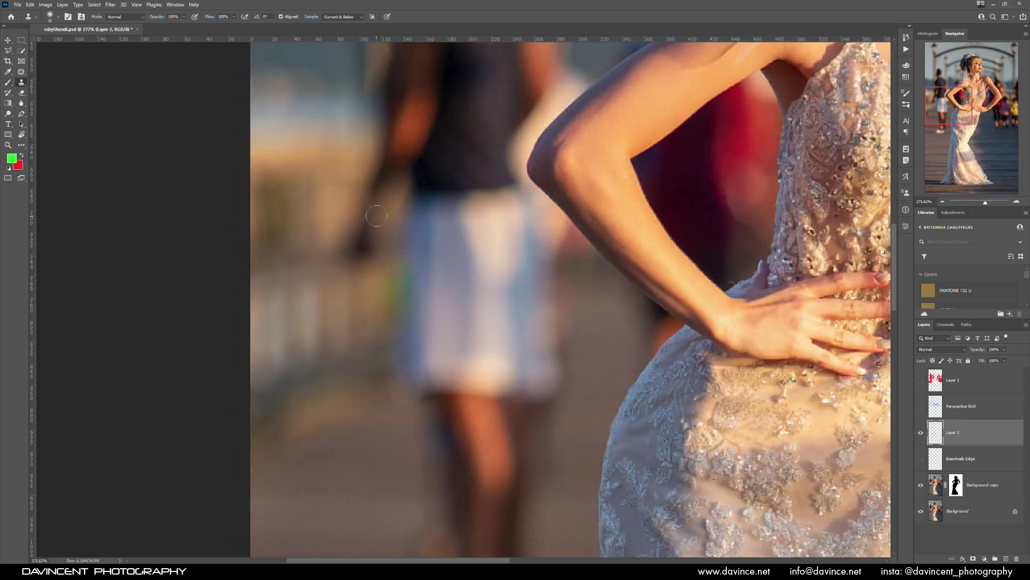
drag(365, 289, 370, 268)
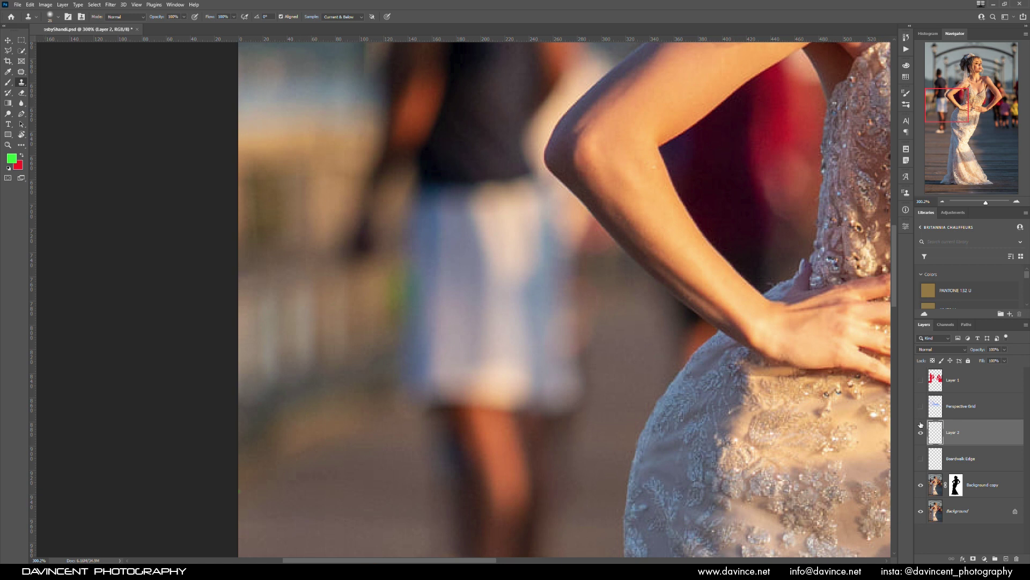
click(352, 18)
click(339, 23)
click(920, 407)
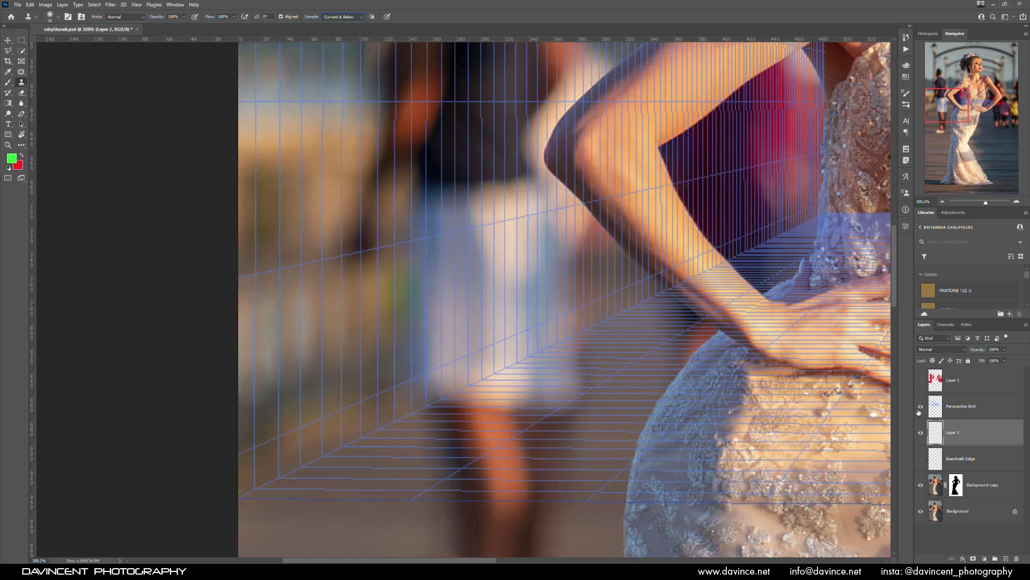
click(921, 408)
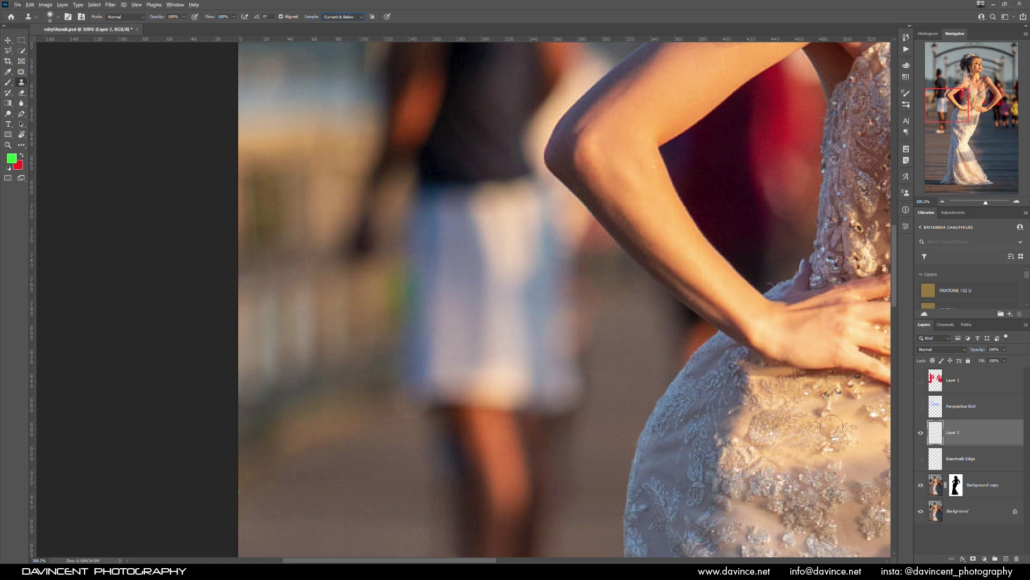
click(920, 406)
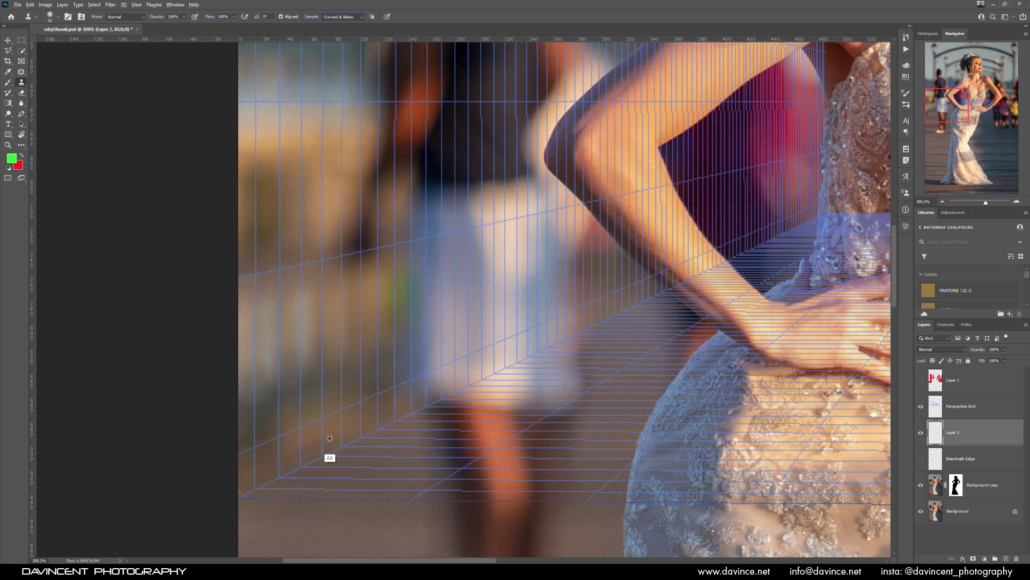
- Clone the railing's bottom edge along the perspective grid across the hem of the man's white shorts
key(alt)
alt+click(288, 453)
mouse_move(248, 470)
mouse_down()
mouse_move(286, 440)
mouse_move(269, 424)
mouse_move(252, 437)
mouse_move(276, 459)
mouse_up()
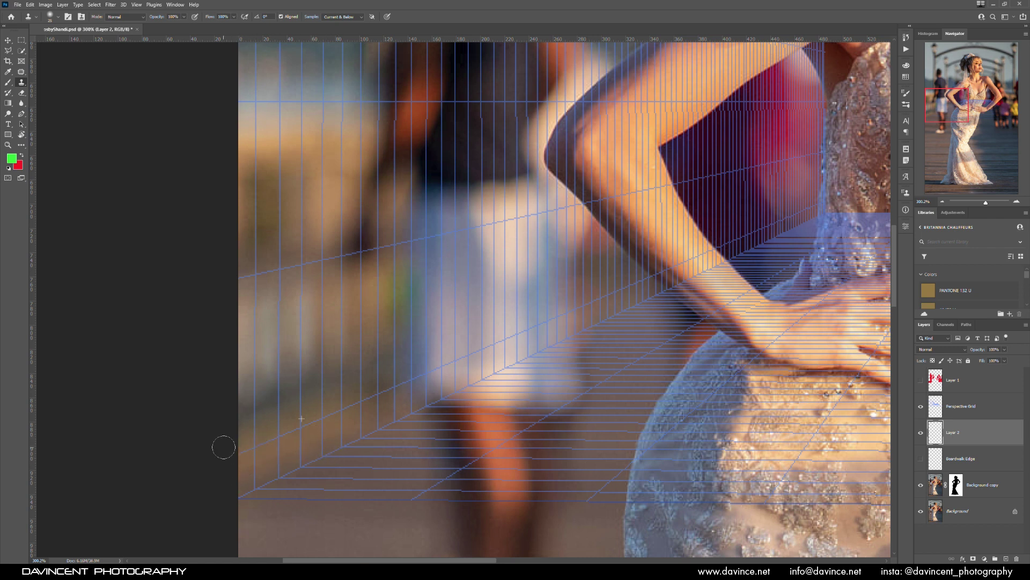
alt+click(267, 459)
drag(347, 422, 486, 354)
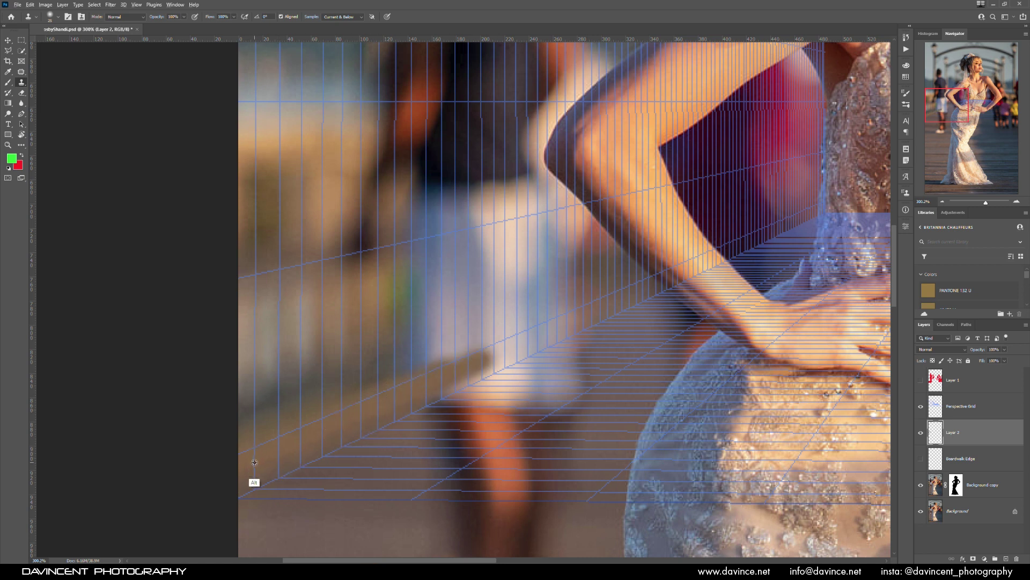
drag(408, 408, 517, 346)
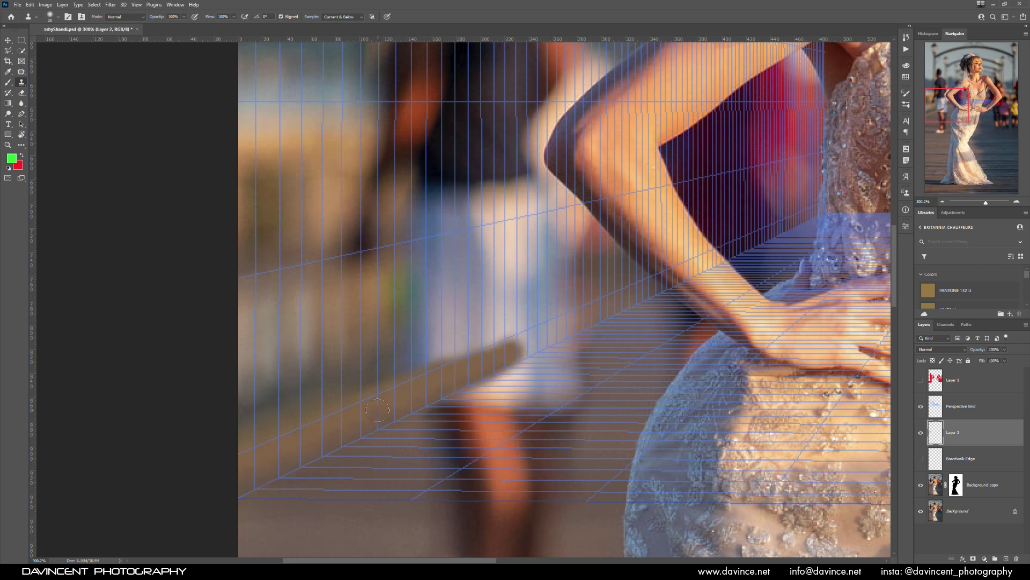
drag(456, 386, 534, 349)
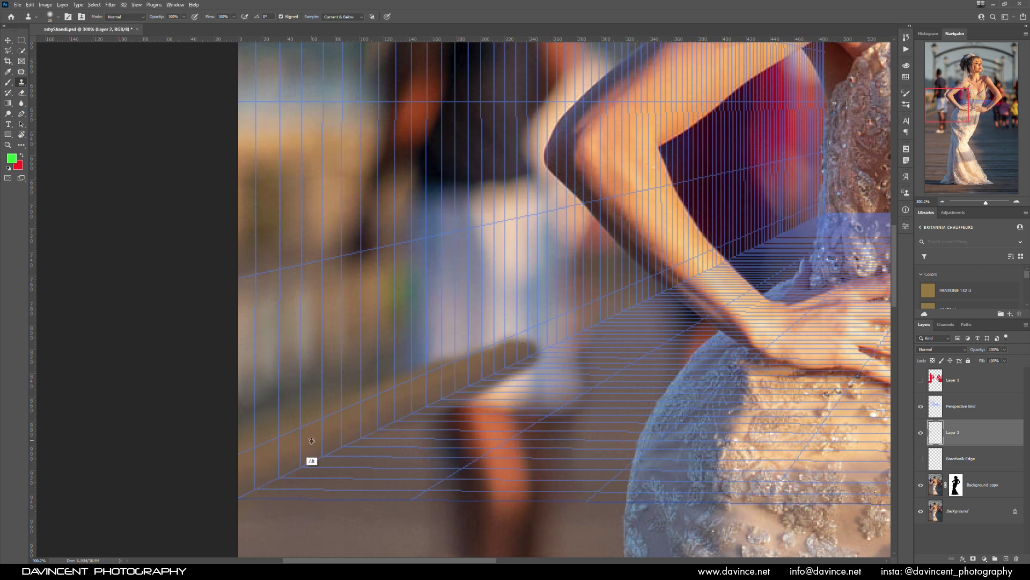
alt+click(365, 416)
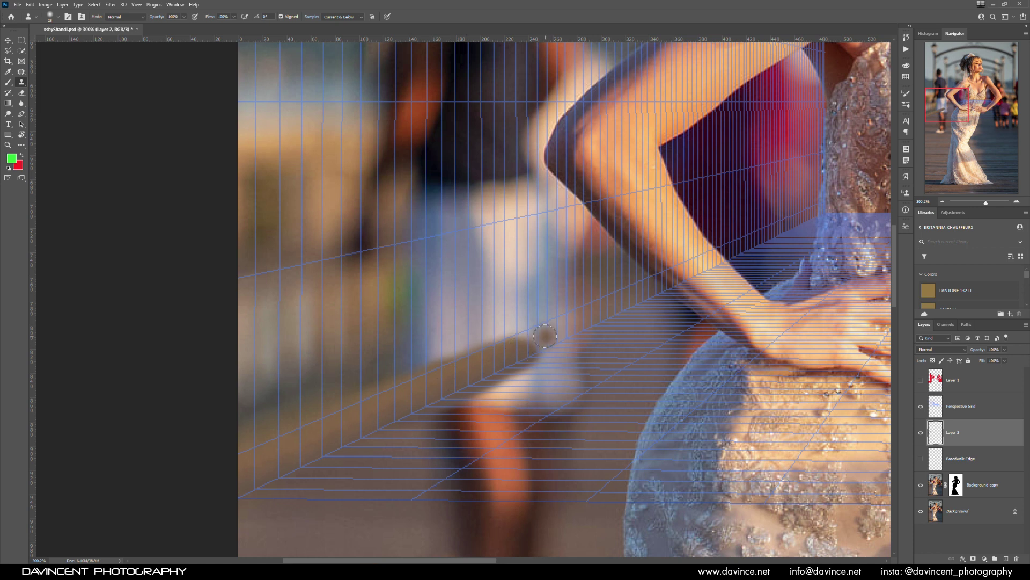
mouse_move(447, 374)
mouse_down()
mouse_move(511, 364)
mouse_move(548, 344)
mouse_up()
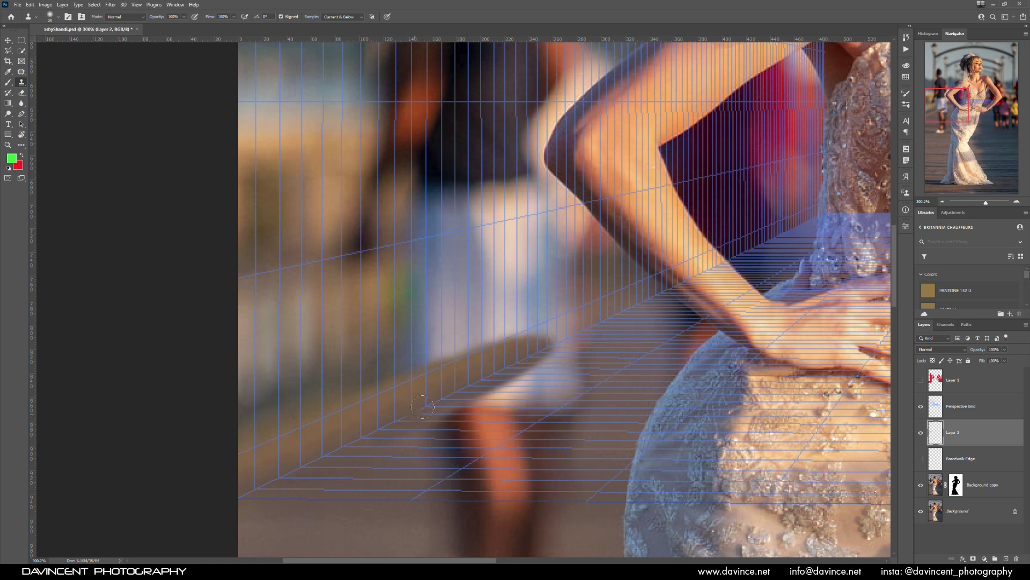
- Clone the blue-grey water and the pale top of the handrail across the man's arm and dark shirt
alt+click(258, 103)
mouse_move(355, 104)
mouse_down()
mouse_move(385, 109)
mouse_move(358, 111)
mouse_move(396, 107)
mouse_move(369, 88)
mouse_move(466, 107)
mouse_up()
drag(395, 95, 298, 97)
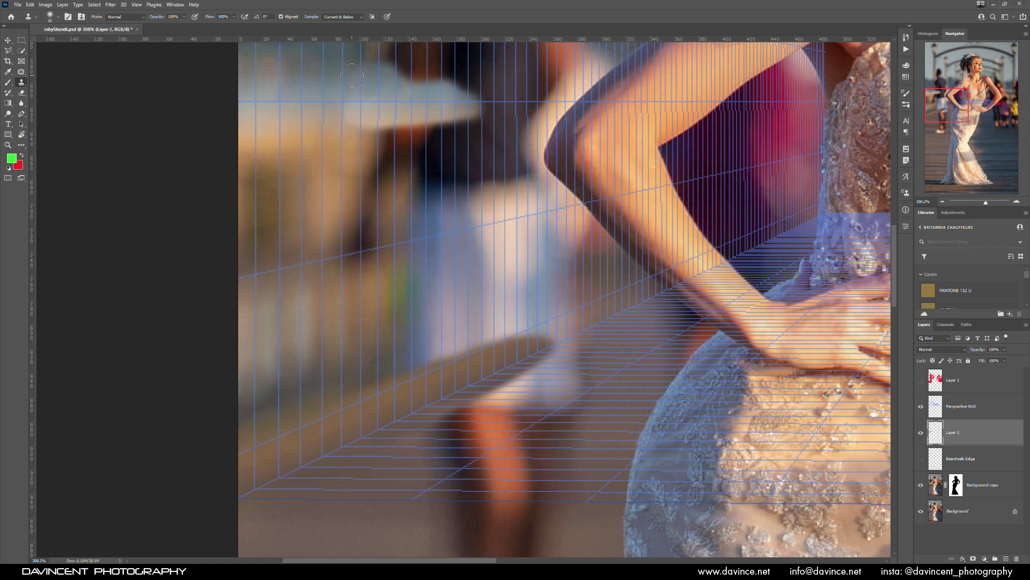
mouse_move(385, 62)
mouse_down()
mouse_move(439, 83)
mouse_move(388, 76)
mouse_move(443, 57)
mouse_move(374, 62)
mouse_move(431, 73)
mouse_move(472, 105)
mouse_up()
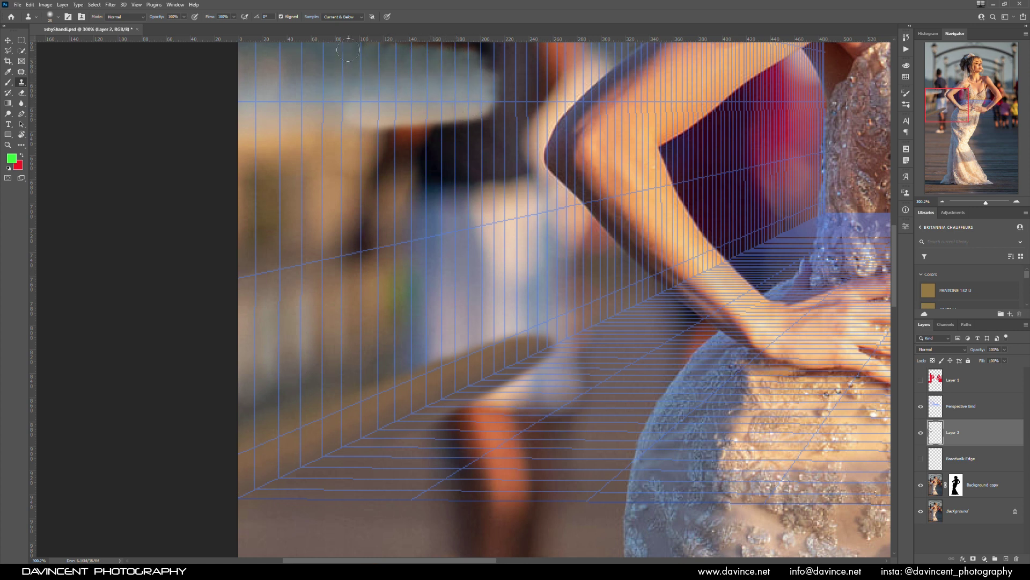
mouse_move(382, 52)
mouse_down()
mouse_move(439, 51)
mouse_move(486, 77)
mouse_up()
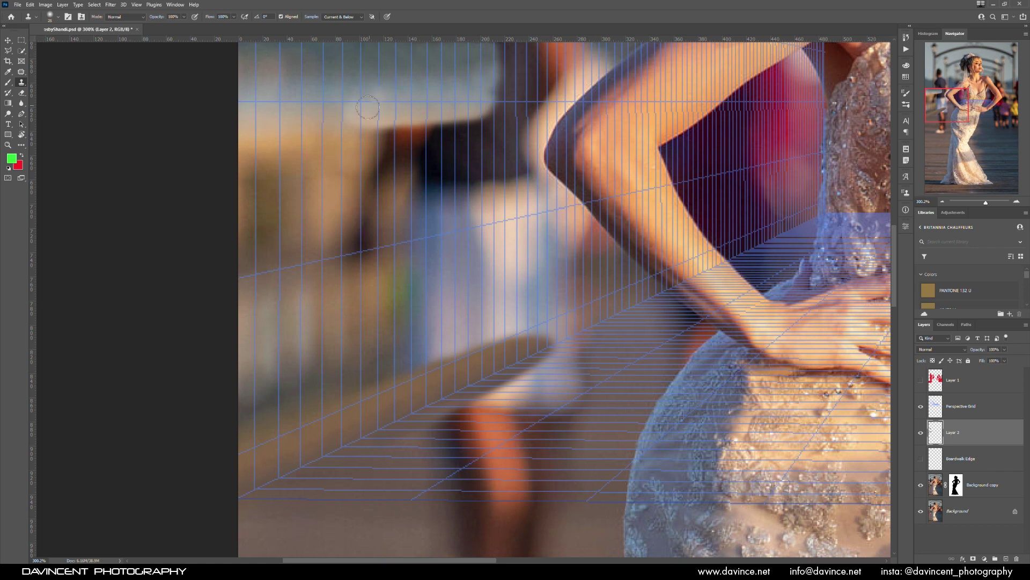
mouse_move(330, 124)
mouse_down()
mouse_move(368, 127)
mouse_move(341, 117)
mouse_move(388, 123)
mouse_move(468, 112)
mouse_move(512, 127)
mouse_up()
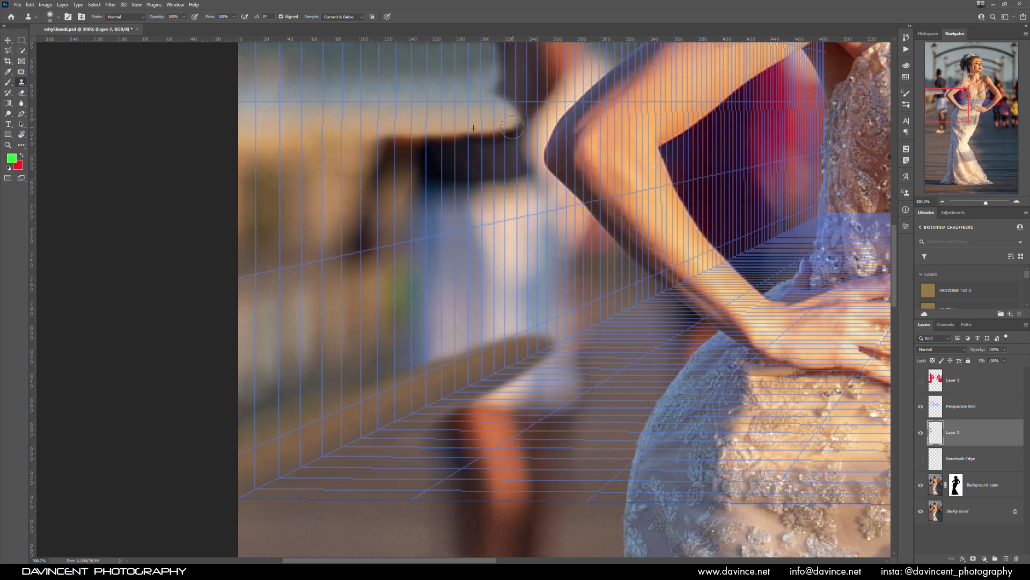
- Clone the tan underside of the top handrail across the man's waist, resampling from the clean rail beside him
alt+click(326, 161)
drag(288, 165, 278, 146)
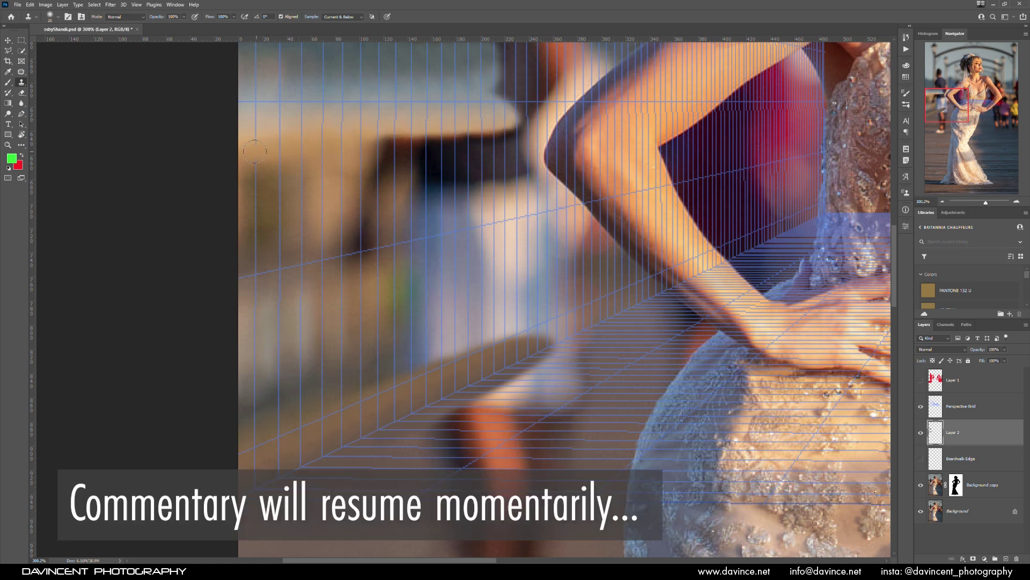
key(alt)
drag(378, 143, 490, 137)
alt+click(342, 149)
alt+click(325, 143)
drag(466, 131, 510, 128)
alt+click(317, 167)
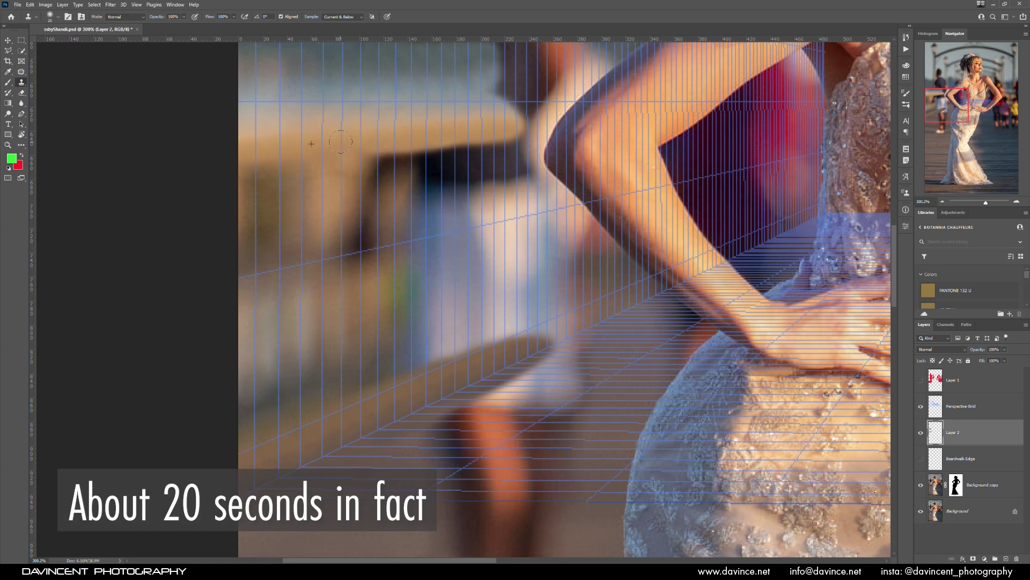
- Hide the Perspective Grid and compare the whole photo with and without the Layer 2 cloning
click(921, 408)
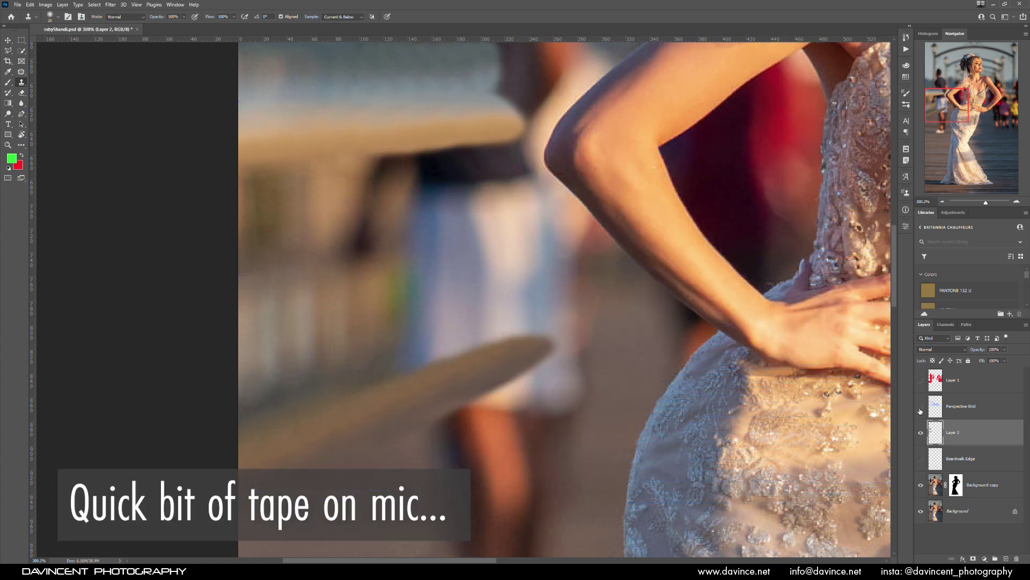
key(ctrl+0)
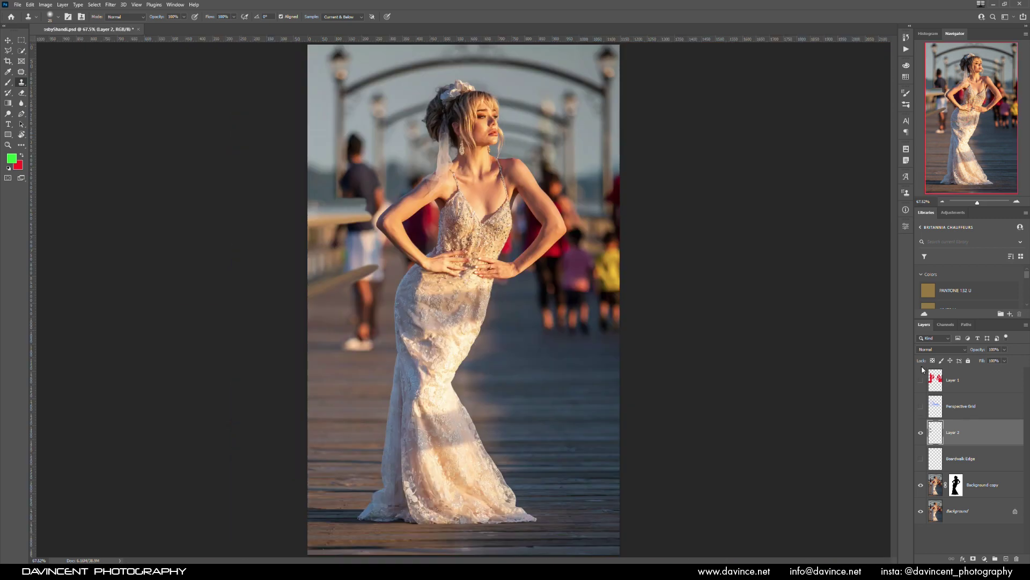
click(921, 435)
click(920, 436)
click(920, 436)
click(921, 437)
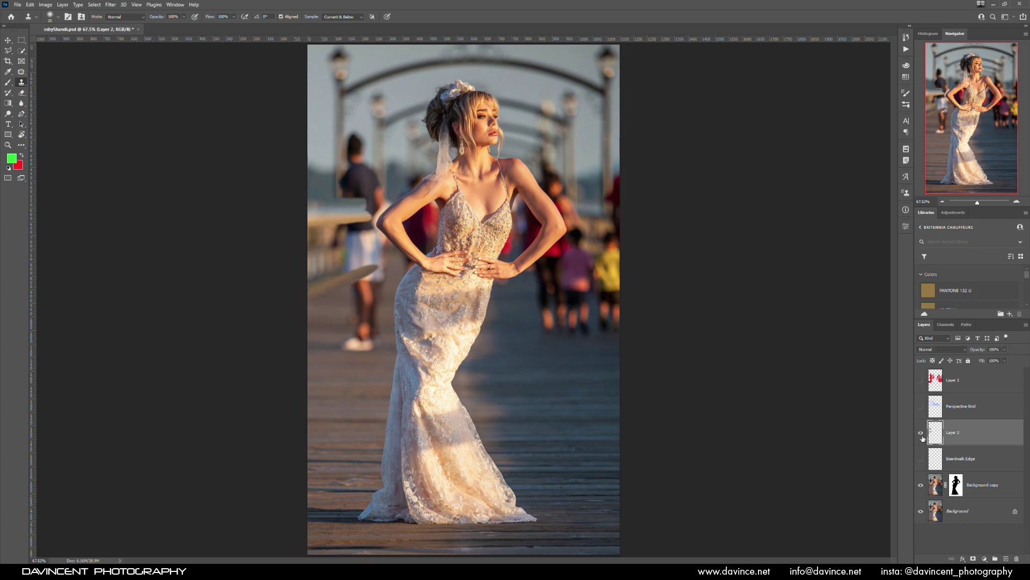
- Add a new layer, show the Perspective Grid, and clone the middle rail across the shorts up to the bride's elbow
click(1007, 559)
scroll(368, 299, up, 5)
click(922, 409)
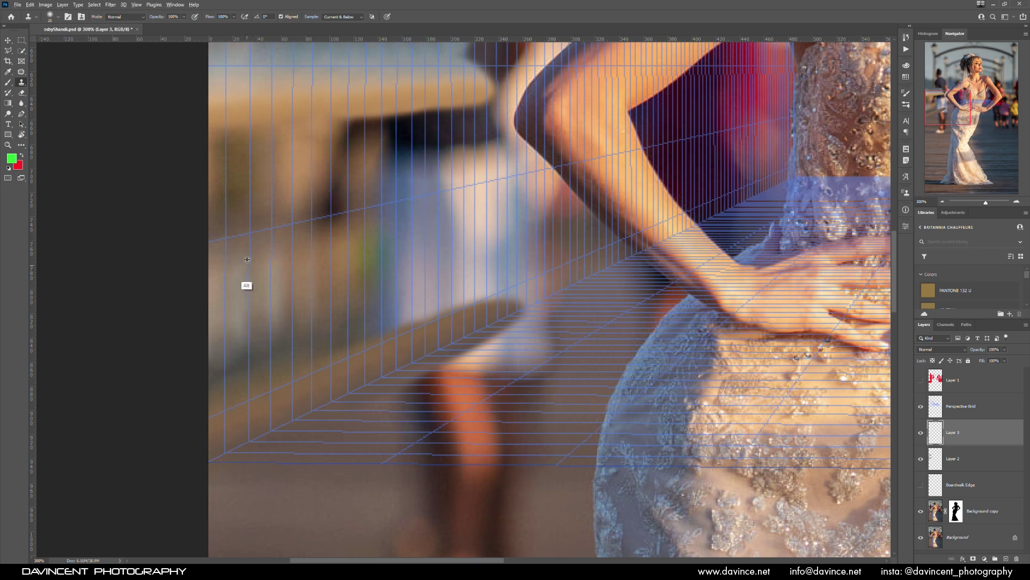
alt+click(289, 229)
mouse_move(307, 229)
mouse_down()
mouse_move(383, 205)
mouse_move(298, 226)
mouse_move(316, 215)
mouse_move(285, 219)
mouse_move(537, 177)
mouse_up()
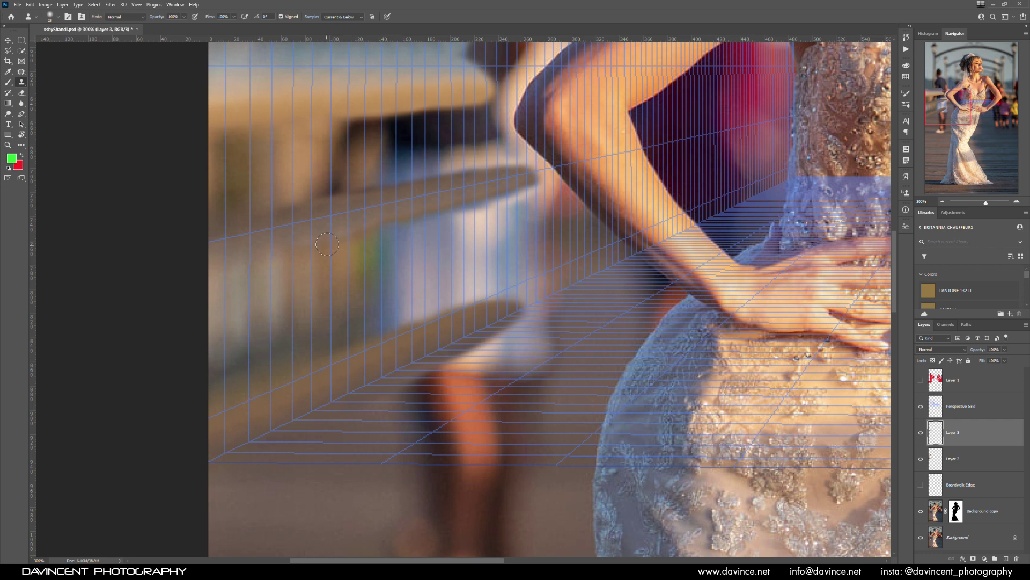
mouse_move(445, 209)
mouse_down()
mouse_move(489, 199)
mouse_move(555, 161)
mouse_up()
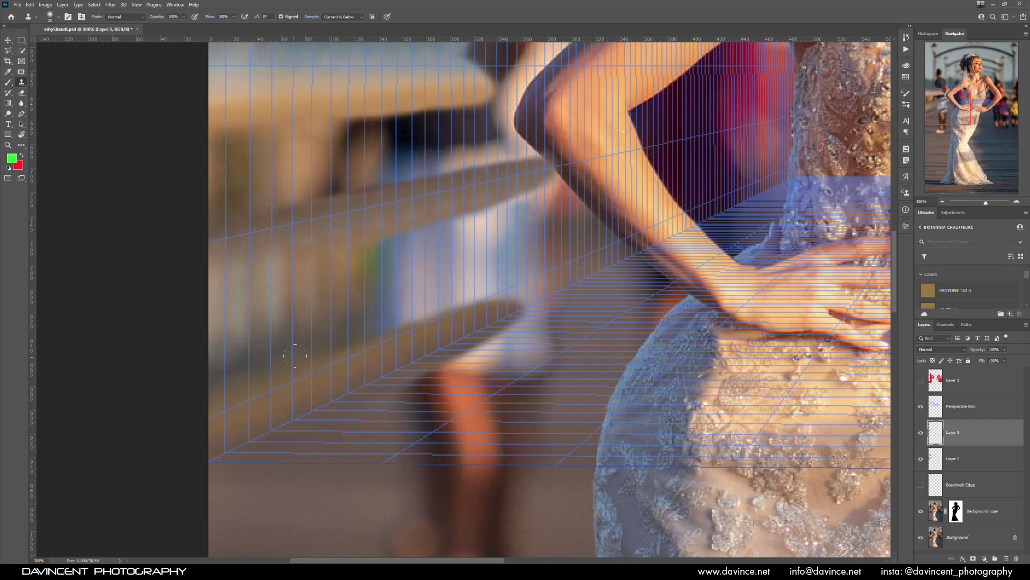
- Clone a thicker bottom rail with its dark upper edge along the grid over the lower part of the shorts
alt+click(225, 377)
drag(381, 318, 353, 339)
mouse_move(423, 309)
mouse_down()
mouse_move(462, 292)
mouse_move(429, 287)
mouse_move(500, 274)
mouse_move(492, 294)
mouse_up()
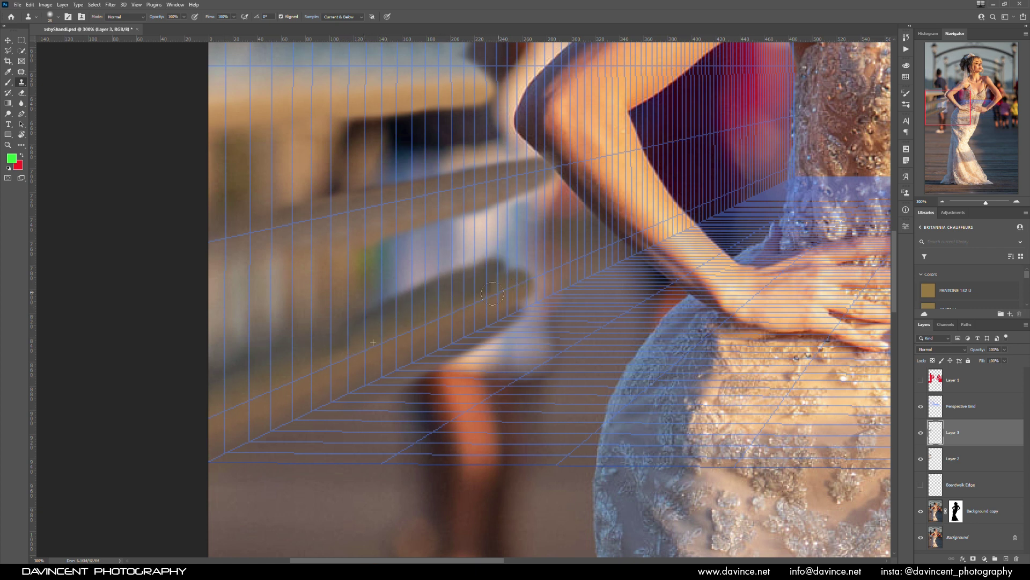
alt+click(315, 353)
drag(338, 343, 348, 345)
drag(446, 306, 499, 281)
key(ctrl+0)
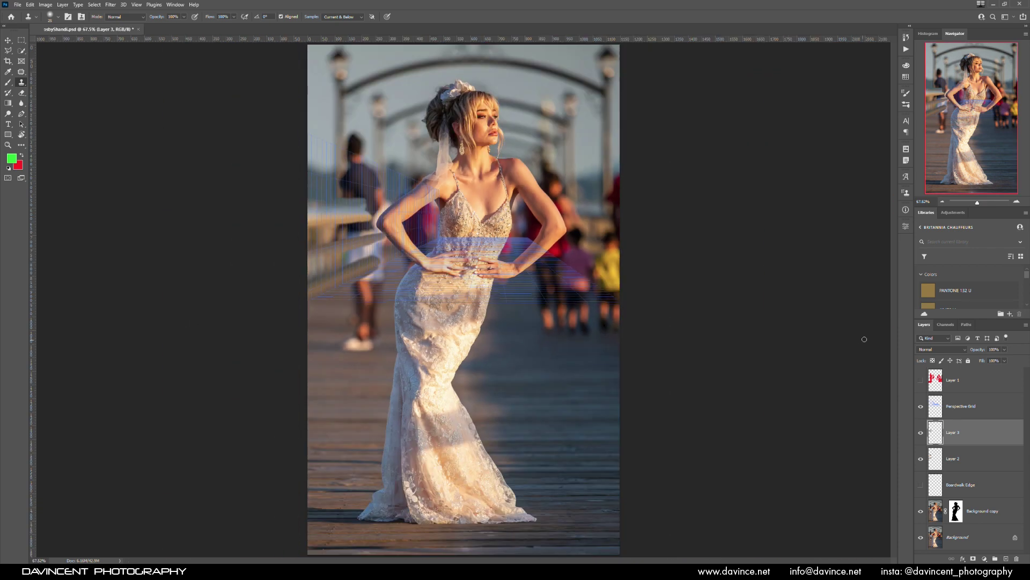
- Hide the Perspective Grid, add a new layer, and clone balusters between the middle and bottom rails beside the shorts
click(921, 407)
click(921, 407)
click(1006, 561)
scroll(375, 232, up, 5)
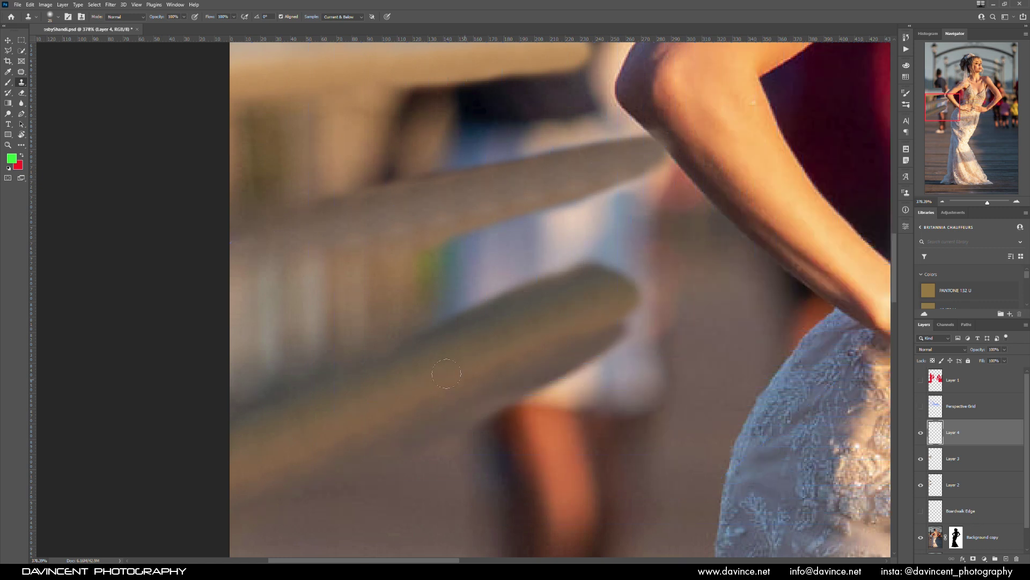
scroll(355, 345, up, 1)
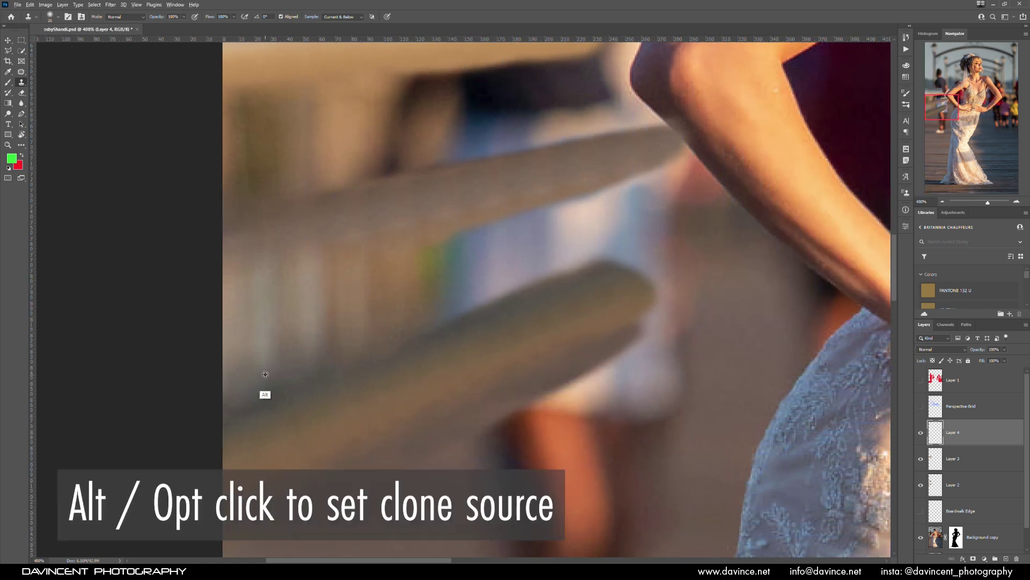
alt+click(313, 359)
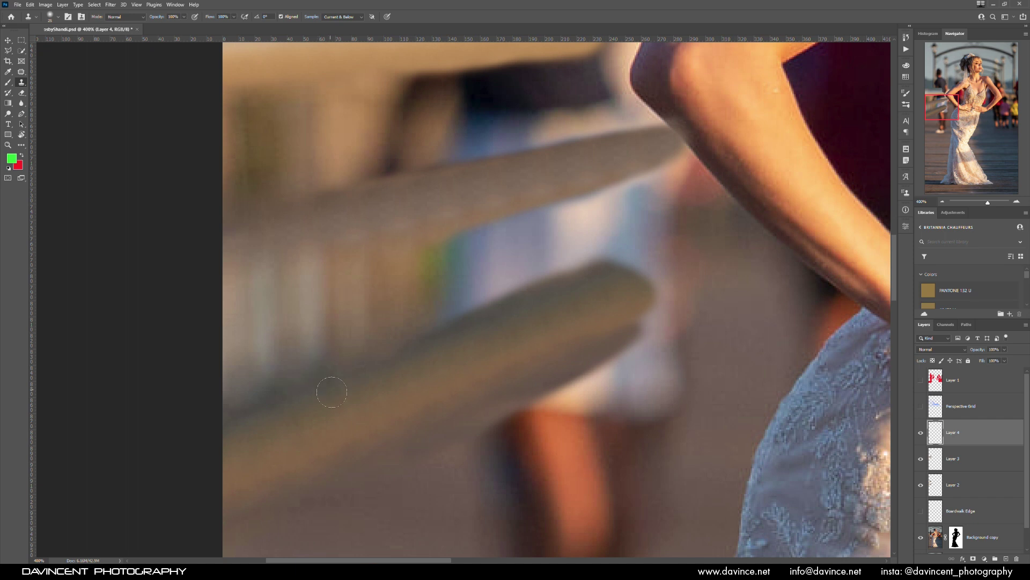
mouse_move(367, 337)
mouse_down()
mouse_move(370, 256)
mouse_move(379, 278)
mouse_move(367, 251)
mouse_move(415, 250)
mouse_move(416, 240)
mouse_move(412, 308)
mouse_up()
drag(460, 228, 457, 280)
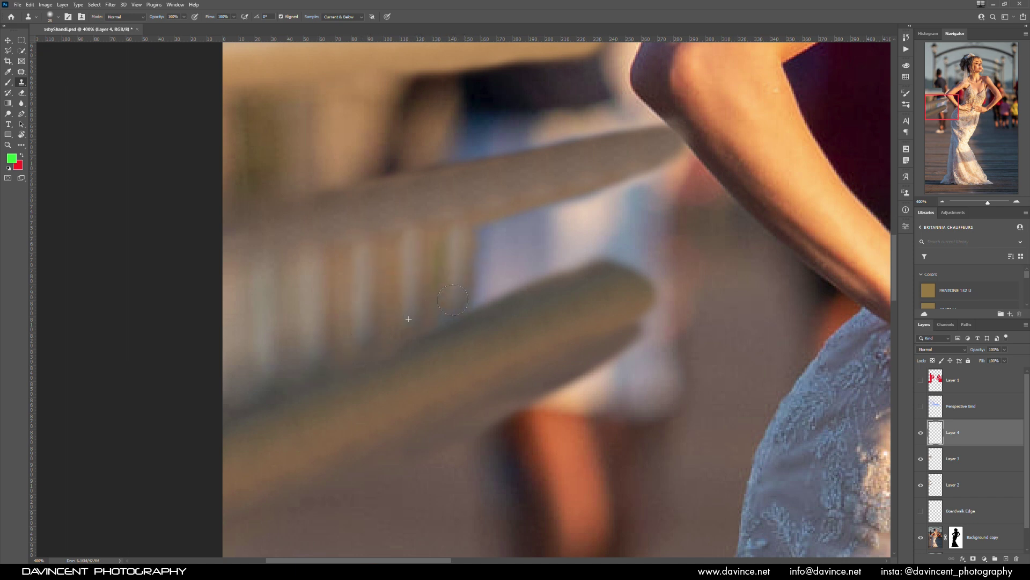
- Resample the railing and clone another baluster over the near edge of the man's white shorts
alt+click(305, 395)
alt+click(410, 325)
drag(489, 248, 492, 285)
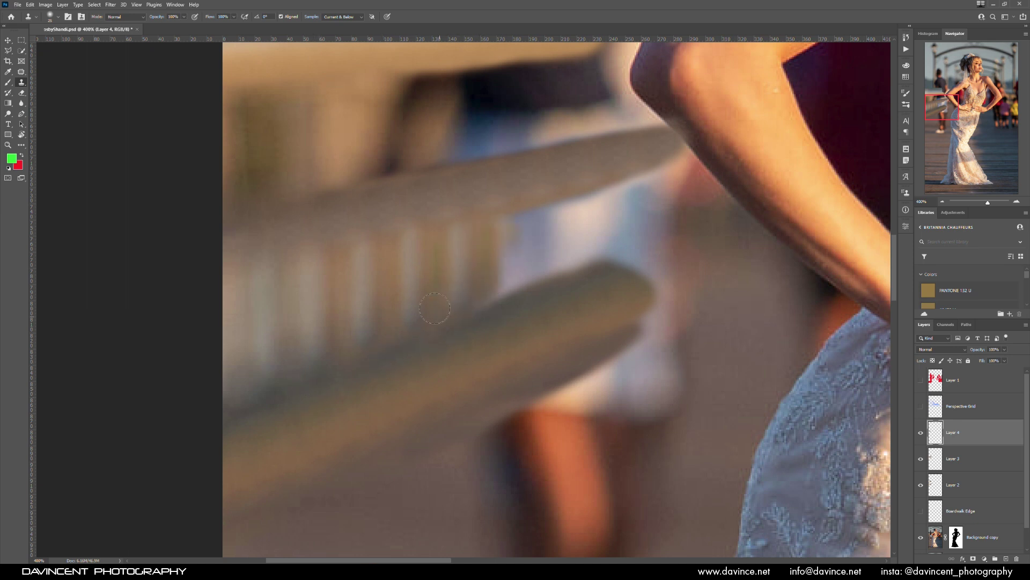
drag(491, 232, 499, 284)
- Show the Perspective Grid and clone the balusters further across the white shorts towards the bride's arm
click(921, 406)
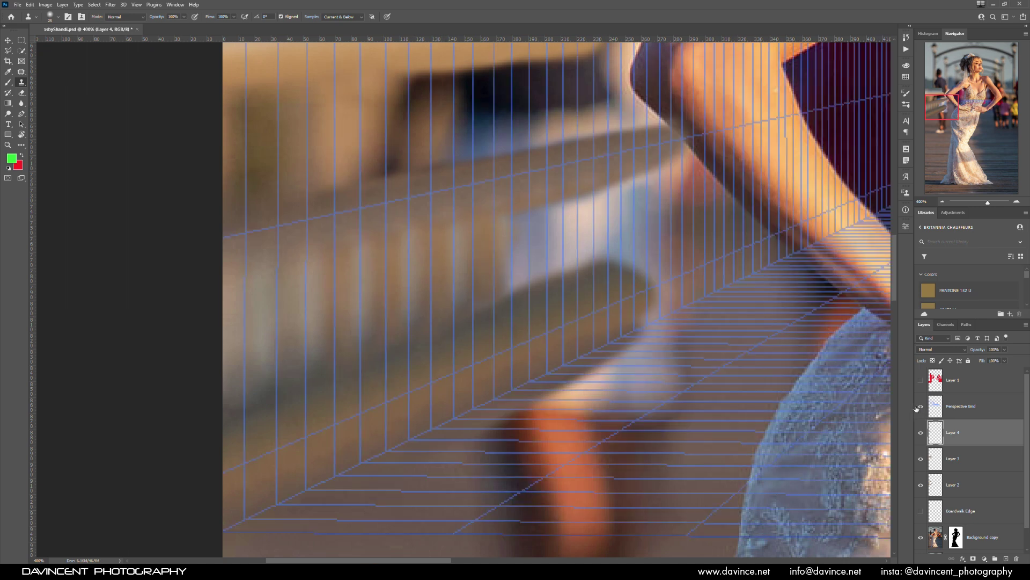
alt+click(332, 238)
drag(510, 208, 507, 260)
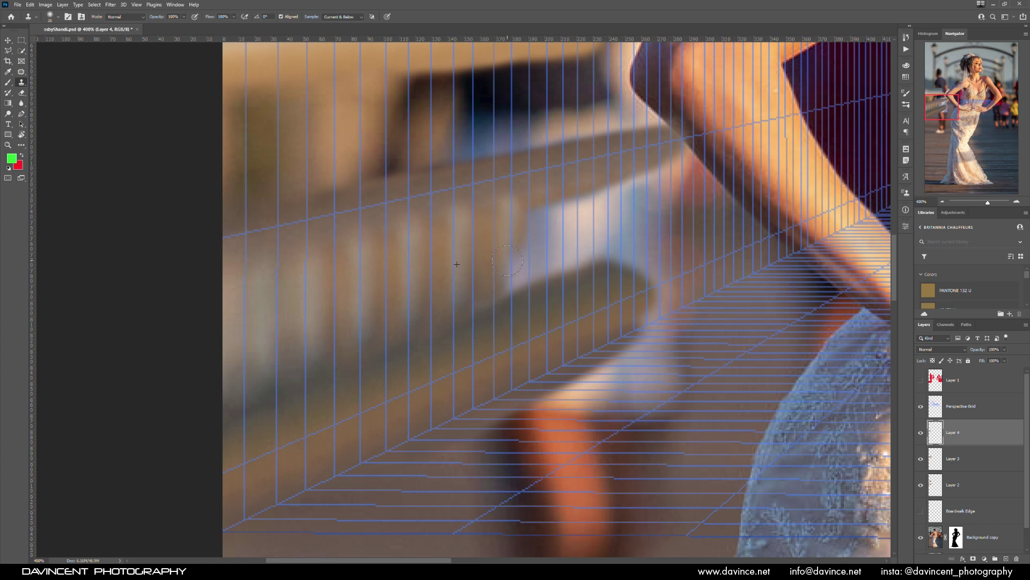
mouse_move(526, 205)
mouse_down()
mouse_move(531, 276)
mouse_move(508, 290)
mouse_up()
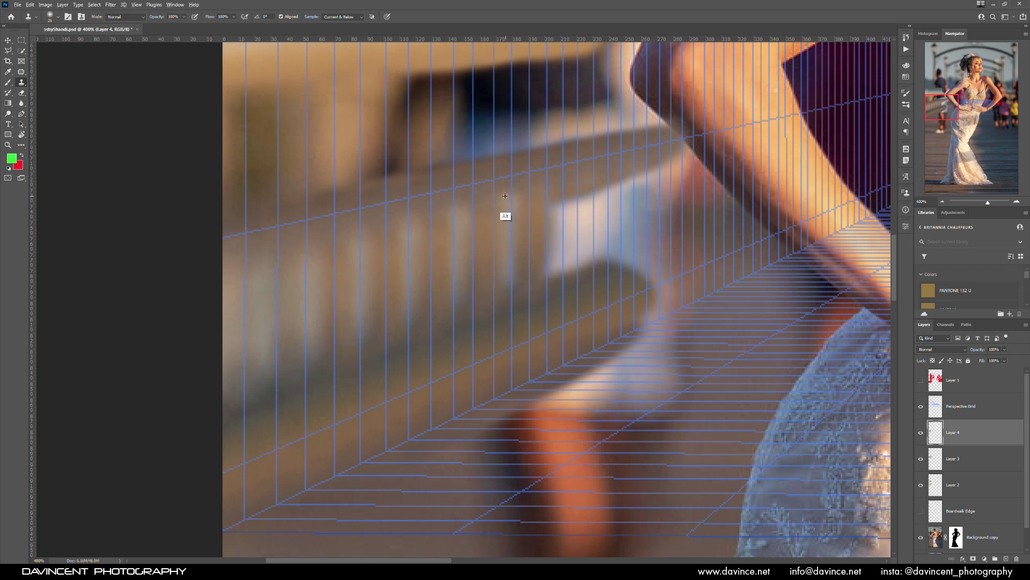
mouse_move(562, 206)
mouse_down()
mouse_move(559, 255)
mouse_move(570, 265)
mouse_move(588, 204)
mouse_move(597, 247)
mouse_move(586, 266)
mouse_up()
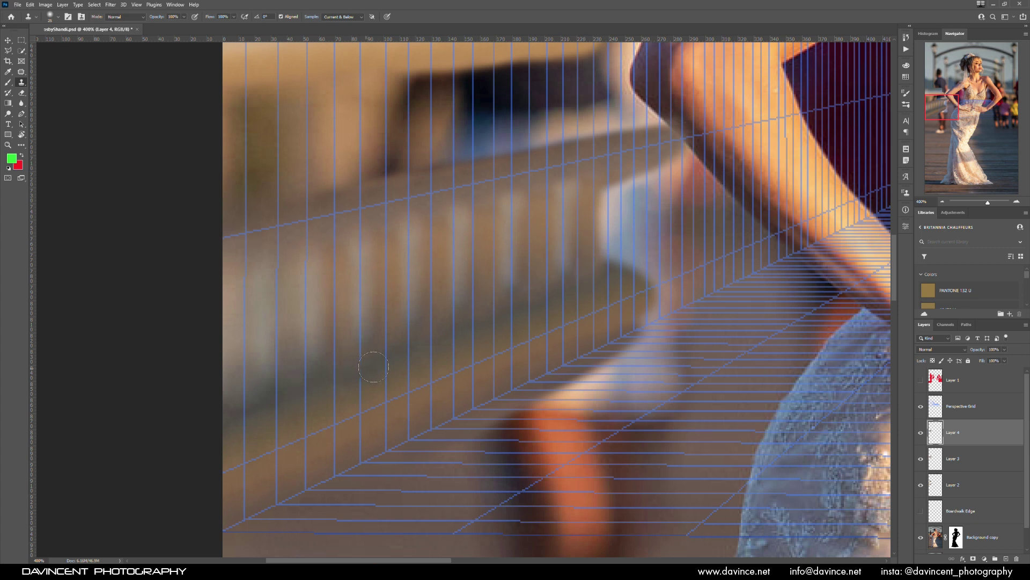
key(ctrl+0)
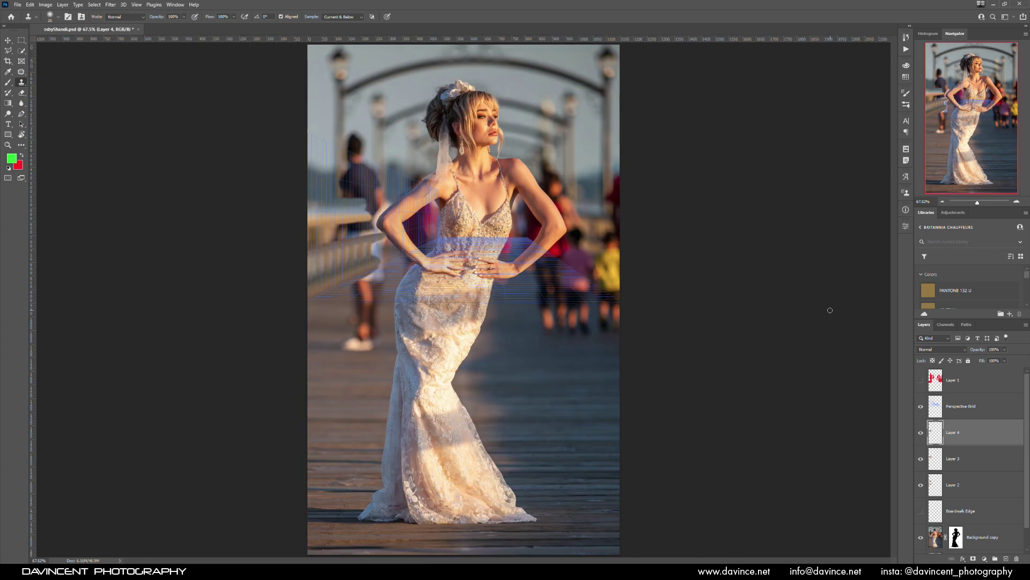
- Check the photo without the Perspective Grid, show the grid again, and clone over the balusters midway along the railing
click(921, 406)
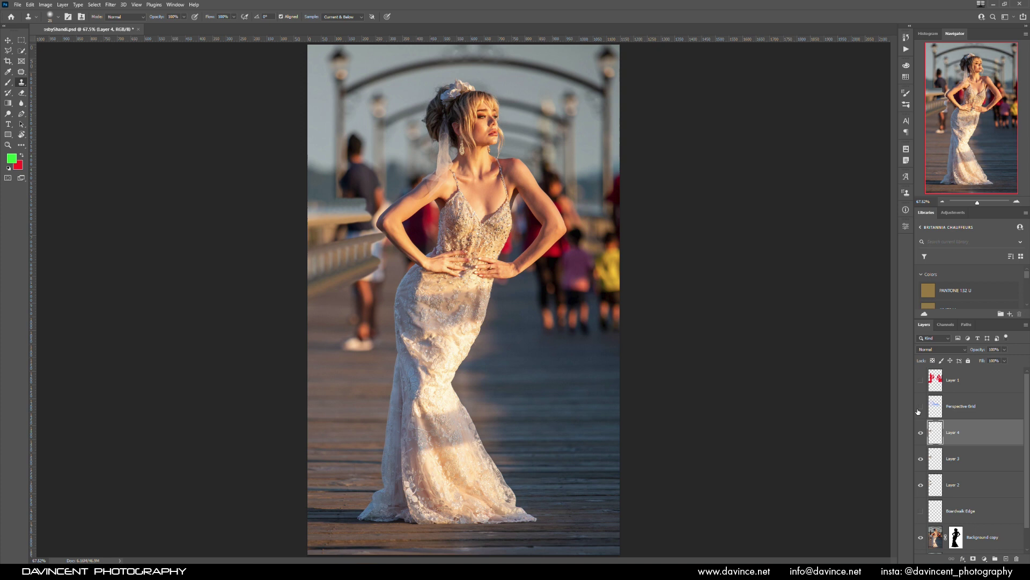
click(921, 406)
mouse_move(346, 266)
mouse_down()
mouse_move(410, 244)
mouse_move(407, 232)
mouse_up()
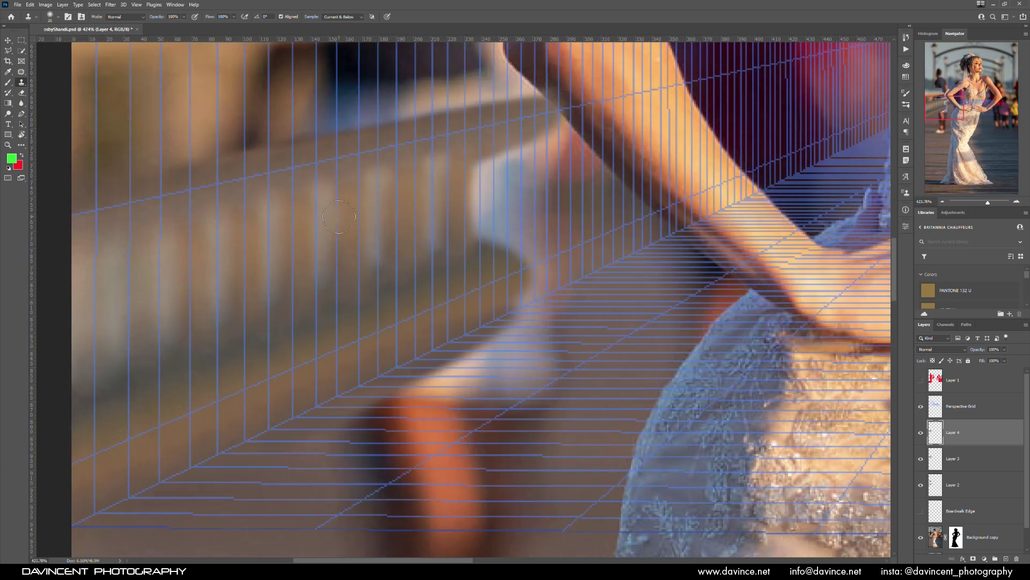
alt+click(274, 227)
drag(321, 226, 322, 239)
drag(416, 212, 427, 241)
- Clone baluster detail over the blurry stretch of railing nearest the photo's left edge
drag(389, 248, 522, 289)
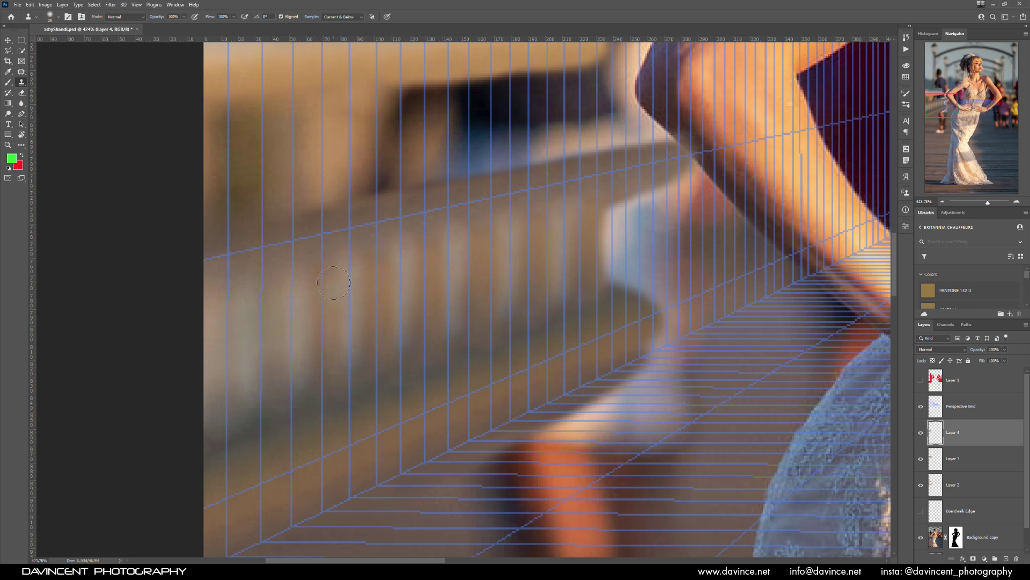
key(alt)
alt+click(324, 269)
drag(265, 288, 278, 386)
drag(218, 314, 212, 410)
key(ctrl+0)
- Add a new empty layer above Layer 4 and choose the Clone Stamp for it
key(v)
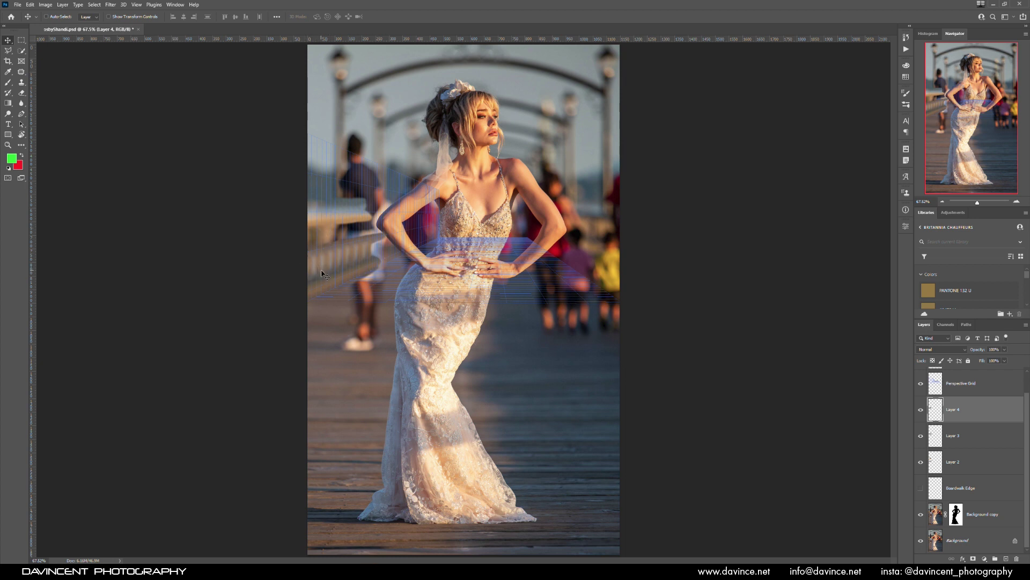
click(1005, 559)
click(22, 82)
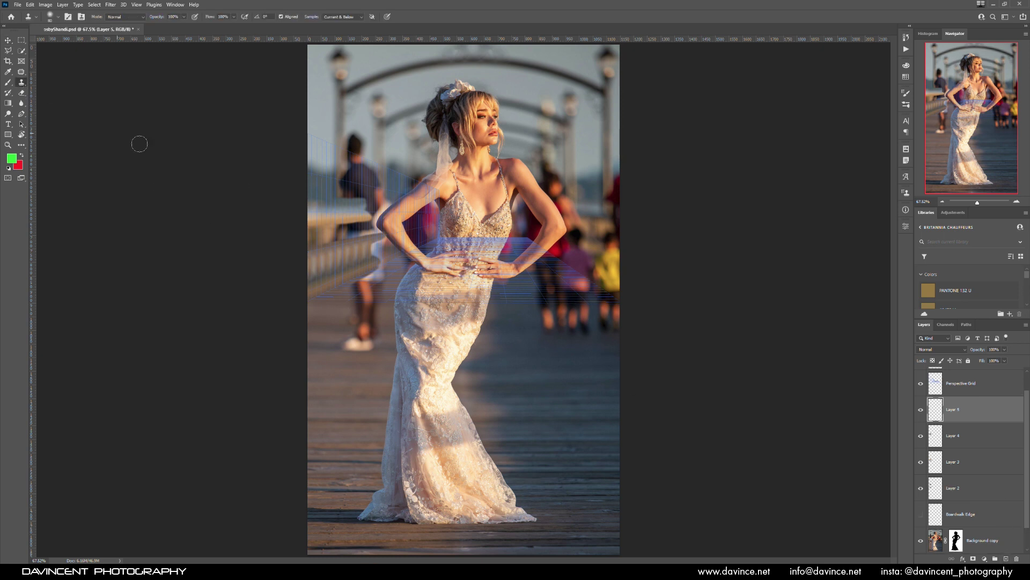
- Clone the railing's balusters upward over the people between the top rail and the rail below it
scroll(357, 265, up, 6)
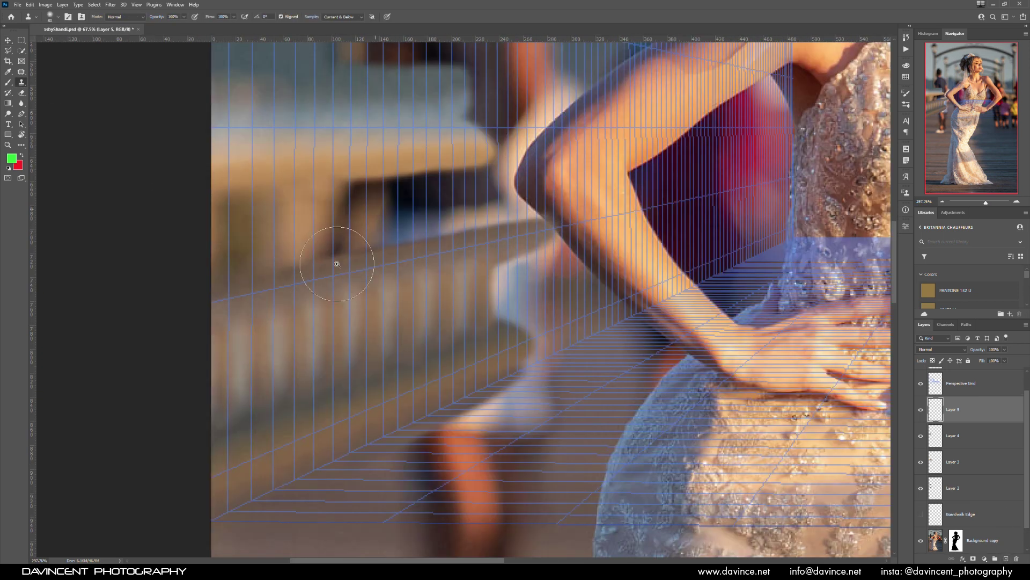
key(alt)
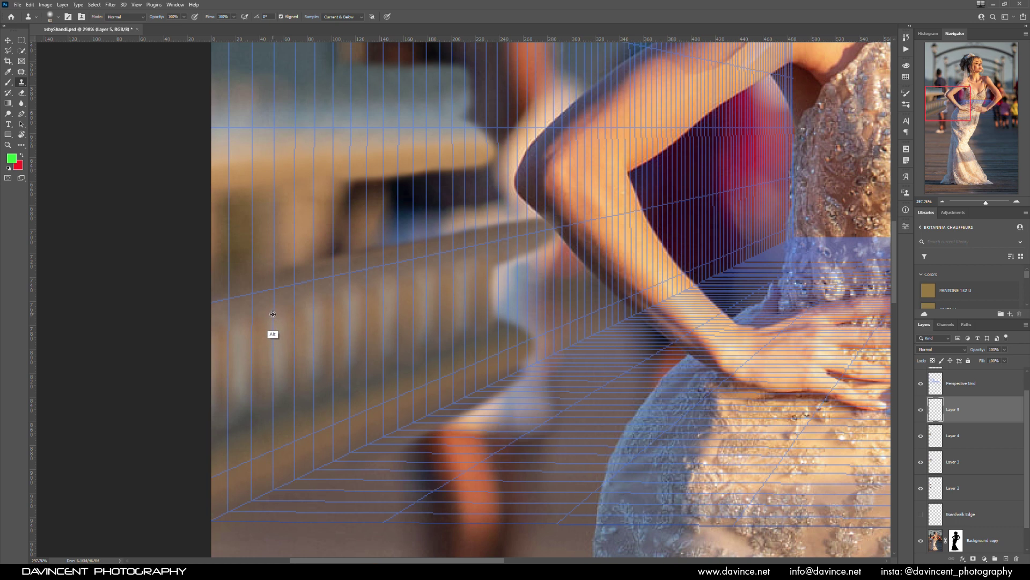
alt+click(274, 188)
mouse_move(276, 192)
mouse_down()
mouse_move(332, 258)
mouse_move(537, 161)
mouse_move(226, 150)
mouse_up()
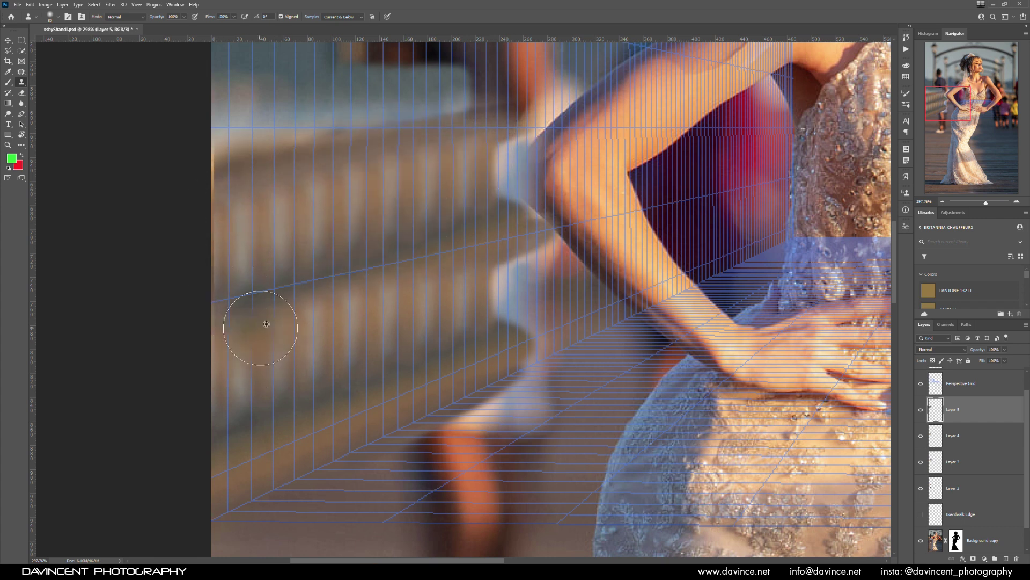
- Nudge the cloned balusters on Layer 5 and skew their end nearest the bride downward to match the perspective grid
click(8, 41)
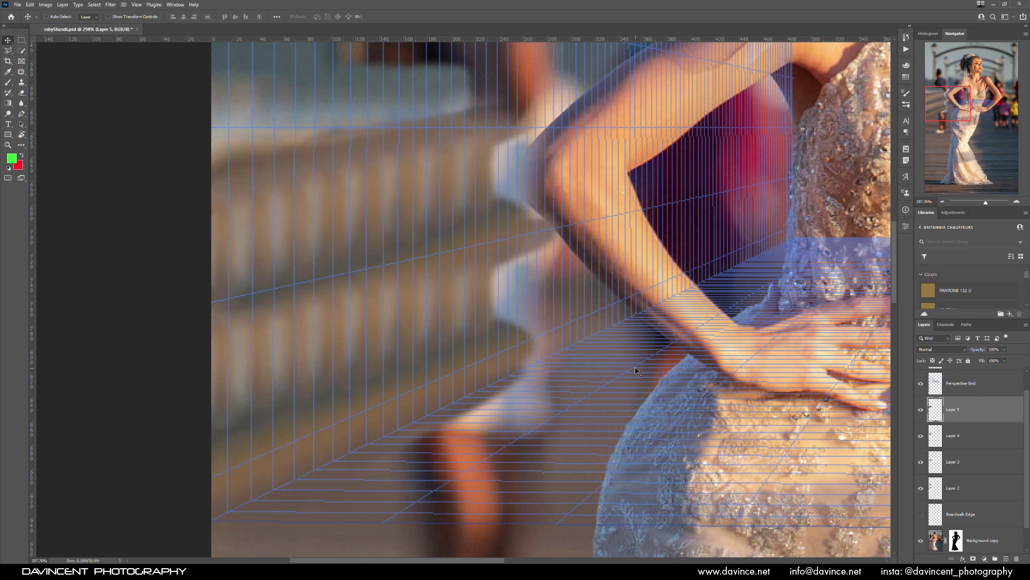
click(30, 5)
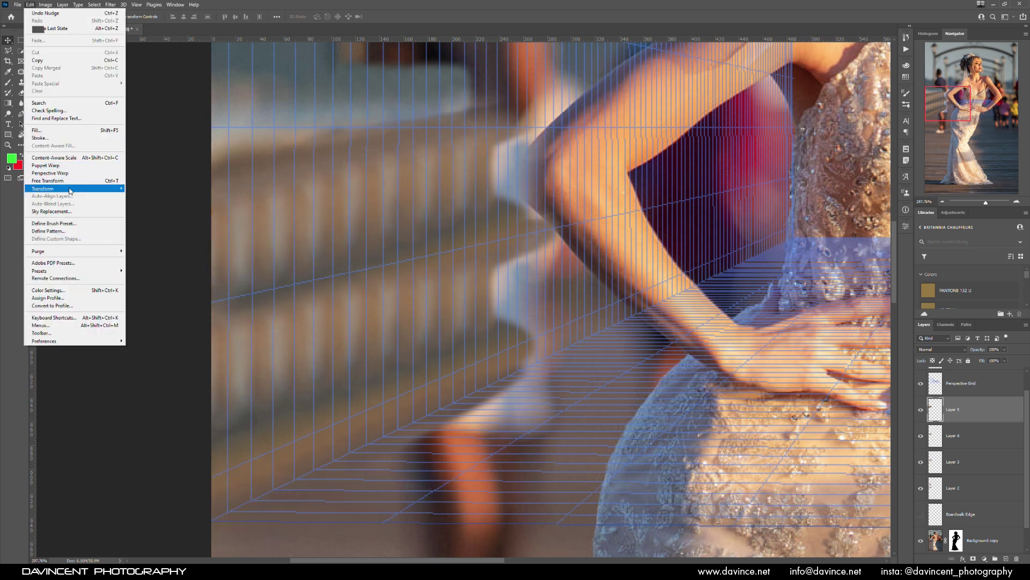
mouse_move(73, 191)
click(145, 208)
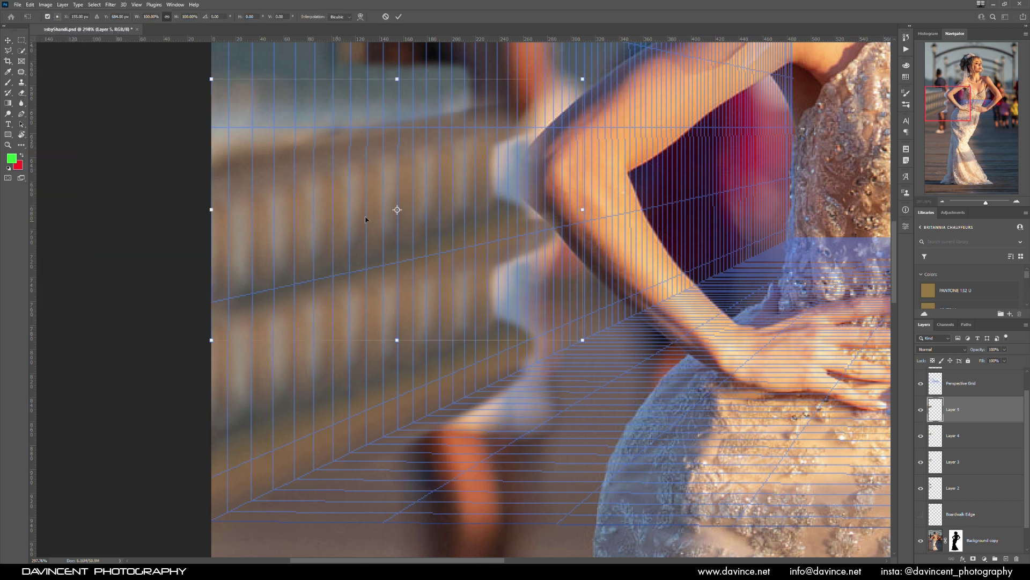
drag(585, 216, 582, 256)
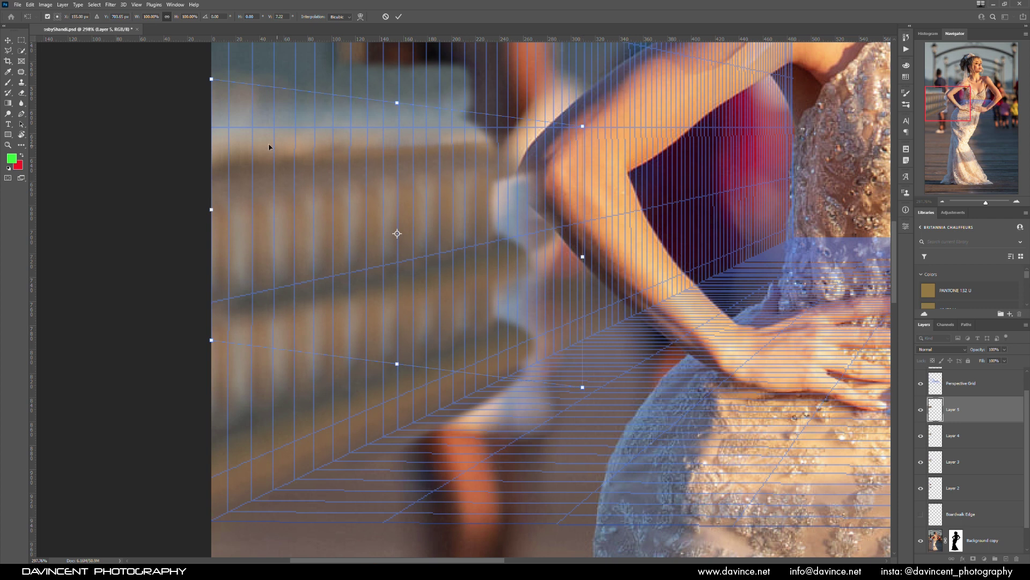
- Fine-tune the upper corner nearest the bride with Distort and apply the transform to the cloned balusters
click(28, 5)
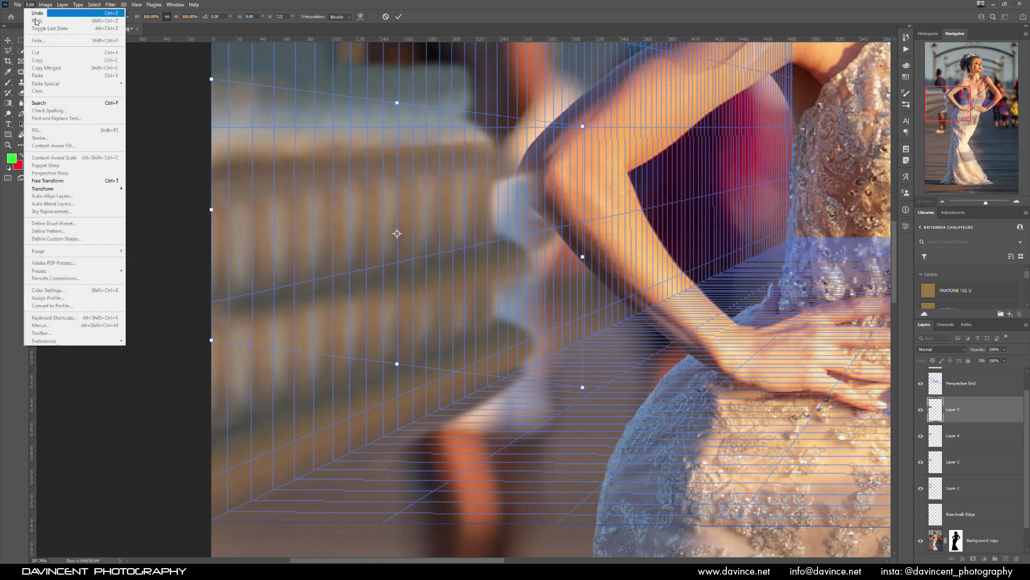
mouse_move(67, 192)
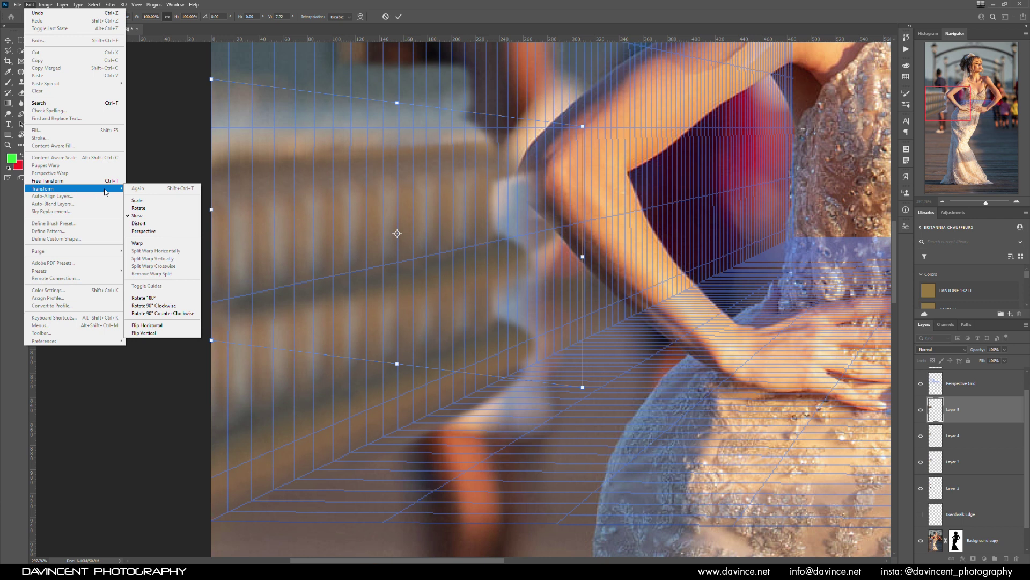
click(156, 223)
drag(583, 128, 580, 129)
click(8, 40)
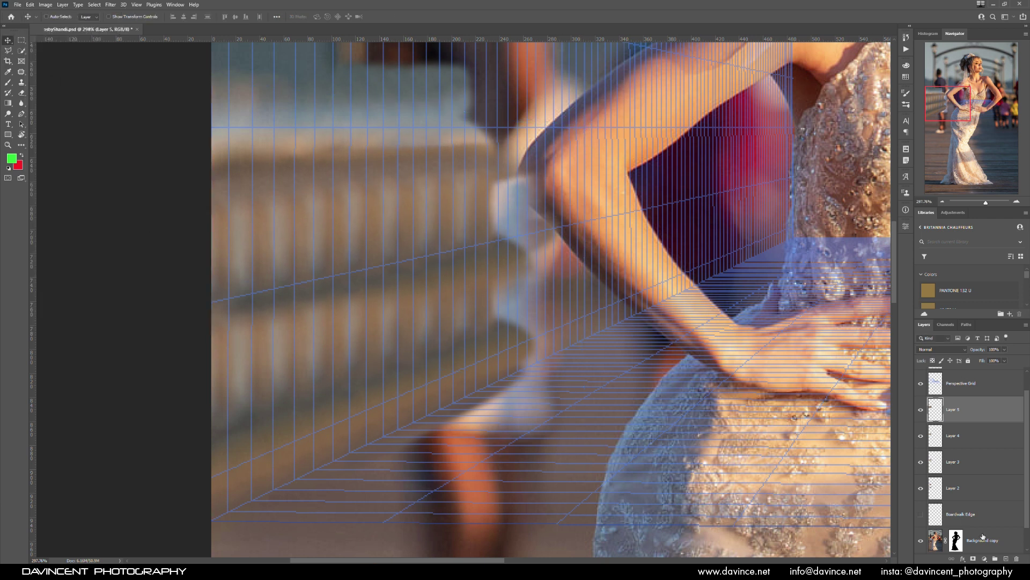
- Add a layer mask to Layer 5 and paint it black along the top rail to uncover the original rail
click(973, 558)
key(d)
click(8, 82)
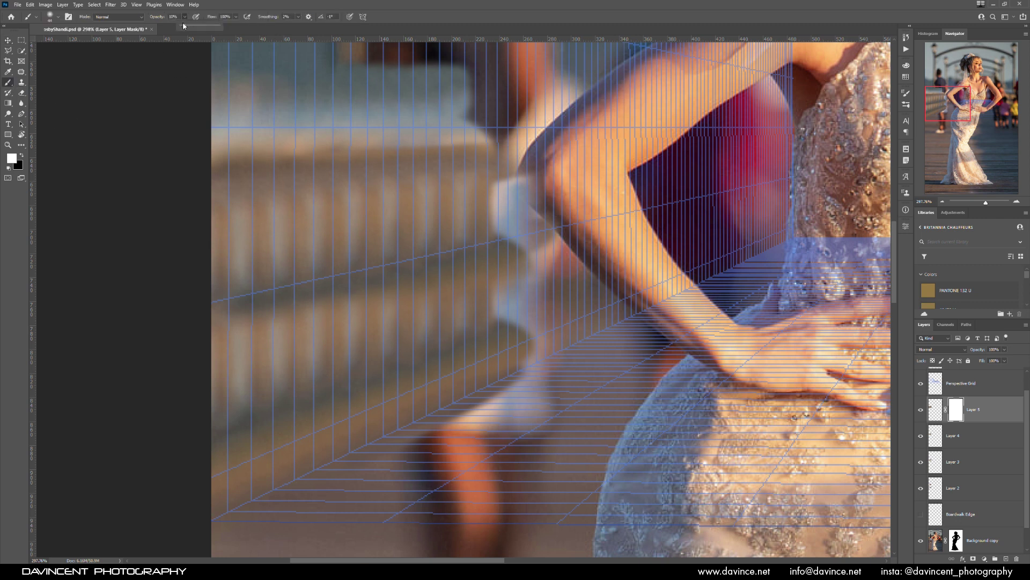
key(x)
drag(209, 149, 475, 150)
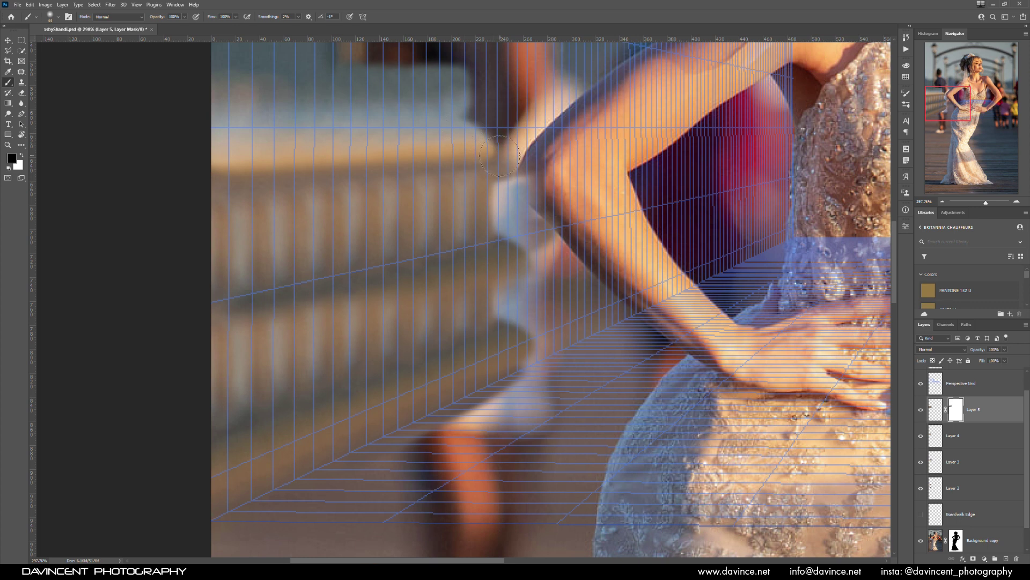
- Mask out the lower edge of Layer 5's balusters along the second rail with a black brush at 100% opacity
right_click(485, 178)
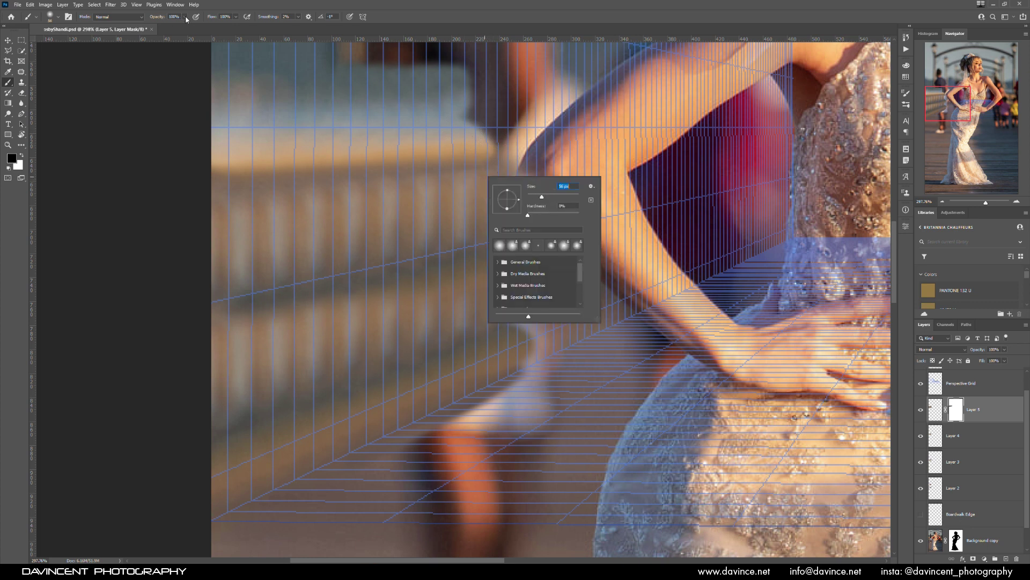
drag(185, 19, 163, 25)
key(x)
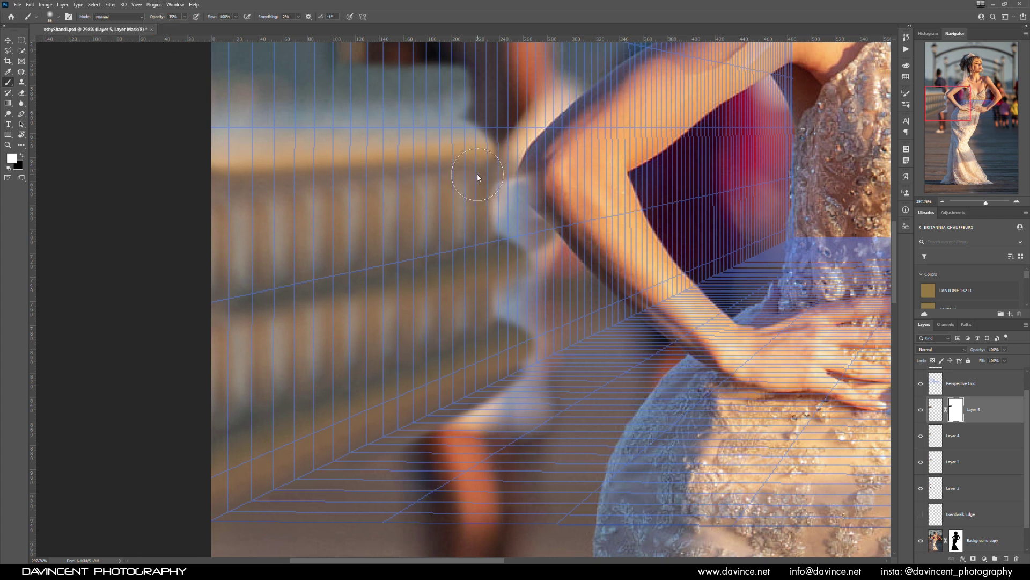
key(x)
key(0)
shift+click(204, 339)
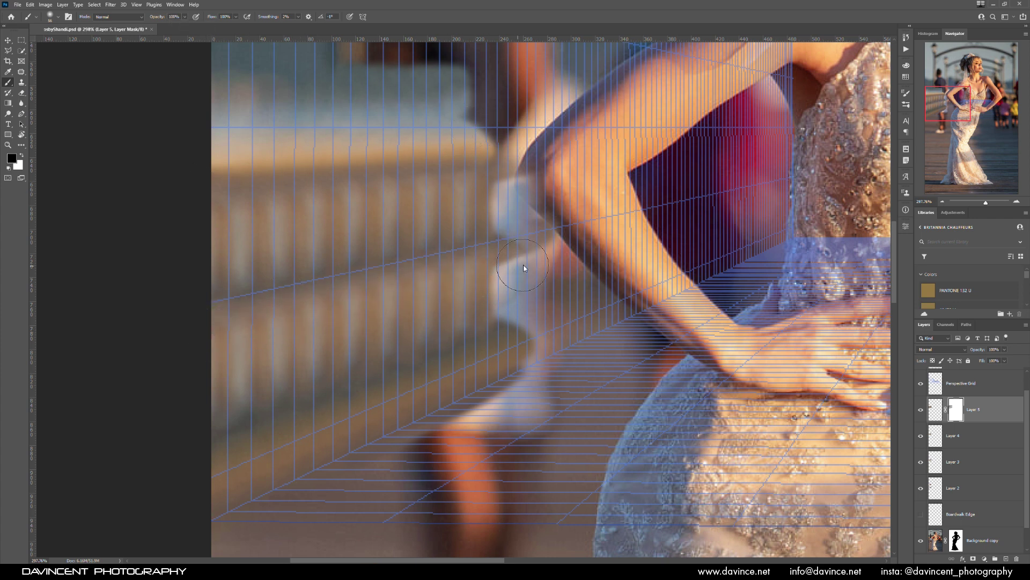
- Toggle the visibility of Layer 3 and Layer 2 to examine which parts of the railing each one covers
click(919, 464)
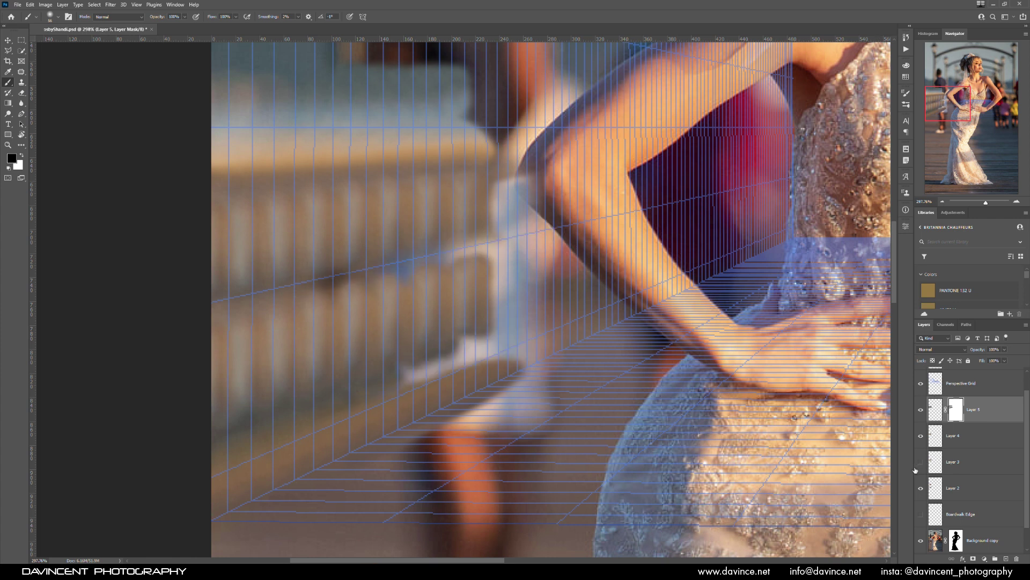
click(920, 491)
click(920, 490)
click(919, 491)
click(919, 490)
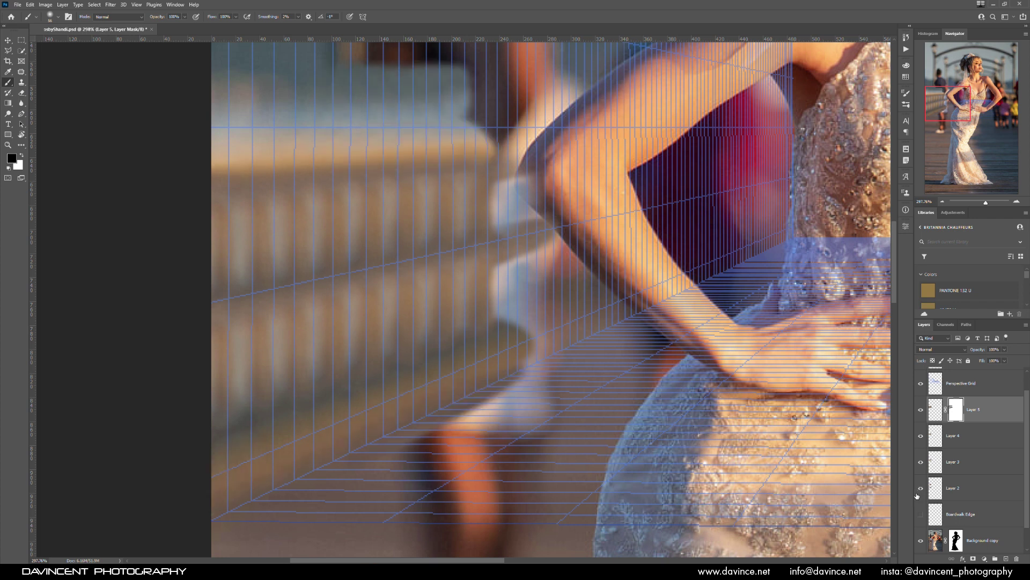
- Hide Layers 3, 4 and 5 and add a new empty layer above Layer 2 with the Clone Stamp chosen
click(935, 491)
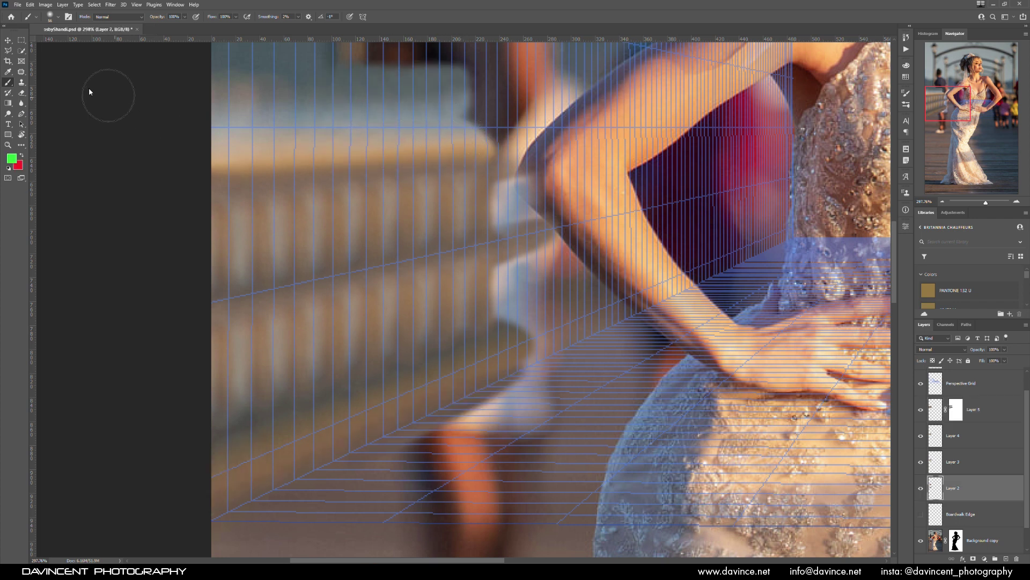
click(22, 82)
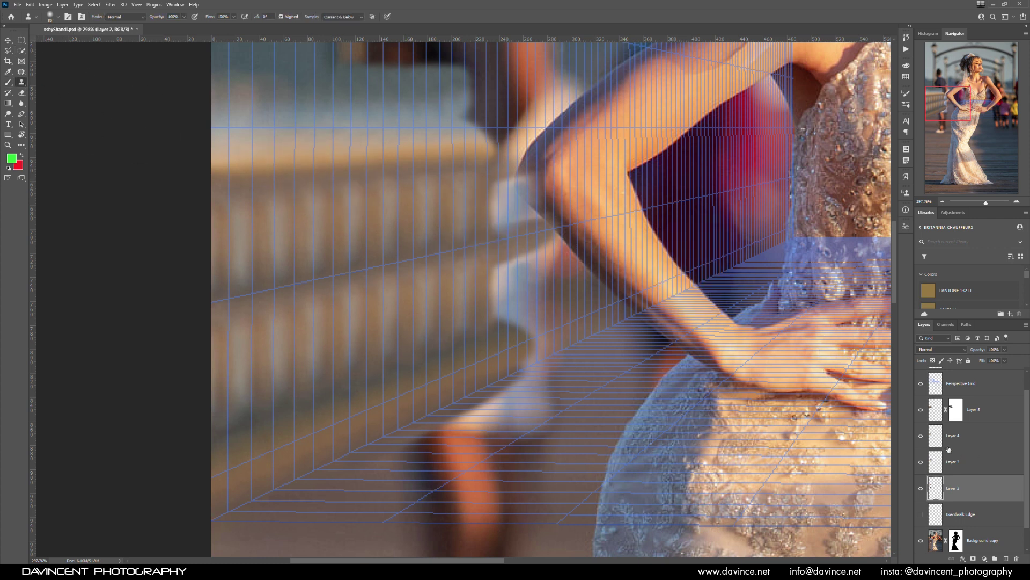
click(920, 467)
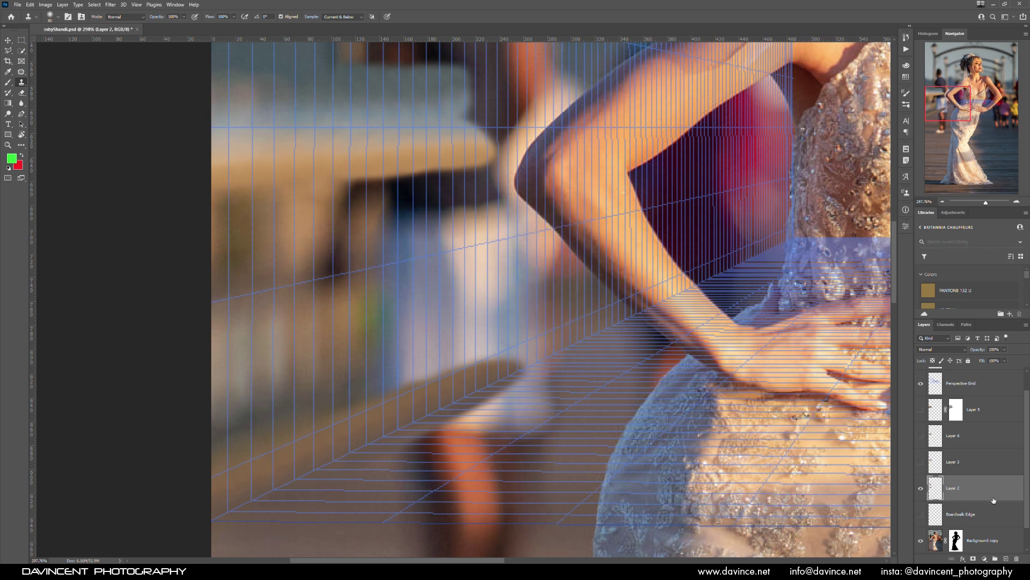
click(1007, 559)
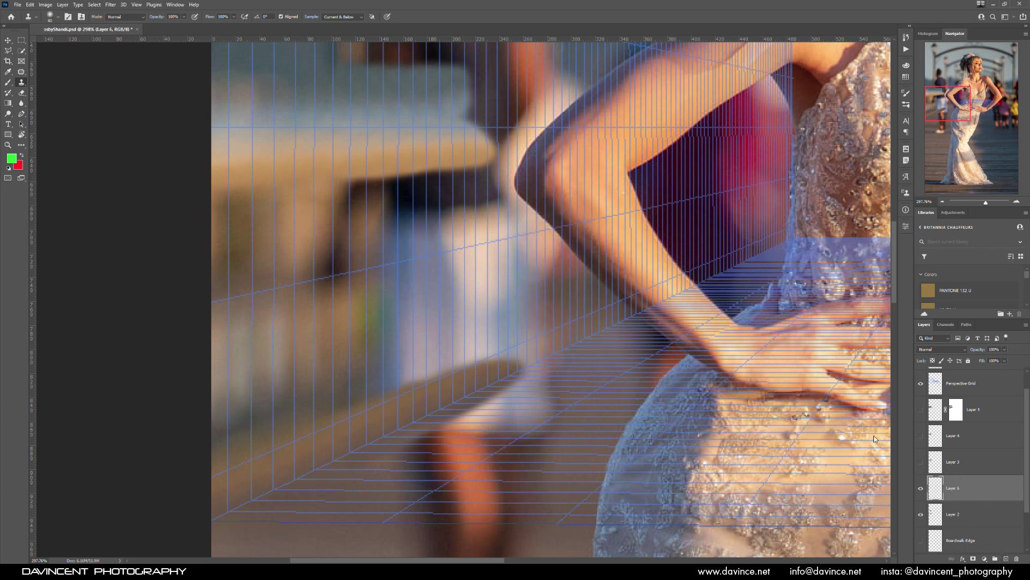
- Clone the sunlit top rail onto Layer 6, evening it out and extending it towards the bride's elbow
right_click(327, 172)
key(alt)
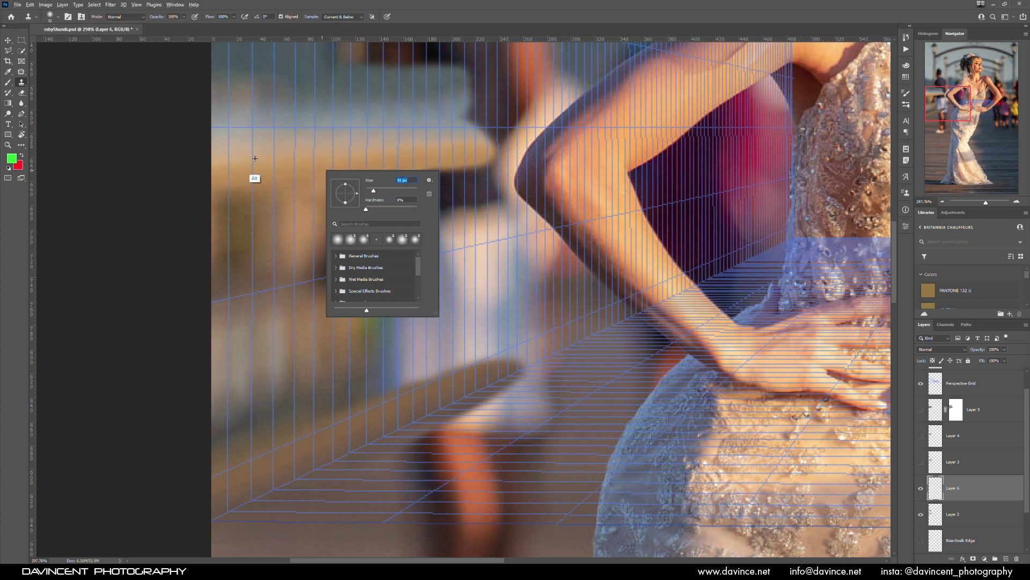
alt+click(255, 159)
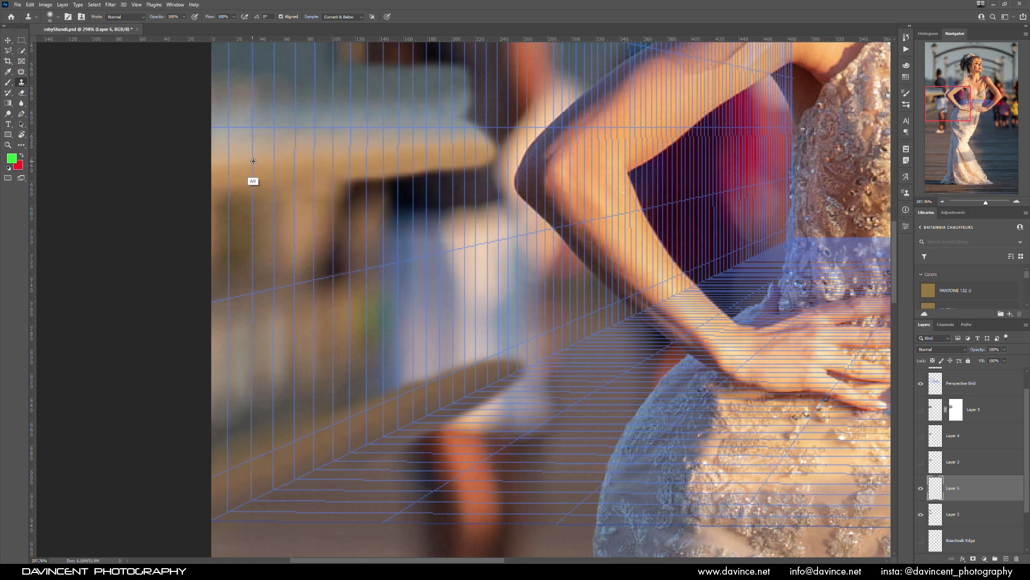
drag(302, 161, 334, 157)
drag(421, 154, 489, 142)
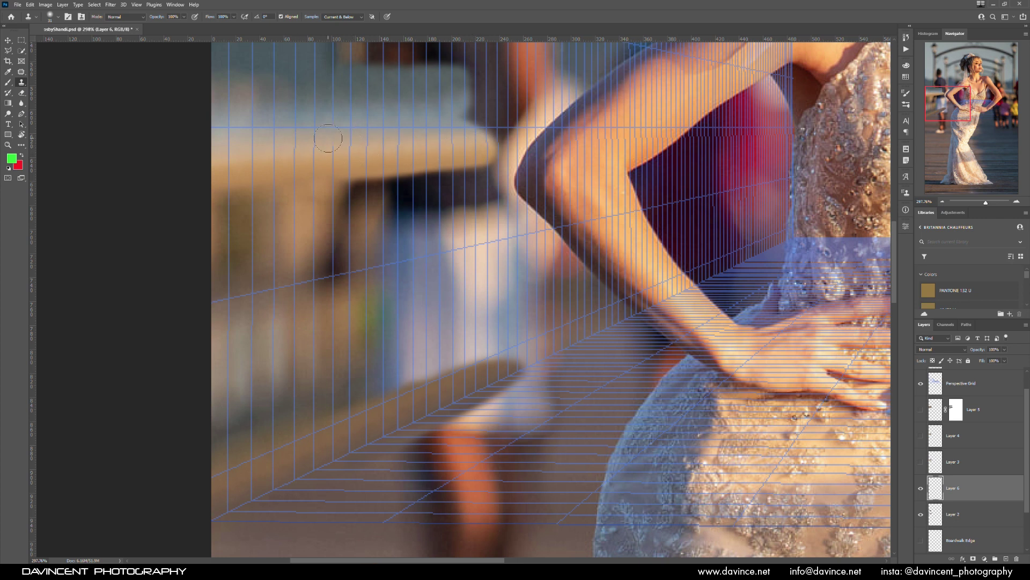
mouse_move(265, 182)
mouse_down()
mouse_move(272, 162)
mouse_move(414, 149)
mouse_move(483, 166)
mouse_move(343, 183)
mouse_move(415, 200)
mouse_up()
alt+click(252, 164)
drag(278, 164, 478, 163)
drag(376, 150, 481, 152)
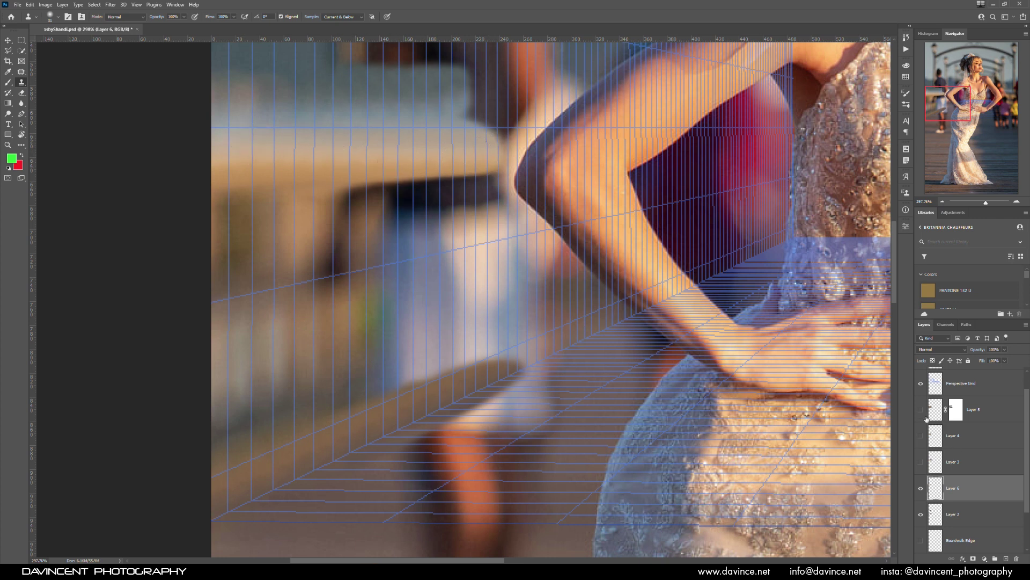
- Show Layers 3, 4 and 5 again and refine Layer 5's mask along the top rail's underside with a smaller black brush
click(919, 462)
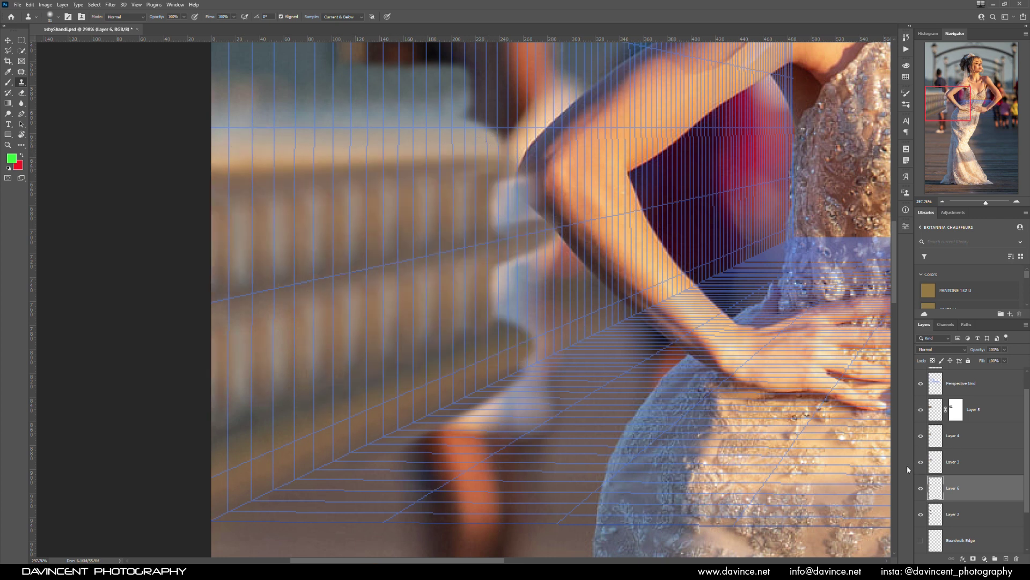
click(955, 409)
key(b)
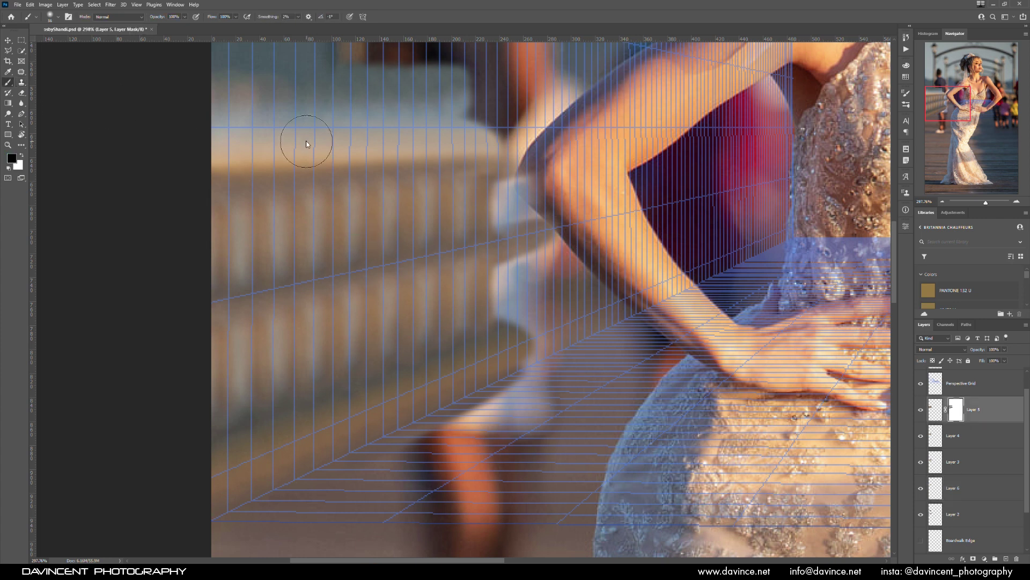
right_click(309, 149)
drag(369, 159, 393, 147)
key(Return)
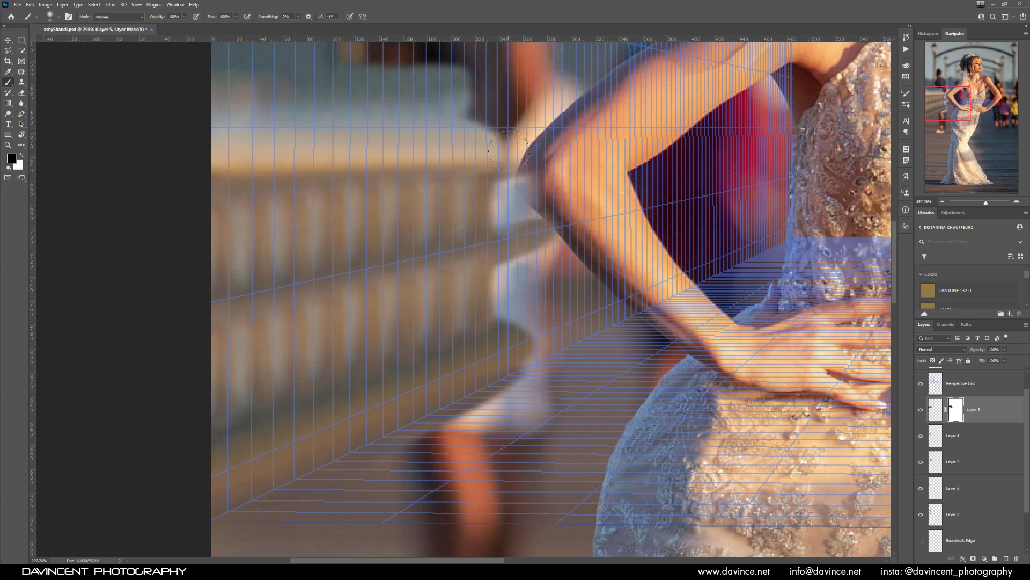
key(x)
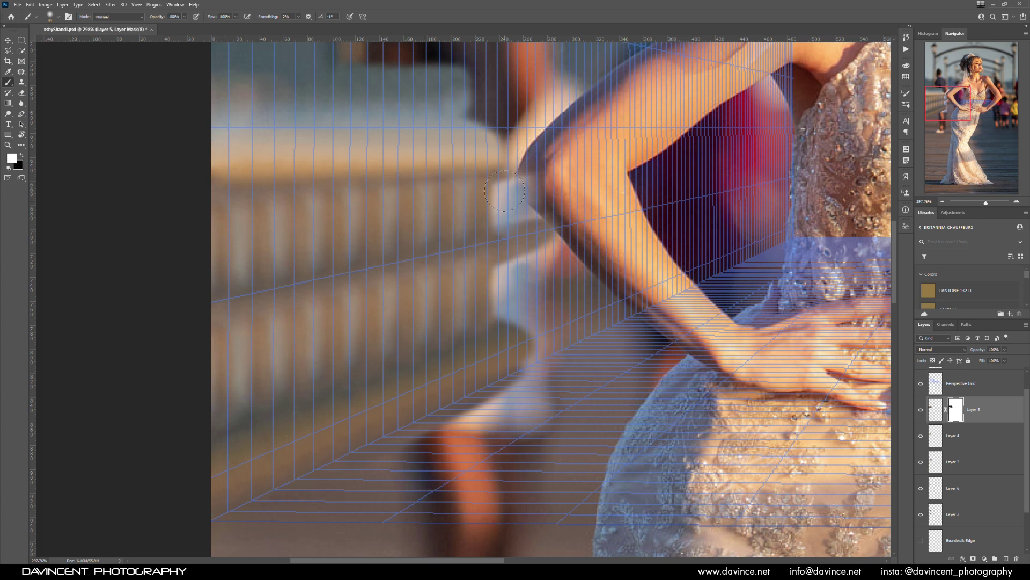
- Hide the Perspective Grid and add a new empty layer above Layer 5
key(ctrl+0)
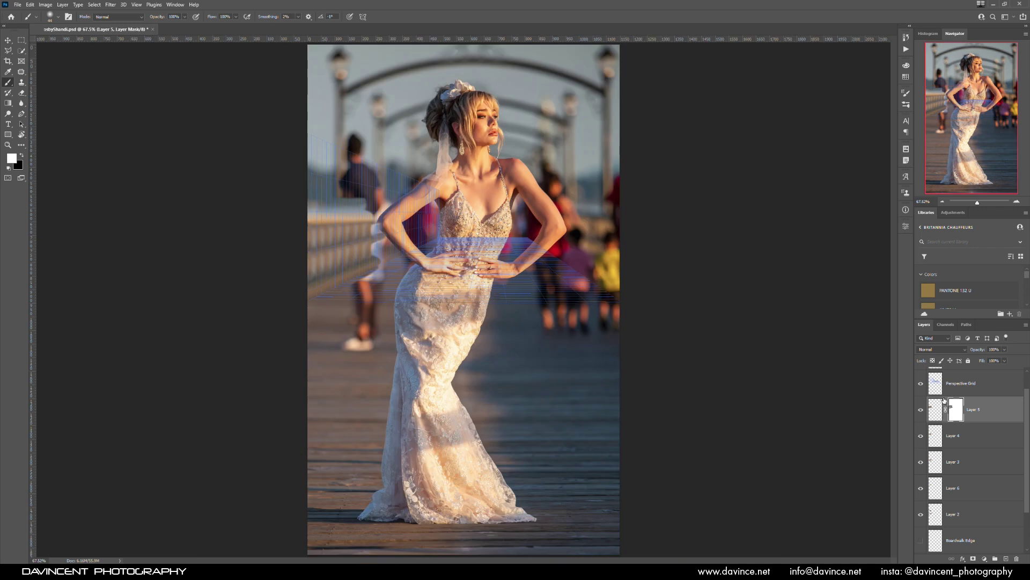
click(920, 386)
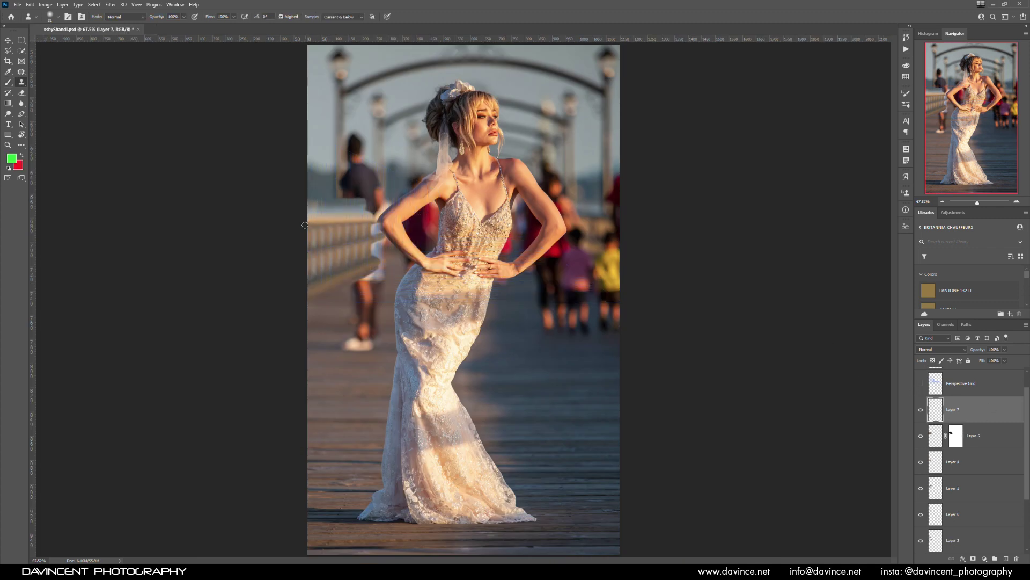
- Paint Layer 5's mask with a black brush at 30% opacity over the balusters near the bride's elbow
click(957, 441)
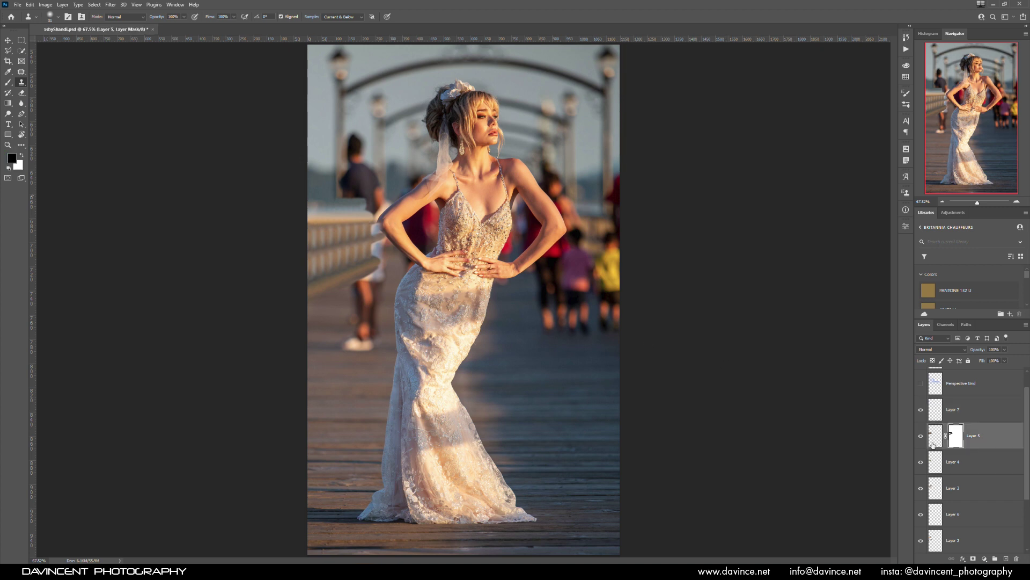
key(b)
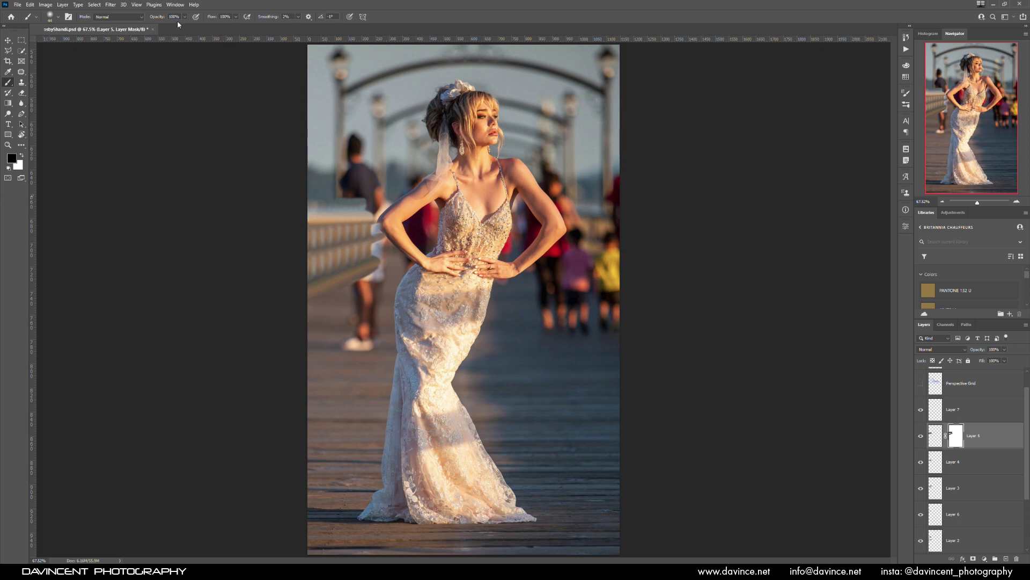
text(3)
drag(364, 221, 371, 239)
drag(369, 239, 363, 232)
- Hide Layers 3, 4, 5 and 7 and clone the top rail's lower edge on Layer 6 to thicken it towards the elbow
drag(921, 440, 920, 488)
click(965, 514)
drag(336, 240, 389, 199)
key(s)
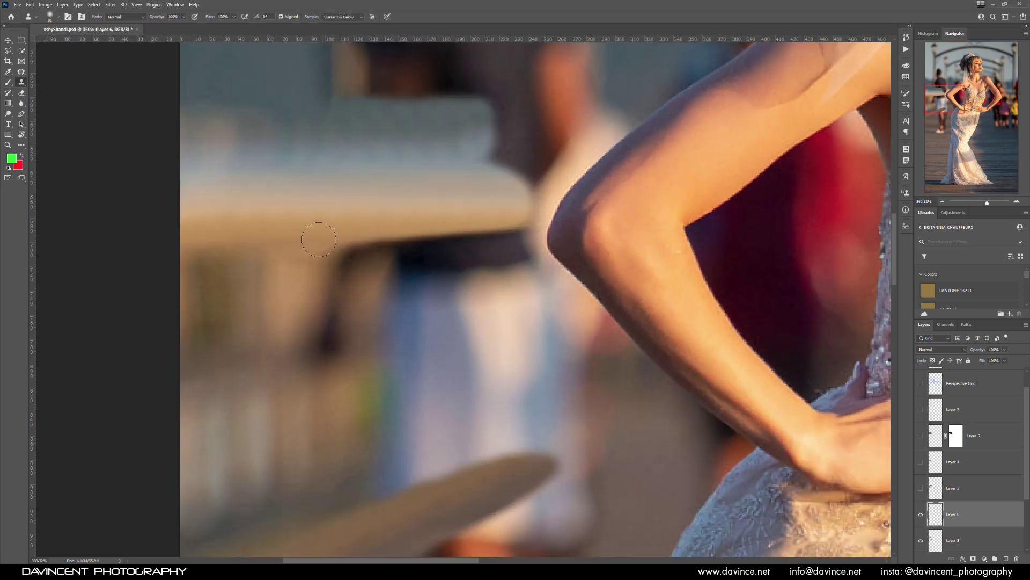
mouse_move(395, 242)
mouse_down()
mouse_move(477, 234)
mouse_move(515, 244)
mouse_move(389, 258)
mouse_up()
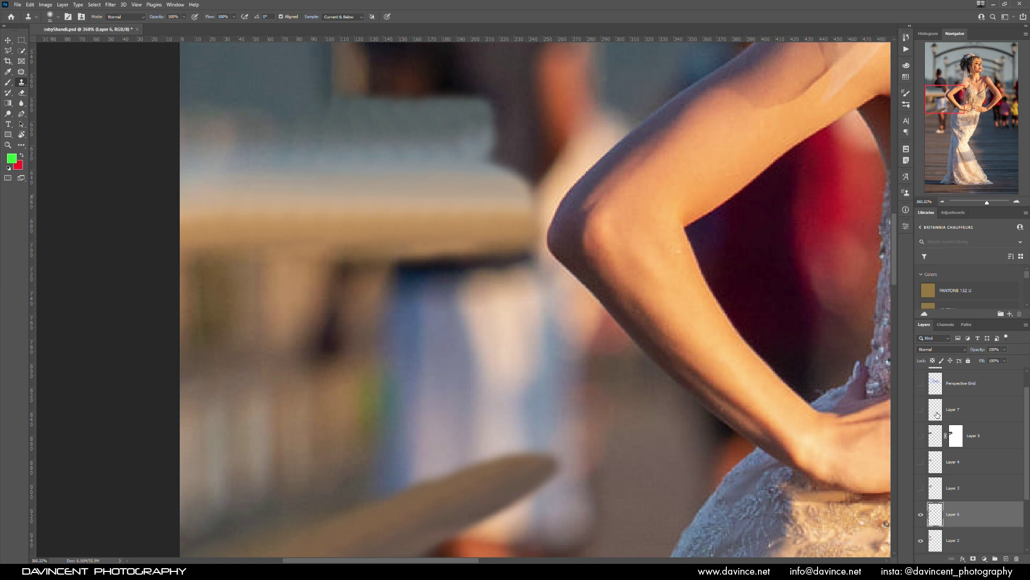
- Show Layers 3, 4, 5 and 7 again and add a new empty layer above Layer 7
drag(919, 414, 926, 456)
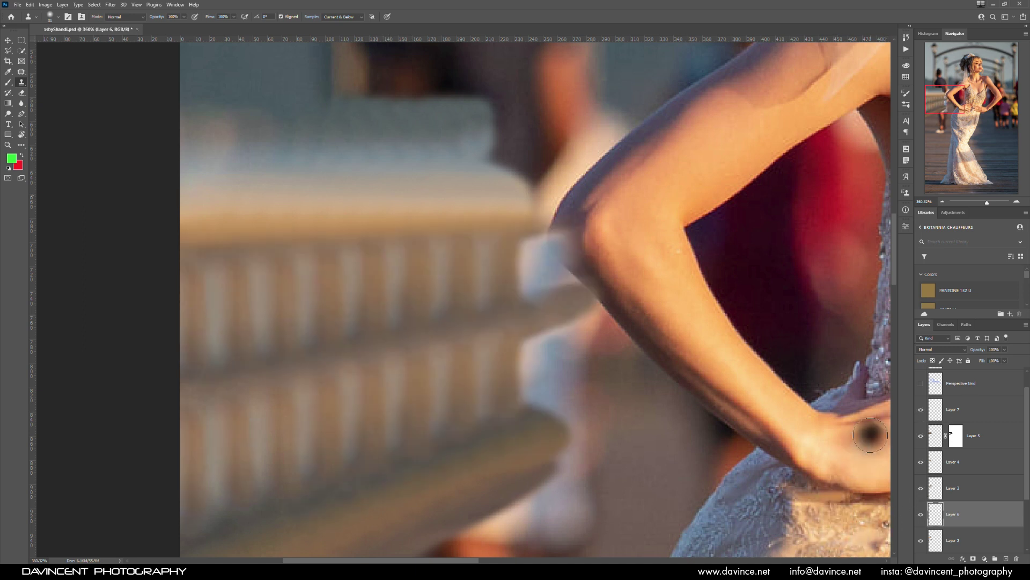
key(ctrl+0)
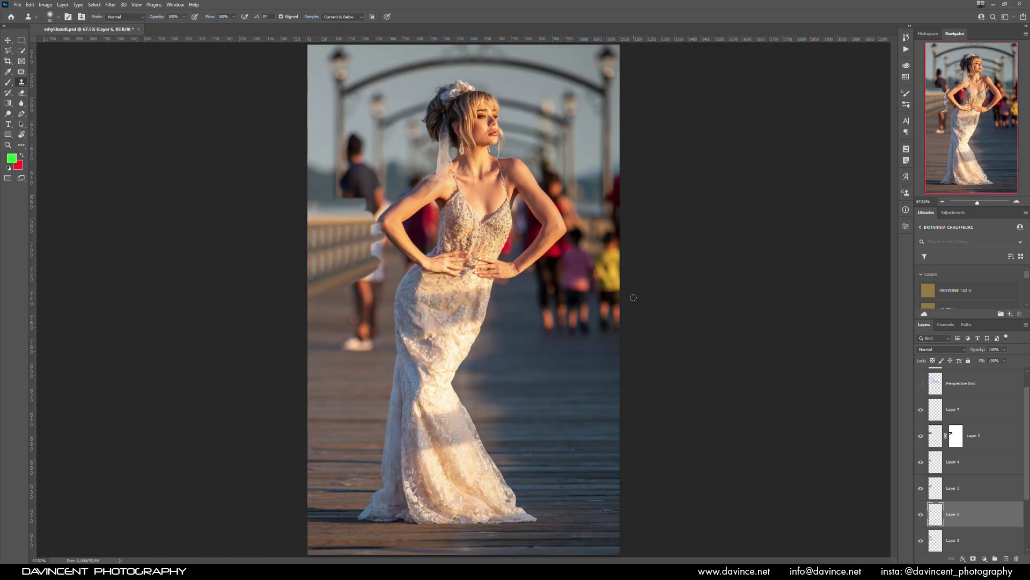
key(j)
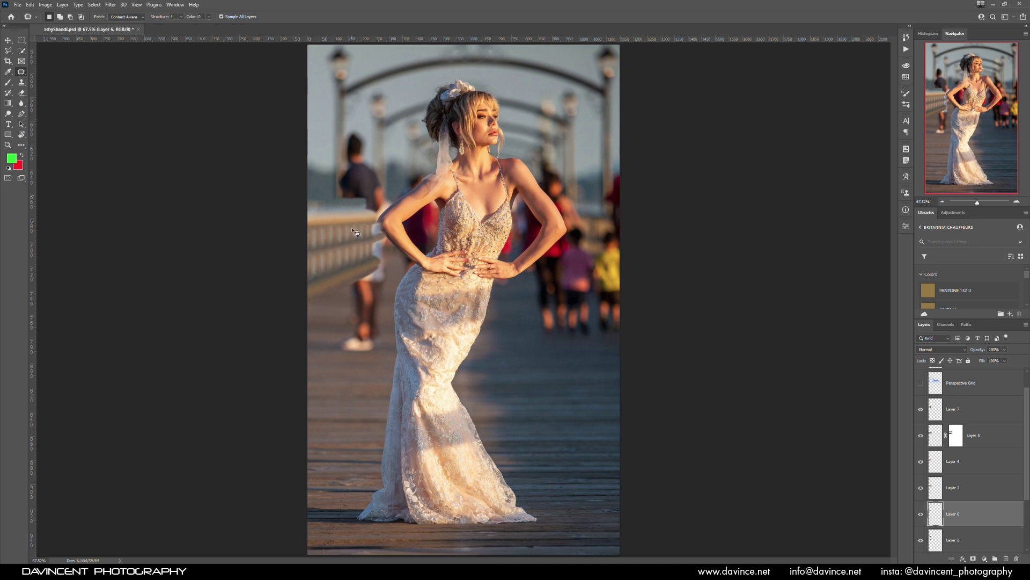
drag(357, 225, 388, 190)
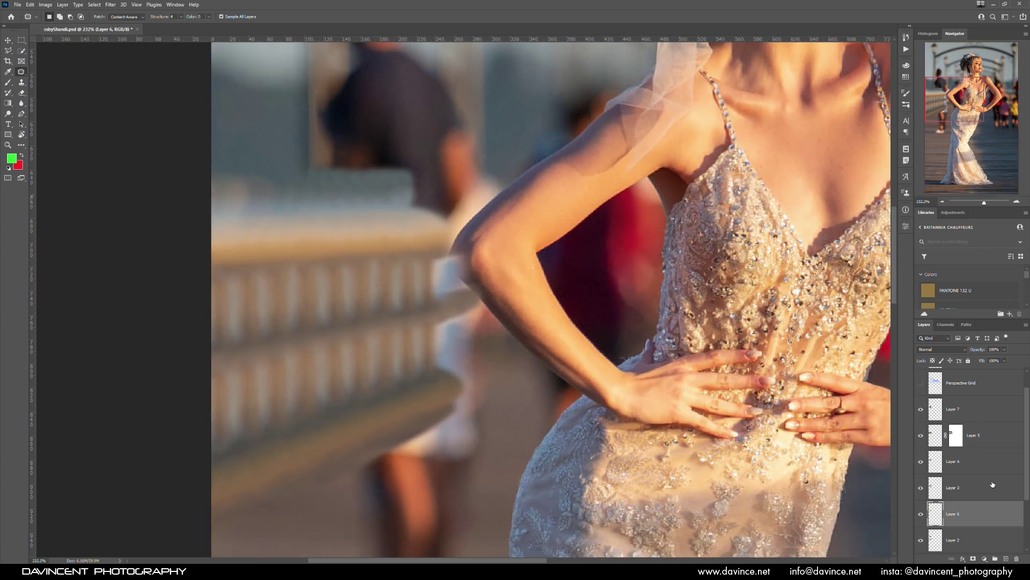
click(982, 411)
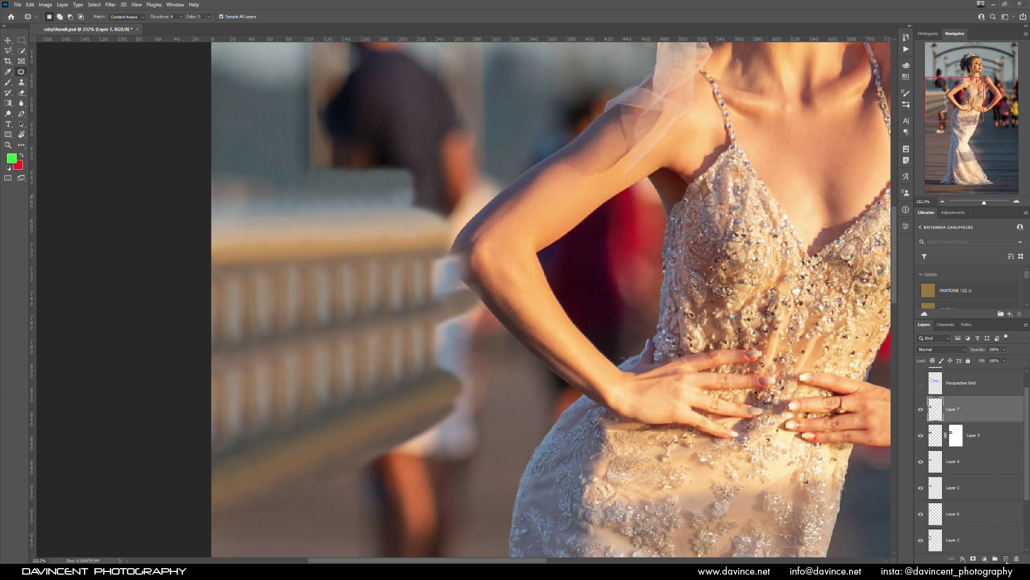
click(1007, 559)
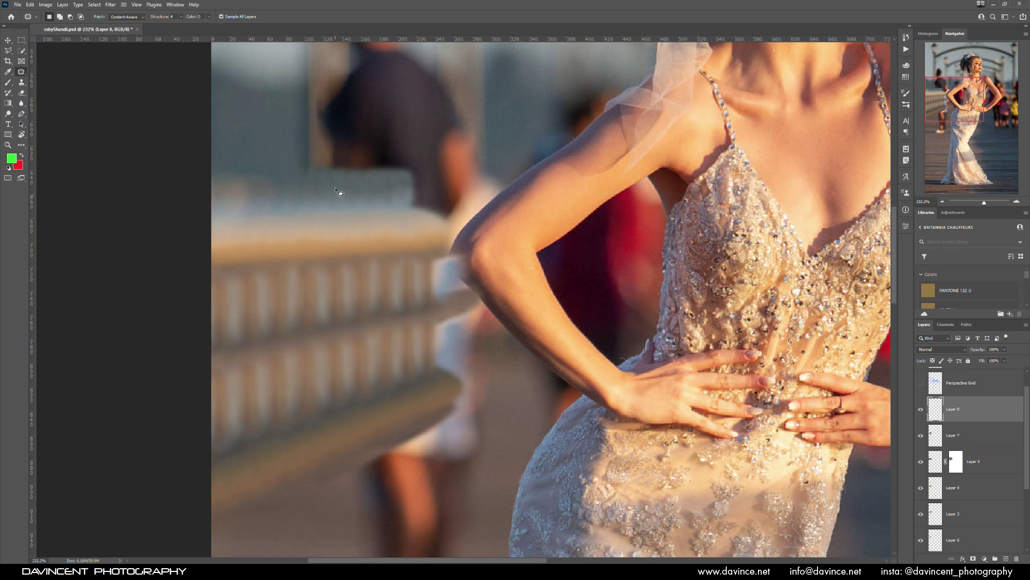
- Patch the uneven areas along the top rail beside the bride's elbow on the new layer, using Content-Aware and sampling all layers
mouse_move(319, 176)
mouse_down()
mouse_move(314, 207)
mouse_move(353, 208)
mouse_move(372, 185)
mouse_move(308, 178)
mouse_move(258, 132)
mouse_move(248, 112)
mouse_up()
key(ctrl+d)
drag(368, 207, 249, 149)
key(ctrl+d)
mouse_move(268, 237)
mouse_down()
mouse_move(231, 241)
mouse_move(262, 252)
mouse_move(326, 241)
mouse_move(298, 231)
mouse_move(260, 169)
mouse_move(259, 128)
mouse_up()
key(ctrl+d)
mouse_move(387, 232)
mouse_down()
mouse_move(322, 230)
mouse_move(379, 244)
mouse_move(390, 227)
mouse_up()
alt+drag(325, 266, 251, 124)
mouse_move(430, 231)
mouse_down()
mouse_move(378, 240)
mouse_move(424, 244)
mouse_move(437, 232)
mouse_move(251, 117)
mouse_move(263, 133)
mouse_up()
mouse_move(322, 184)
mouse_down()
mouse_move(281, 185)
mouse_move(282, 205)
mouse_move(340, 210)
mouse_up()
drag(316, 201, 266, 152)
key(ctrl+0)
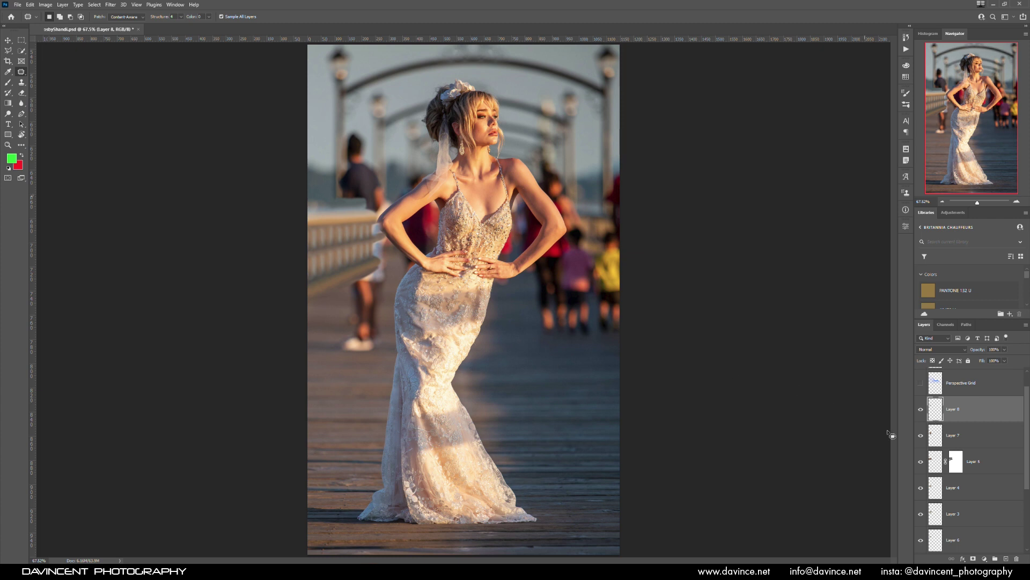
- Add a new empty layer above Layer 8 and open it in the Vanishing Point filter, close up on the railing plane
click(1006, 559)
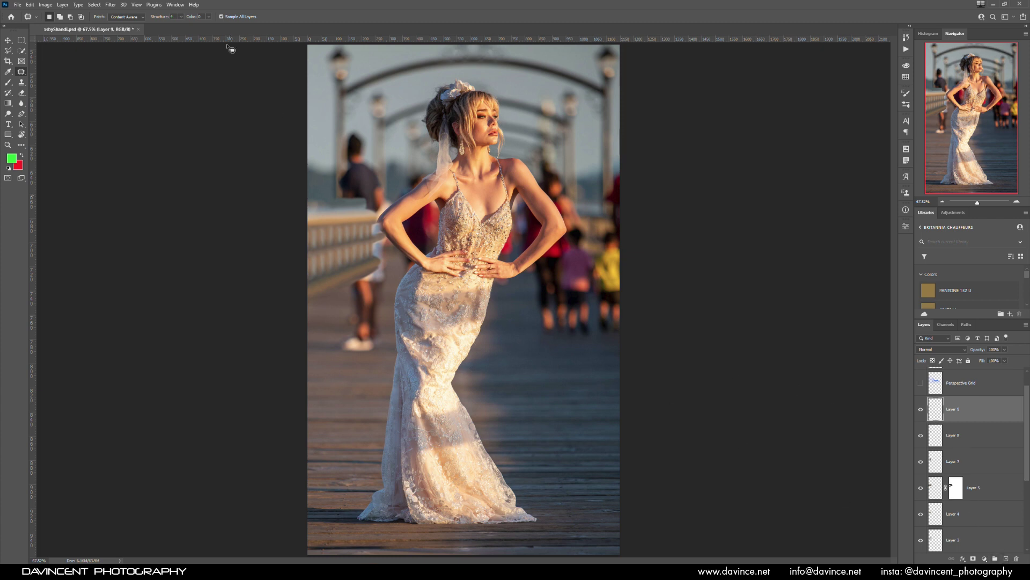
click(110, 4)
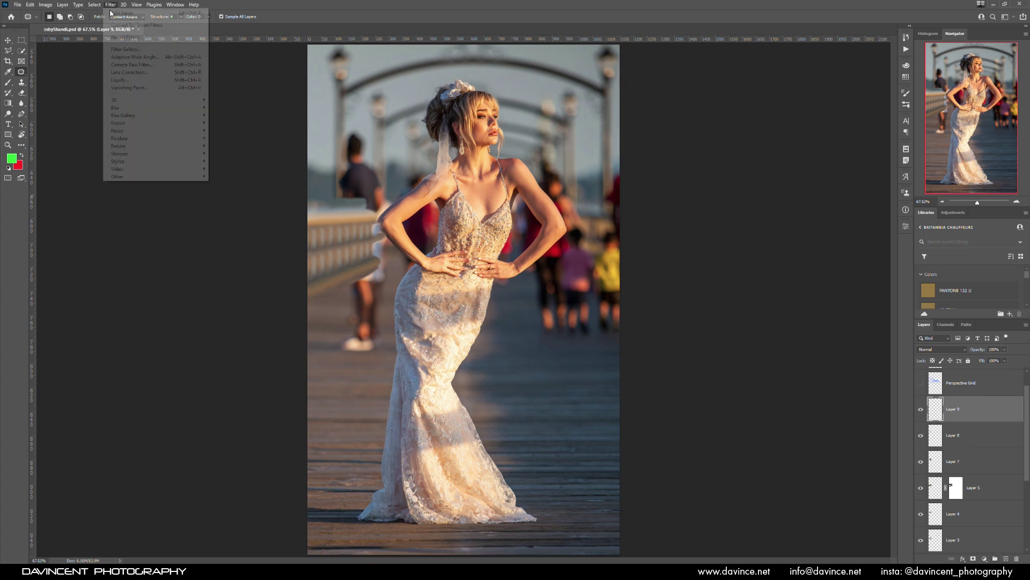
click(137, 89)
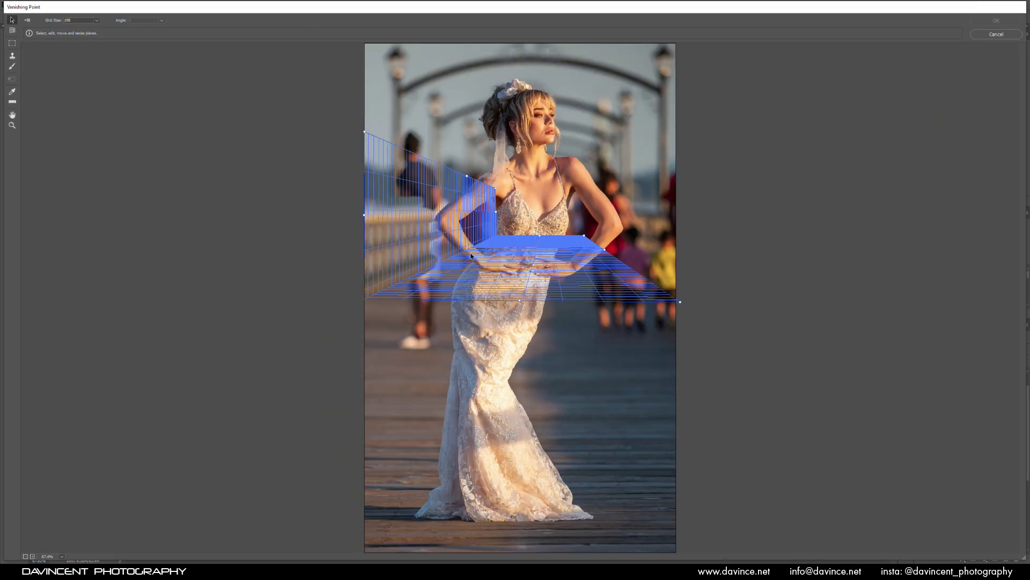
key(ctrl+plus)
key(ctrl+plus)
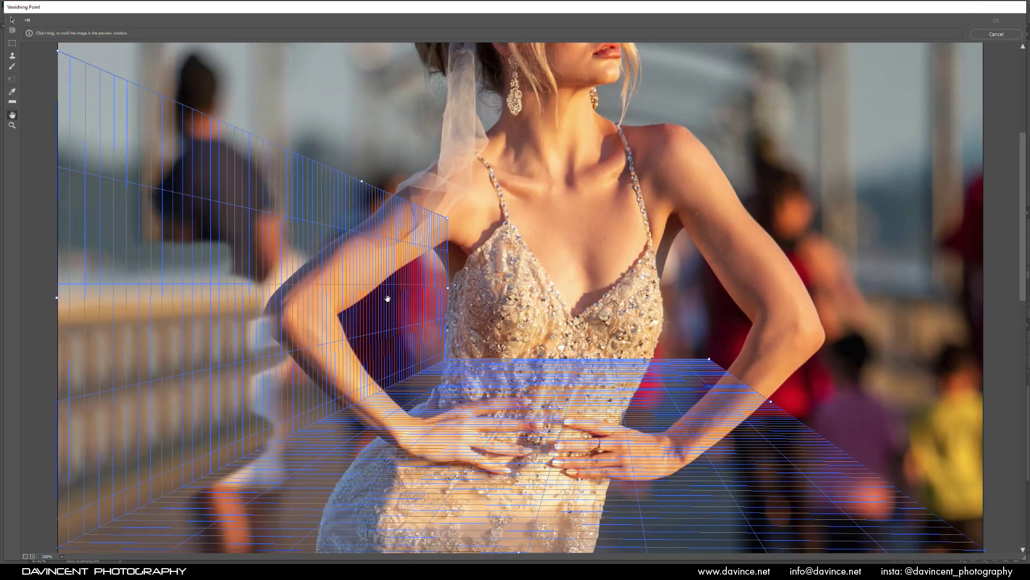
scroll(343, 359, down, 1)
scroll(309, 217, down, 1)
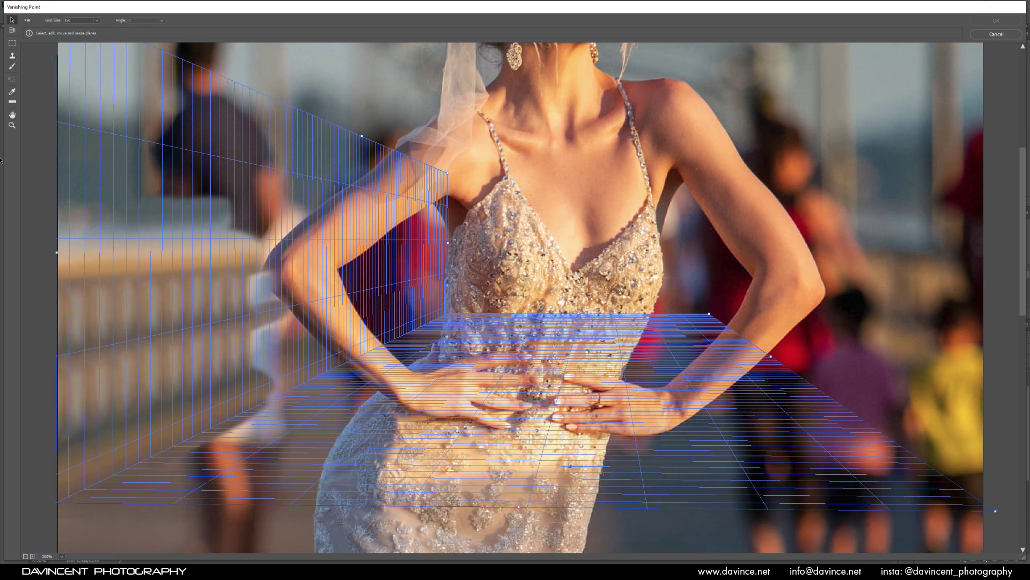
- Clone the railing in perspective from the image's outer edge past the bride's elbow to her dress and apply the Vanishing Point result
click(13, 56)
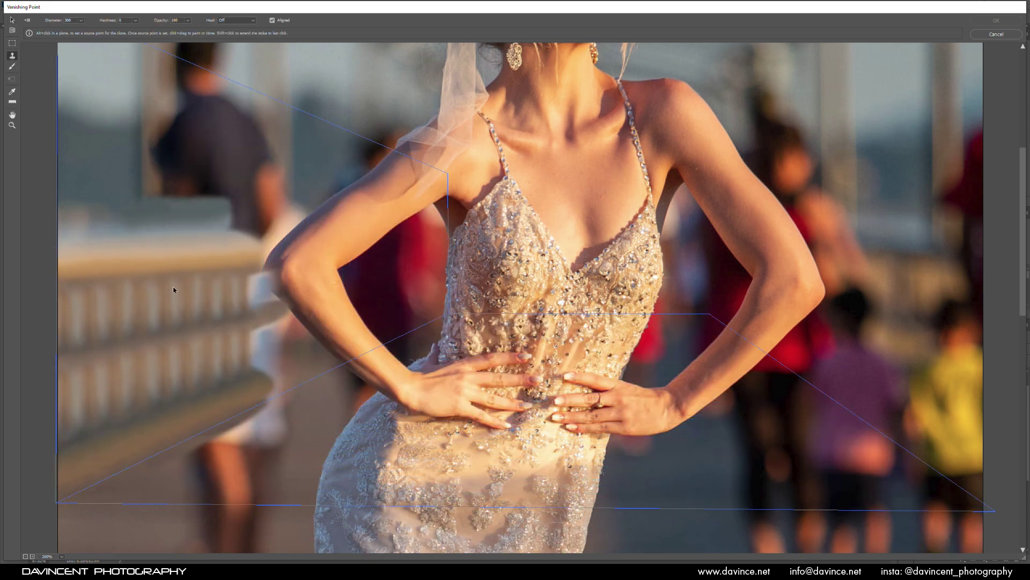
key(alt)
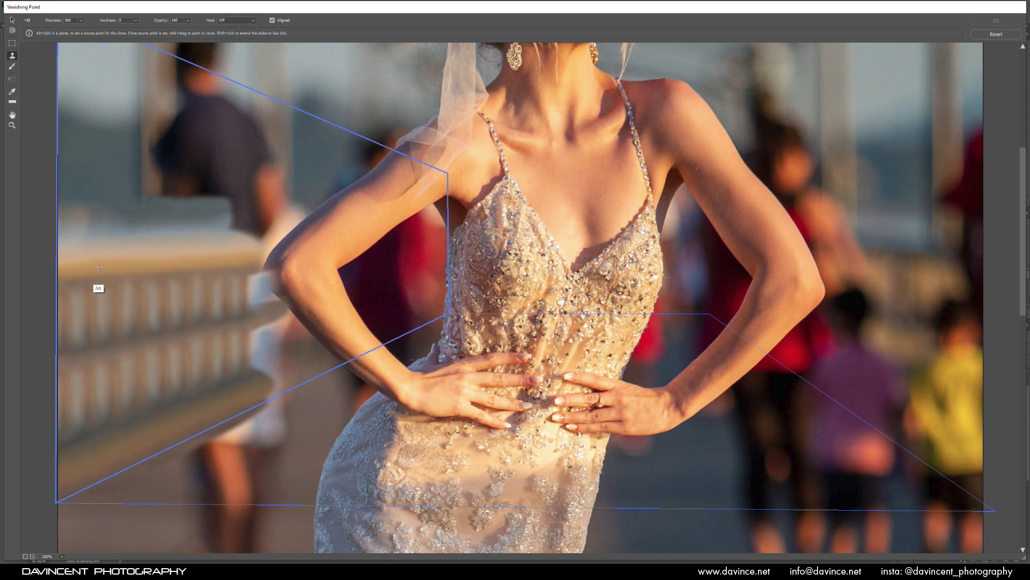
alt+click(72, 279)
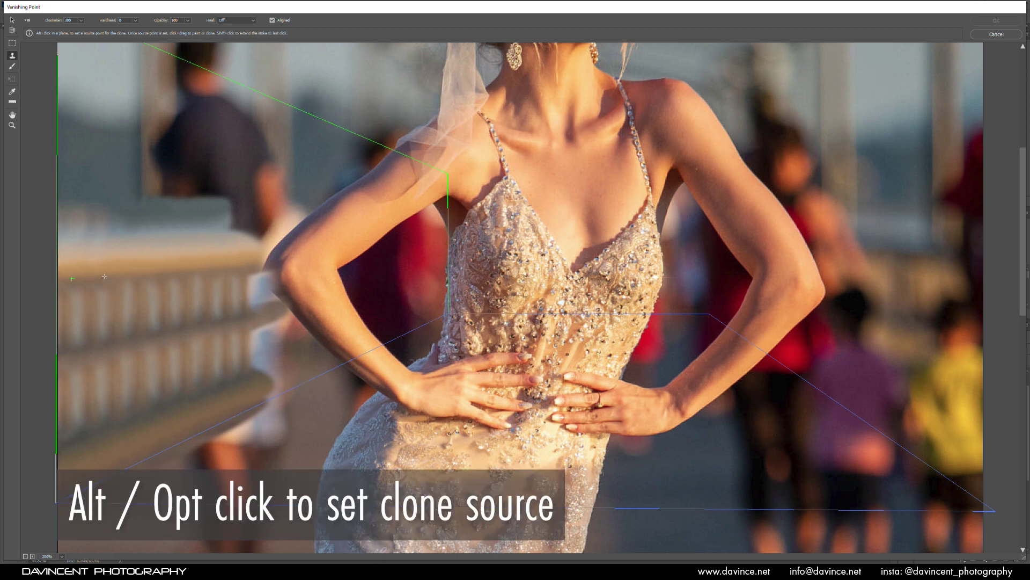
mouse_move(242, 265)
mouse_down()
mouse_move(244, 228)
mouse_move(370, 268)
mouse_move(273, 338)
mouse_move(271, 397)
mouse_move(338, 382)
mouse_move(354, 279)
mouse_move(344, 255)
mouse_move(378, 322)
mouse_move(376, 344)
mouse_move(397, 333)
mouse_move(413, 307)
mouse_move(378, 322)
mouse_move(399, 242)
mouse_move(432, 228)
mouse_move(374, 307)
mouse_move(424, 314)
mouse_move(454, 269)
mouse_move(376, 359)
mouse_move(427, 333)
mouse_up()
drag(464, 258, 473, 257)
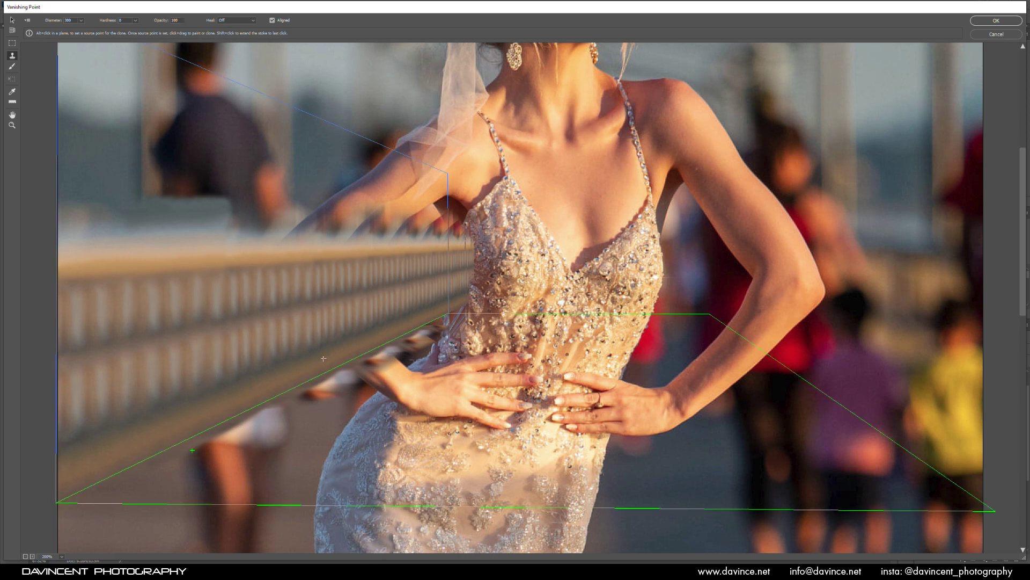
click(995, 22)
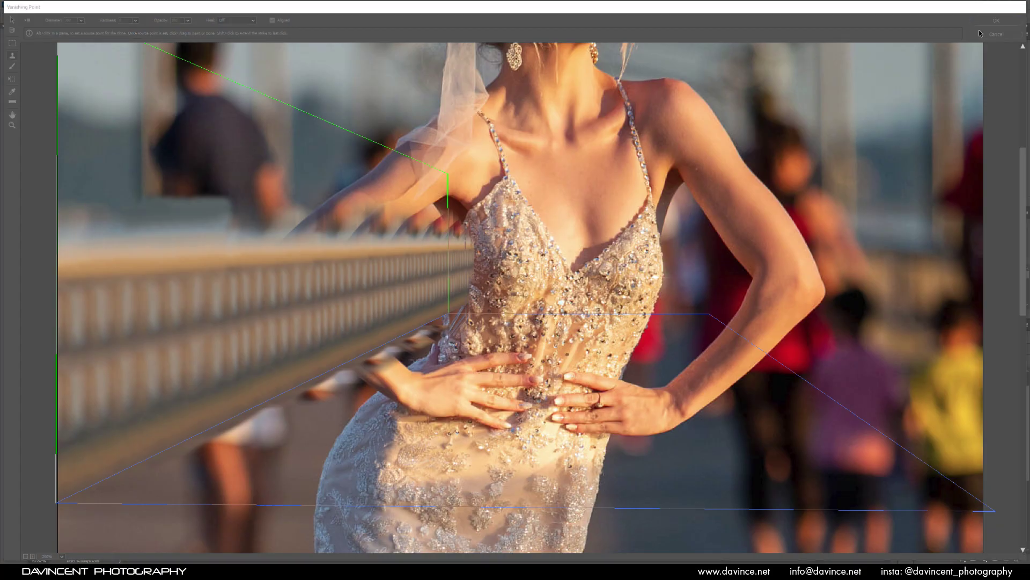
- Patch the uneven and repeating spots along the extended top rail on Layer 9, working towards the dress
drag(375, 222, 424, 187)
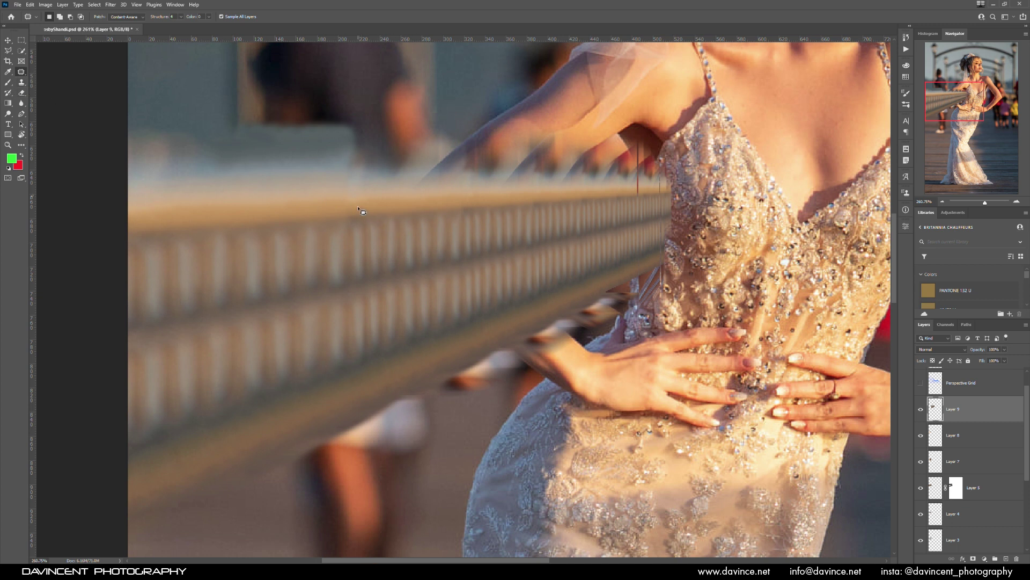
drag(358, 207, 326, 219)
mouse_move(370, 225)
mouse_down()
mouse_move(379, 215)
mouse_move(264, 222)
mouse_up()
key(ctrl+d)
mouse_move(475, 205)
mouse_down()
mouse_move(448, 211)
mouse_move(471, 214)
mouse_move(477, 204)
mouse_move(396, 211)
mouse_up()
key(ctrl+d)
mouse_move(543, 198)
mouse_down()
mouse_move(518, 202)
mouse_move(593, 197)
mouse_up()
scroll(616, 215, up, 4)
mouse_move(617, 187)
mouse_down()
mouse_move(604, 194)
mouse_move(621, 196)
mouse_move(589, 194)
mouse_up()
drag(675, 186, 622, 192)
key(ctrl+d)
- Clone away the thin vertical lines crossing the top rail beside the dress with a small Clone Stamp brush
key(s)
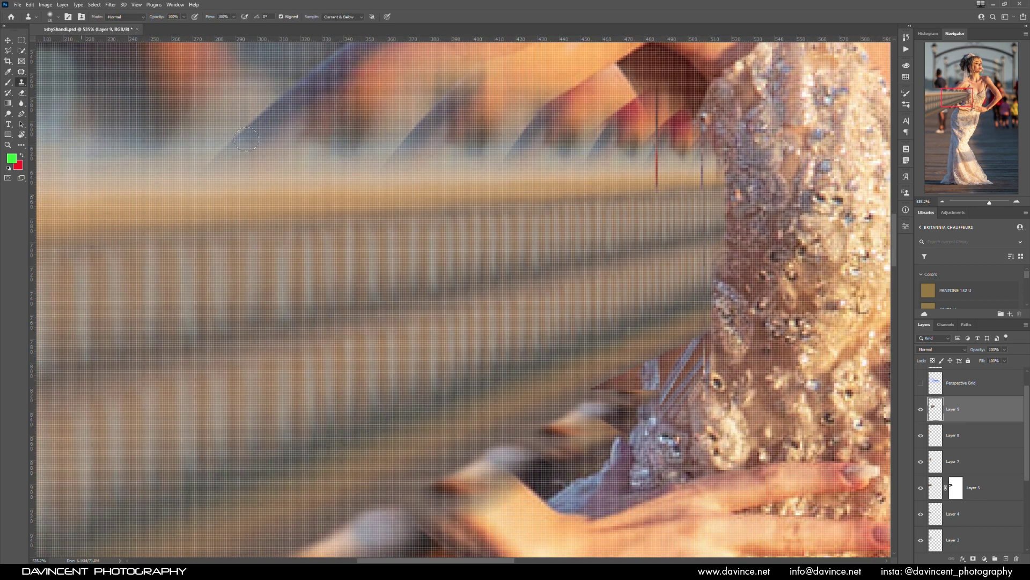
alt+click(638, 191)
right_click(638, 190)
drag(698, 204, 657, 156)
key(Return)
drag(701, 185, 703, 166)
key(ctrl+0)
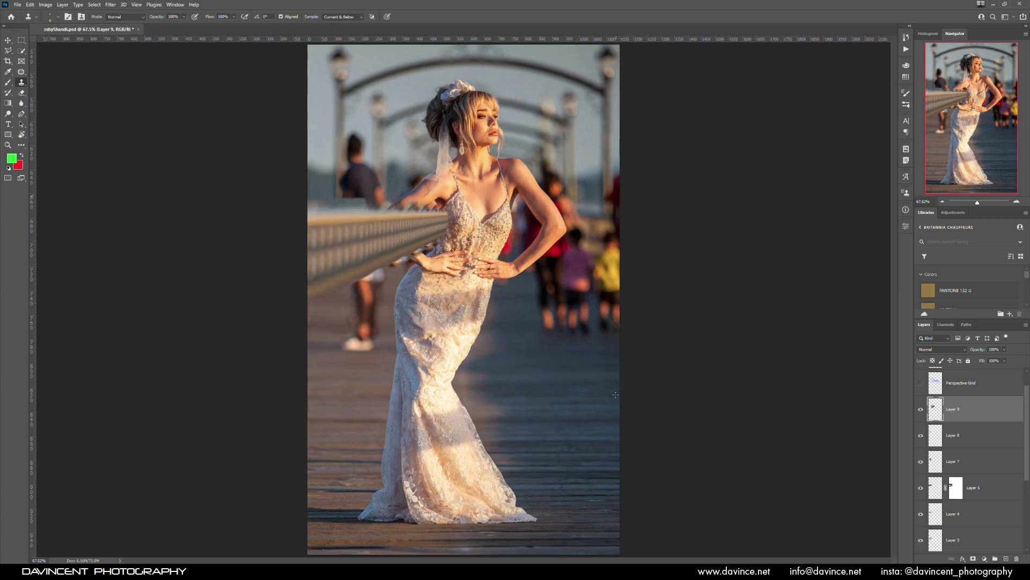
- Merge Layers 2 through 9 into one layer and rename it LHS Railing
key(v)
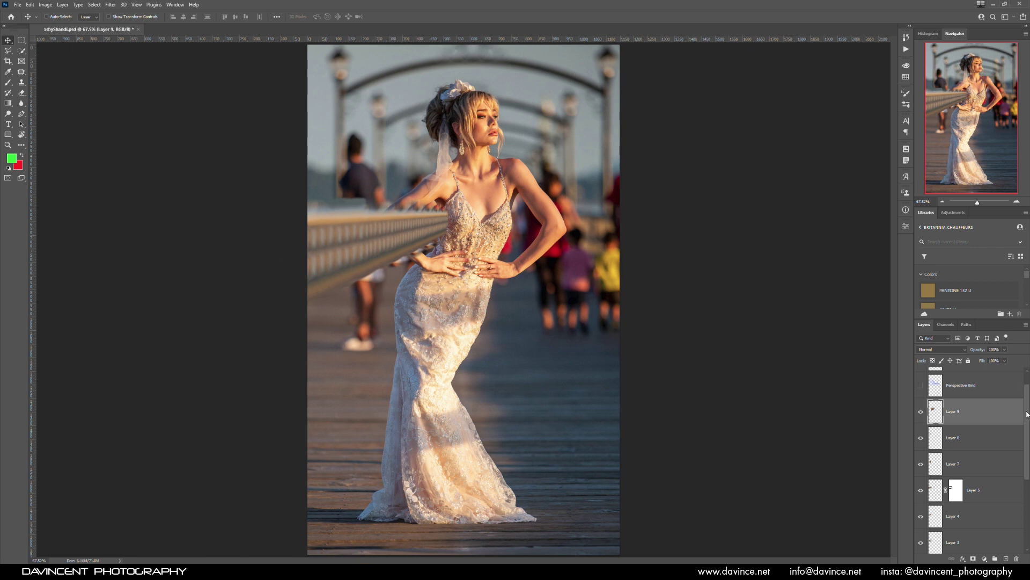
scroll(981, 486, down, 4)
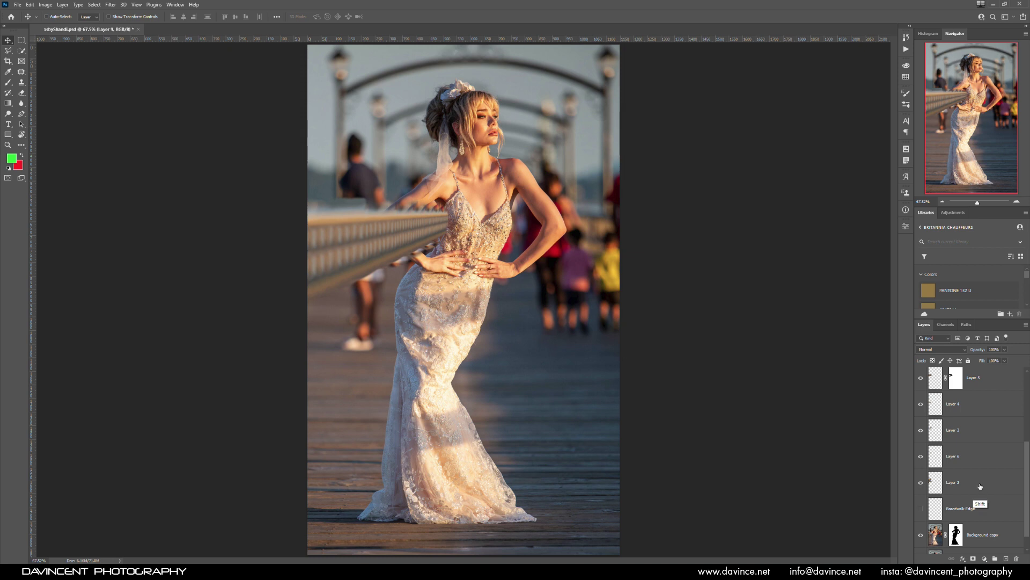
shift+click(981, 486)
click(1026, 327)
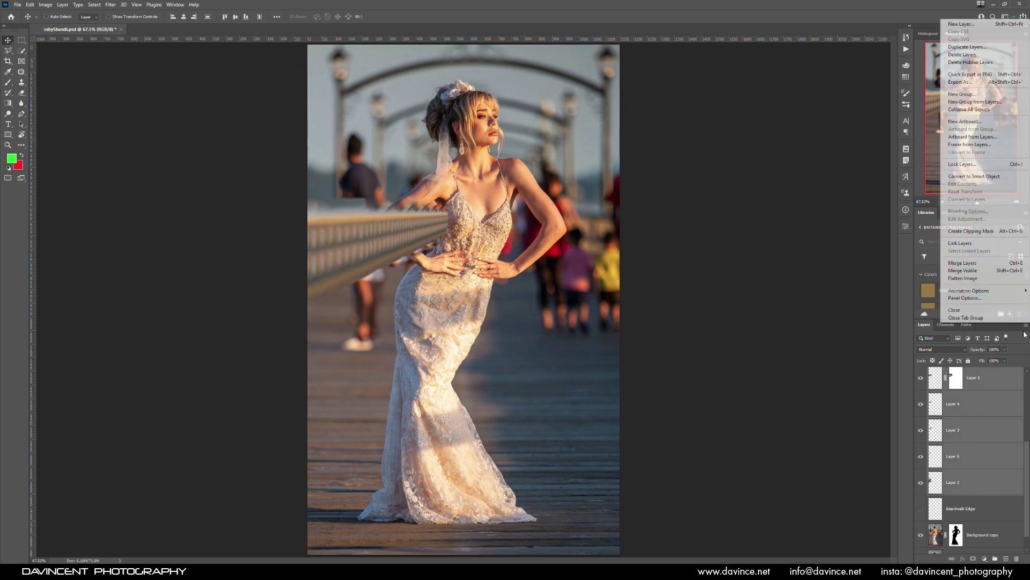
click(989, 264)
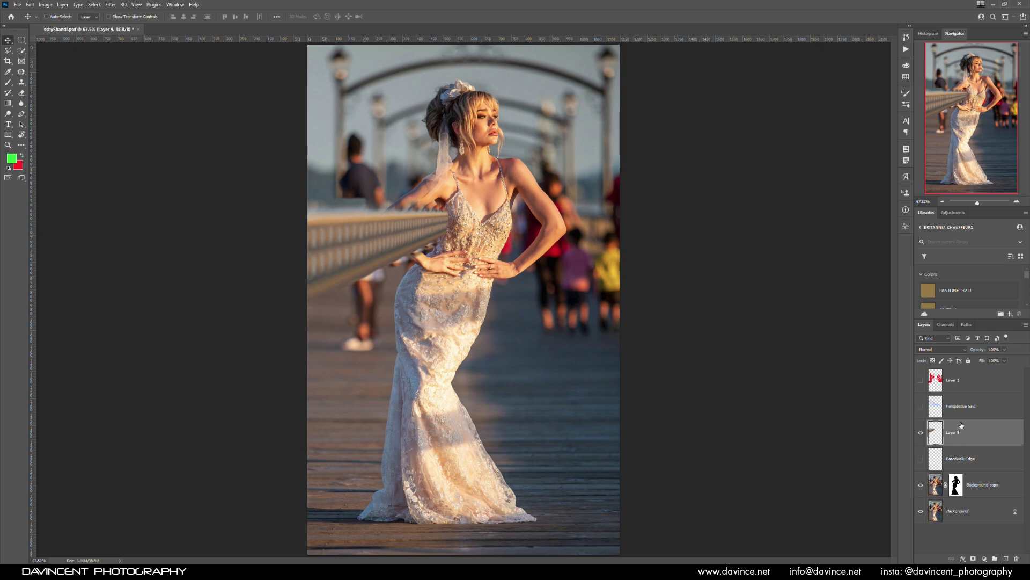
double_click(949, 433)
key(Return)
- Duplicate the LHS Railing layer, flip the copy horizontally and move it to the opposite side of the bride
key(ctrl+j)
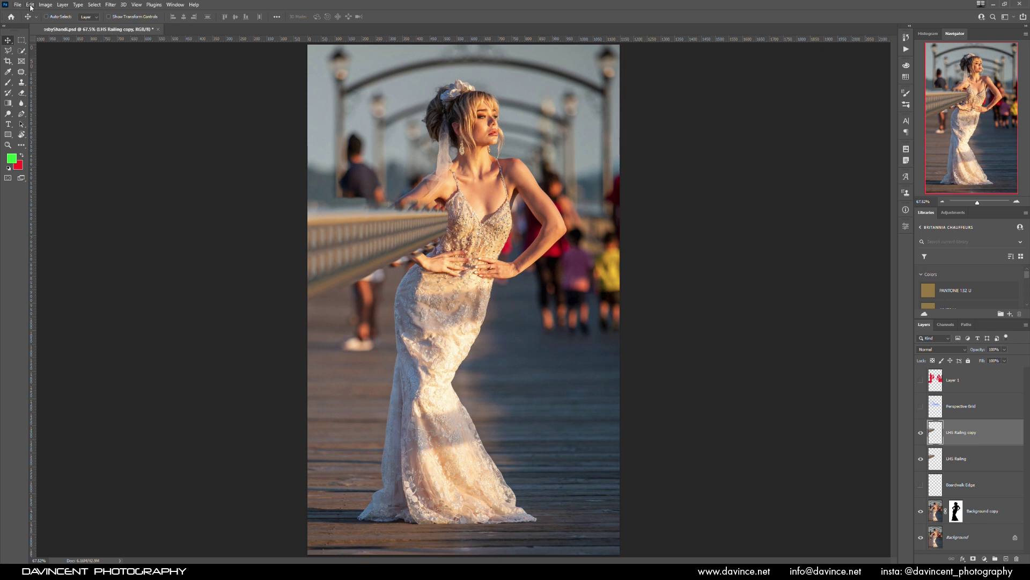
click(31, 6)
mouse_move(116, 190)
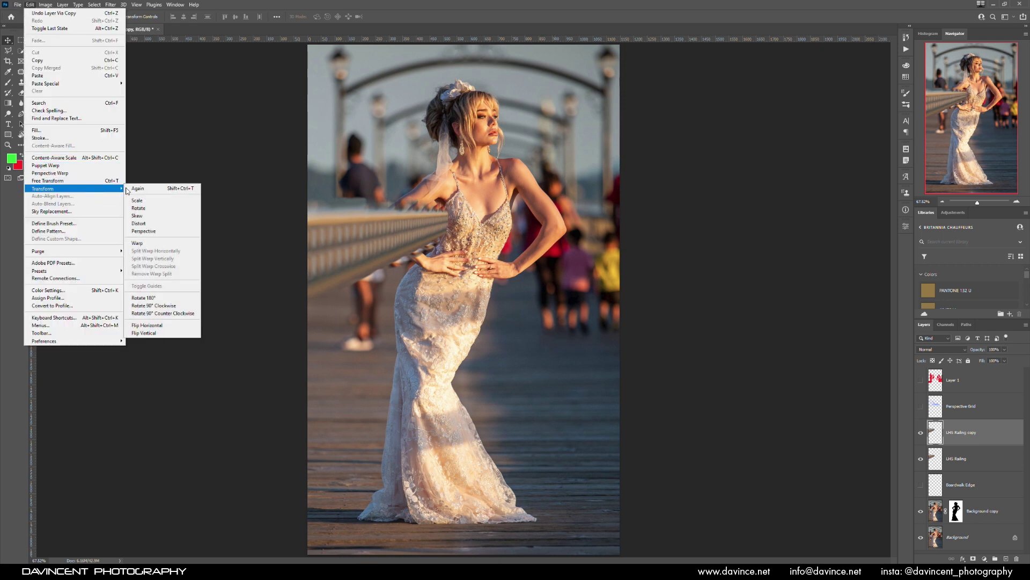
click(168, 326)
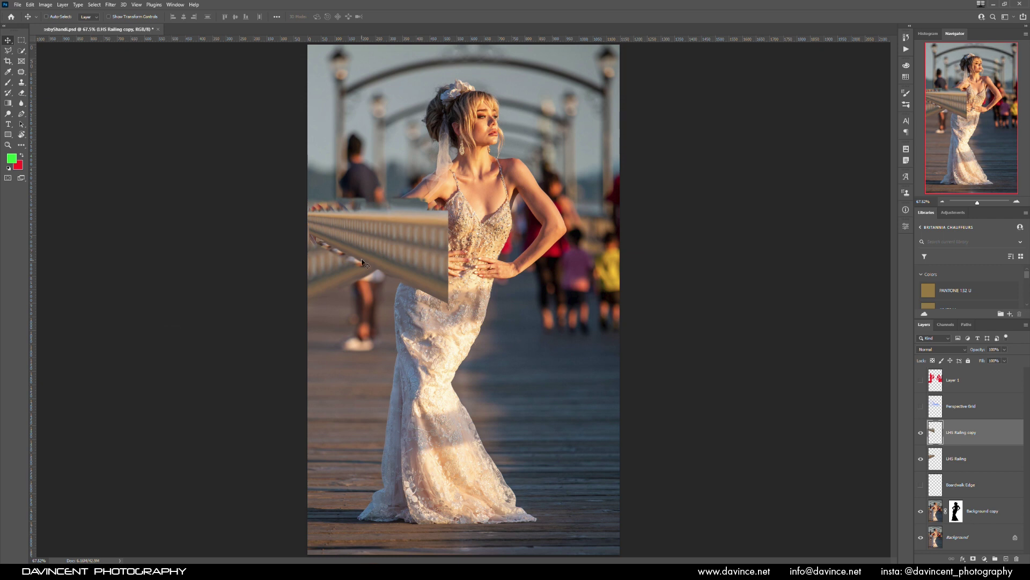
drag(361, 239, 536, 268)
key(ctrl)
- Place two horizontal guides across the image, along the top rail and at the lower inner ends of both railings
drag(520, 232, 583, 190)
drag(460, 38, 423, 170)
drag(460, 37, 479, 236)
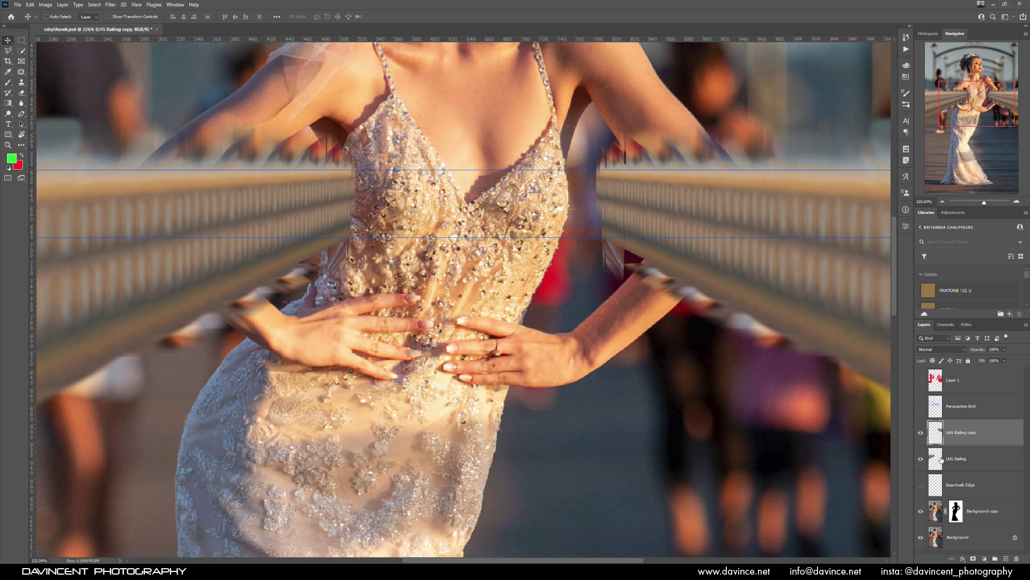
- Add a layer mask to LHS Railing copy and paint a straight soft black stroke down the railing's inner vertical edge
click(975, 560)
key(d)
key(b)
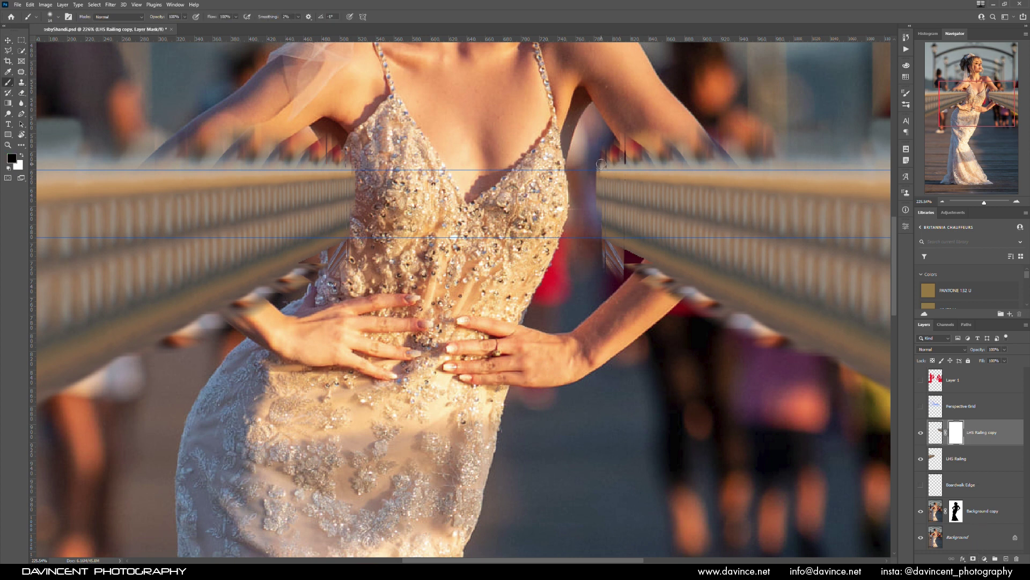
right_click(601, 164)
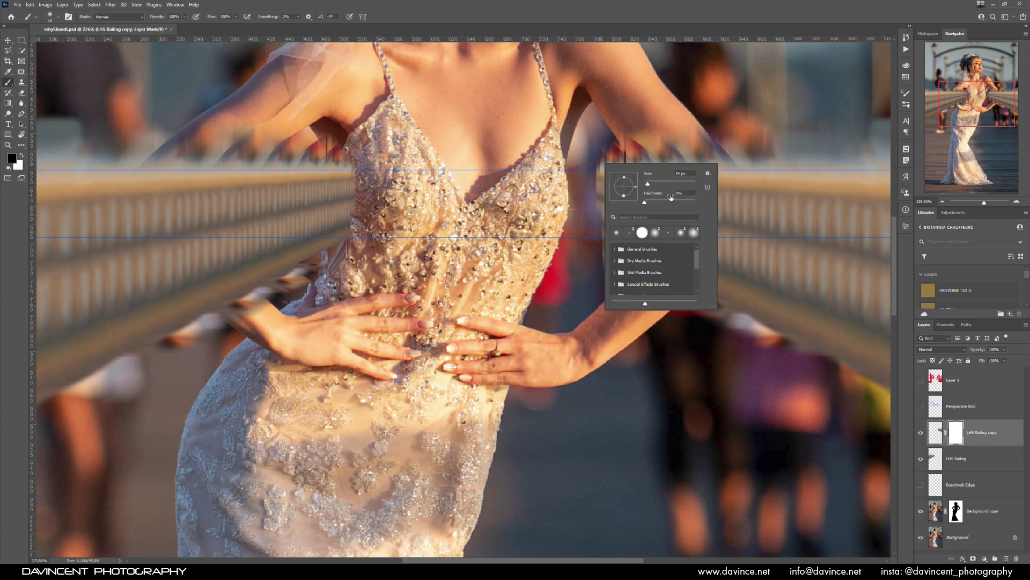
key(Return)
click(599, 154)
shift+click(597, 262)
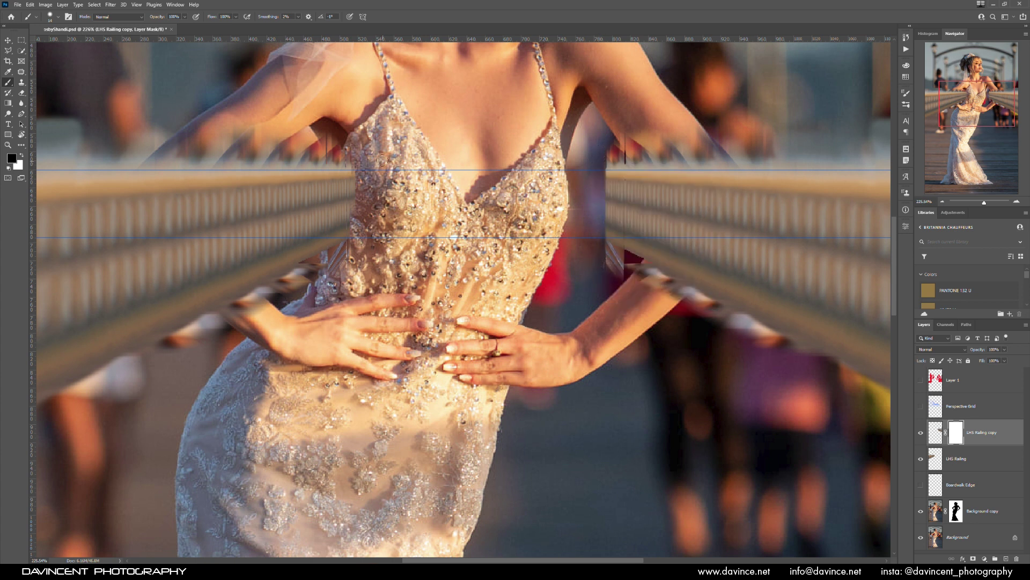
- Add a layer mask to LHS Railing and paint its inner end beside the dress black
click(976, 458)
click(973, 558)
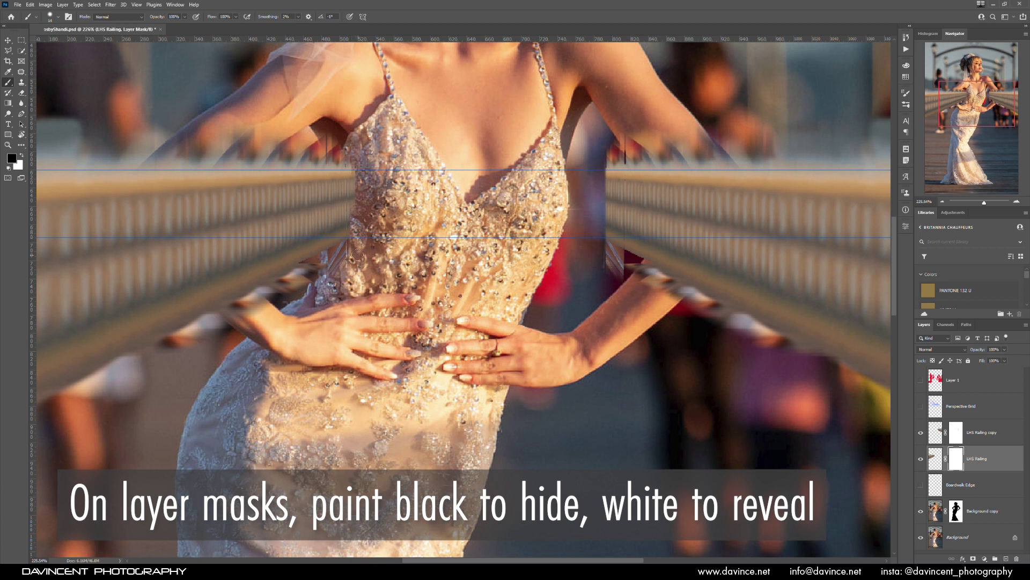
shift+click(352, 259)
- Clone out the dark seam at the inner end of LHS Railing copy with the Clone Stamp tool
click(8, 40)
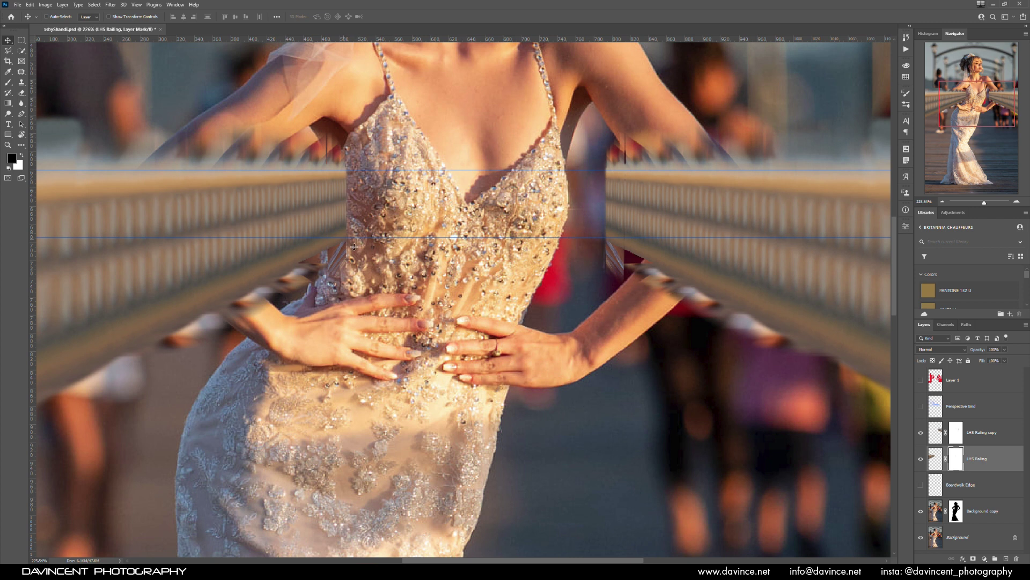
click(934, 432)
drag(638, 220, 675, 197)
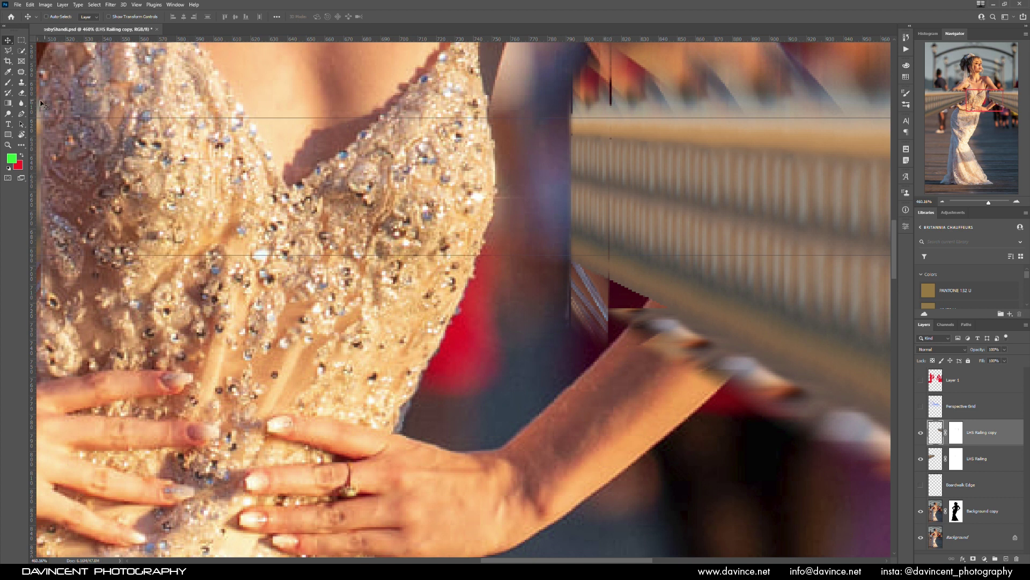
click(22, 83)
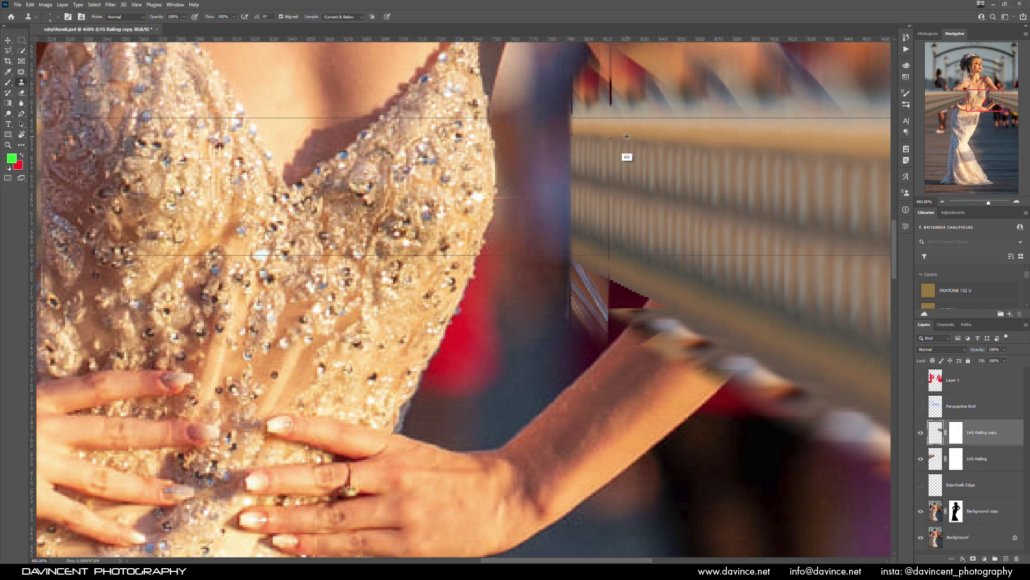
drag(609, 100, 610, 95)
mouse_move(608, 217)
mouse_down()
mouse_move(617, 241)
mouse_move(608, 232)
mouse_up()
click(8, 41)
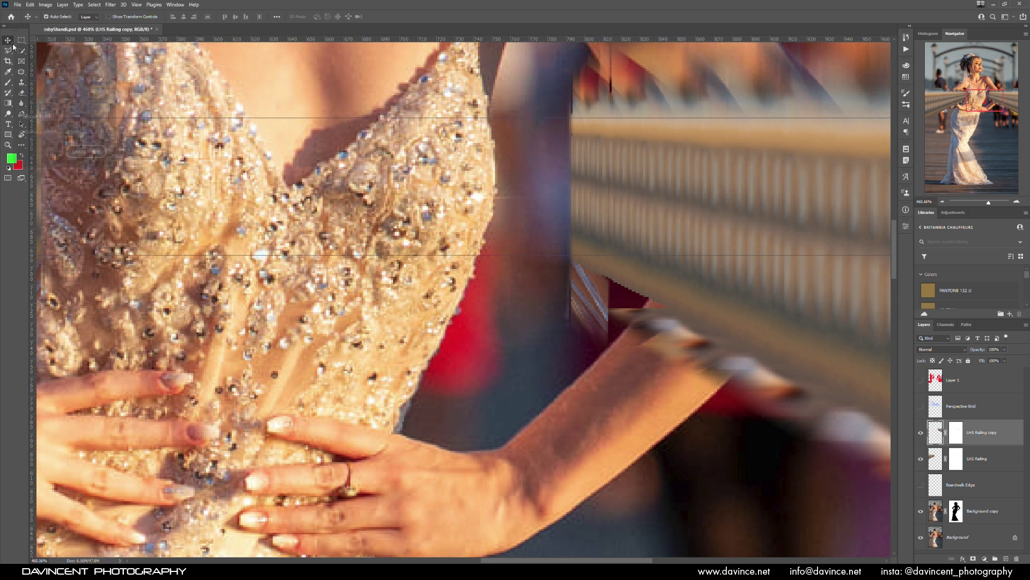
- Duplicate the LHS Railing copy layer and delete the duplicate's layer mask
key(ctrl+0)
key(ctrl)
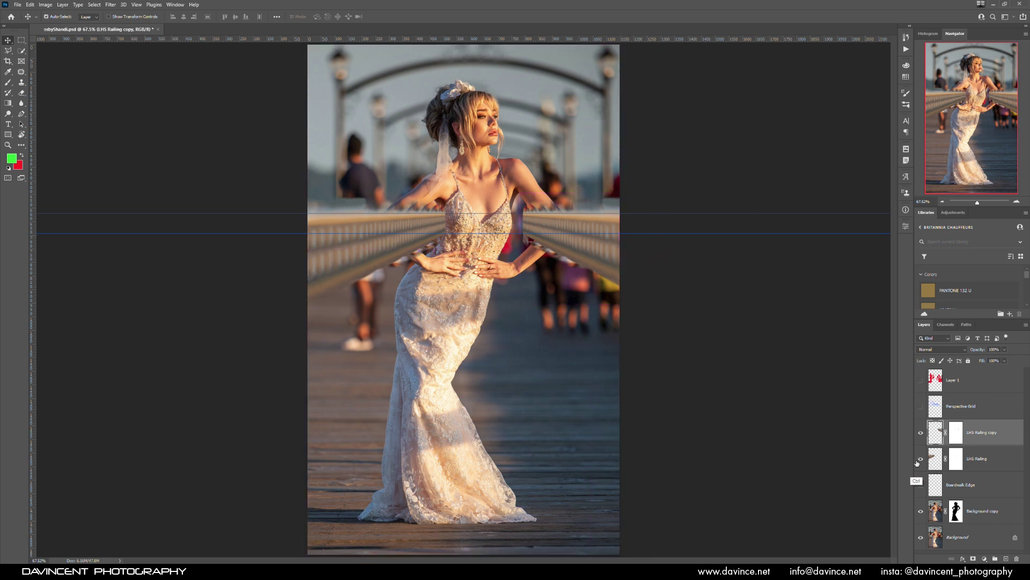
key(ctrl+j)
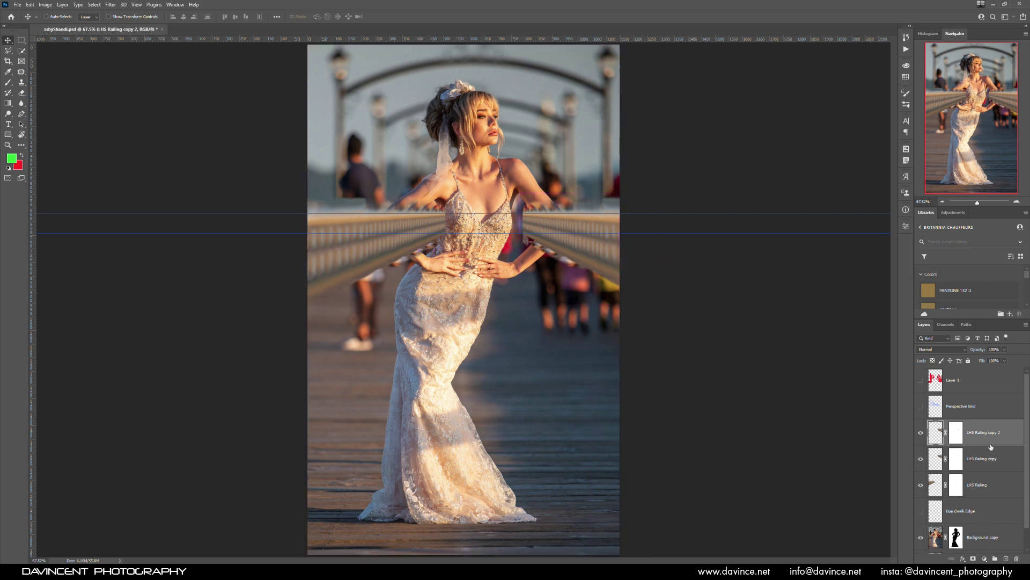
click(956, 433)
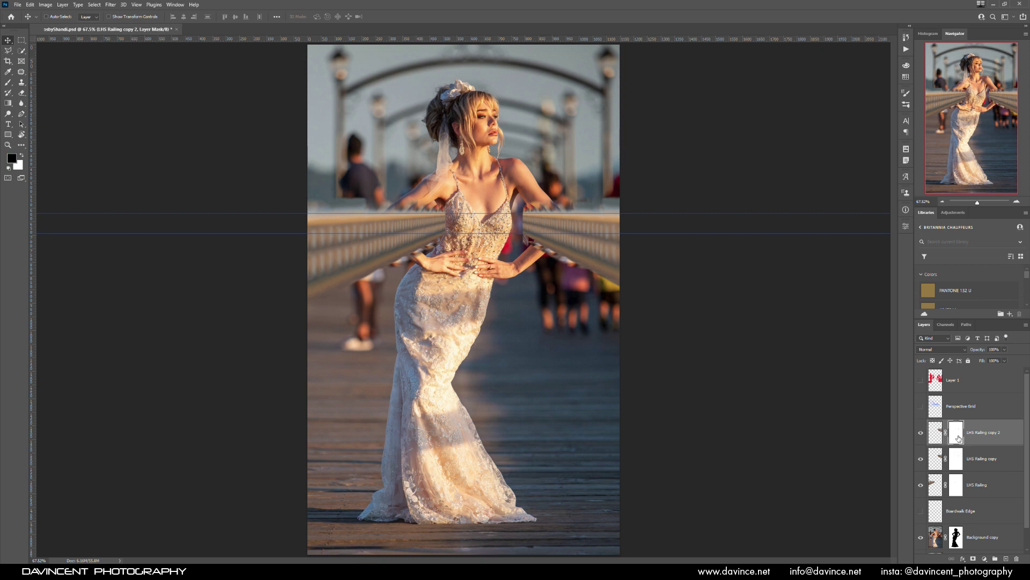
drag(958, 438, 1016, 560)
click(546, 208)
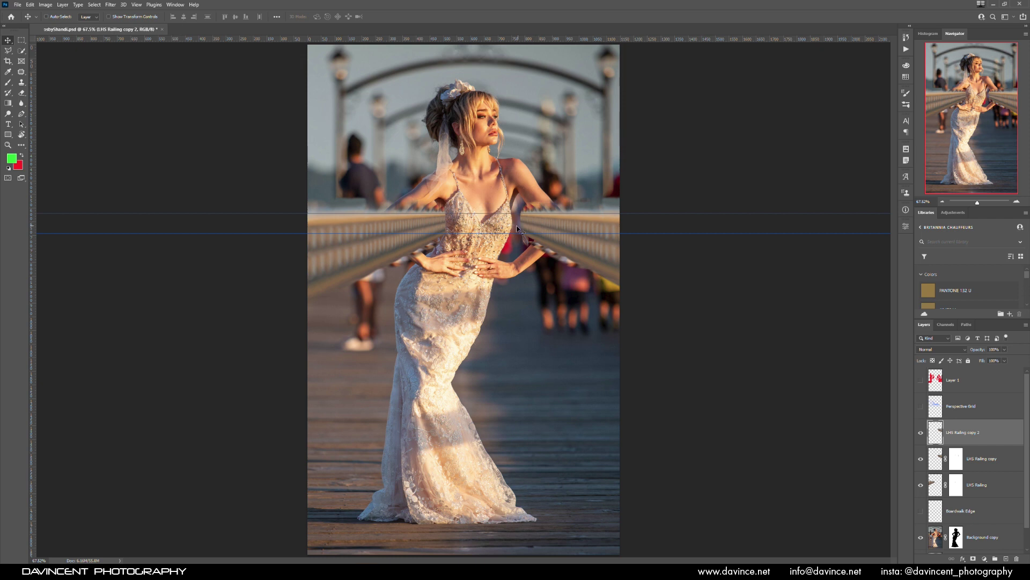
- Move LHS Railing copy 2 across the bride and distort its corners into a level rear railing bridging the two side railings
ctrl+click(498, 238)
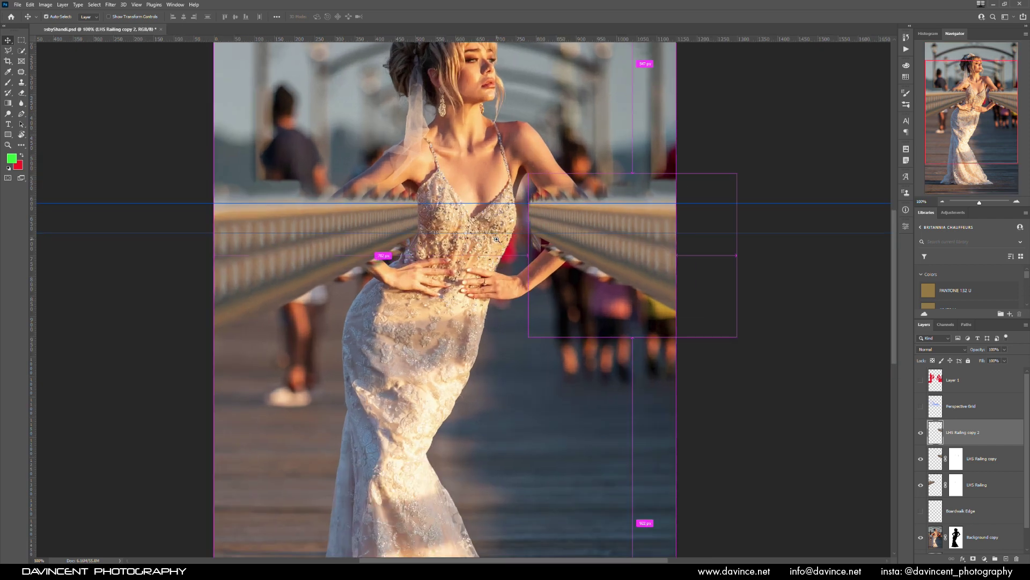
drag(632, 223, 429, 212)
click(30, 4)
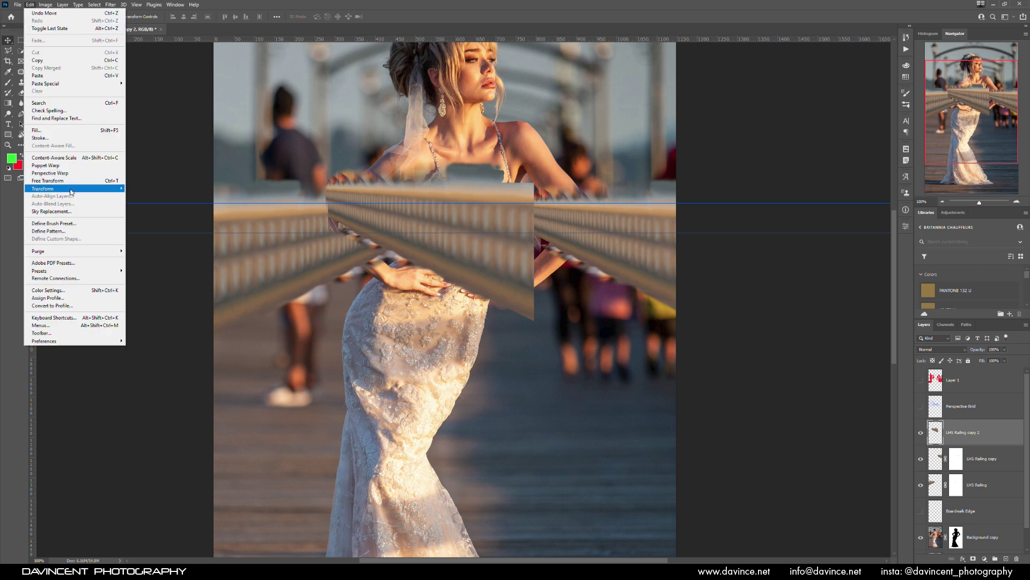
mouse_move(72, 193)
click(146, 224)
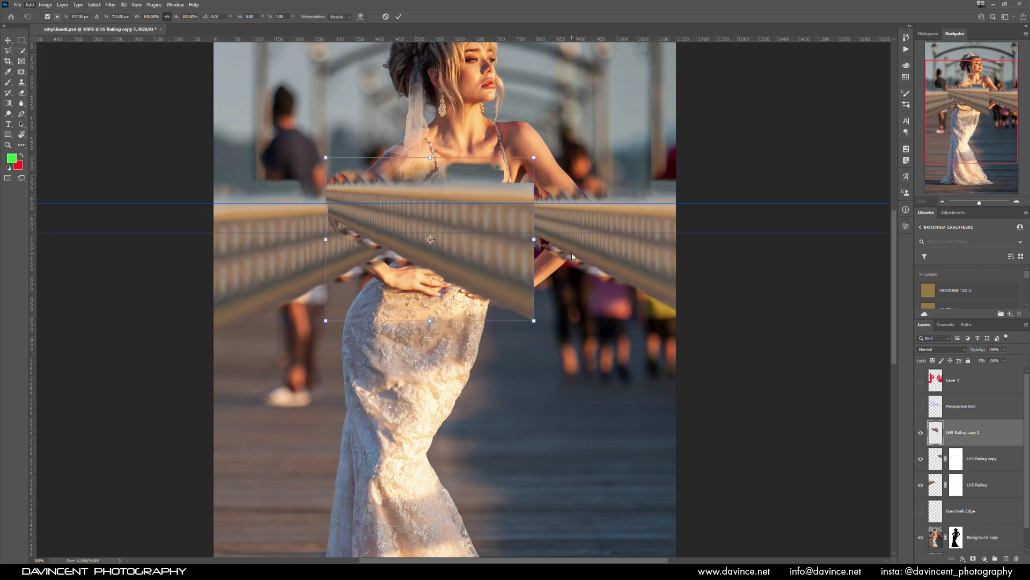
drag(534, 324, 534, 241)
drag(534, 157, 534, 193)
drag(326, 157, 326, 177)
drag(326, 320, 327, 336)
key(ctrl+plus)
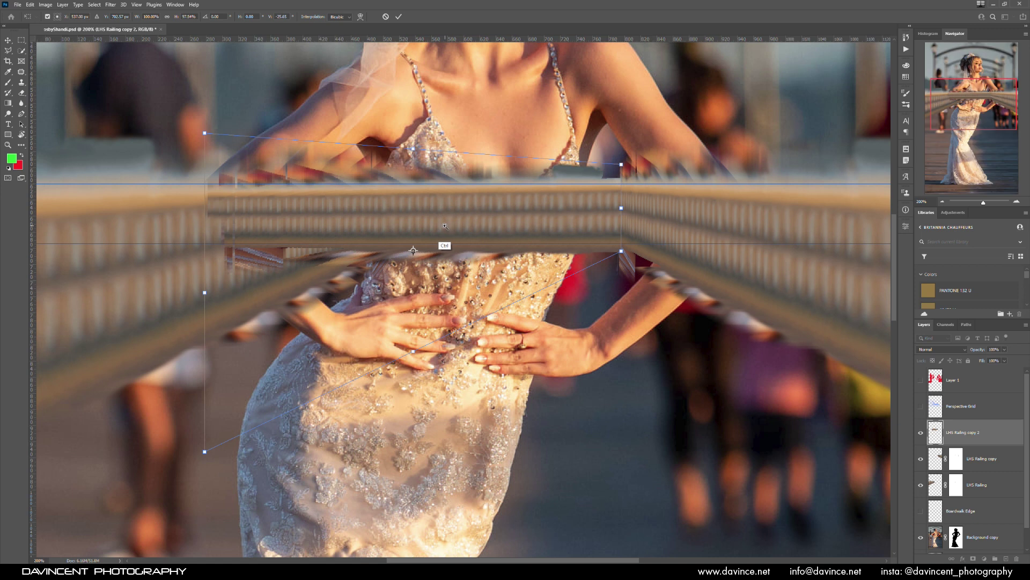
- Fine-tune the distorted corners so the rear railing's top and bottom rails line up with the side railings, and commit the transform
drag(204, 133, 204, 124)
drag(621, 255, 621, 252)
drag(621, 164, 624, 176)
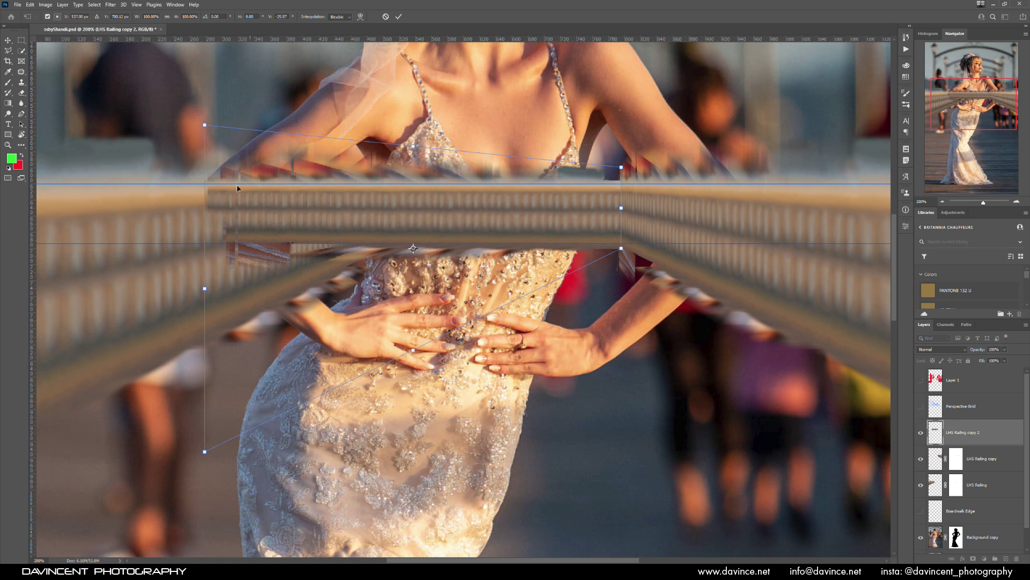
drag(205, 455, 205, 466)
drag(205, 125, 207, 125)
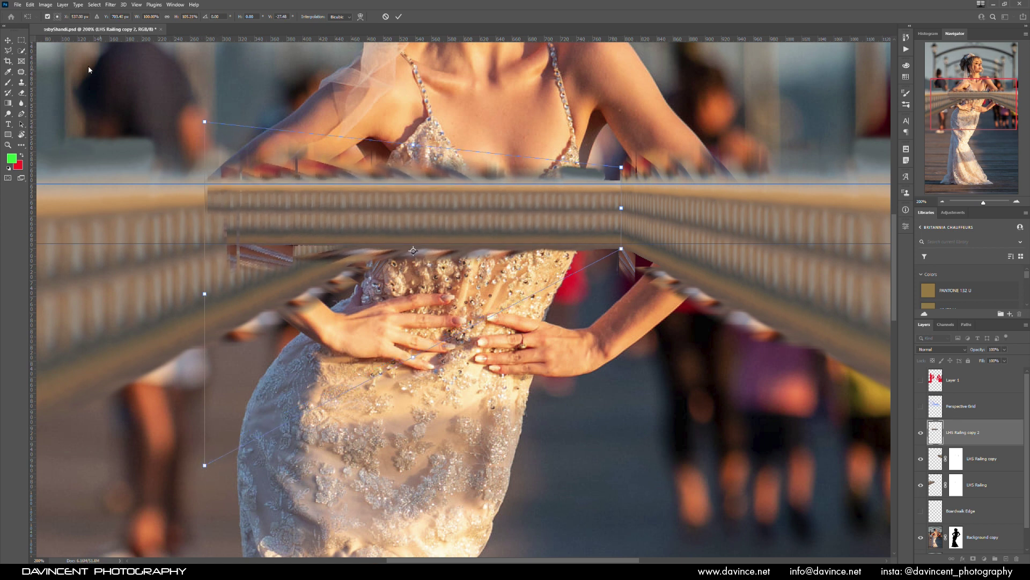
key(Return)
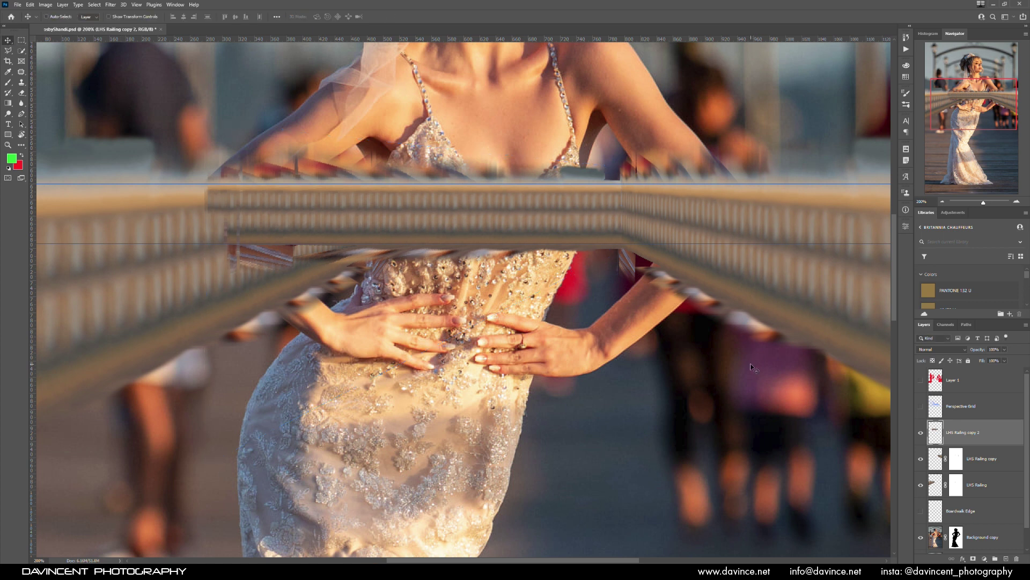
- Place LHS Railing copy 2 beneath the LHS Railing layer and group the three railing layers
drag(955, 439, 957, 508)
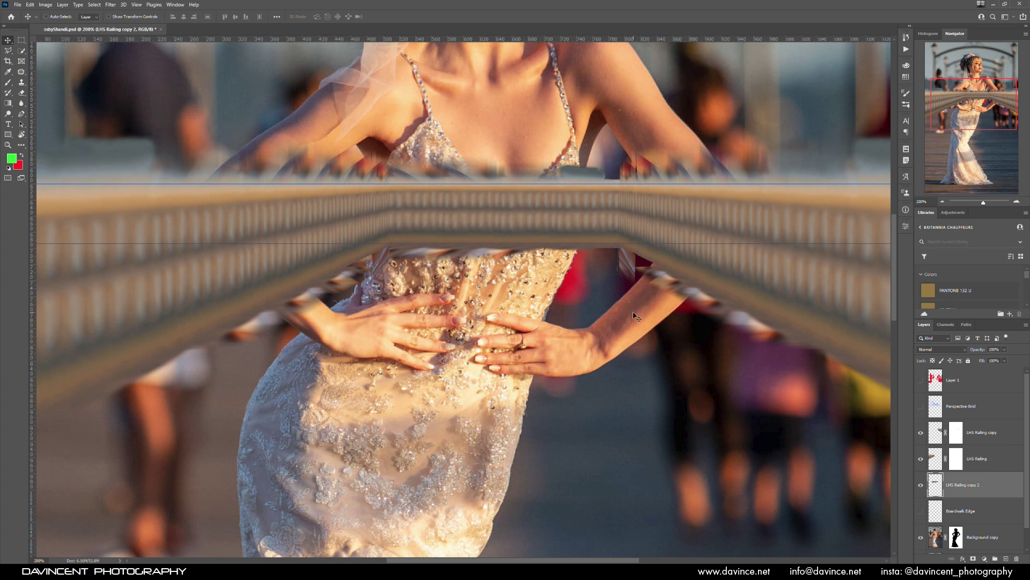
key(ctrl+0)
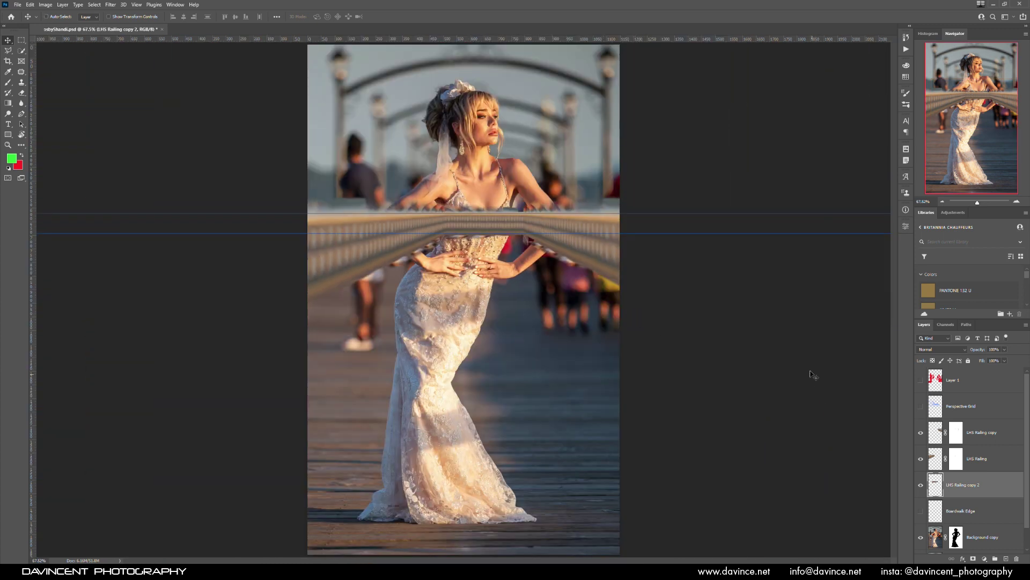
shift+click(982, 441)
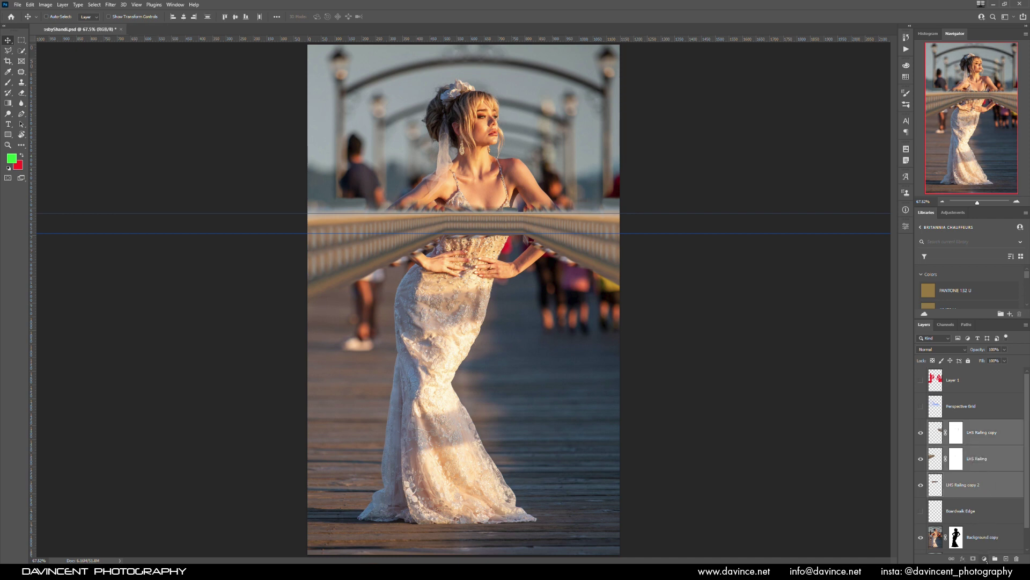
click(993, 558)
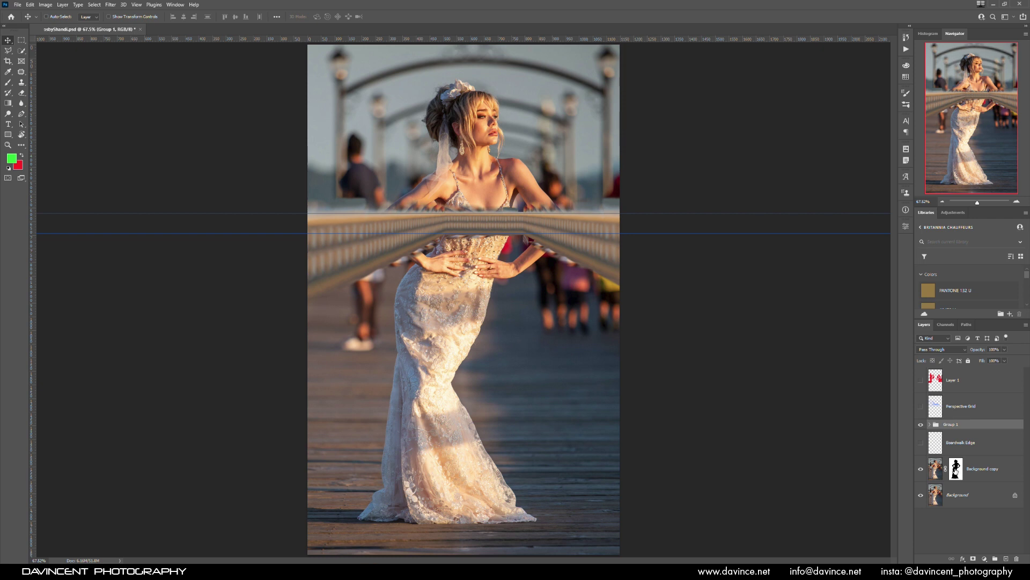
- Apply a duplicate of Background copy's layer mask to the railing group so the bride stands in front of the railings
drag(956, 471, 958, 429)
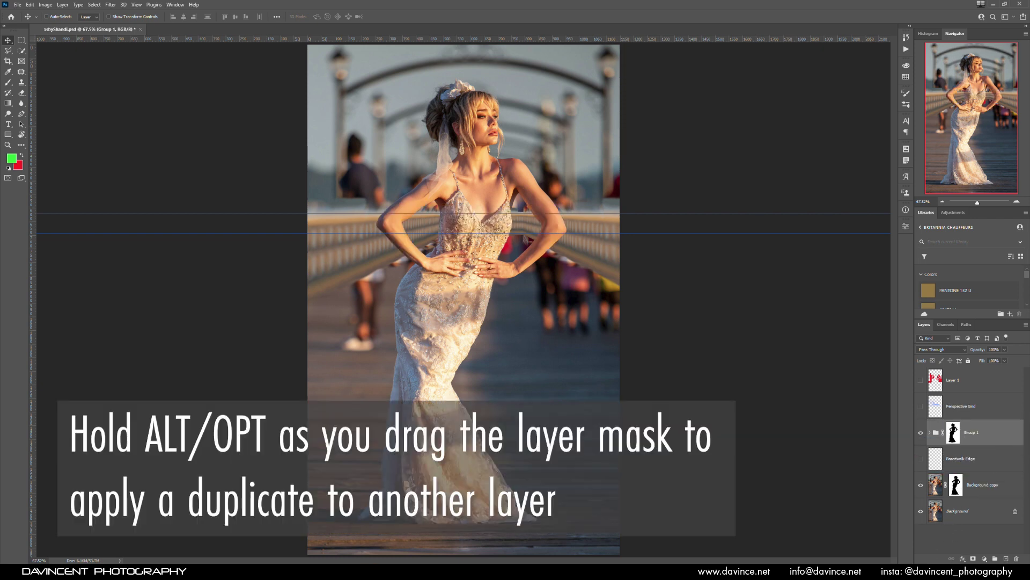
click(953, 432)
key(g)
key(d)
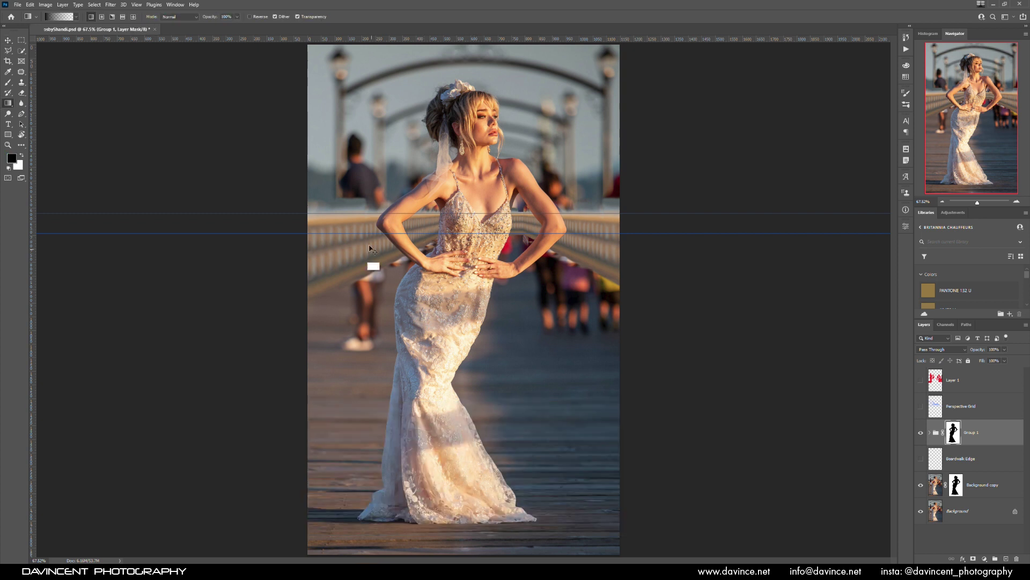
scroll(449, 218, up, 5)
scroll(444, 214, down, 2)
scroll(439, 201, down, 2)
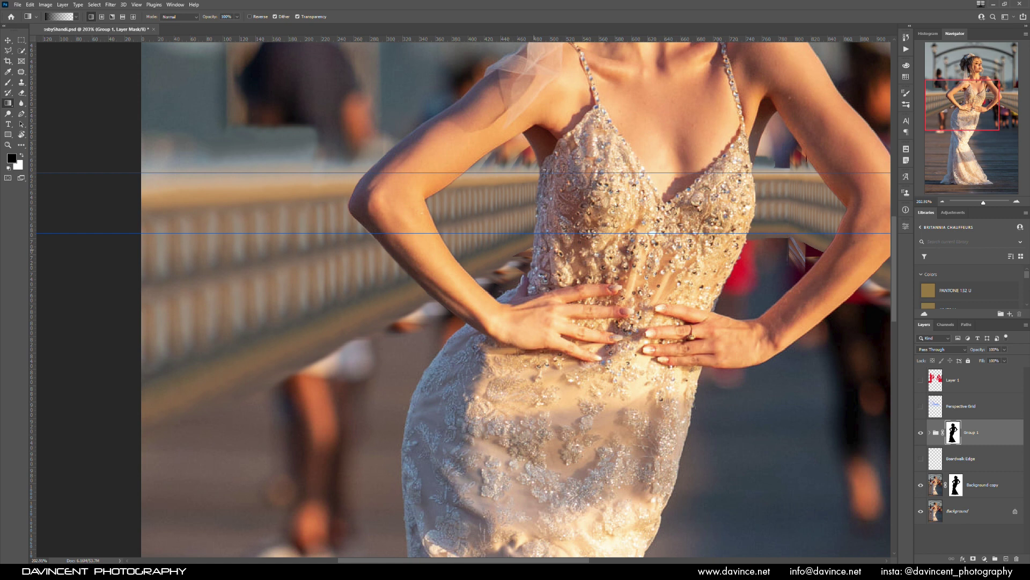
drag(610, 251, 488, 255)
key(ctrl+0)
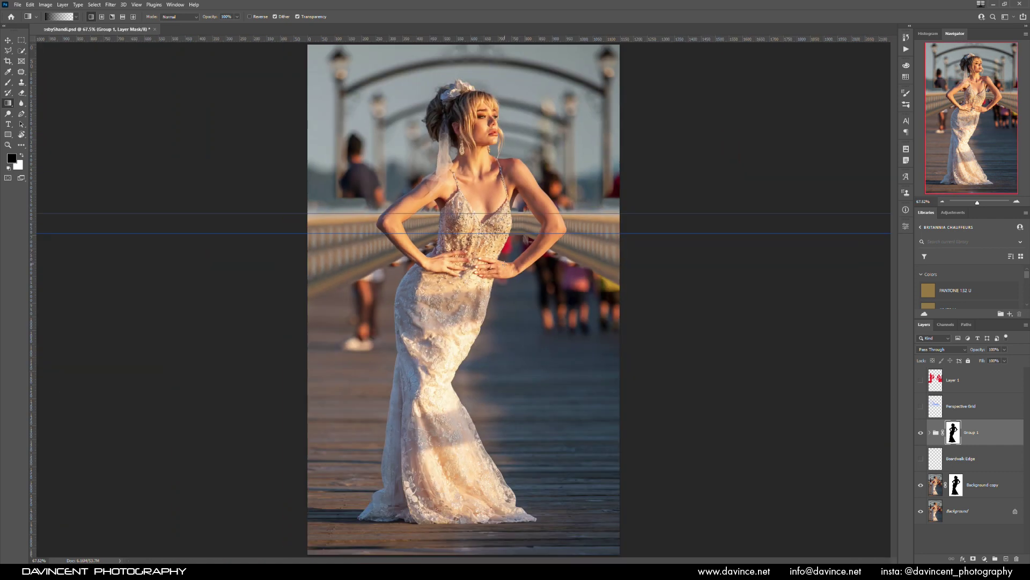
- Rename the railing group as Railings and duplicate the group
key(ctrl+2)
double_click(968, 433)
text(Railings)
key(Return)
key(ctrl+j)
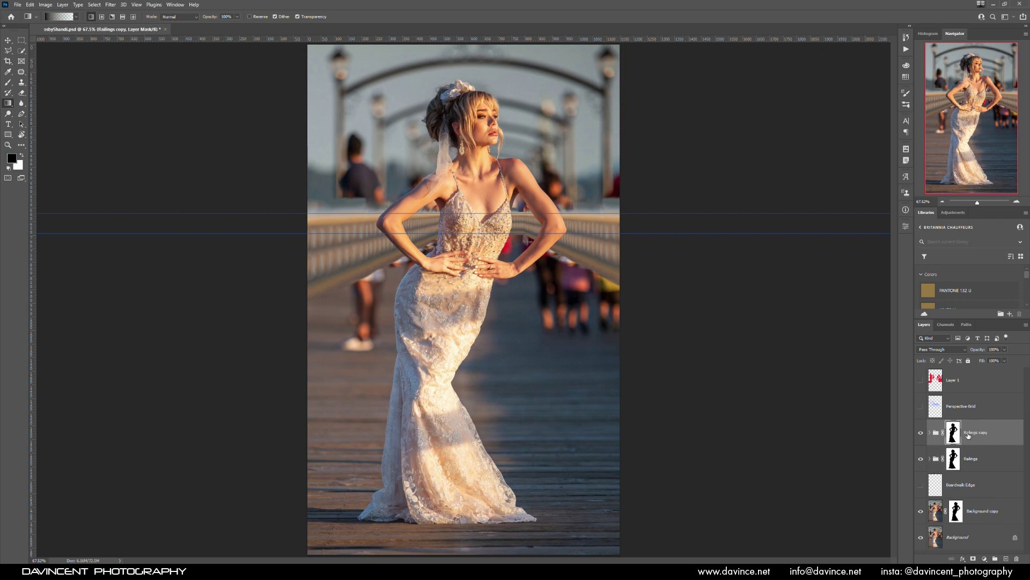
- Hide the original Railings group, and merge Railings copy into a single layer without its layer mask
click(921, 459)
drag(957, 439, 1016, 559)
click(478, 211)
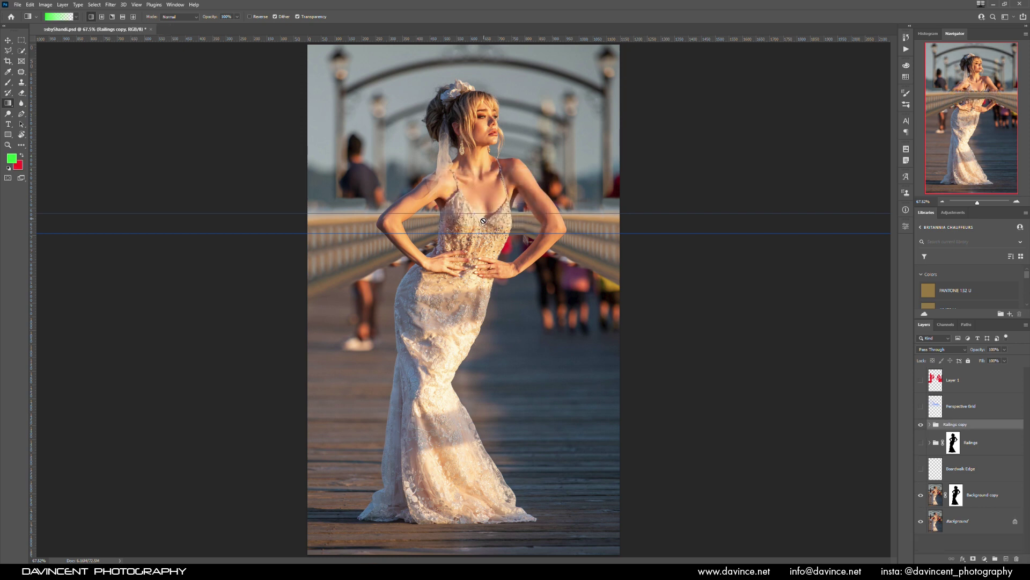
click(1024, 325)
click(996, 267)
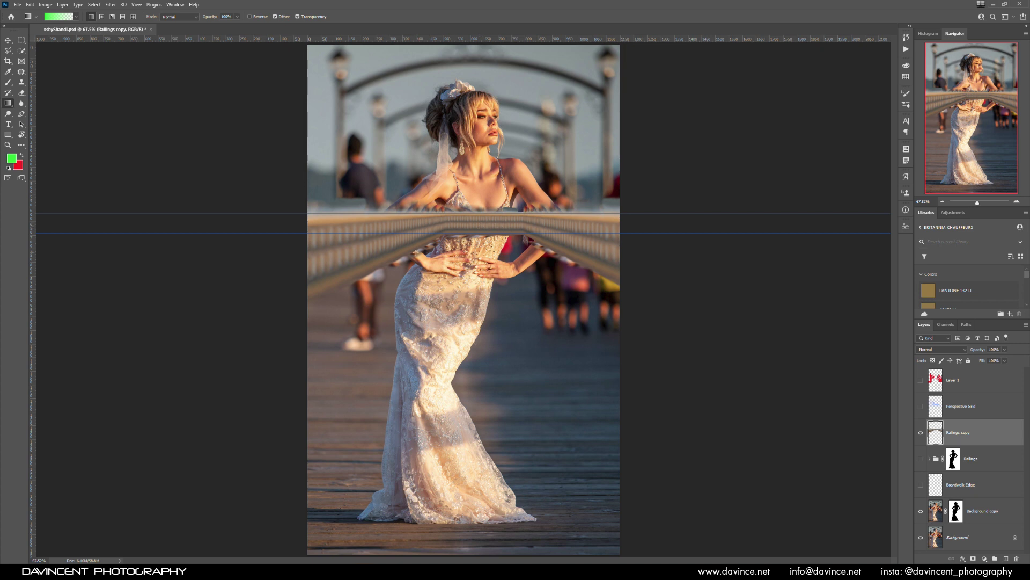
- Create a new alpha channel named Depth Map and invert it to white
click(944, 326)
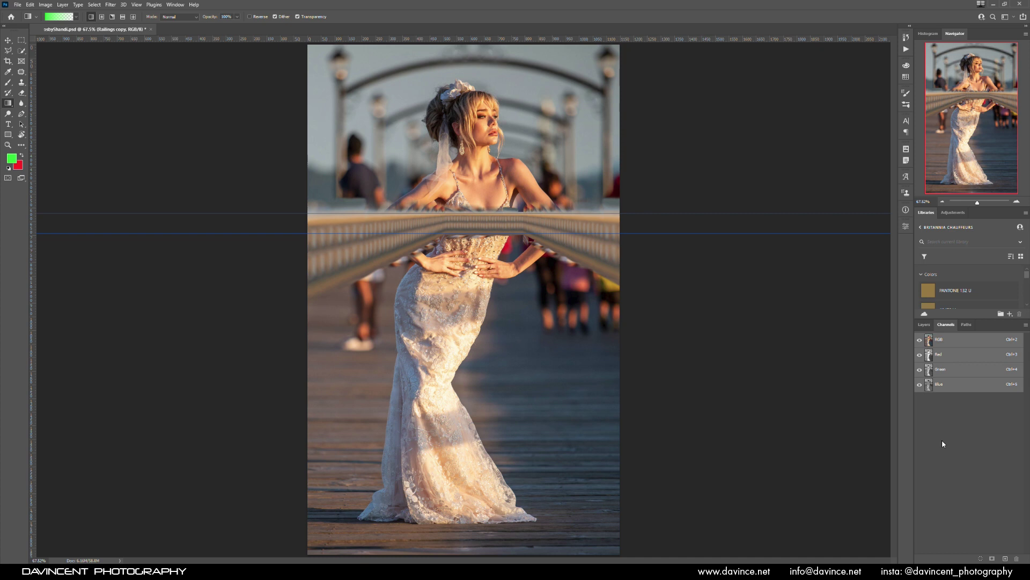
click(1005, 558)
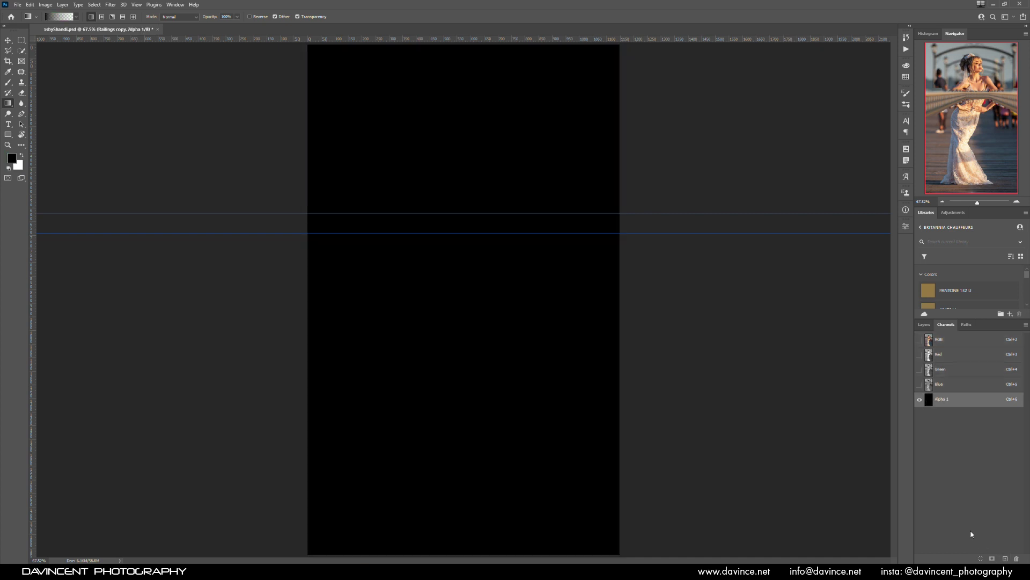
double_click(935, 401)
text(Depth Map)
key(Return)
key(ctrl+i)
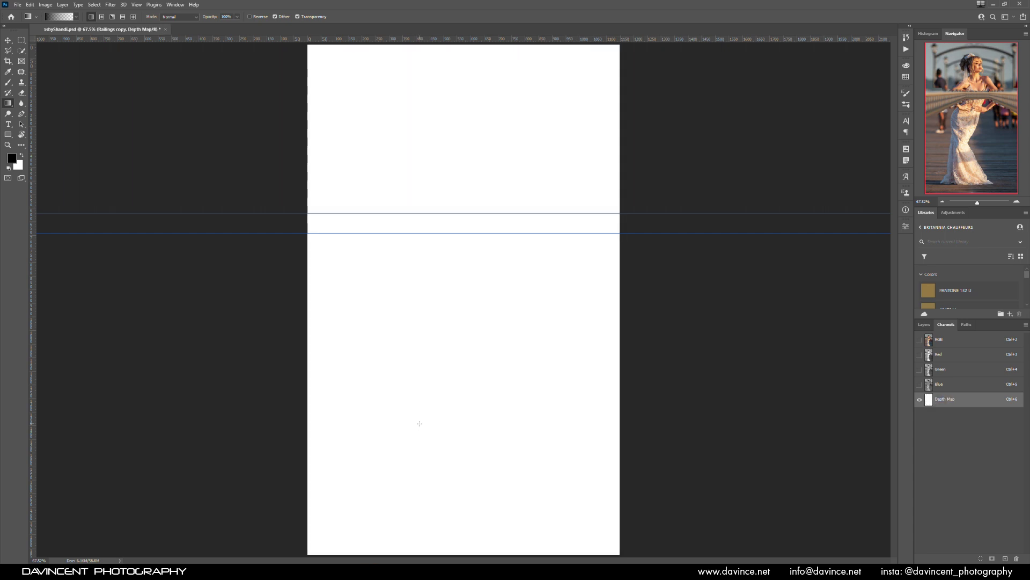
- Show the RGB composite with Depth Map and draw a horizontal black gradient on the channel from the image's left edge inward
click(919, 340)
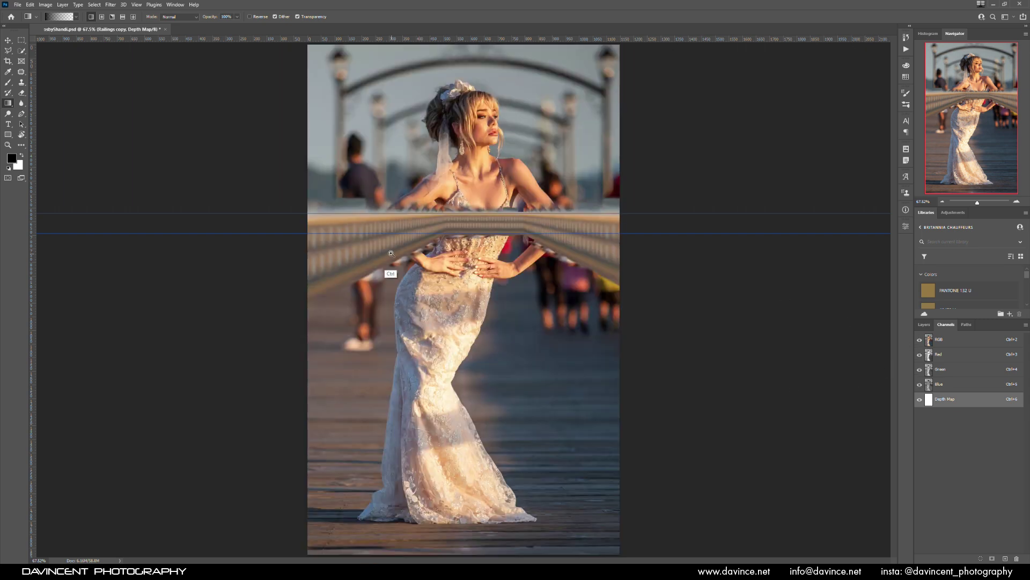
ctrl+click(391, 276)
ctrl+click(420, 257)
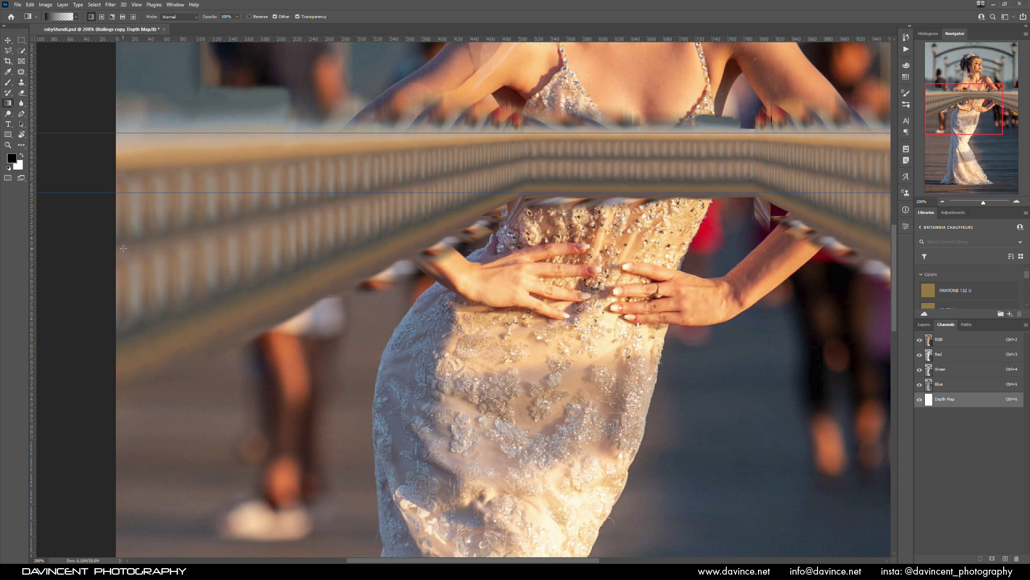
drag(126, 243, 287, 245)
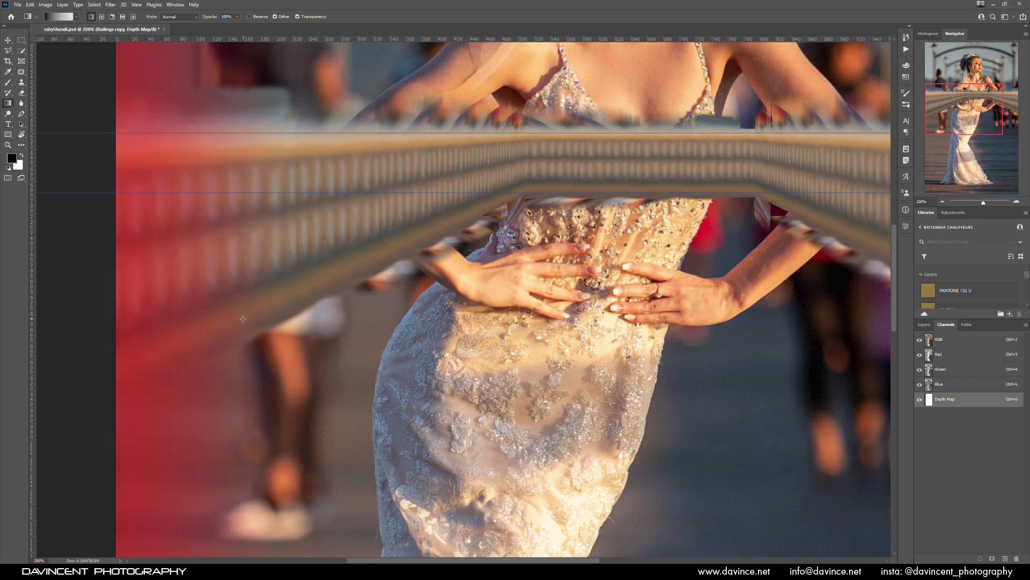
- Draw a matching black gradient on Depth Map from the image's right edge inward, and hide the channel's red overlay
drag(735, 262, 483, 275)
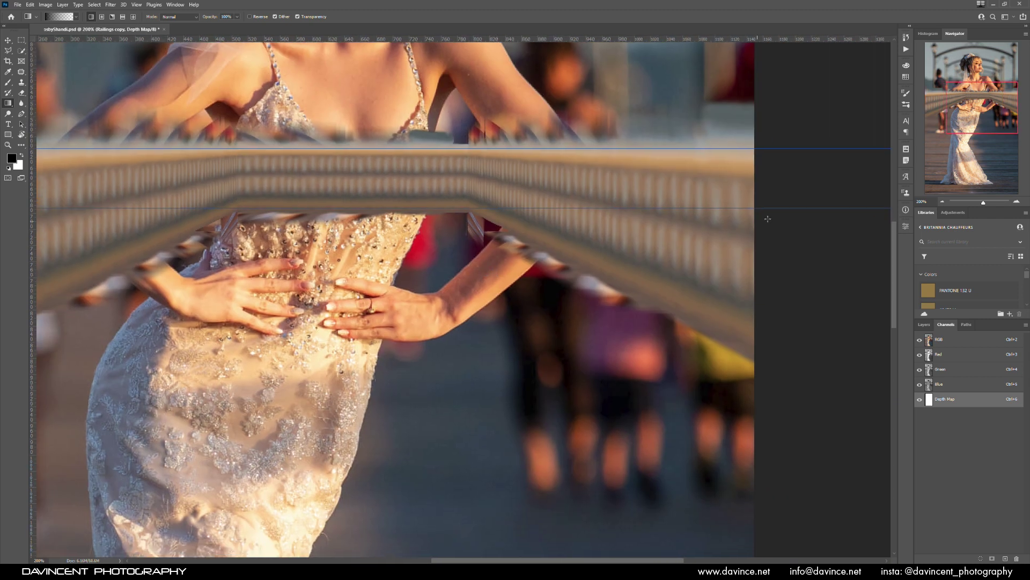
drag(754, 237, 663, 285)
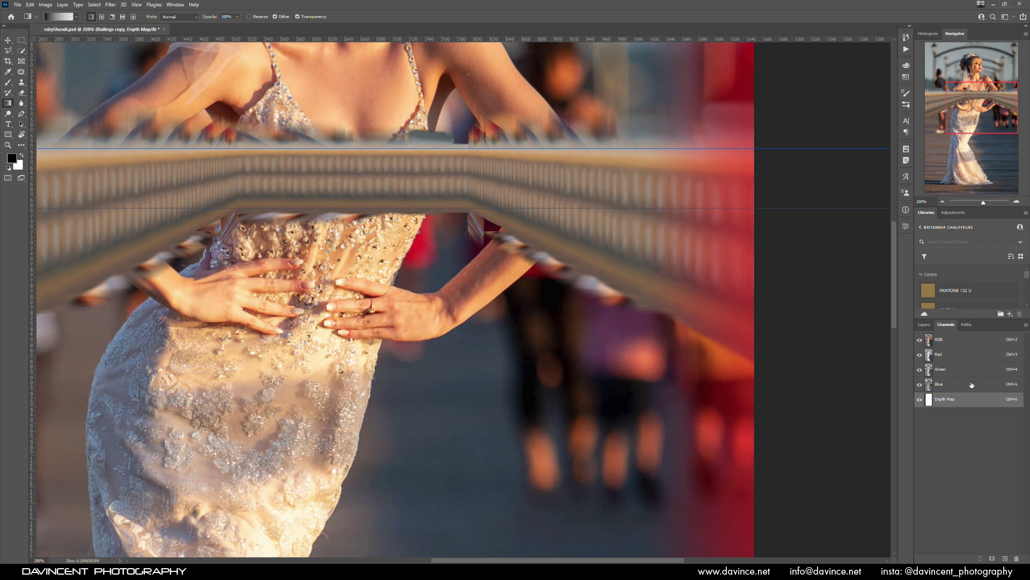
click(919, 399)
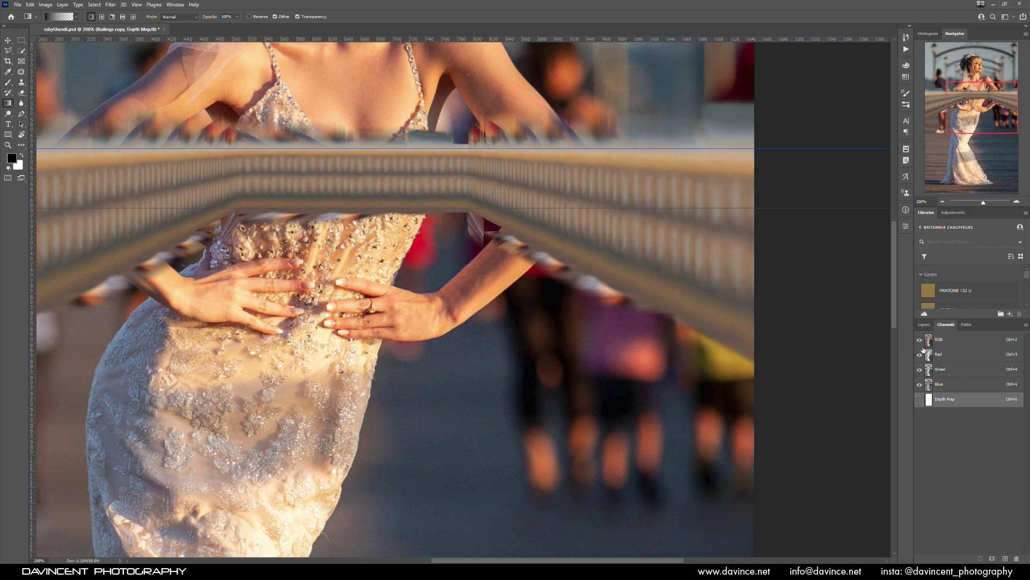
- Reactivate the RGB composite channel and open the Lens Blur filter on the Railings copy layer
click(928, 339)
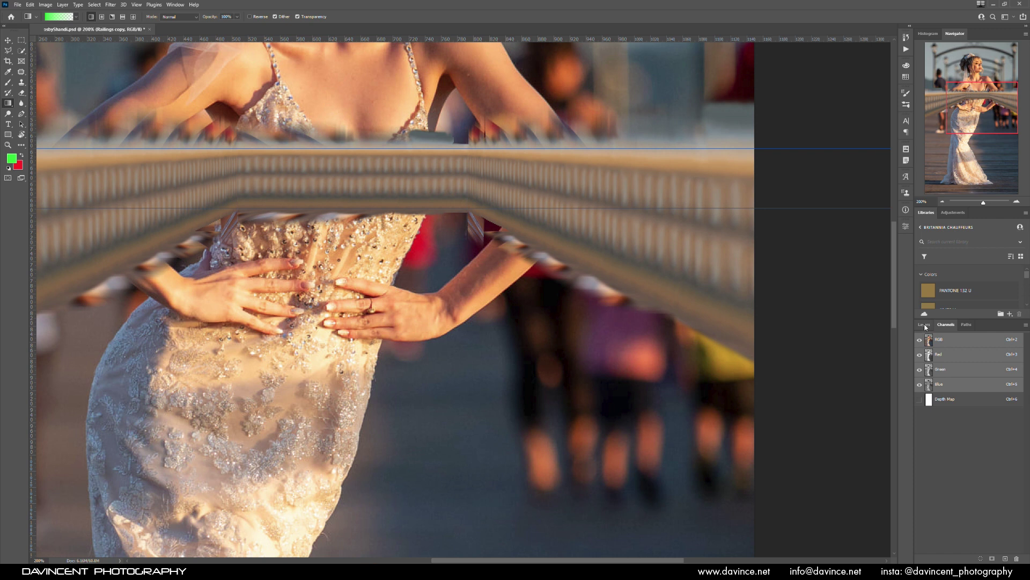
click(924, 325)
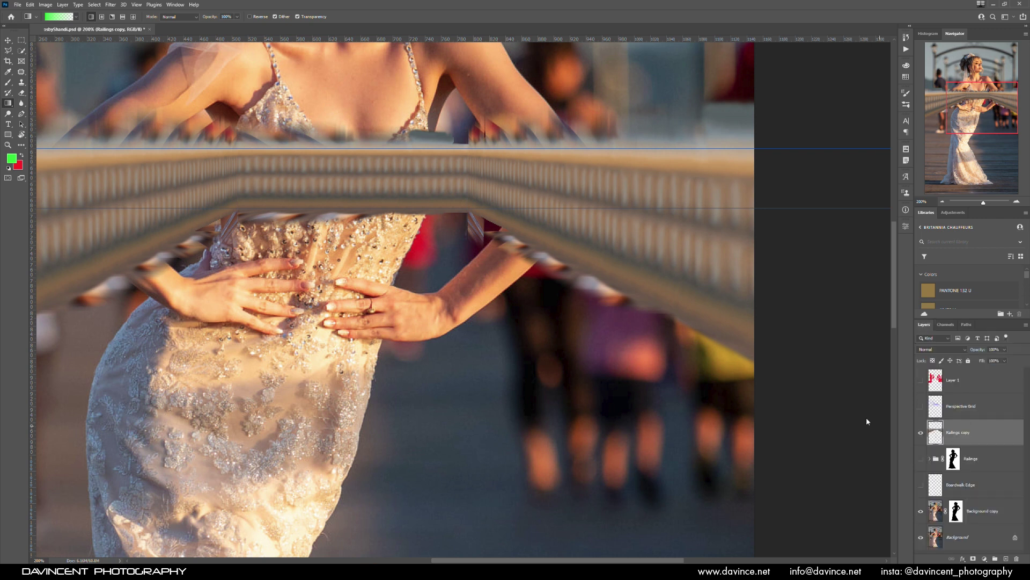
click(111, 4)
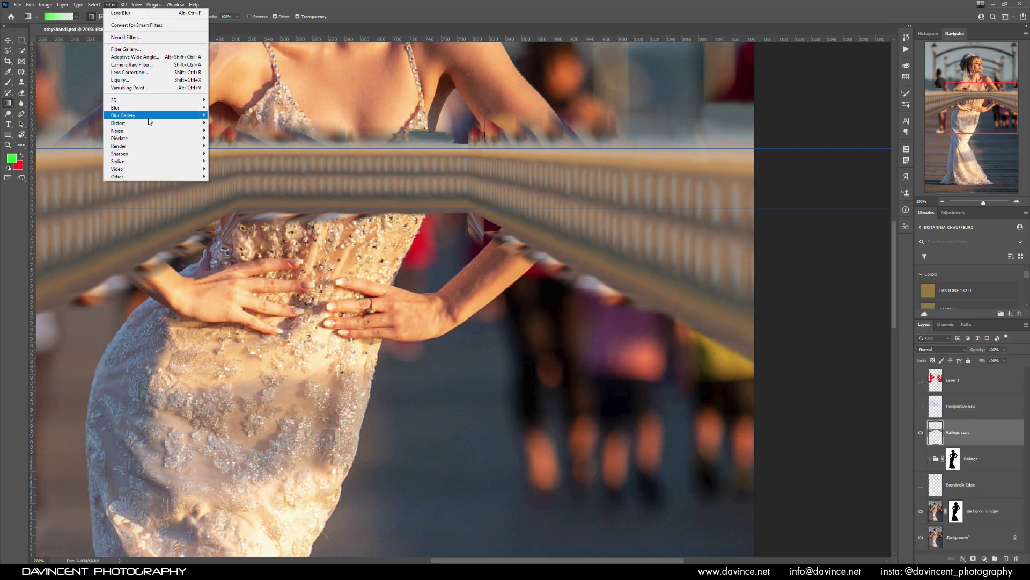
mouse_move(148, 110)
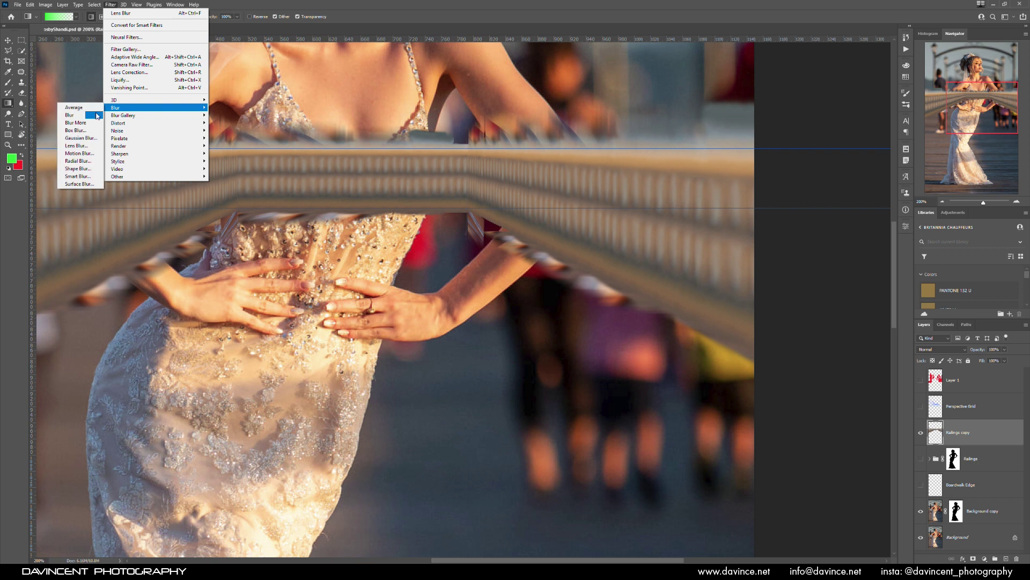
click(74, 145)
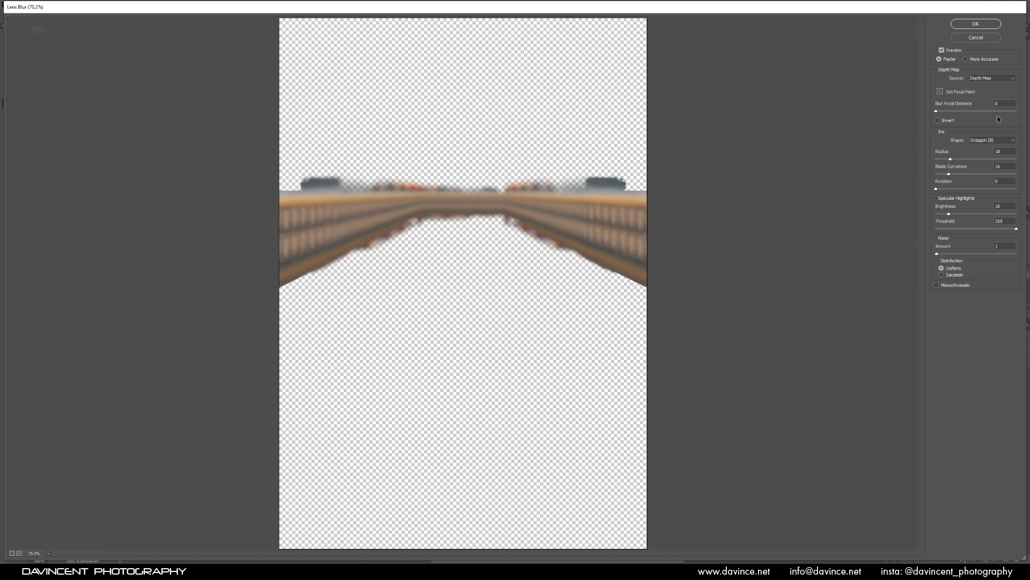
- Use Depth Map as the Lens Blur depth source, try a focal point on the railings, and set the blur focal distance to 0
click(999, 82)
click(994, 81)
click(995, 80)
click(988, 104)
click(529, 211)
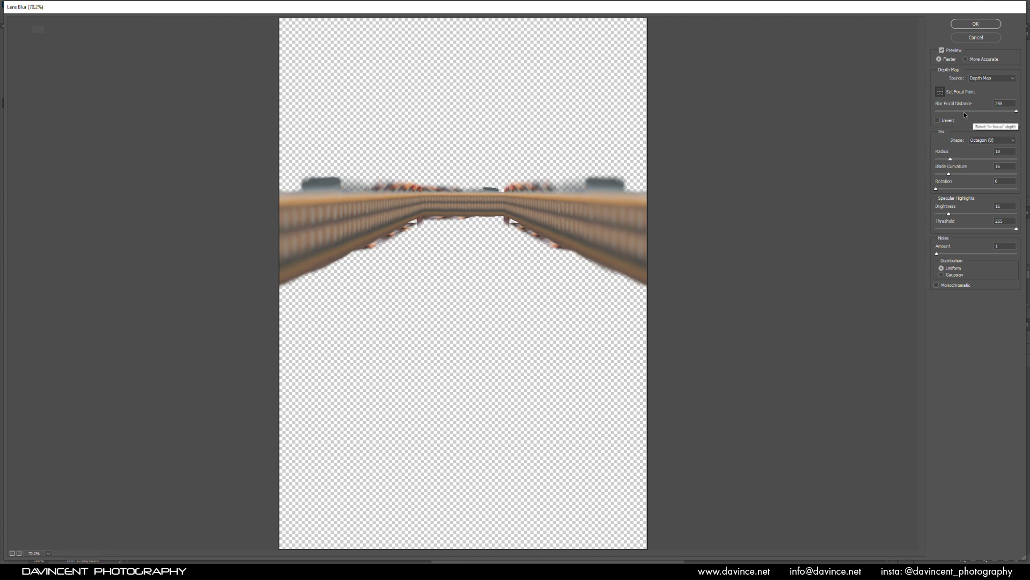
drag(1015, 112, 891, 104)
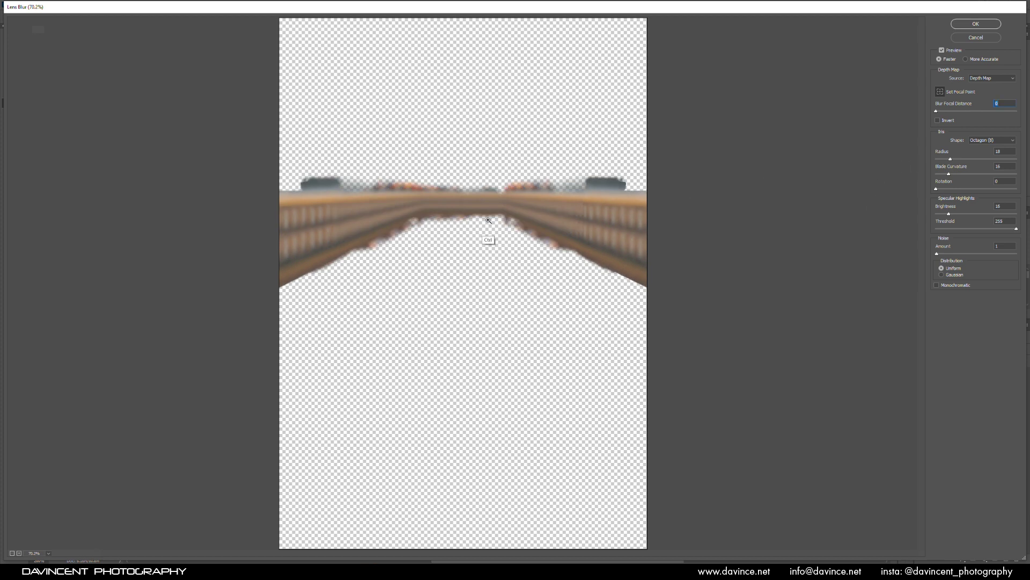
ctrl+click(507, 217)
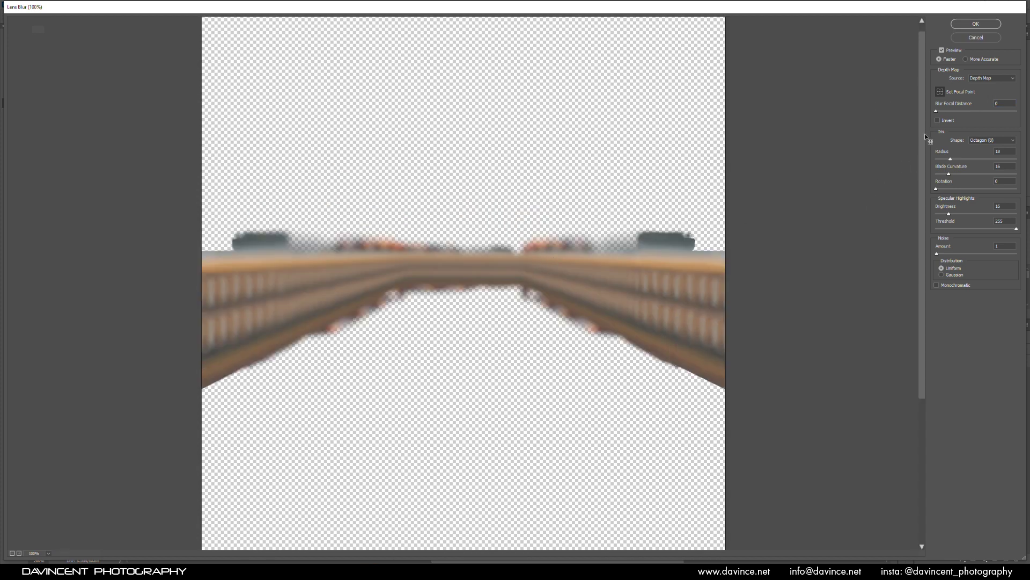
- Apply Lens Blur with a radius of 9 to Railings copy, and copy the Railings group's layer mask onto it
drag(950, 159, 985, 159)
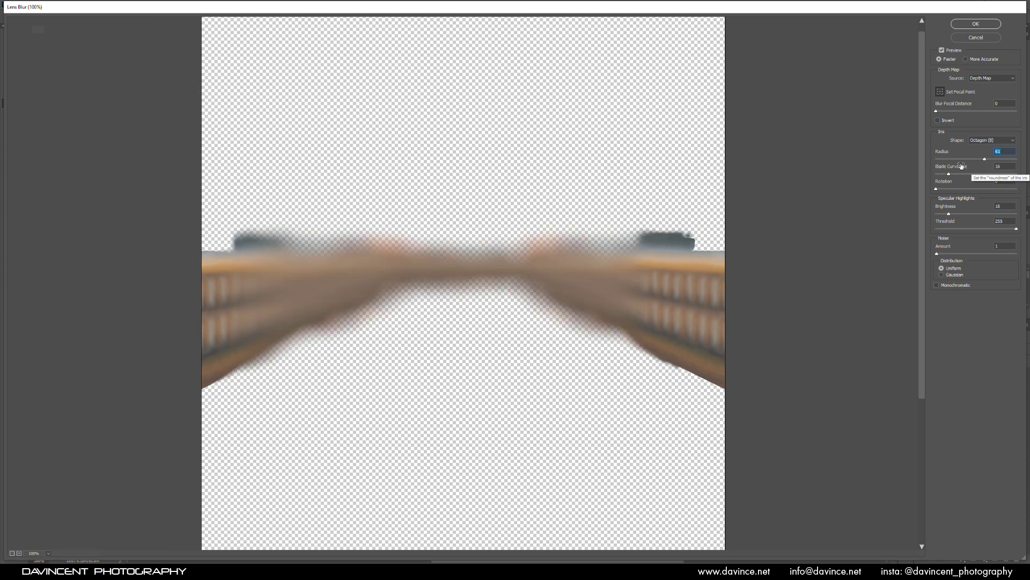
key(shift+Down)
key(shift+Down)
key(shift+Down)
key(shift+Down)
key(shift+Down)
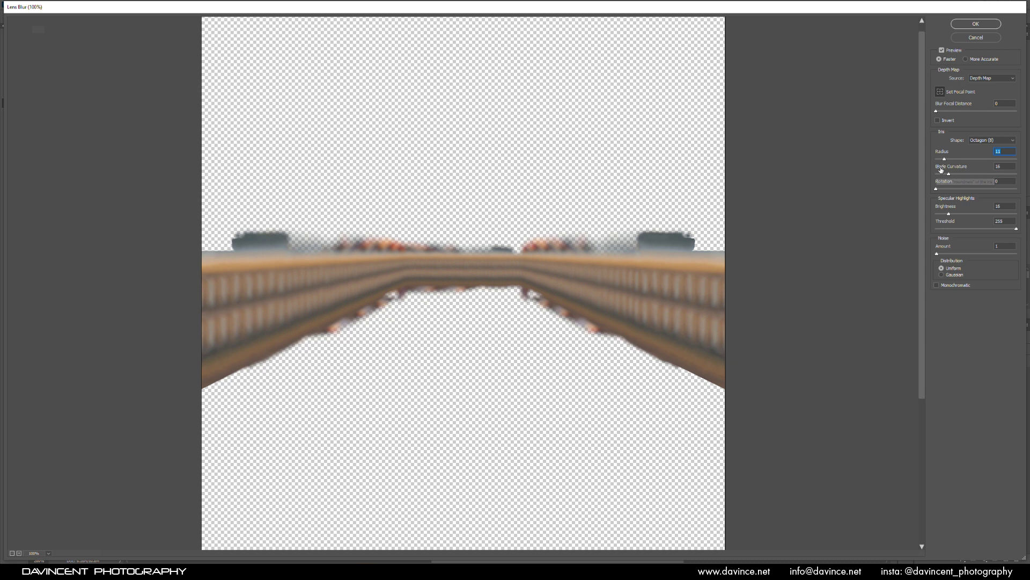
text(9)
click(975, 24)
key(ctrl+0)
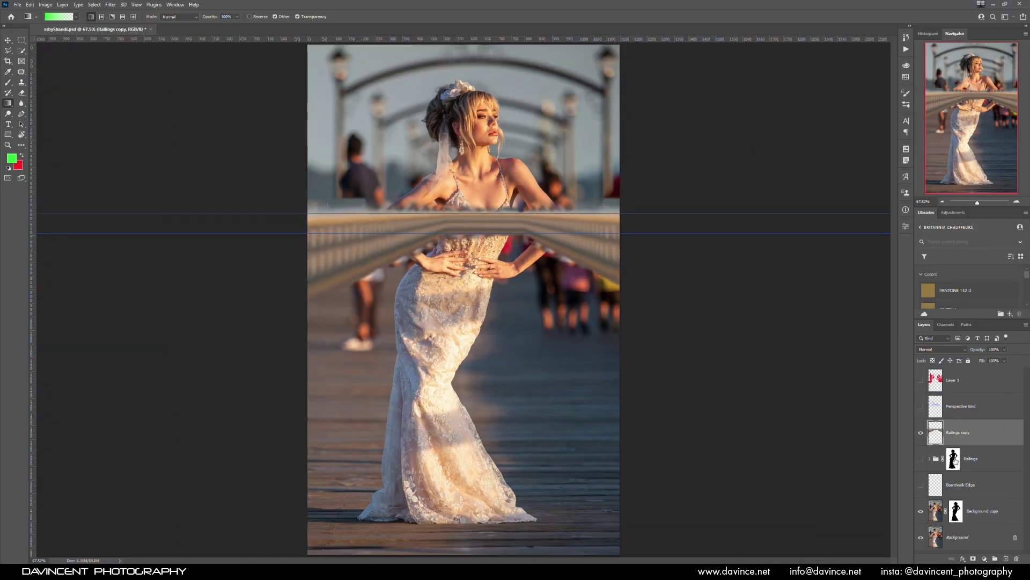
drag(953, 459, 956, 432)
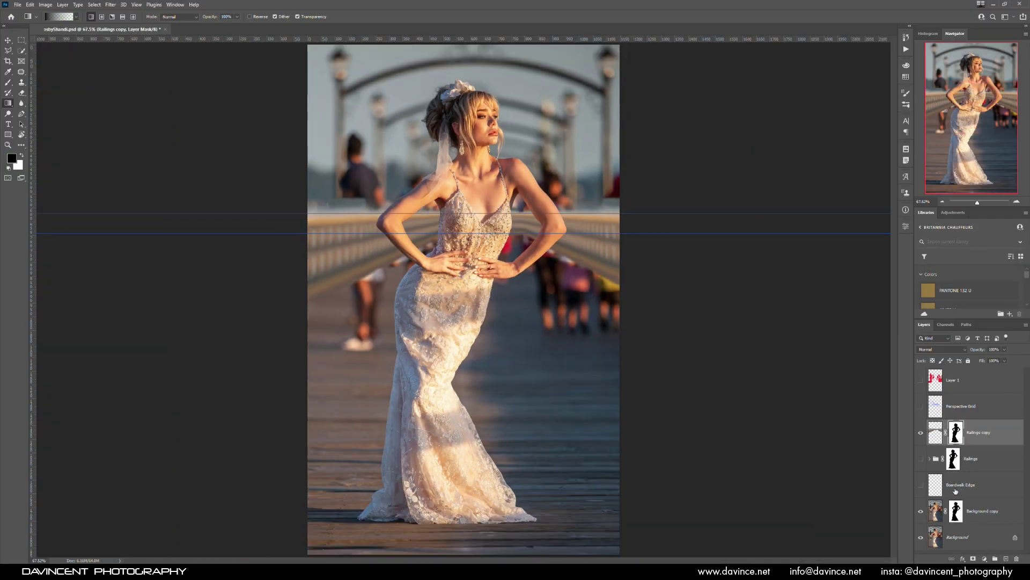
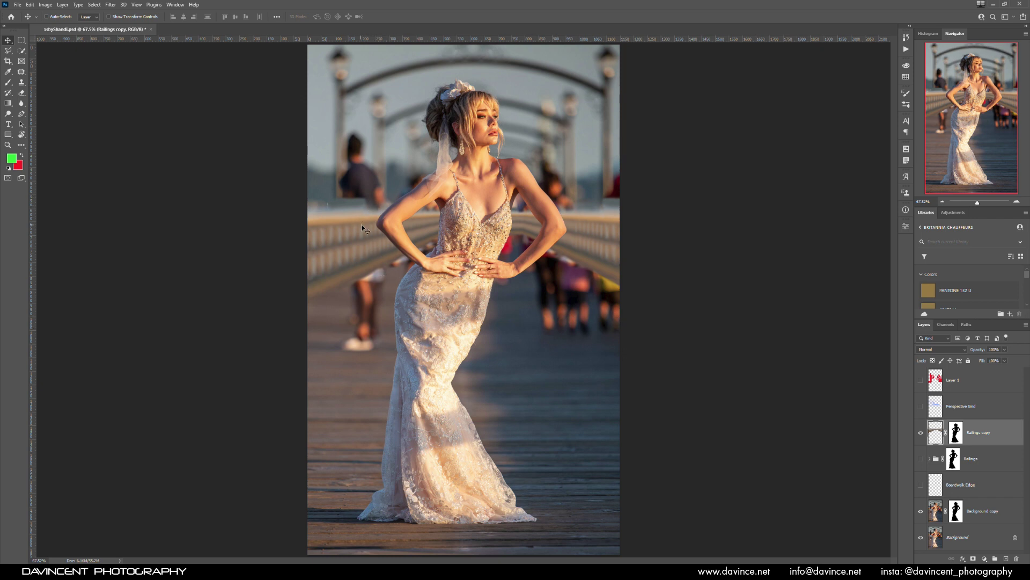
- Activate the Patch tool and change its patch mode from Content-Aware to Normal
click(22, 83)
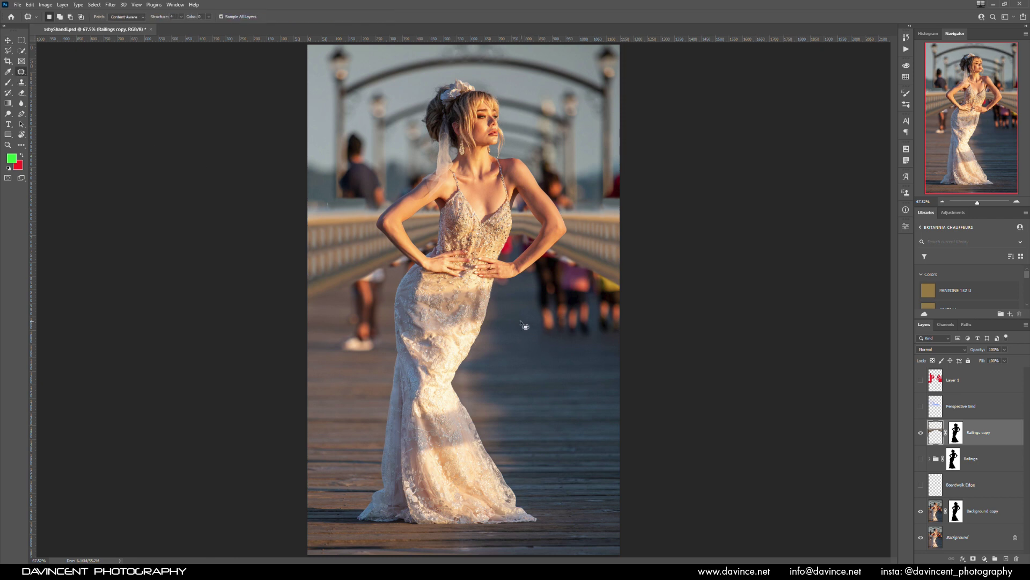
click(127, 17)
click(130, 29)
click(132, 17)
click(127, 25)
- Duplicate the Background copy layer and hide Railings copy, Background copy and Background so only the duplicate shows
click(933, 514)
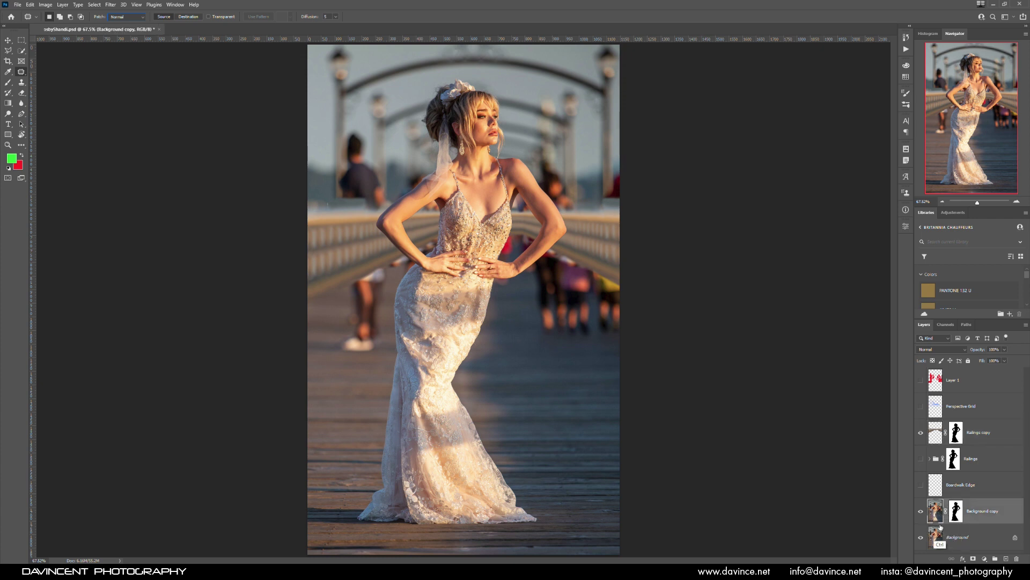
key(ctrl+j)
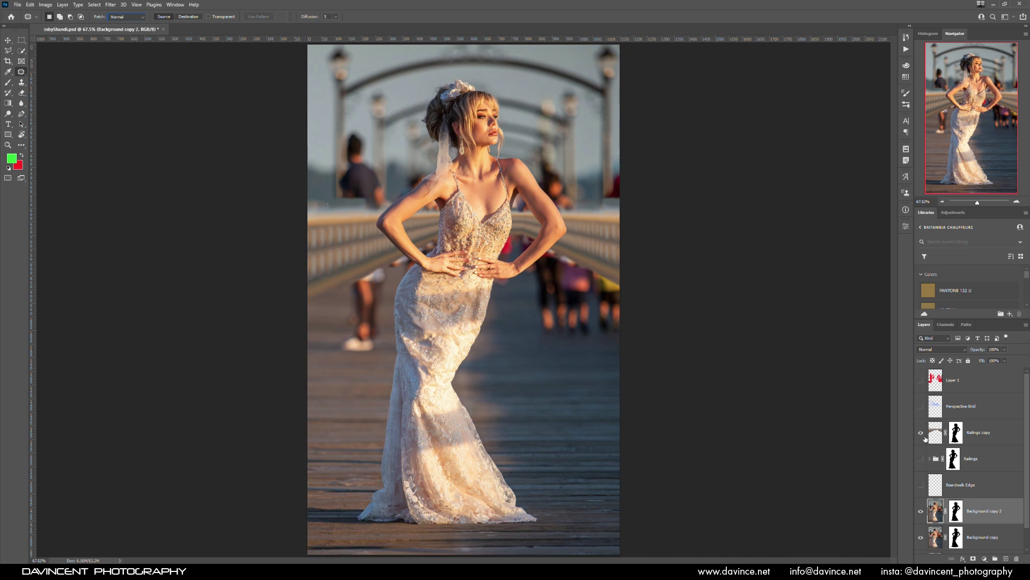
click(920, 460)
scroll(1024, 492, down, 1)
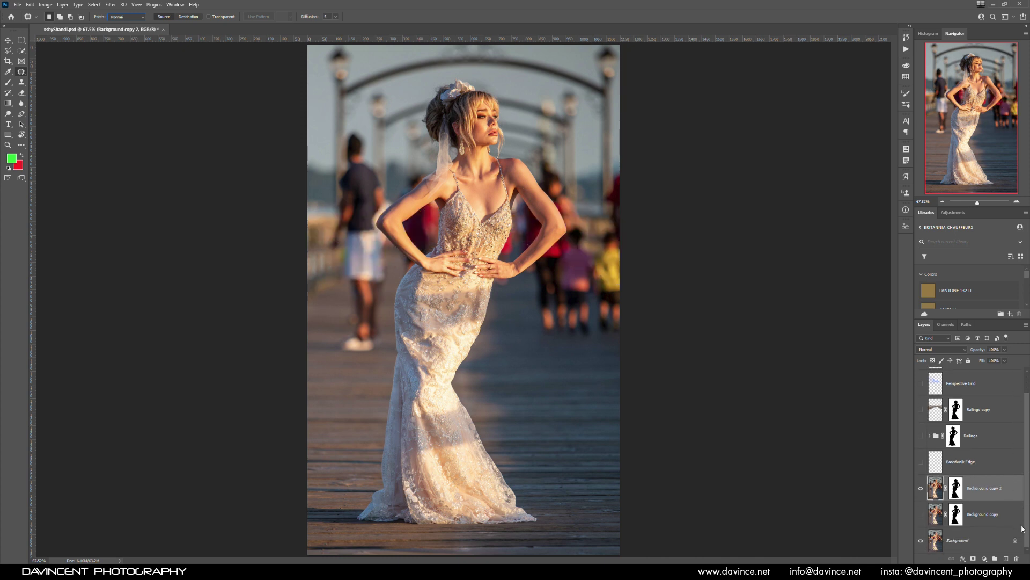
click(921, 540)
- Clone clean boardwalk over the reddish remnants below the bride's elbow and forearm cutout on Background copy 2
scroll(620, 280, up, 5)
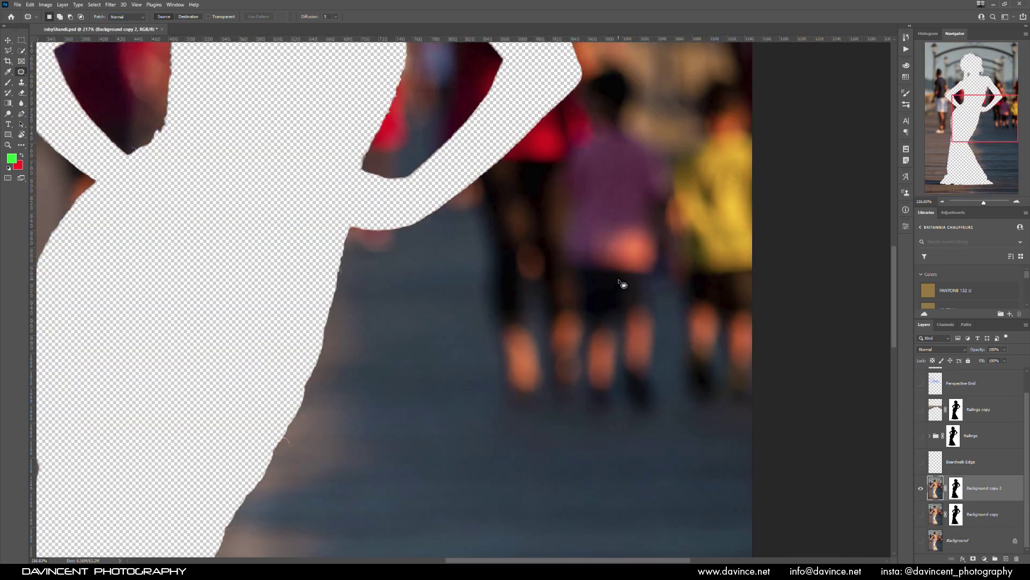
click(22, 83)
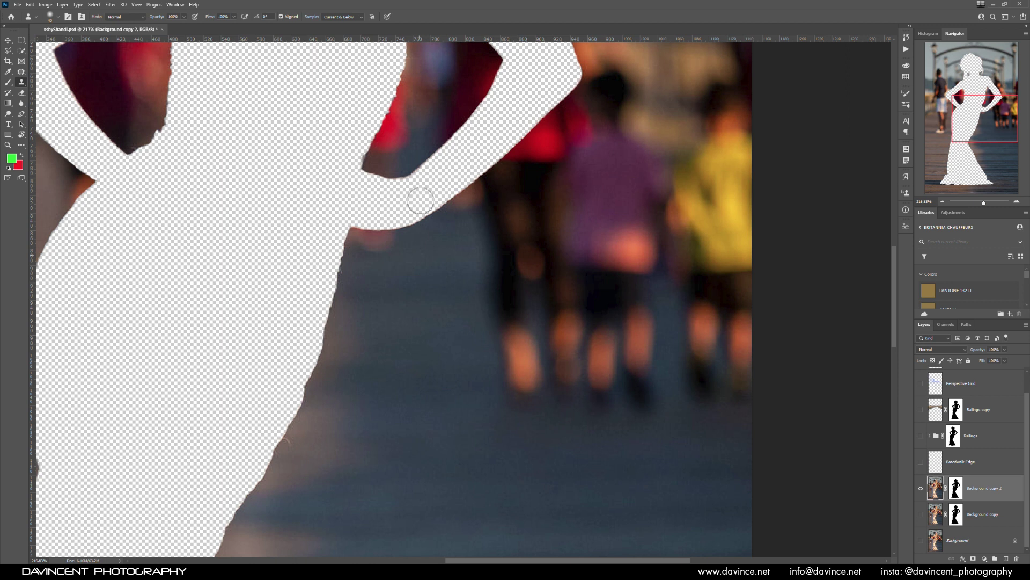
key(alt)
alt+click(438, 241)
mouse_move(396, 236)
mouse_down()
mouse_move(342, 232)
mouse_move(350, 244)
mouse_up()
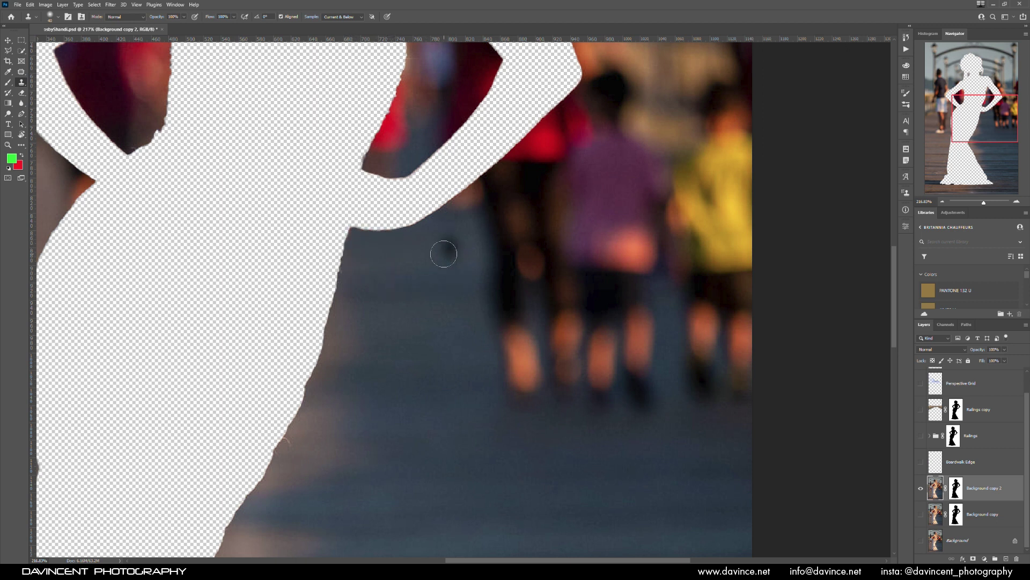
mouse_move(452, 217)
mouse_down()
mouse_move(456, 197)
mouse_move(472, 196)
mouse_up()
mouse_move(465, 204)
mouse_down()
mouse_move(475, 182)
mouse_move(465, 209)
mouse_move(450, 213)
mouse_move(481, 183)
mouse_move(451, 203)
mouse_up()
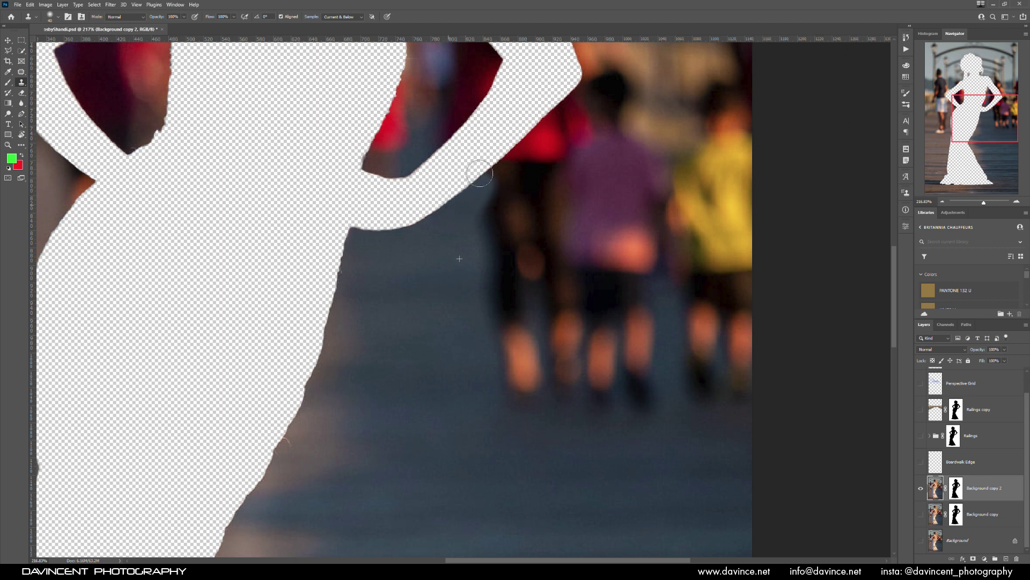
- Clone boardwalk strips above, beside and below the legs of the person nearest the bride's elbow to isolate them
click(558, 282)
drag(601, 254, 472, 223)
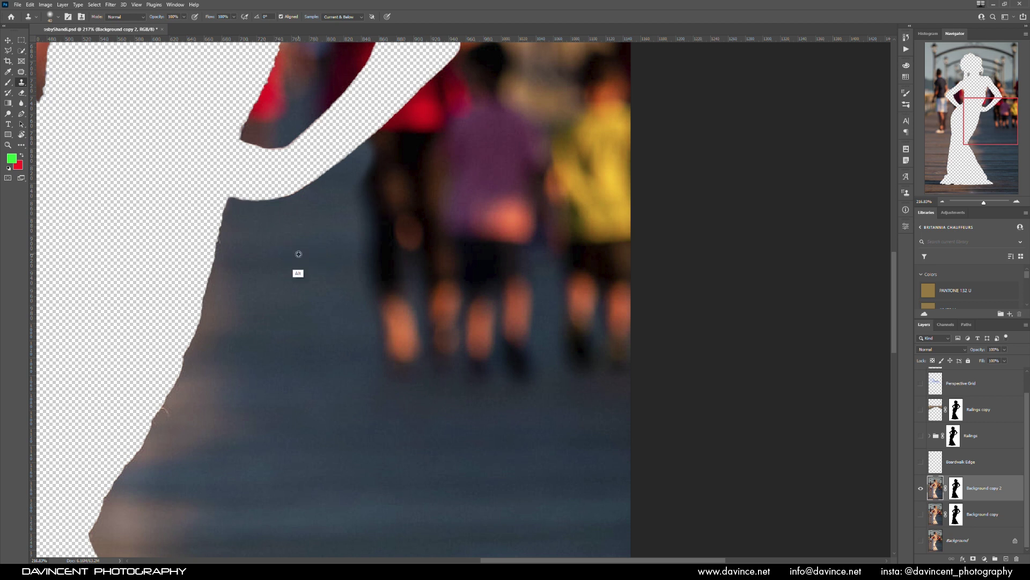
drag(451, 234, 460, 371)
alt+click(273, 240)
drag(373, 234, 452, 230)
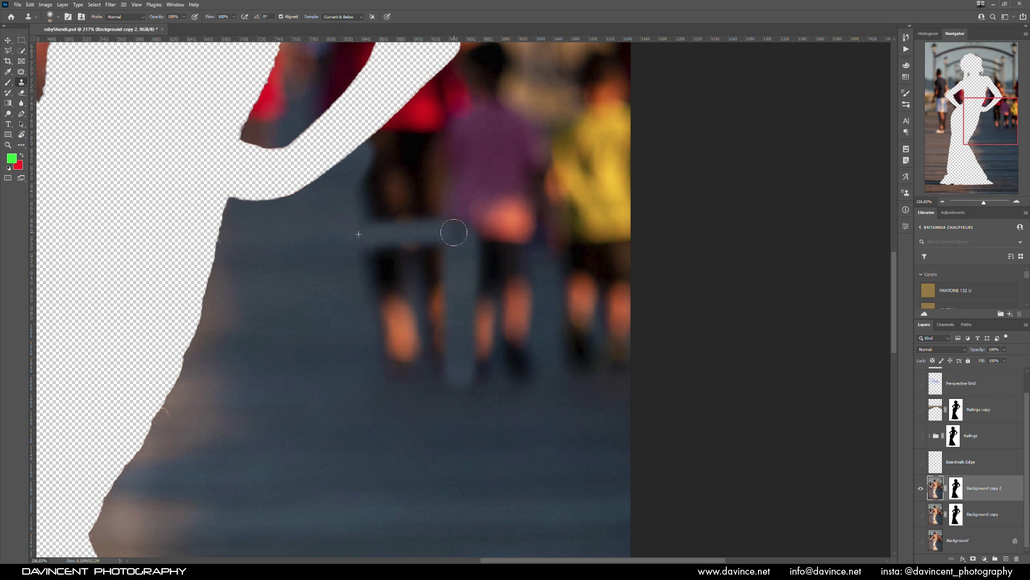
mouse_move(381, 392)
mouse_down()
mouse_move(432, 398)
mouse_move(394, 407)
mouse_move(383, 423)
mouse_move(439, 412)
mouse_up()
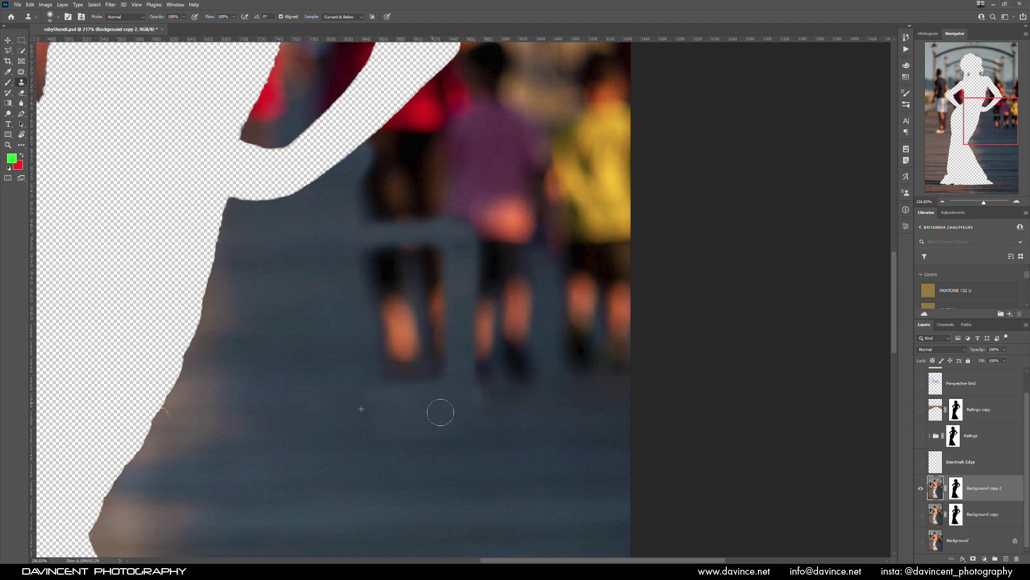
- Patch the isolated legs nearest the bride's elbow with clean boardwalk from beside the dress, and deselect
click(21, 72)
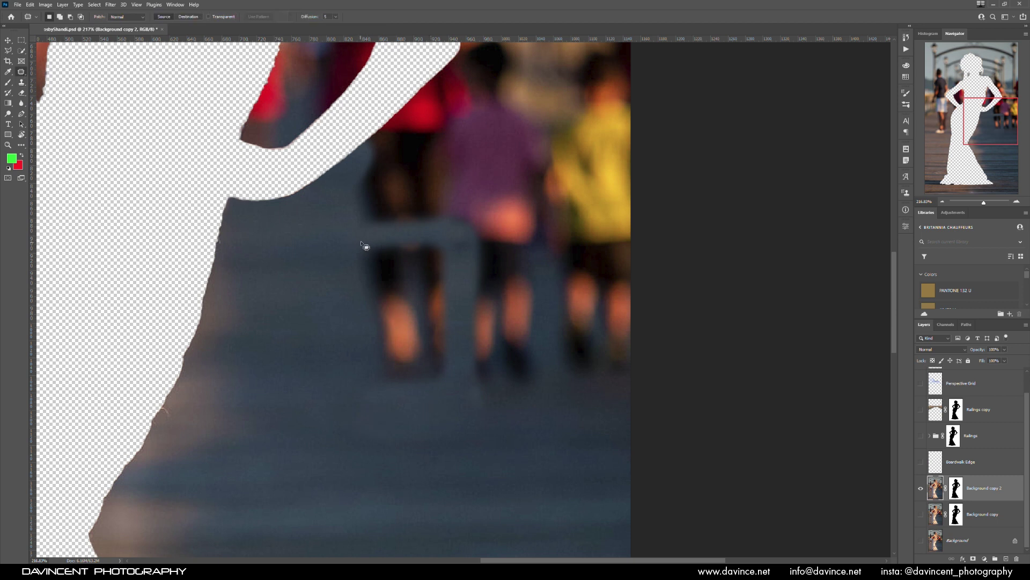
mouse_move(365, 246)
mouse_down()
mouse_move(467, 295)
mouse_move(364, 243)
mouse_up()
drag(424, 335, 325, 338)
key(ctrl+d)
- Clone boardwalk across the two children's upper legs and down between them to isolate each pair of legs
click(21, 82)
alt+click(282, 253)
mouse_move(462, 245)
mouse_down()
mouse_move(474, 247)
mouse_move(427, 249)
mouse_move(568, 257)
mouse_move(635, 241)
mouse_up()
alt+click(329, 259)
mouse_move(550, 259)
mouse_down()
mouse_move(553, 420)
mouse_move(595, 397)
mouse_move(500, 416)
mouse_move(556, 408)
mouse_move(554, 424)
mouse_move(508, 439)
mouse_move(574, 437)
mouse_move(460, 443)
mouse_move(605, 439)
mouse_up()
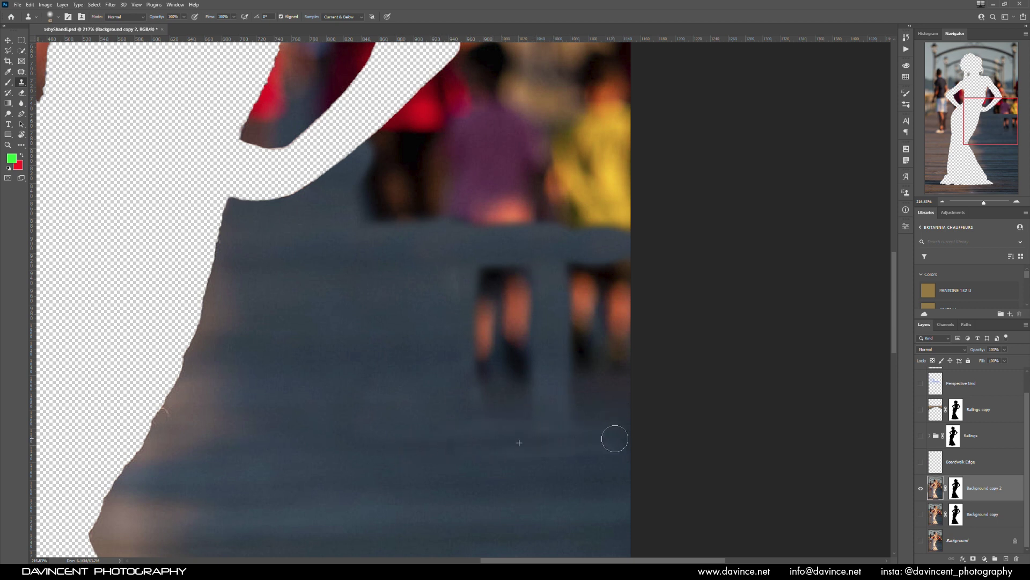
- Patch the two children's isolated legs and the leftover blotches with clean boardwalk texture, and clear the selection
click(21, 71)
mouse_move(472, 251)
mouse_down()
mouse_move(474, 435)
mouse_move(554, 258)
mouse_move(358, 343)
mouse_up()
mouse_move(631, 248)
mouse_down()
mouse_move(545, 298)
mouse_move(660, 424)
mouse_up()
drag(559, 407, 470, 405)
key(ctrl+d)
drag(353, 356, 361, 353)
mouse_move(362, 393)
mouse_down()
mouse_move(280, 393)
mouse_move(296, 393)
mouse_up()
mouse_move(435, 353)
mouse_down()
mouse_move(477, 398)
mouse_move(439, 353)
mouse_up()
drag(437, 394, 359, 397)
key(ctrl+d)
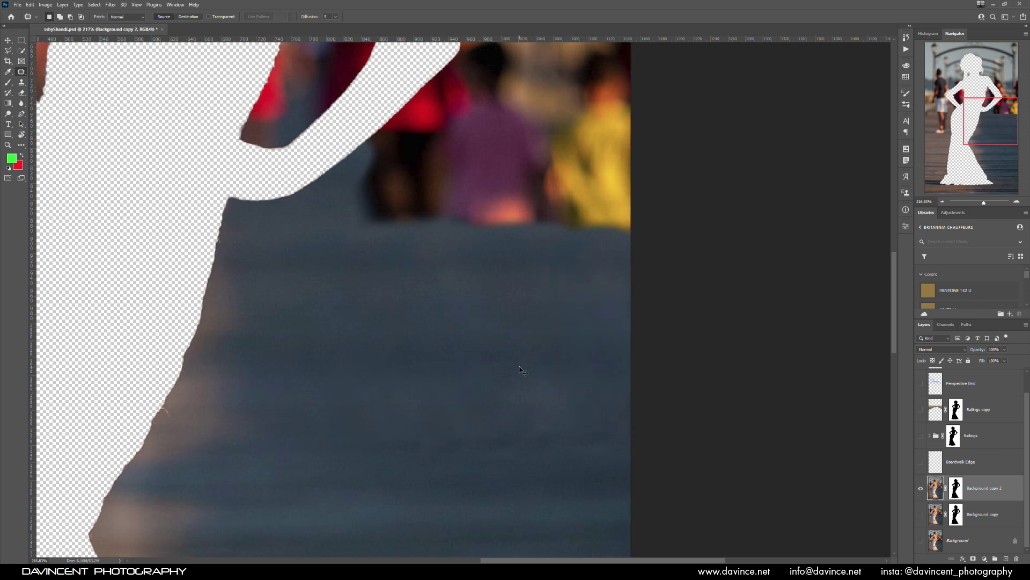
- Start isolating the legs of the man at the image's left with the Clone Stamp tool
key(ctrl+0)
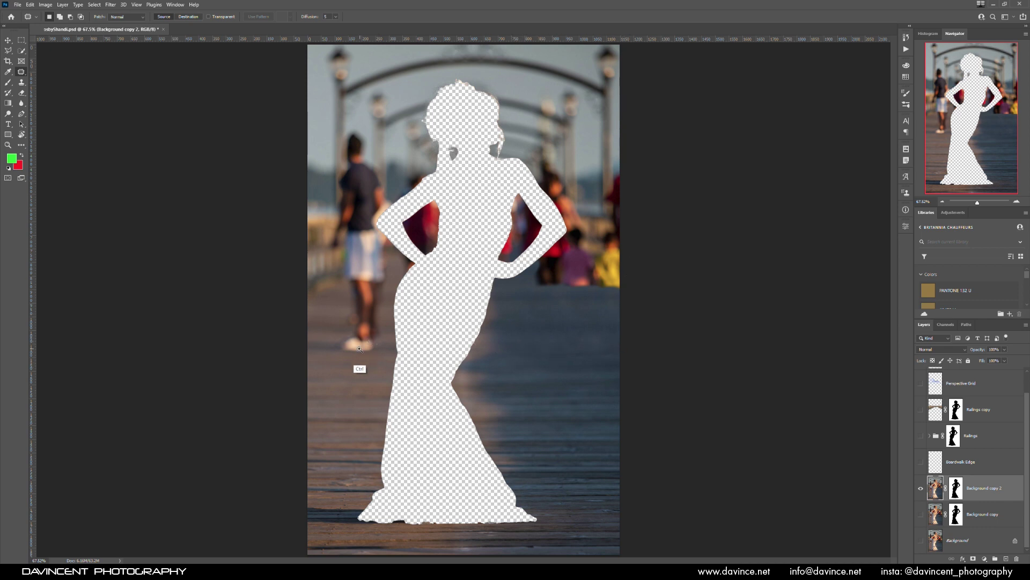
drag(359, 347, 414, 291)
click(22, 83)
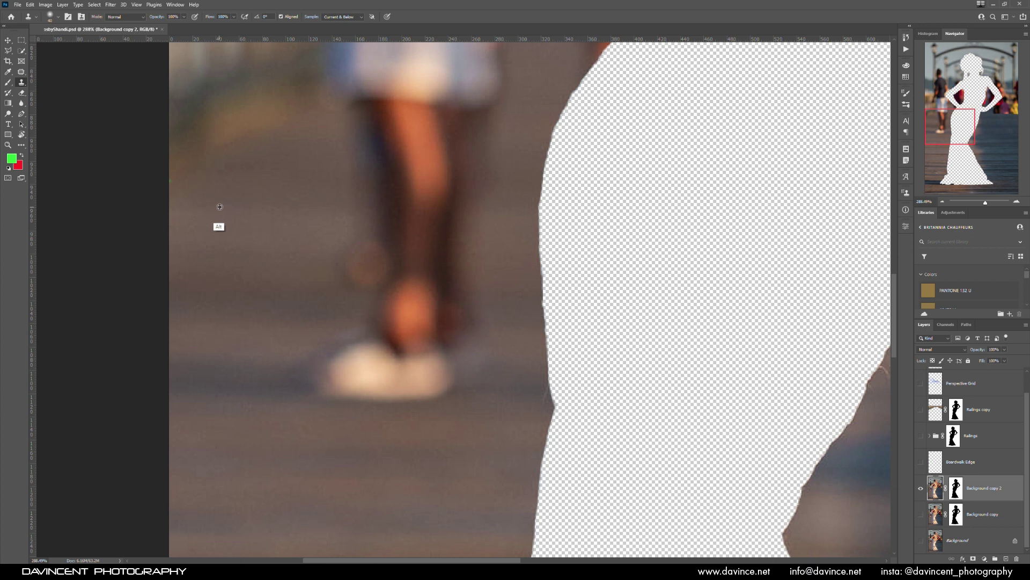
- Clone boardwalk texture over the standing man's lower legs and shoes and the dark patch beside the figure's hip on Background copy 2
mouse_move(372, 208)
mouse_down()
mouse_move(444, 205)
mouse_move(381, 210)
mouse_move(433, 218)
mouse_move(368, 235)
mouse_move(354, 312)
mouse_move(369, 337)
mouse_move(345, 384)
mouse_move(464, 219)
mouse_move(445, 249)
mouse_move(457, 320)
mouse_move(472, 290)
mouse_up()
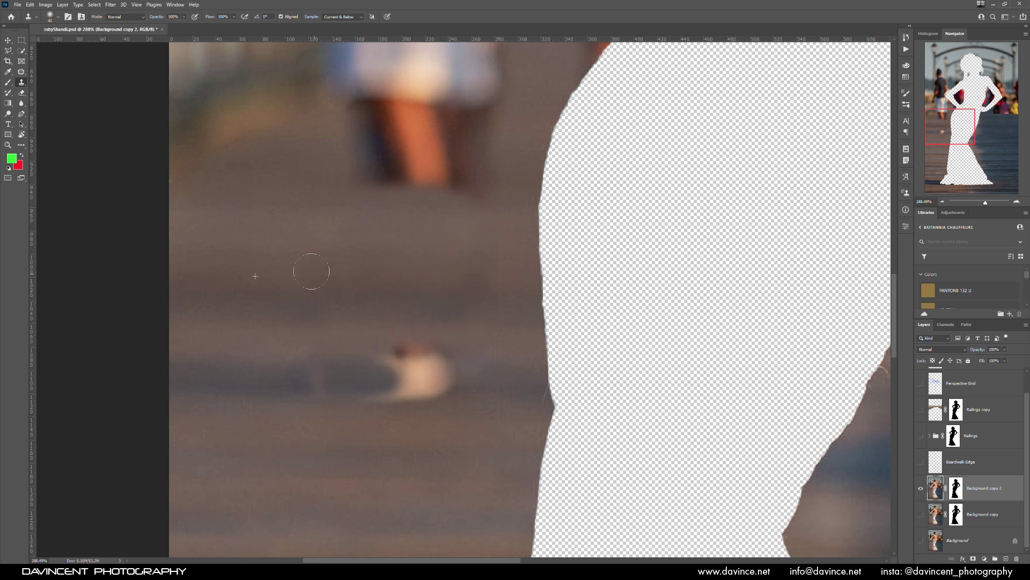
mouse_move(297, 360)
mouse_down()
mouse_move(312, 377)
mouse_move(309, 397)
mouse_move(391, 359)
mouse_move(435, 367)
mouse_move(445, 386)
mouse_move(468, 347)
mouse_move(514, 389)
mouse_up()
drag(446, 293, 419, 401)
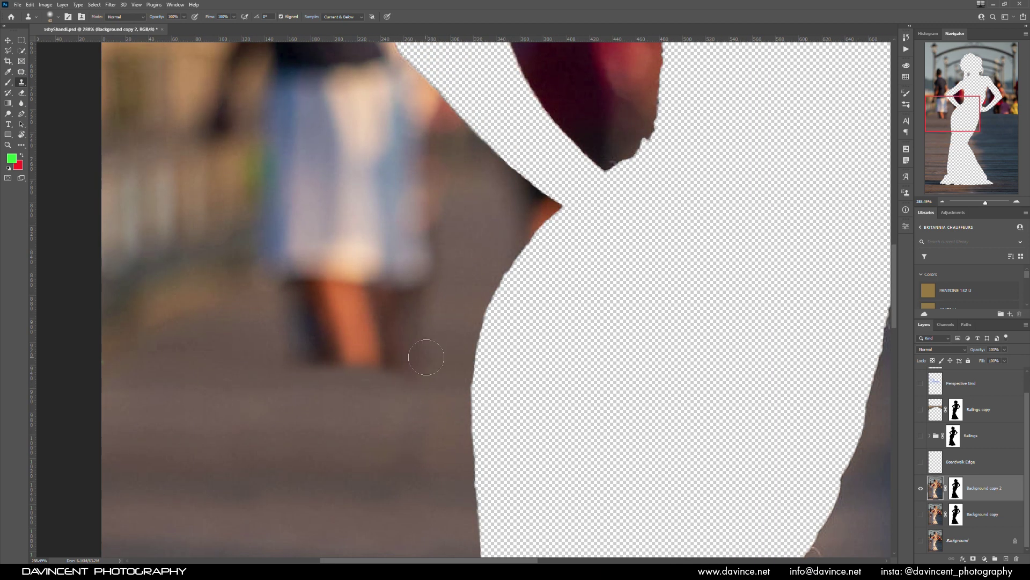
mouse_move(563, 208)
mouse_down()
mouse_move(508, 204)
mouse_move(490, 230)
mouse_move(500, 271)
mouse_move(425, 351)
mouse_move(390, 348)
mouse_up()
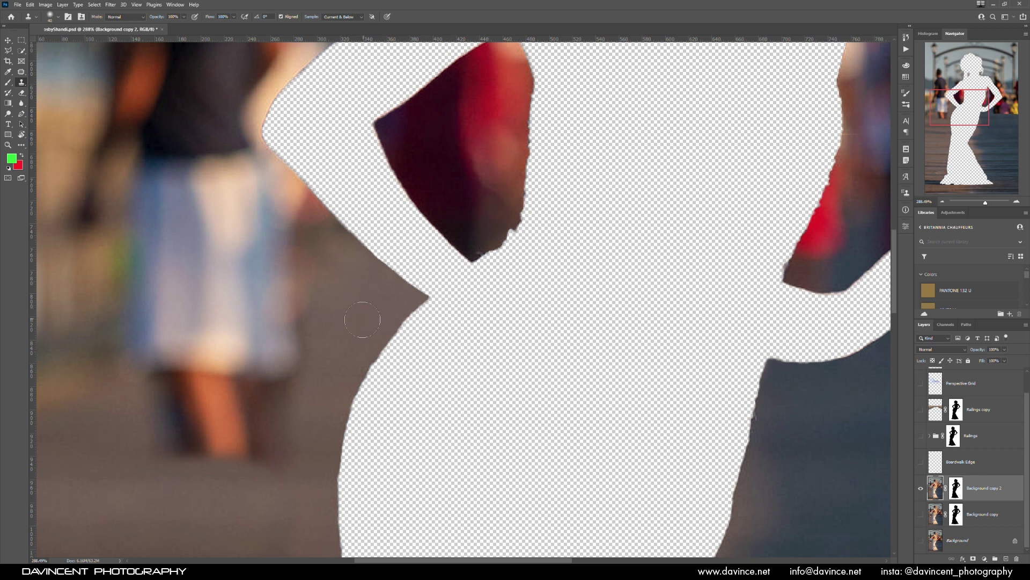
mouse_move(303, 338)
mouse_down()
mouse_move(268, 336)
mouse_move(303, 311)
mouse_move(308, 271)
mouse_move(271, 327)
mouse_up()
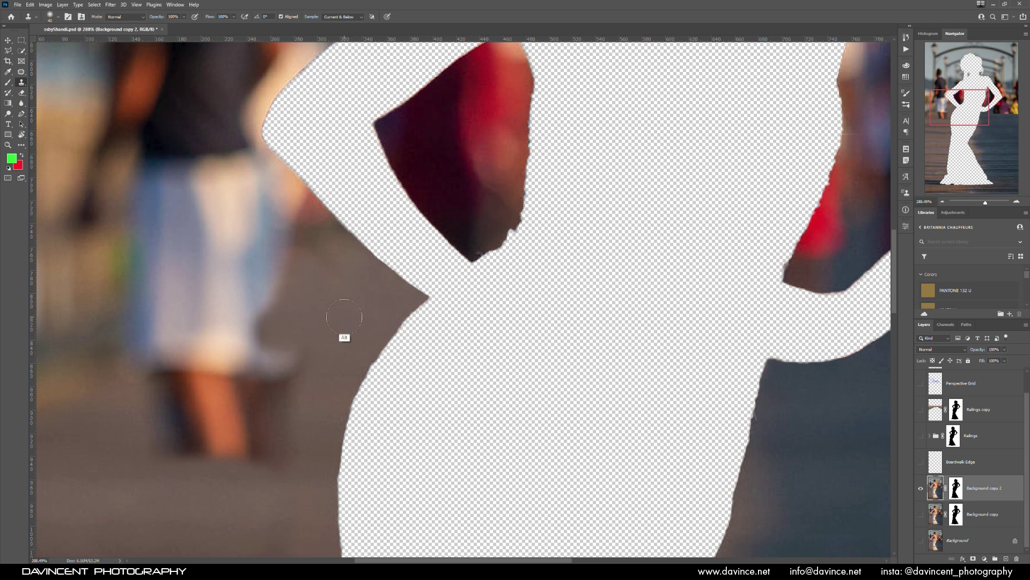
- Clone boardwalk into the lower part of the left arm gap and check the coverage by showing and hiding Railings copy
alt+click(347, 310)
mouse_move(455, 229)
mouse_down()
mouse_move(483, 236)
mouse_move(445, 215)
mouse_move(506, 220)
mouse_move(534, 166)
mouse_up()
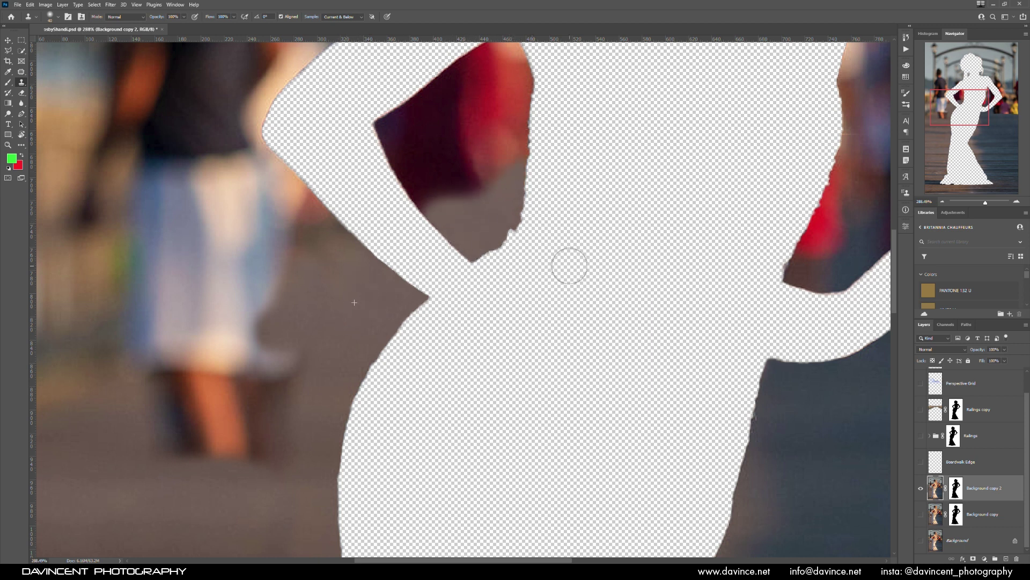
click(920, 409)
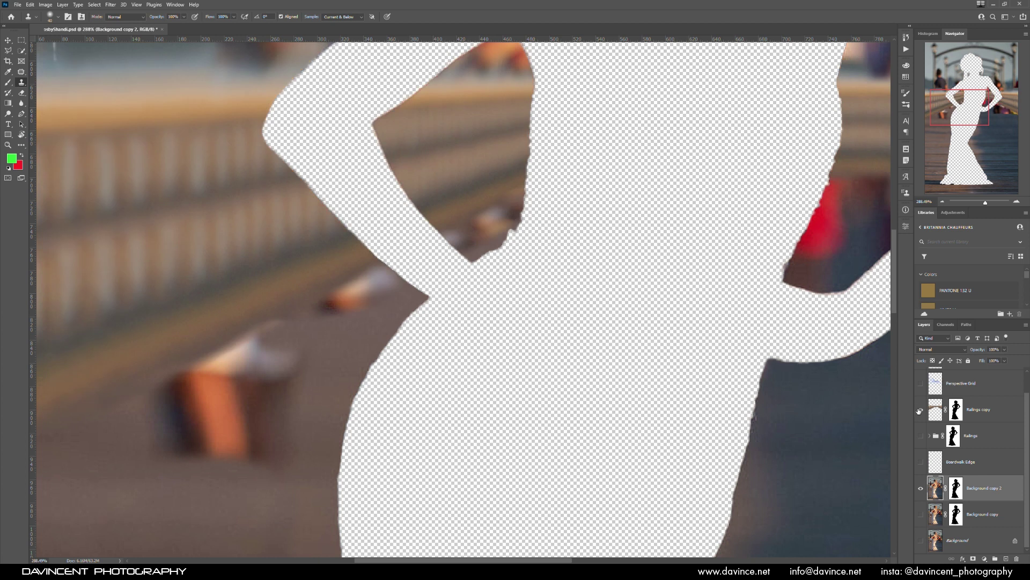
click(920, 409)
click(920, 410)
click(919, 410)
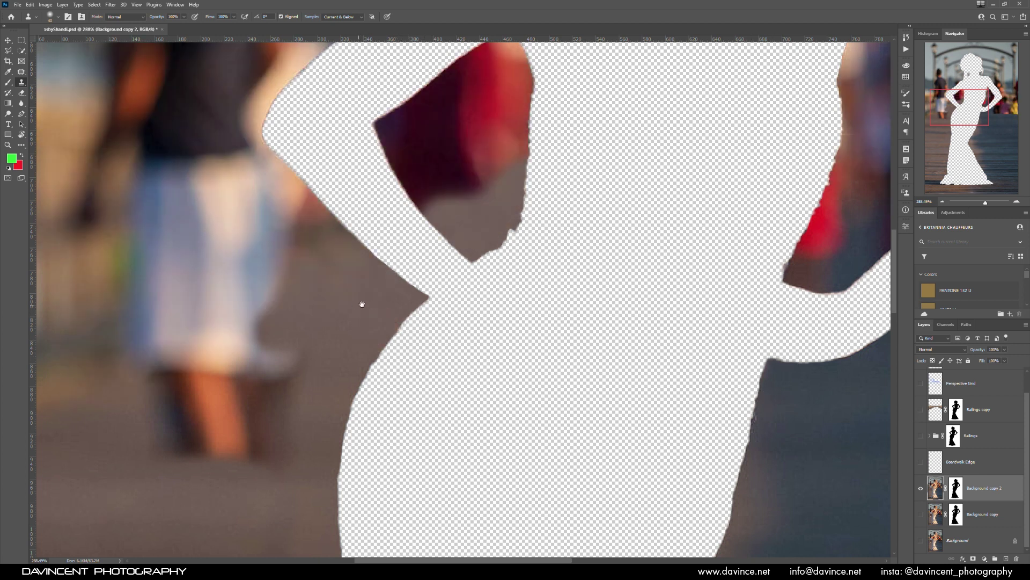
- Clone boardwalk diagonally over the man's remaining legs and lower shorts, and check it against the Railings copy layer
drag(361, 299, 518, 287)
alt+click(505, 342)
mouse_move(429, 344)
mouse_down()
mouse_move(433, 437)
mouse_move(379, 400)
mouse_move(359, 408)
mouse_move(343, 343)
mouse_move(322, 413)
mouse_move(292, 396)
mouse_move(267, 406)
mouse_up()
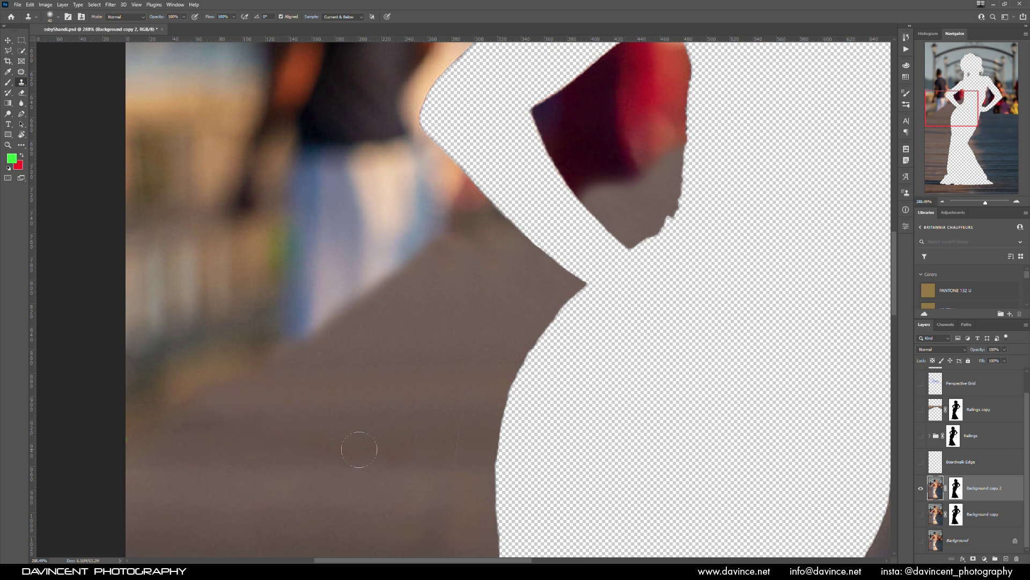
click(919, 410)
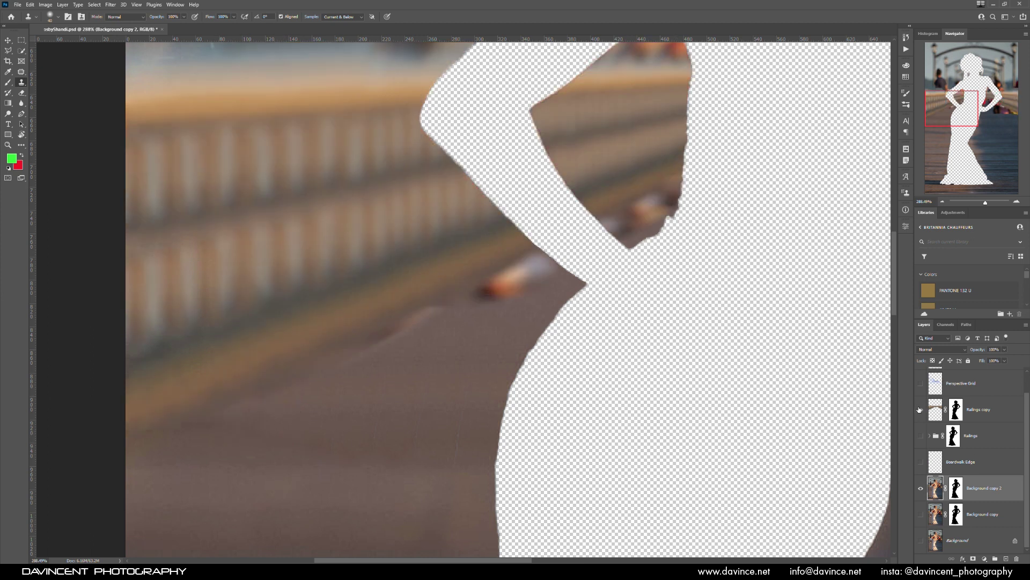
click(920, 411)
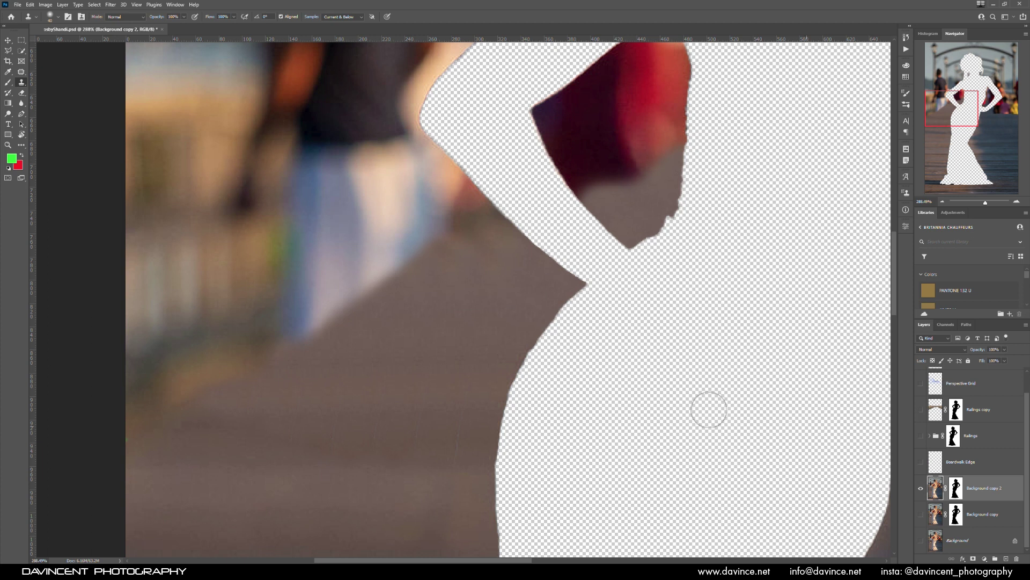
- Clone blue-grey boardwalk over the upper and middle parts of the blurred people beside the figure's right-hand elbow
drag(588, 213, 493, 375)
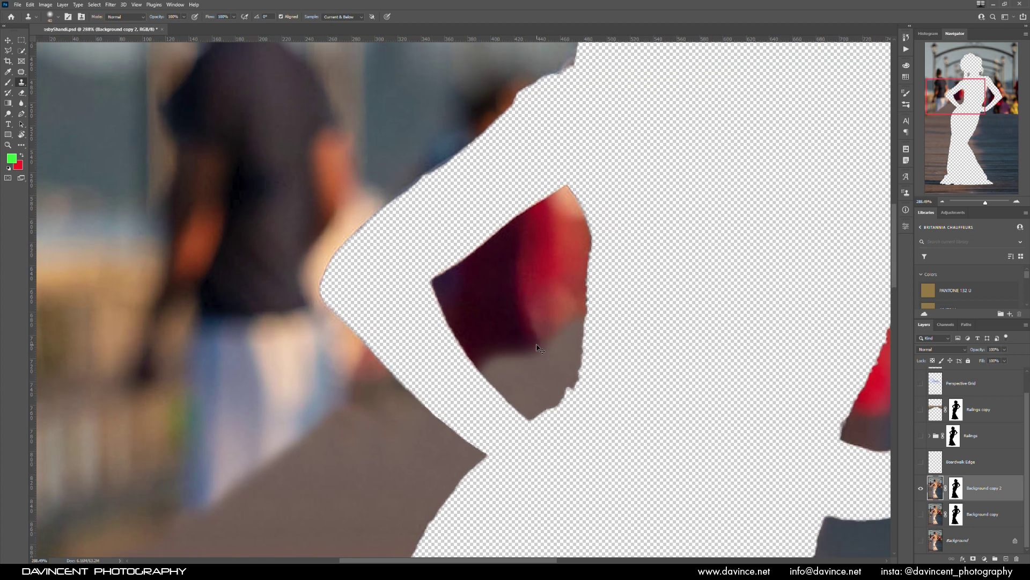
key(ctrl+0)
mouse_move(582, 264)
mouse_down()
mouse_move(630, 247)
mouse_move(625, 256)
mouse_up()
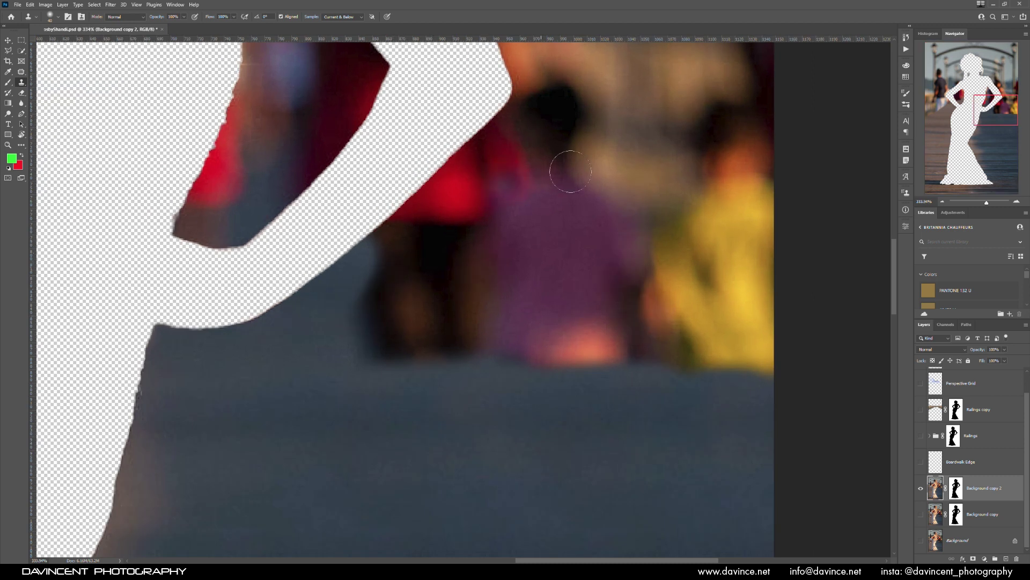
drag(616, 246, 581, 159)
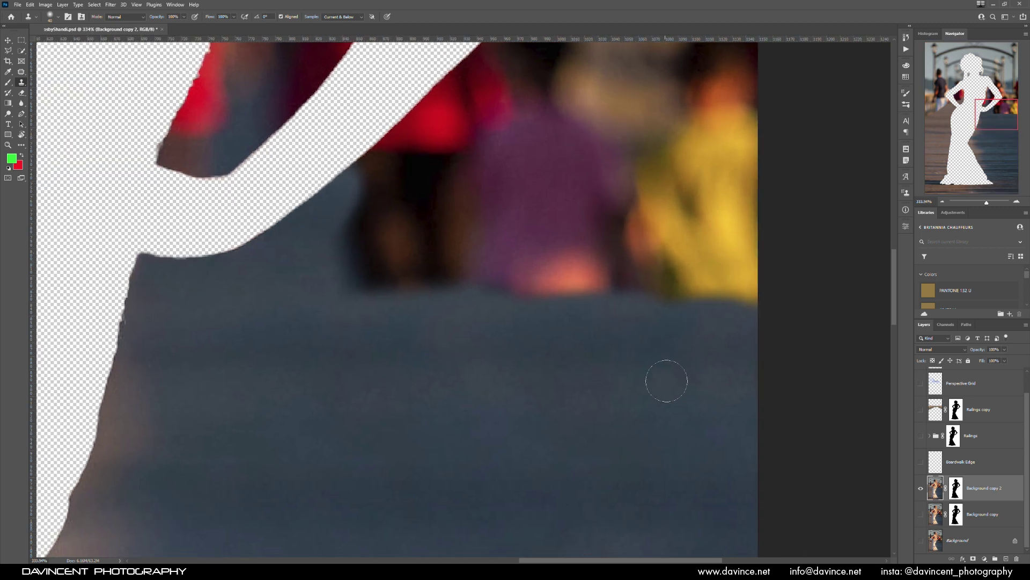
alt+click(712, 382)
mouse_move(724, 86)
mouse_down()
mouse_move(412, 93)
mouse_move(676, 96)
mouse_move(365, 156)
mouse_up()
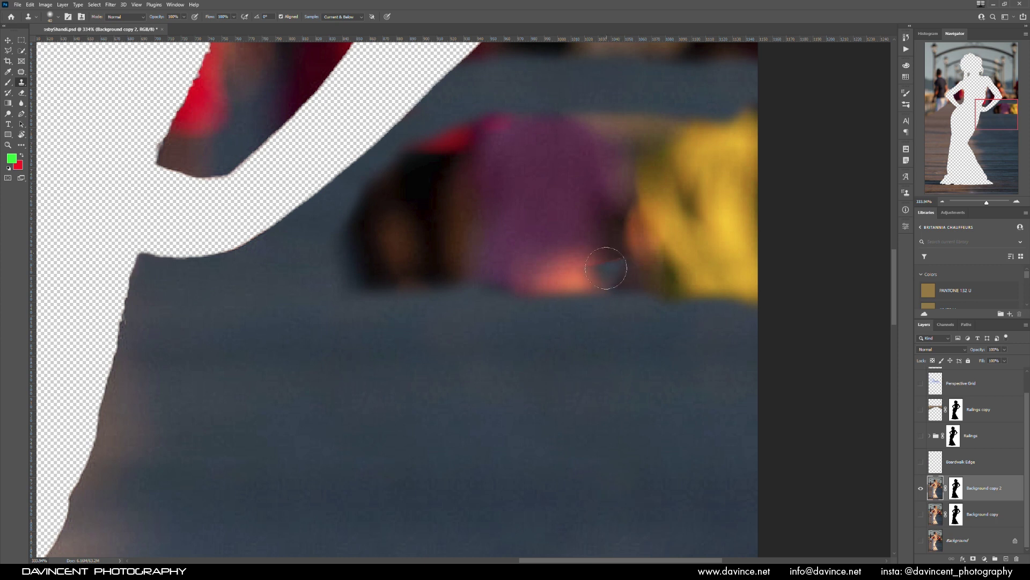
mouse_move(593, 279)
mouse_down()
mouse_move(597, 134)
mouse_move(584, 114)
mouse_up()
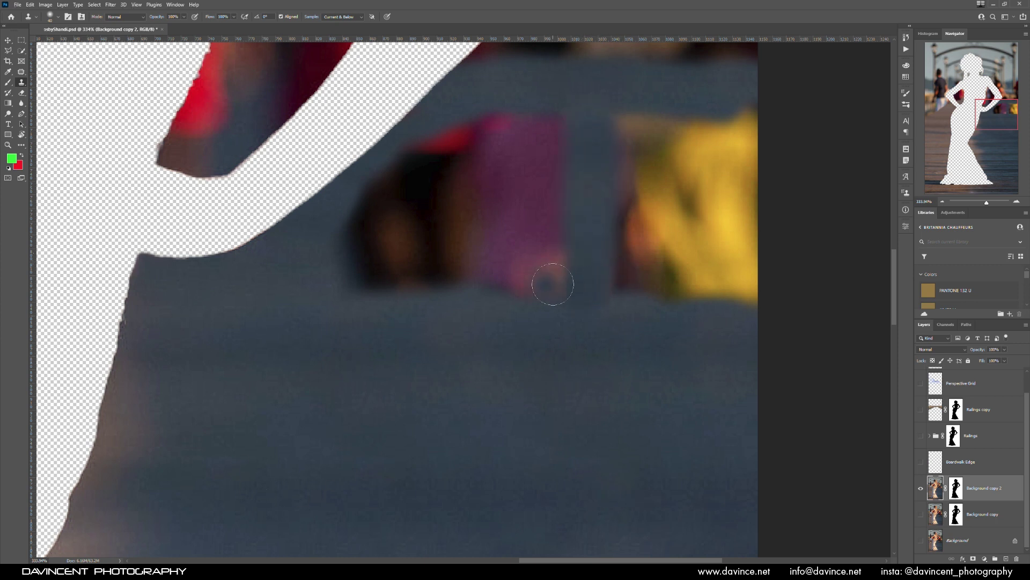
- Cover the remaining blurred people beside the right-hand elbow with boardwalk using the Patch tool, and deselect
key(j)
mouse_move(382, 151)
mouse_down()
mouse_move(339, 186)
mouse_move(355, 322)
mouse_move(543, 341)
mouse_move(593, 251)
mouse_move(587, 129)
mouse_move(466, 109)
mouse_move(378, 146)
mouse_up()
mouse_move(406, 333)
mouse_down()
mouse_move(412, 449)
mouse_move(432, 541)
mouse_move(432, 497)
mouse_move(436, 521)
mouse_up()
scroll(483, 462, up, 2)
scroll(483, 461, right, 2)
mouse_move(521, 126)
mouse_down()
mouse_move(431, 209)
mouse_move(601, 414)
mouse_move(743, 266)
mouse_move(673, 129)
mouse_up()
drag(483, 188, 499, 432)
key(ctrl+d)
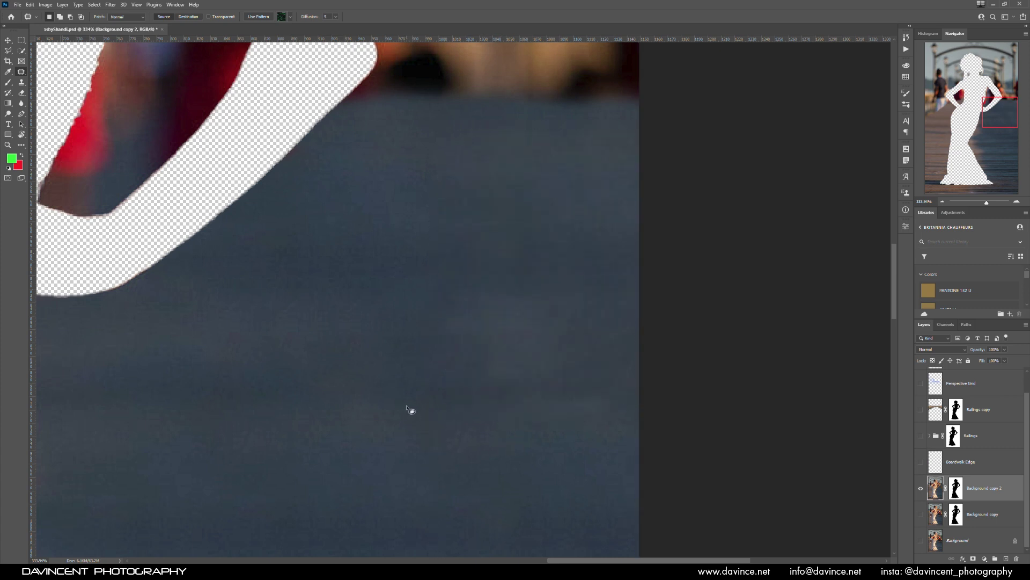
- Clone boardwalk with the Clone Stamp into the lower part of the right arm gap and compare it with Railings copy
key(ctrl+0)
drag(522, 243, 554, 223)
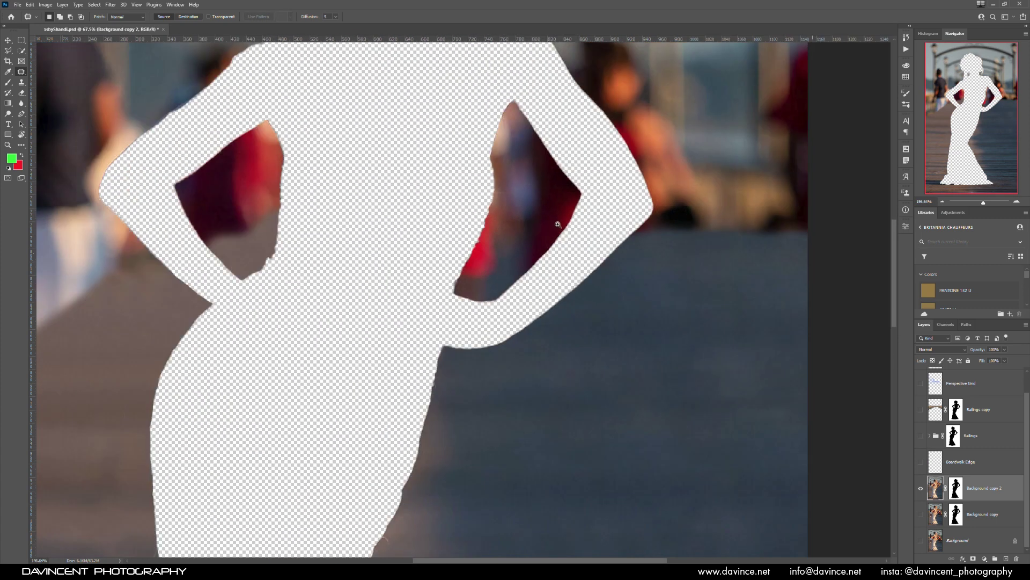
click(23, 86)
alt+click(760, 279)
mouse_move(523, 265)
mouse_down()
mouse_move(514, 260)
mouse_move(535, 263)
mouse_up()
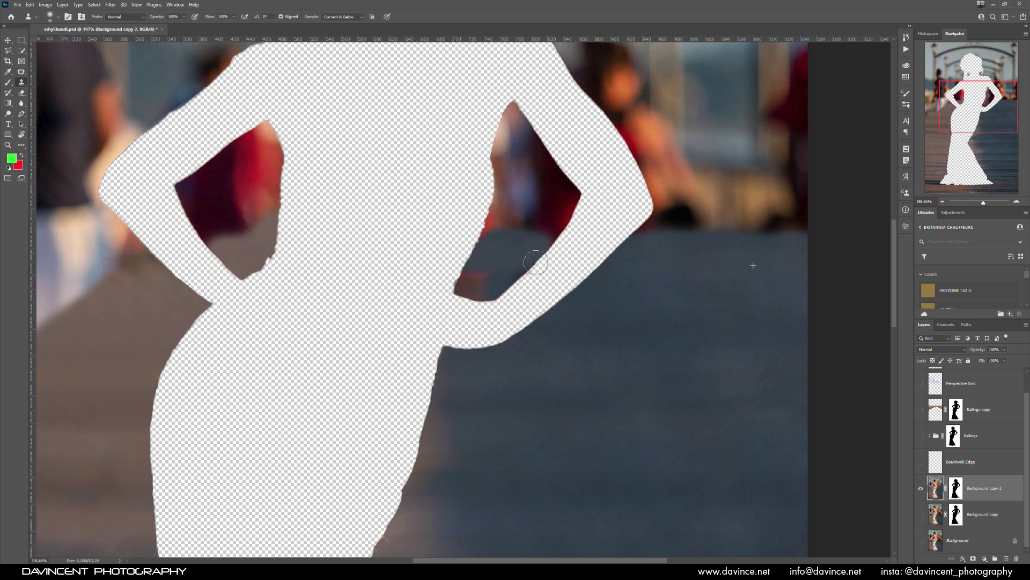
click(921, 409)
click(921, 410)
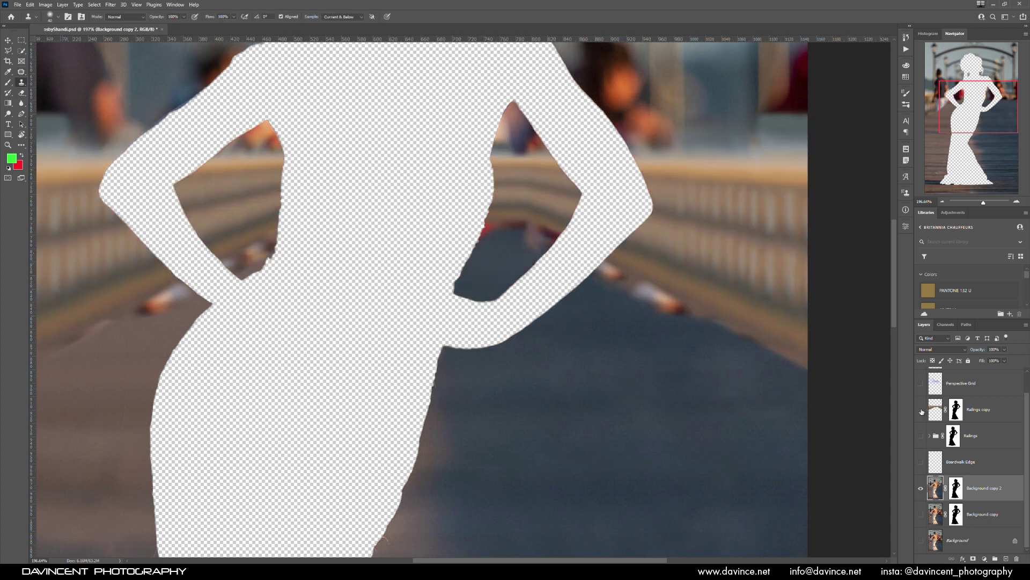
- Extend the cloned boardwalk higher over the leftover red areas in the right arm gap and recheck it against Railings copy
mouse_move(574, 247)
mouse_down()
mouse_move(514, 223)
mouse_move(472, 229)
mouse_move(573, 226)
mouse_move(540, 230)
mouse_up()
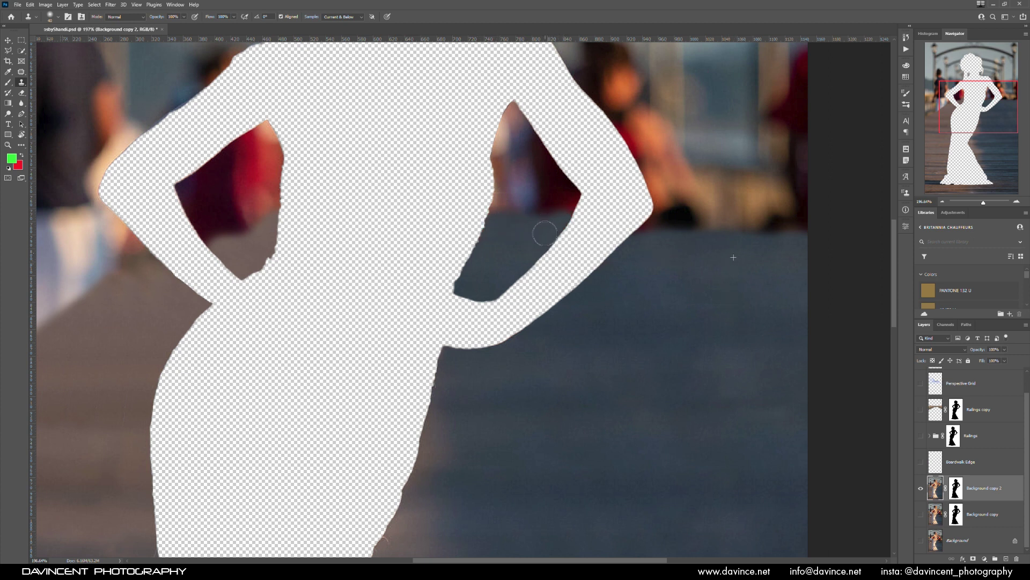
click(921, 410)
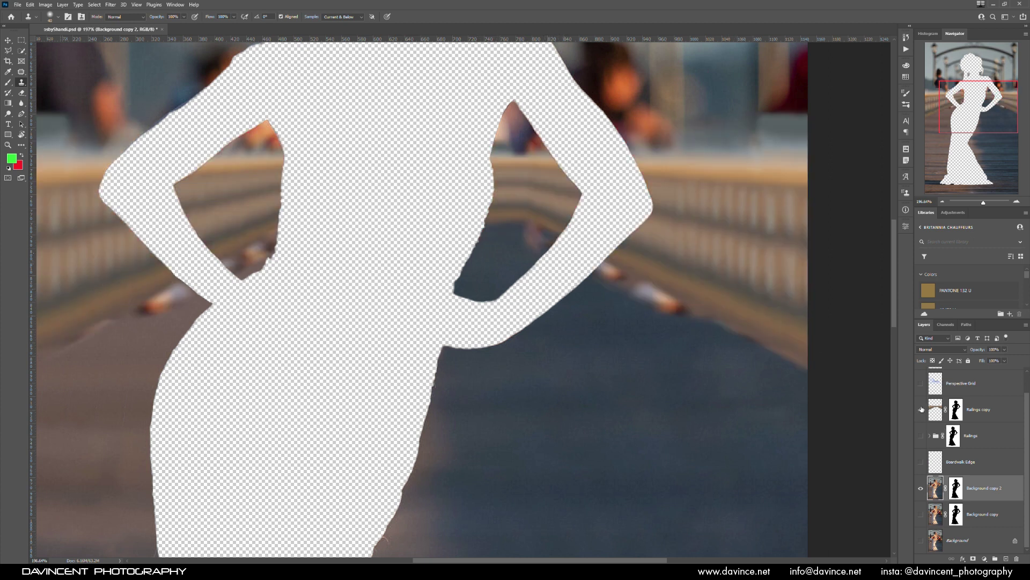
click(920, 410)
drag(686, 301, 660, 398)
drag(661, 226, 671, 402)
key(ctrl+0)
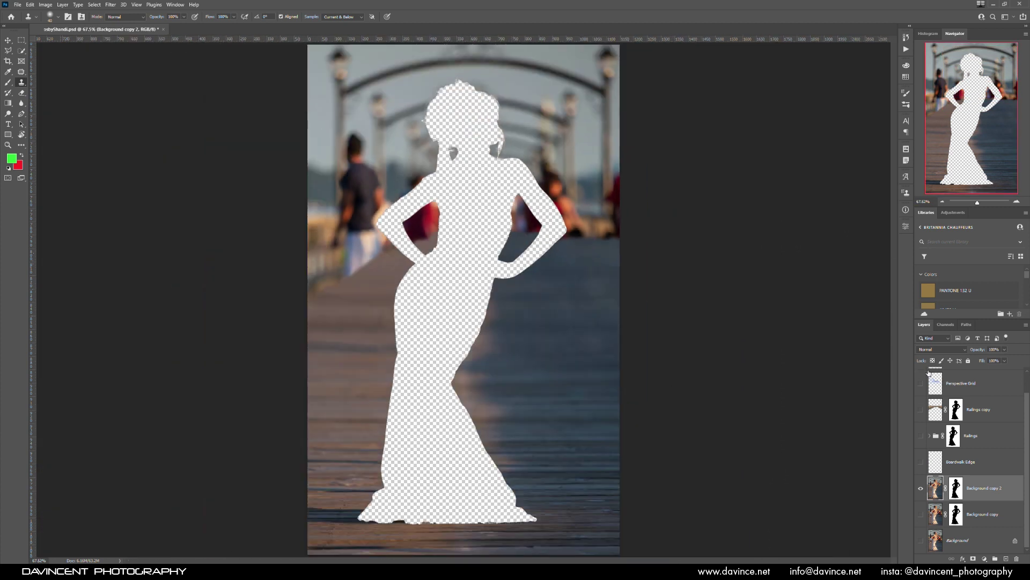
- Show the Railings copy and Background layers, and compare the full image with the railings on and off
click(921, 410)
click(921, 541)
key(v)
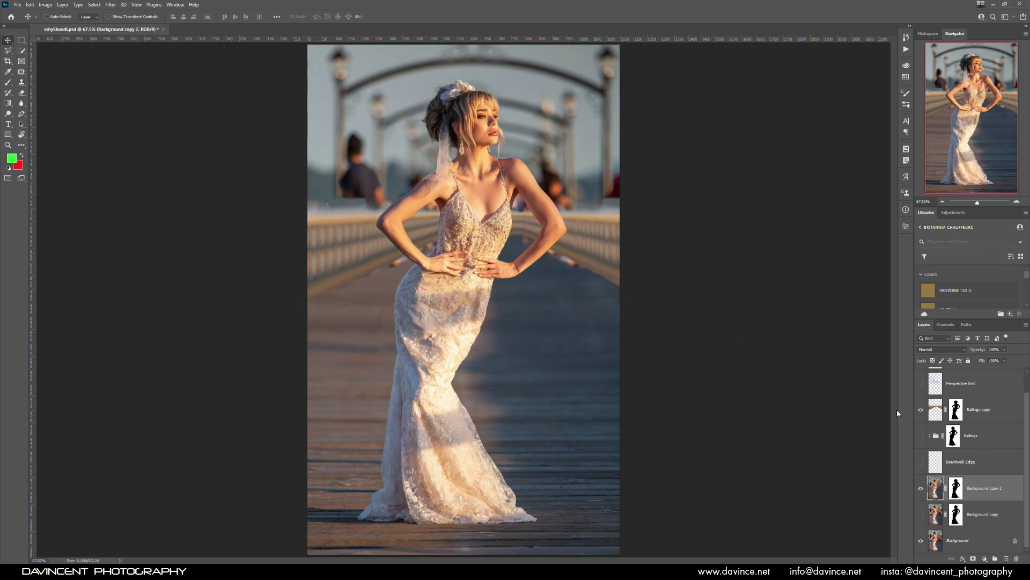
click(920, 412)
click(921, 410)
- Group the layers from Railings copy through Background copy 2 under the name Cleanup
click(975, 411)
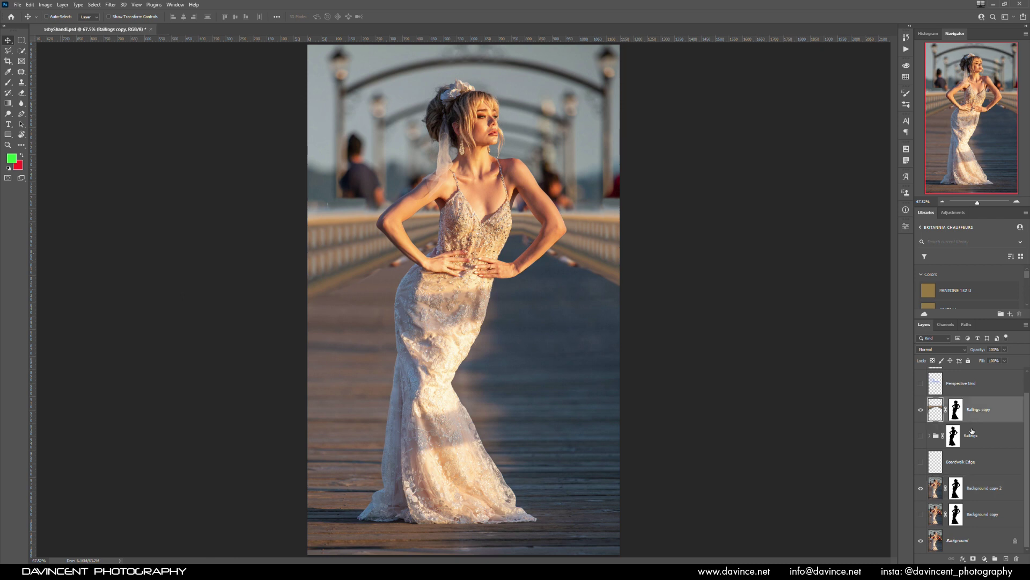
shift+click(977, 490)
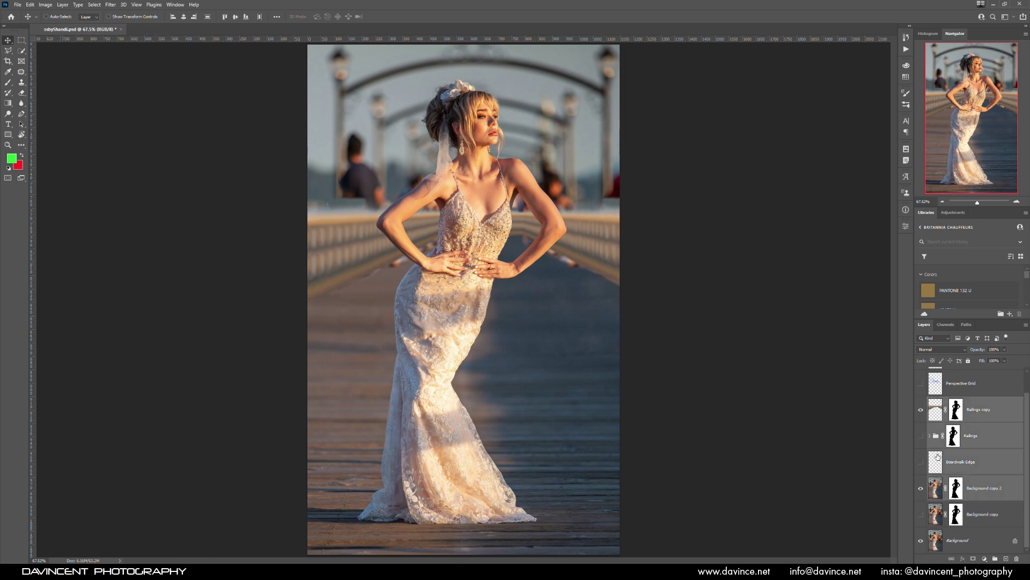
click(995, 560)
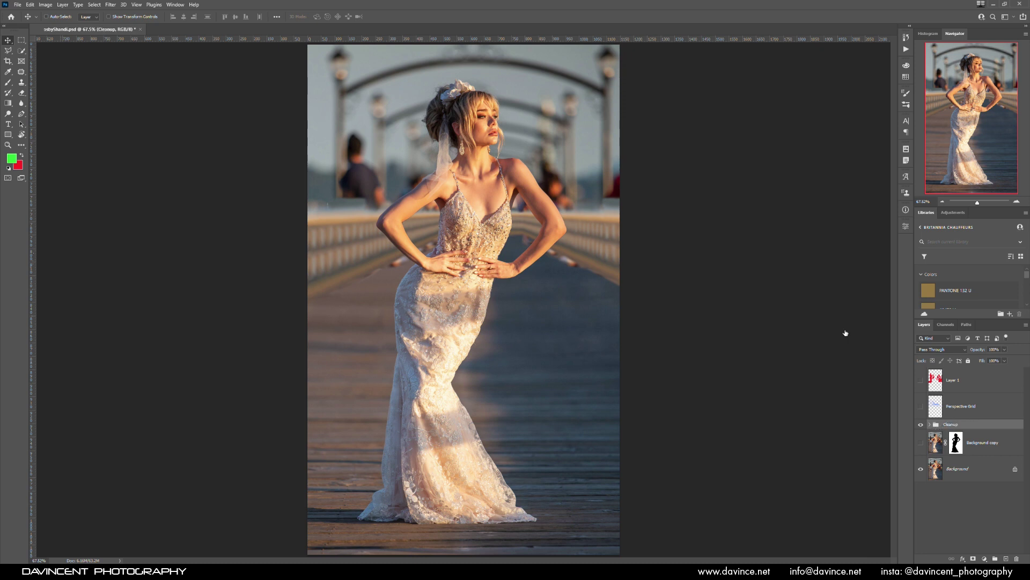
- Put the silhouette mask on the Cleanup group, delete Background copy 2's own mask without applying it, and toggle the group mask to check it
click(929, 424)
drag(967, 443, 968, 489)
scroll(1022, 462, down, 2)
key(Return)
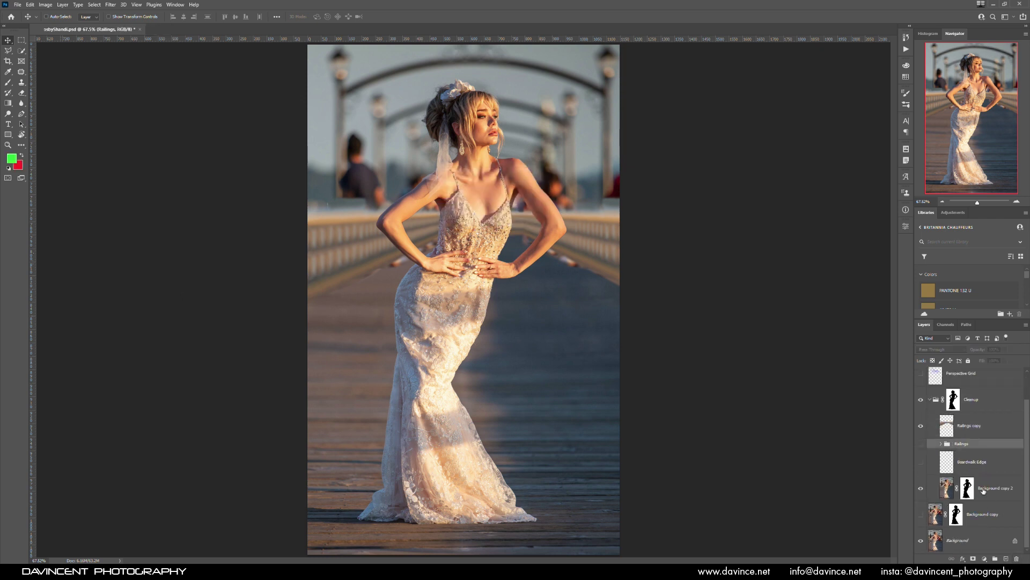
click(1017, 559)
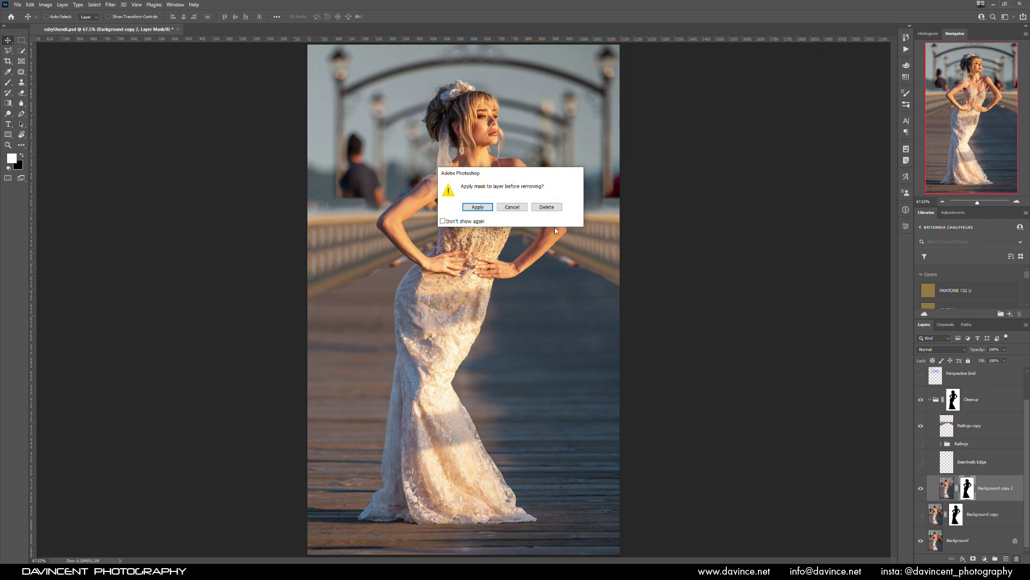
click(546, 210)
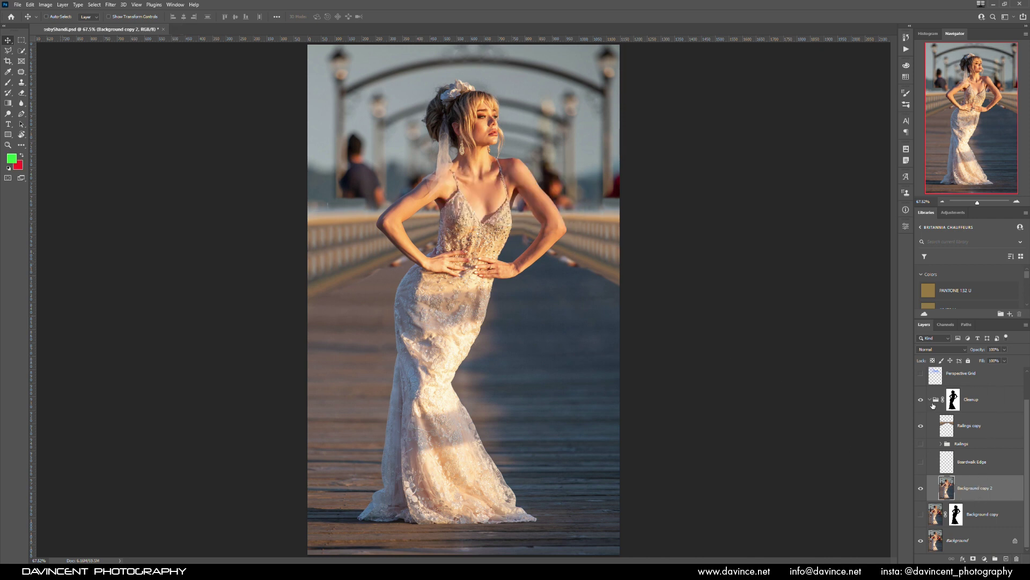
shift+click(952, 399)
shift+click(953, 399)
shift+click(953, 400)
shift+click(953, 400)
- Add a layer mask to Railings copy and paint black with a soft brush to hide the leftover feet along the right railing's base
click(969, 425)
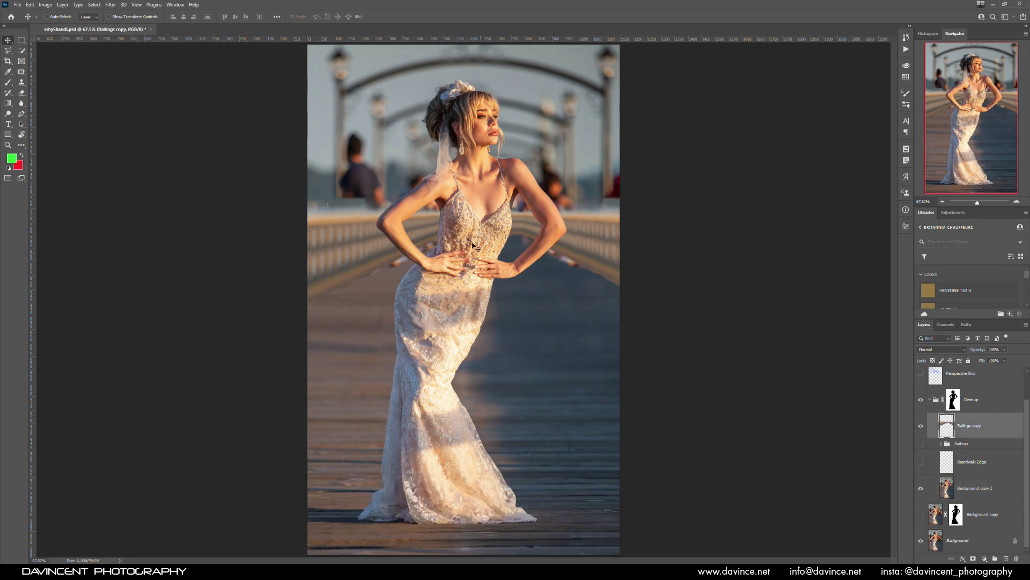
click(971, 559)
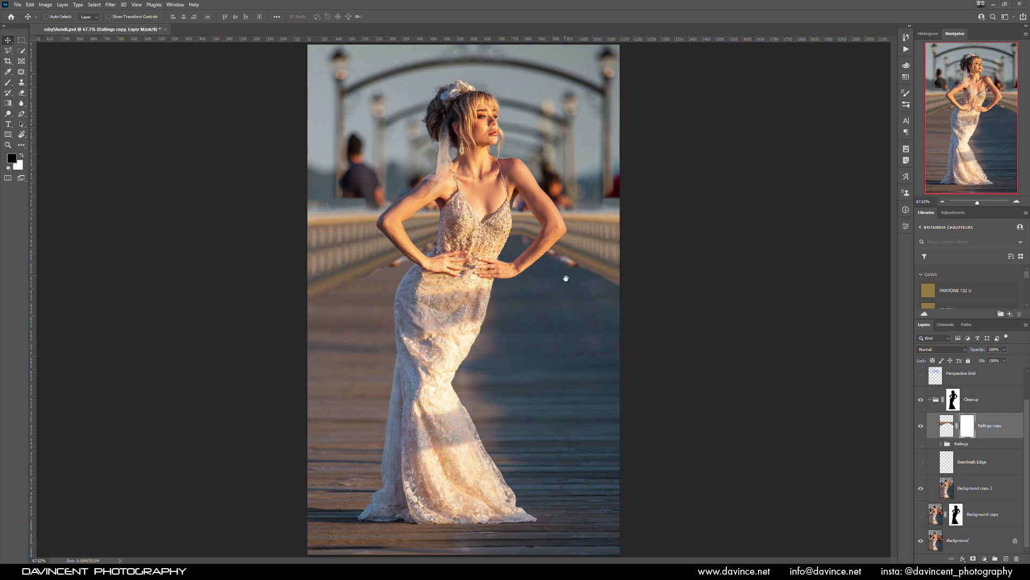
scroll(564, 284, up, 3)
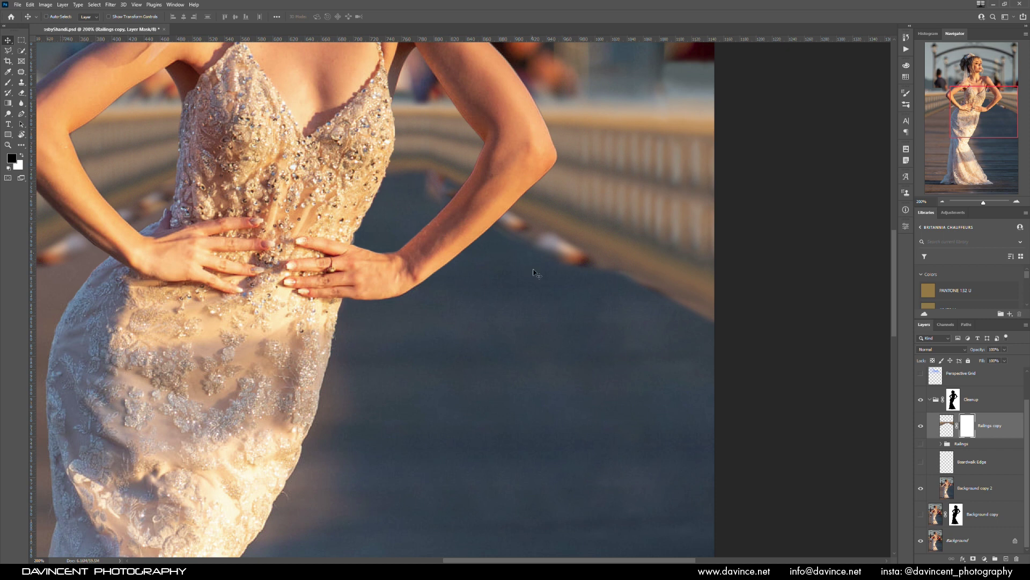
key(b)
right_click(497, 226)
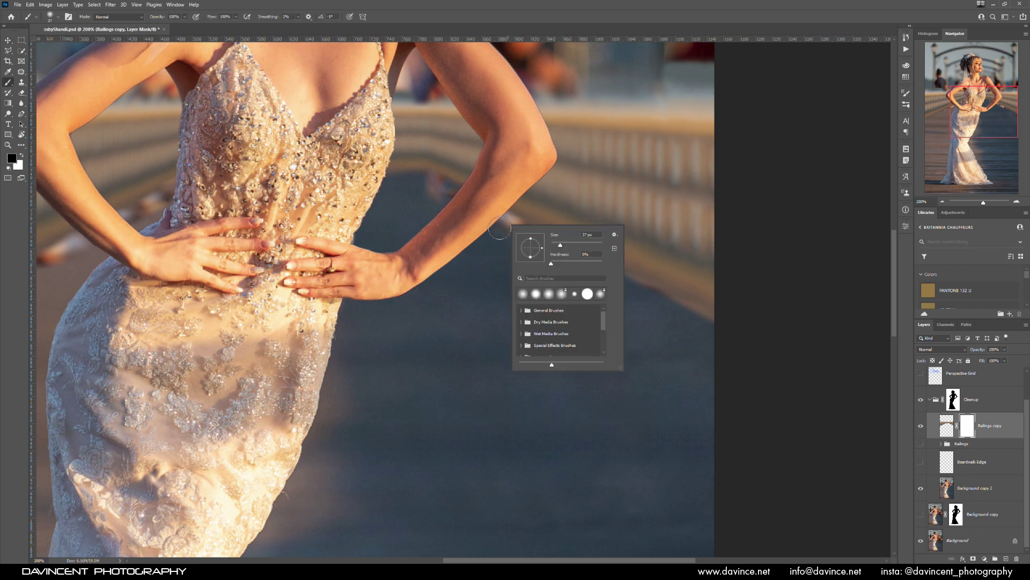
click(427, 219)
drag(430, 183, 722, 329)
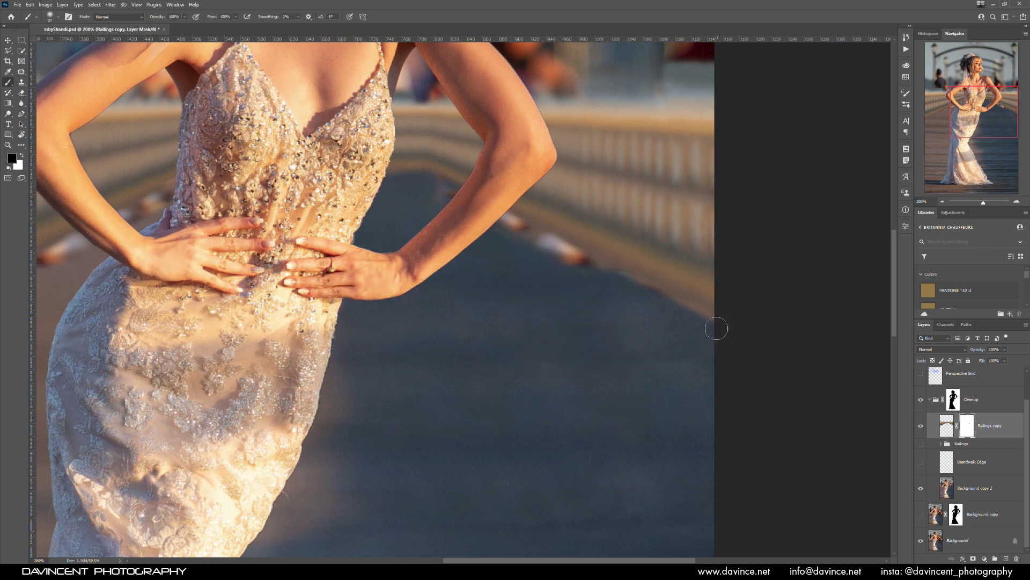
drag(526, 236, 566, 272)
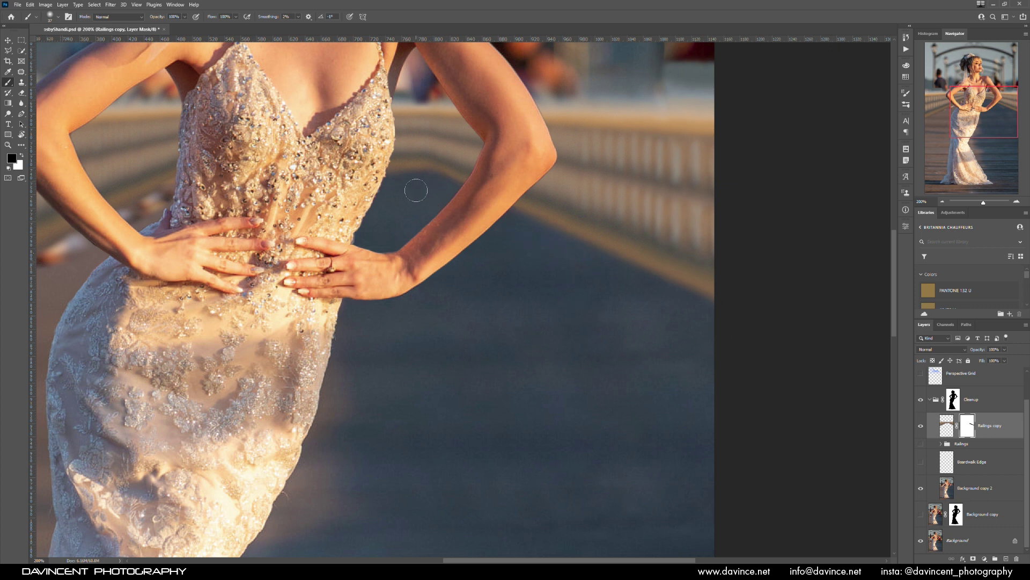
- Paint black on the Railings copy mask to hide the leftover feet along the left railing's base beside the bride's hip
drag(365, 192, 472, 159)
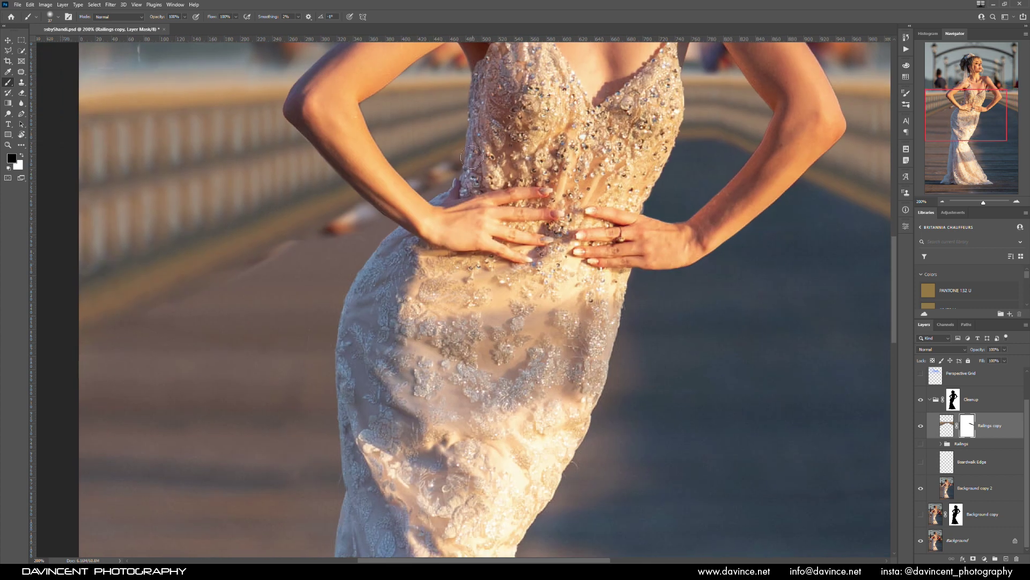
shift+click(96, 339)
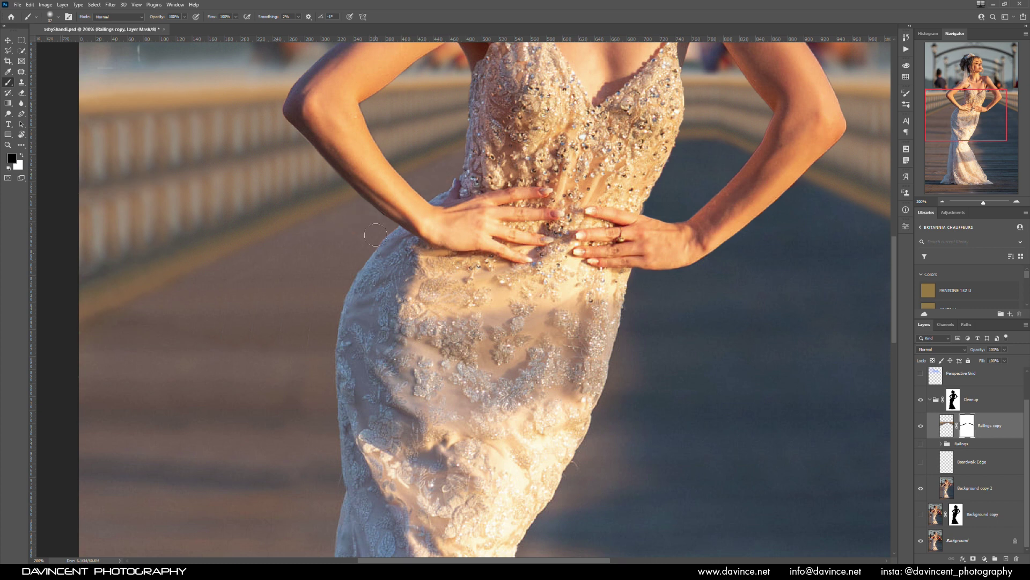
key(ctrl+0)
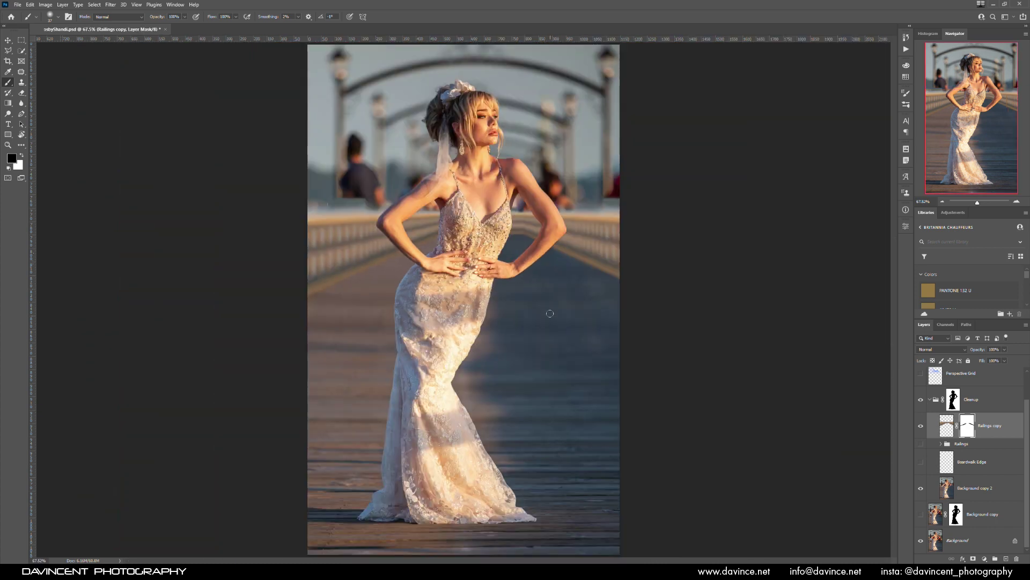
- Add an empty layer above Railings copy in the Cleanup group and choose the Clone Stamp for the man beside the left posts
key(ctrl+2)
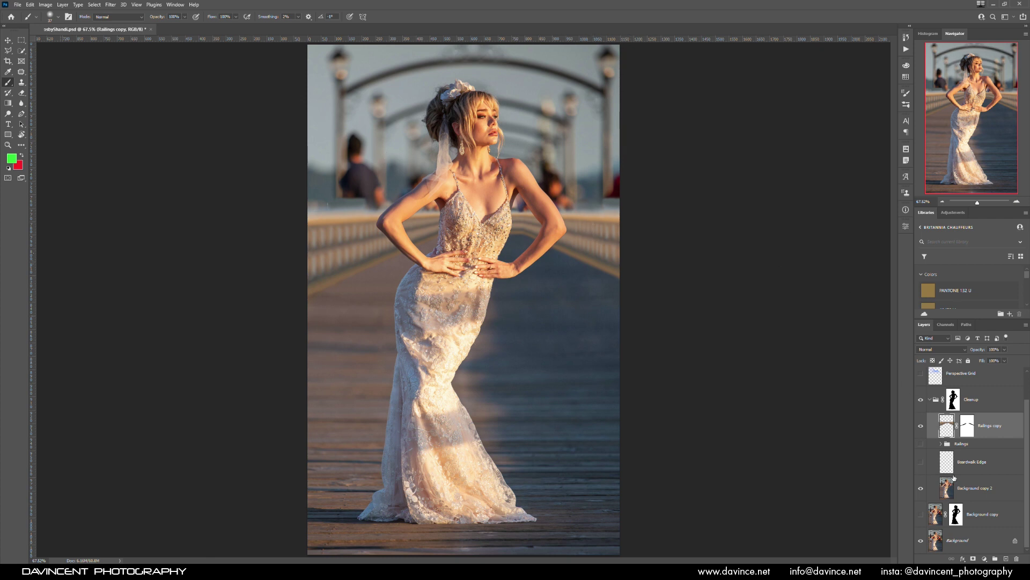
click(1007, 559)
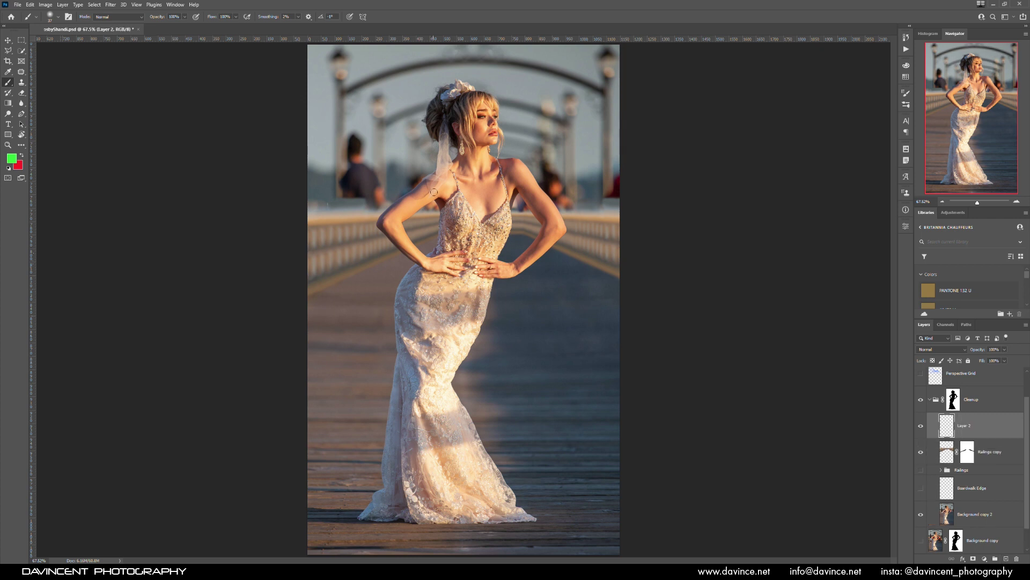
drag(349, 178, 423, 130)
drag(504, 175, 476, 246)
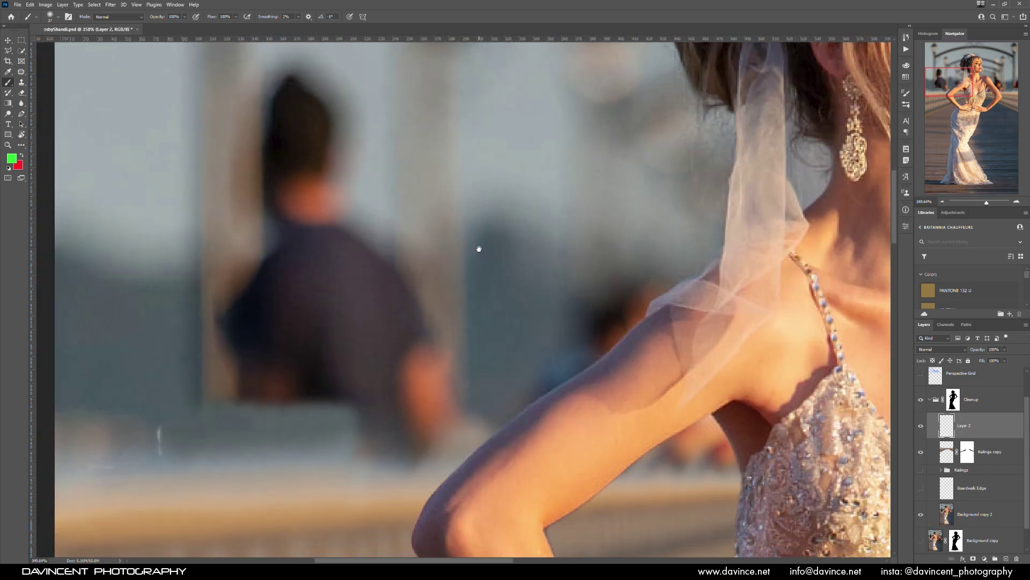
click(22, 83)
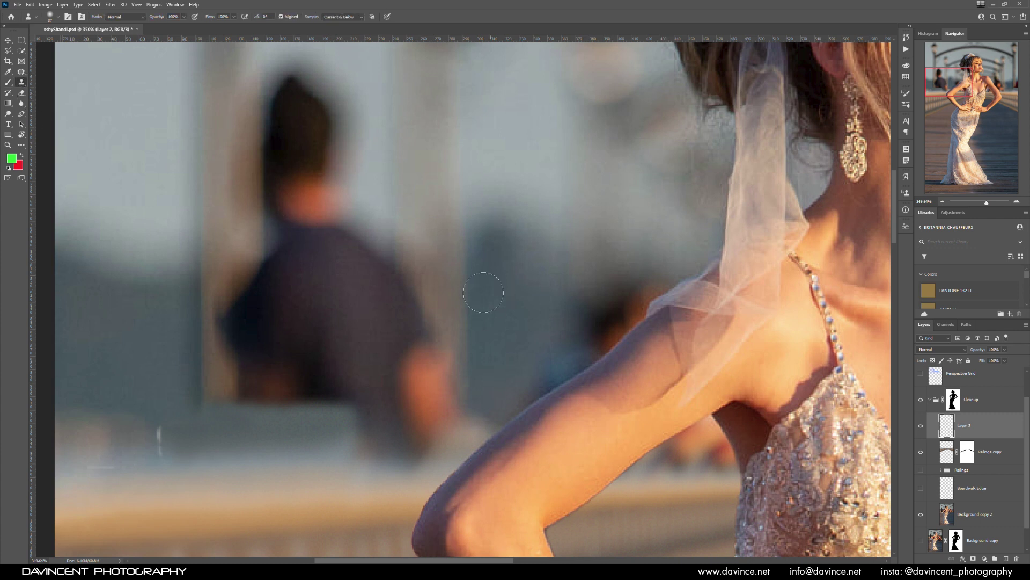
- Clone the right edge of the post nearest the bride's elbow down over the man's arm, using a small soft brush
right_click(491, 316)
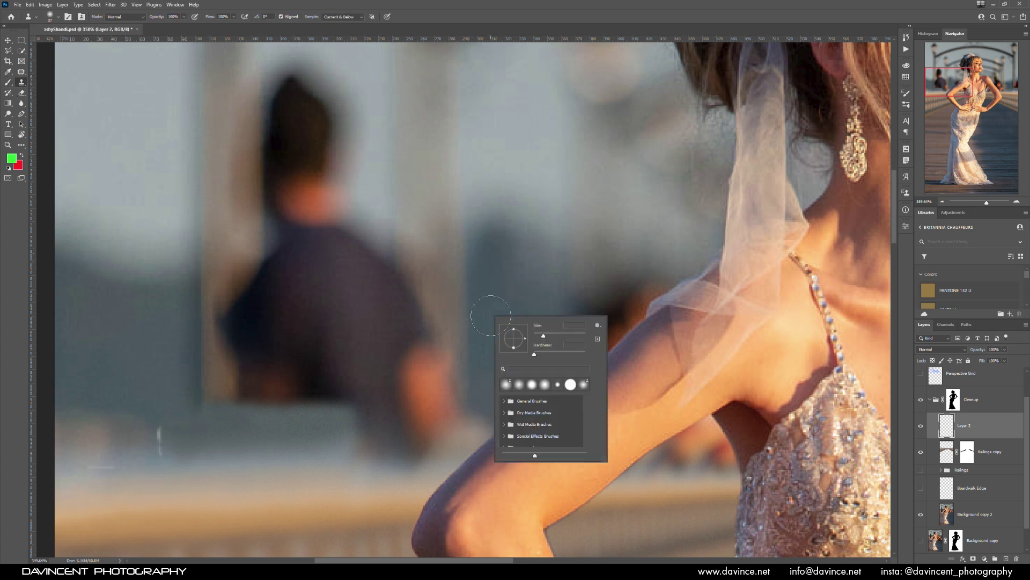
alt+click(432, 266)
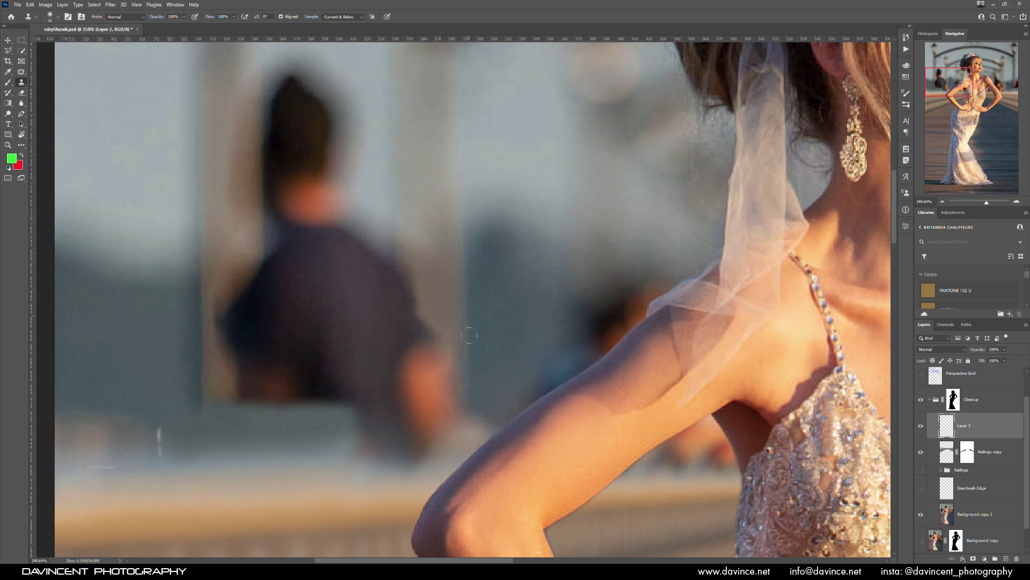
mouse_move(467, 416)
mouse_down()
mouse_move(521, 406)
mouse_move(524, 379)
mouse_move(517, 403)
mouse_move(464, 461)
mouse_up()
drag(450, 333, 451, 411)
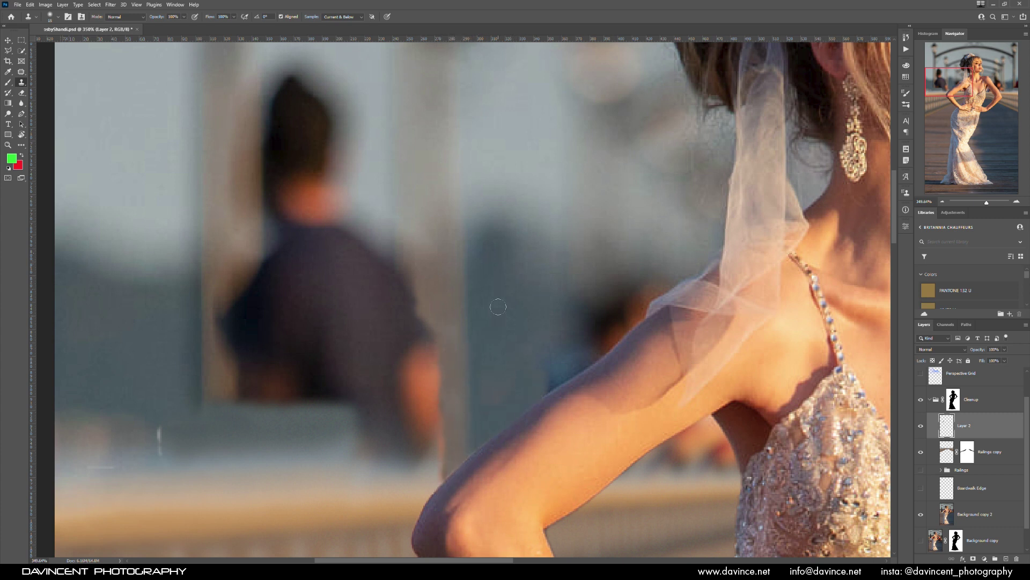
drag(455, 260, 469, 255)
- Rebuild the right edge of the outer left post by cloning it down over the man's back and shoulder
mouse_move(263, 237)
mouse_down()
mouse_move(266, 263)
mouse_move(262, 104)
mouse_up()
scroll(261, 104, up, 5)
mouse_move(265, 243)
mouse_down()
mouse_move(262, 189)
mouse_move(257, 311)
mouse_move(240, 214)
mouse_move(236, 301)
mouse_up()
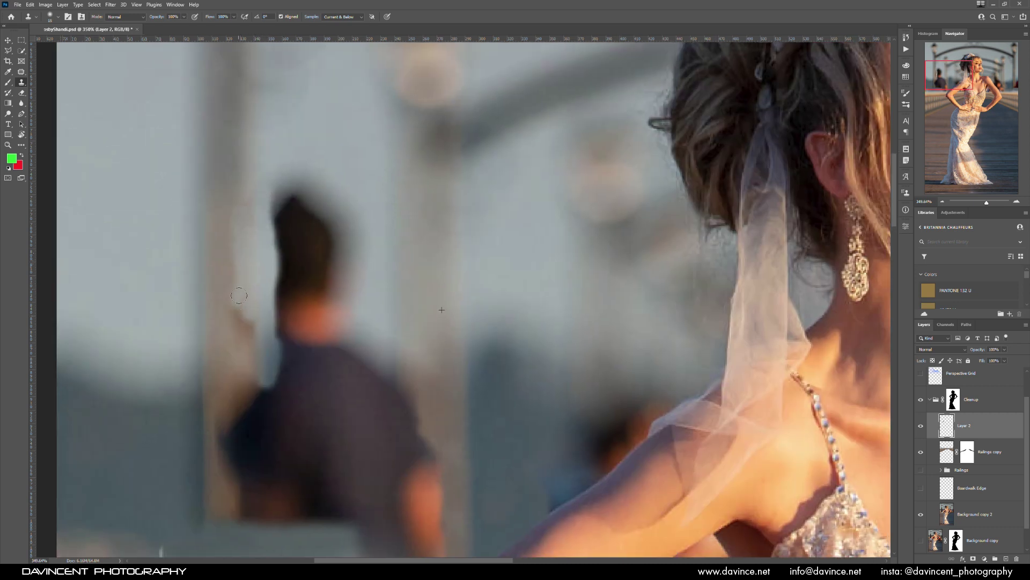
right_click(257, 269)
click(313, 284)
mouse_move(251, 233)
mouse_down()
mouse_move(261, 242)
mouse_move(264, 378)
mouse_move(299, 221)
mouse_up()
mouse_move(275, 272)
mouse_down()
mouse_move(273, 376)
mouse_move(282, 259)
mouse_move(321, 251)
mouse_move(292, 369)
mouse_move(288, 339)
mouse_up()
- Clone clean sky over the man's head and neck between the two left posts
drag(379, 273, 407, 372)
mouse_move(379, 257)
mouse_down()
mouse_move(306, 166)
mouse_move(325, 184)
mouse_move(336, 249)
mouse_move(215, 213)
mouse_up()
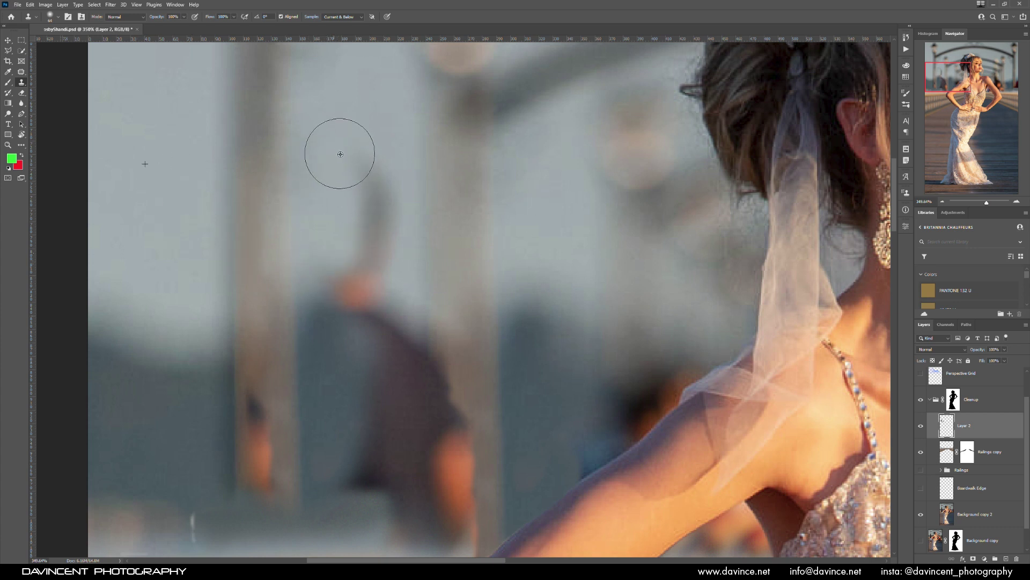
right_click(322, 179)
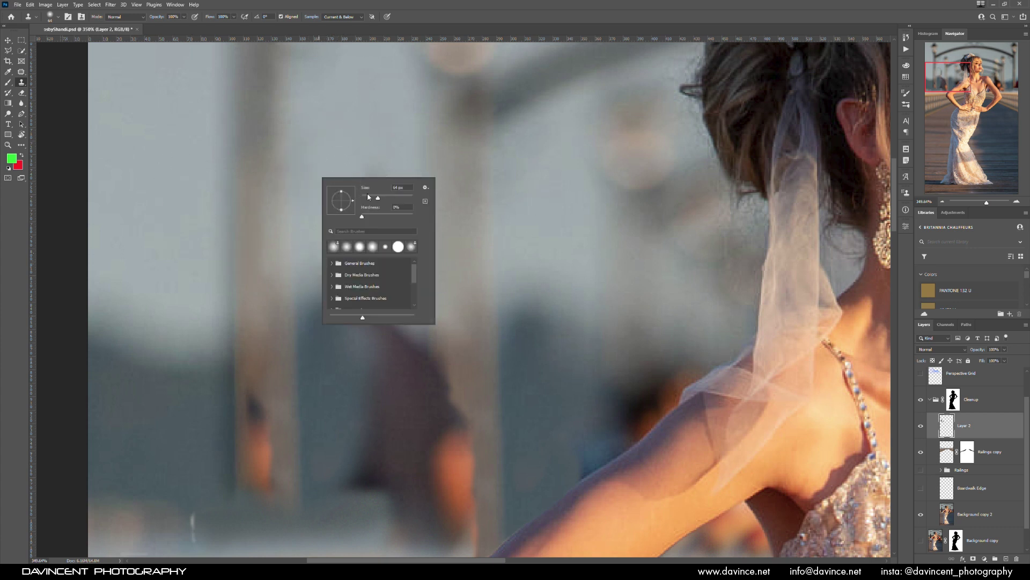
click(179, 195)
drag(386, 179, 359, 282)
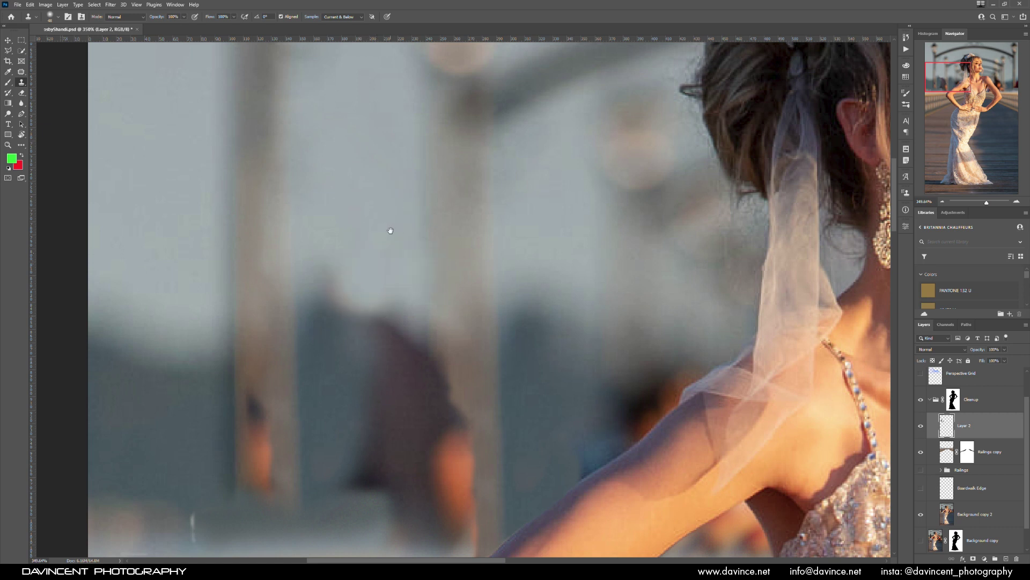
- Clone the blurred dark hills over the man's shoulders and upper torso between the two left posts
drag(391, 230, 417, 141)
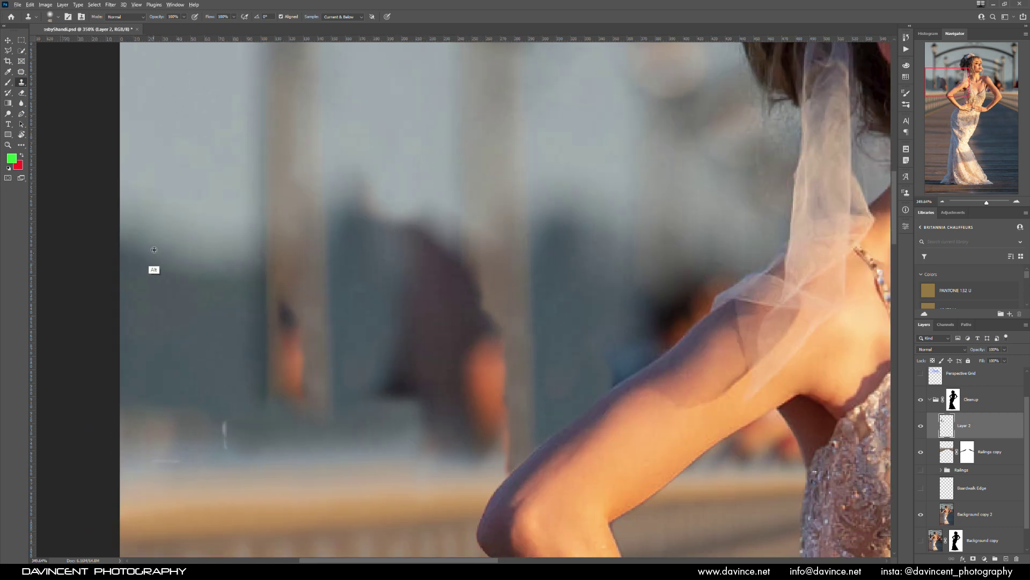
alt+click(145, 273)
mouse_move(384, 233)
mouse_down()
mouse_move(379, 207)
mouse_move(410, 220)
mouse_move(365, 190)
mouse_move(396, 233)
mouse_move(427, 237)
mouse_up()
alt+click(172, 280)
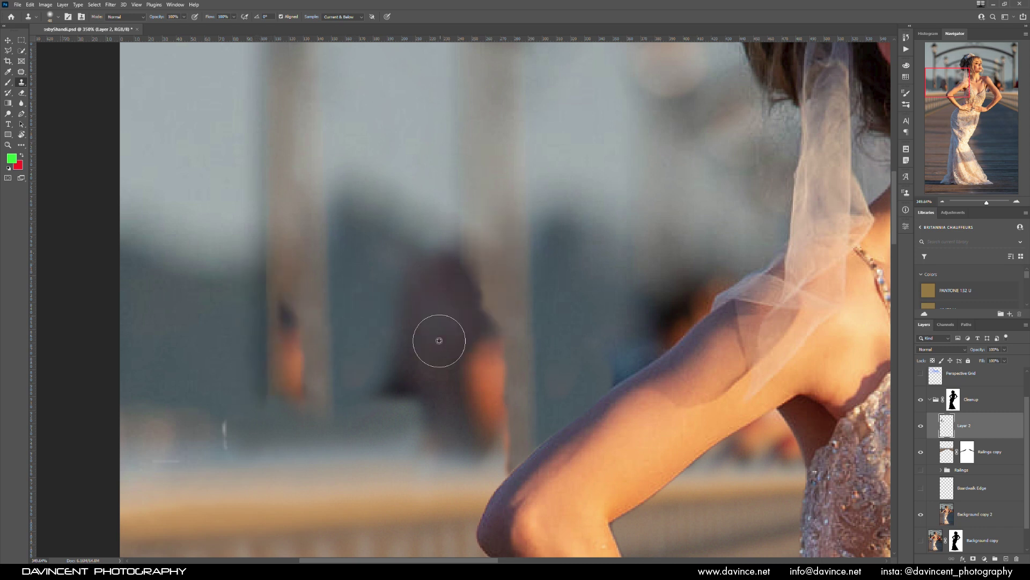
alt+click(265, 263)
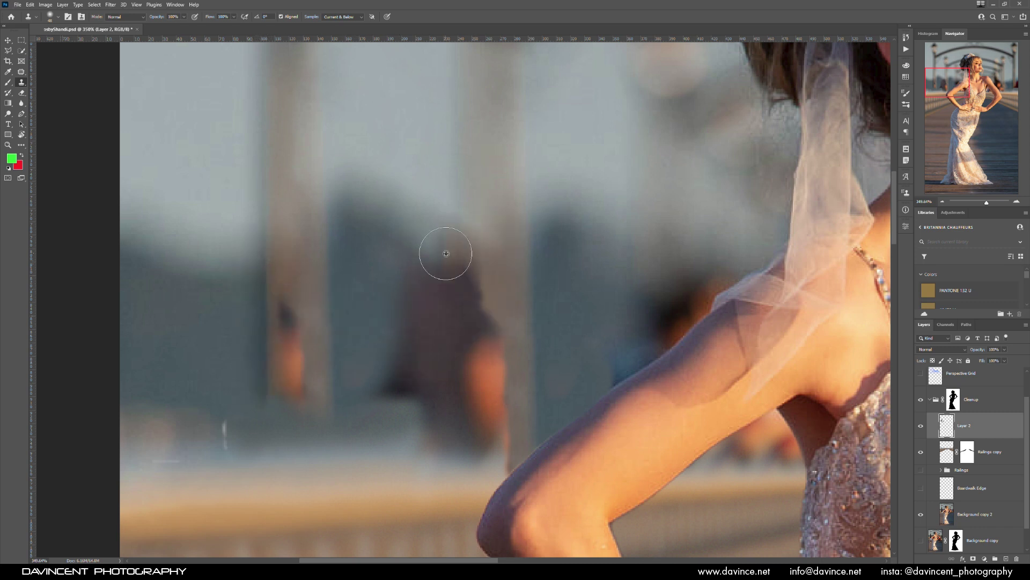
mouse_move(461, 248)
mouse_down()
mouse_move(460, 385)
mouse_move(459, 313)
mouse_move(427, 274)
mouse_up()
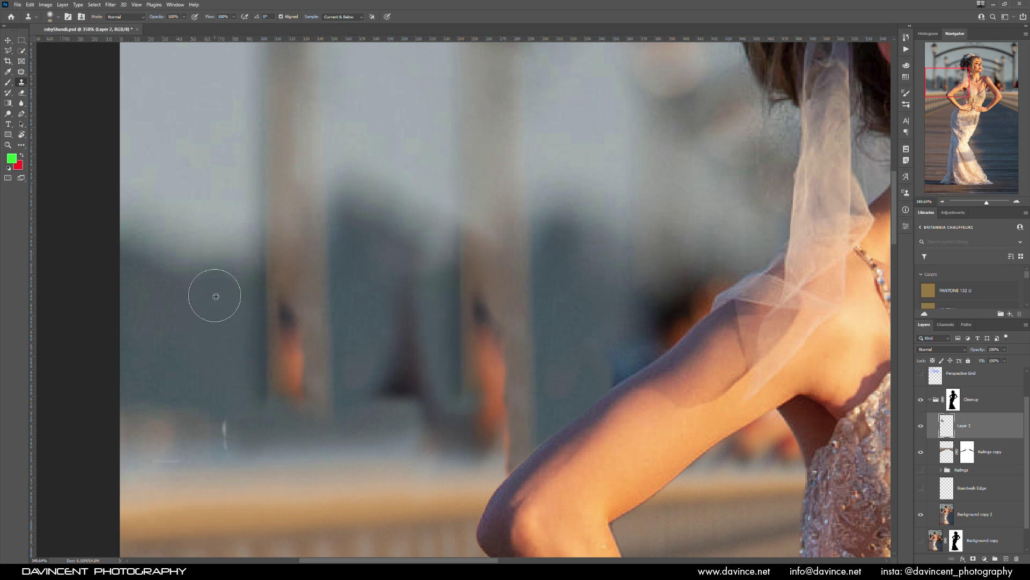
- Clone the dark background over the remaining strip of the man's torso between the left posts with a smaller brush
right_click(353, 329)
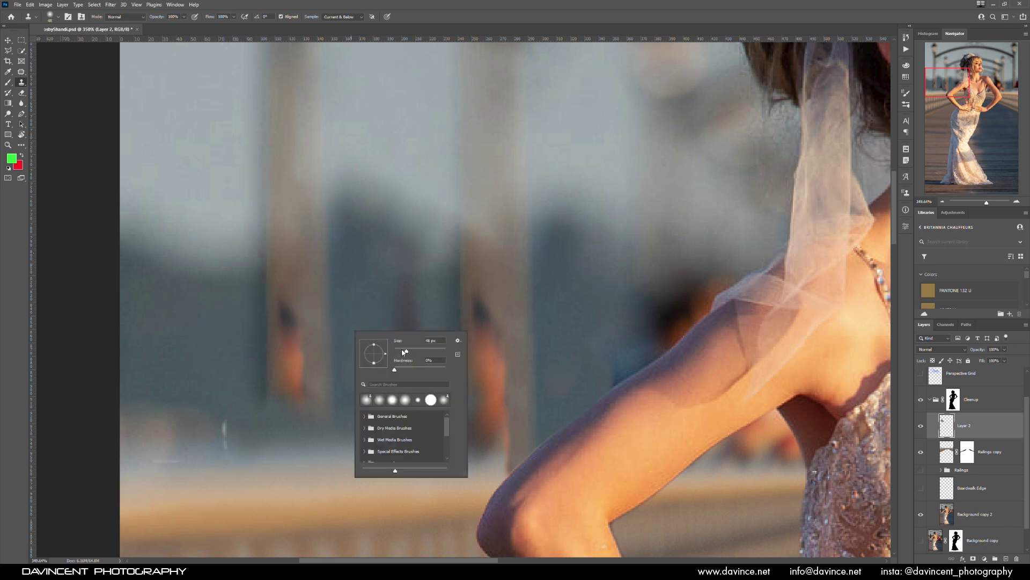
alt+click(204, 354)
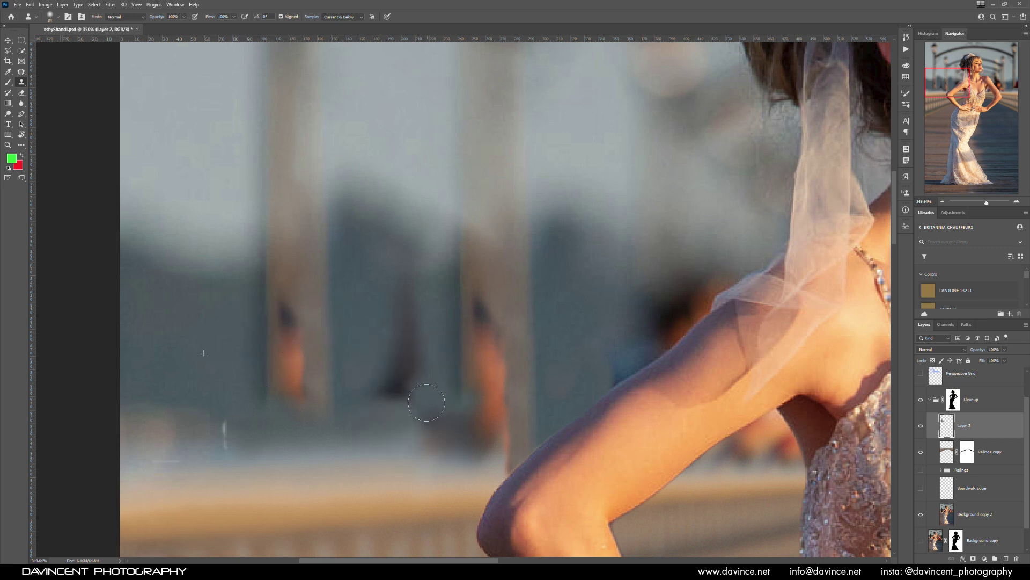
click(22, 72)
key(s)
mouse_move(416, 269)
mouse_down()
mouse_move(420, 348)
mouse_move(410, 317)
mouse_move(420, 334)
mouse_move(387, 367)
mouse_move(415, 367)
mouse_move(389, 385)
mouse_up()
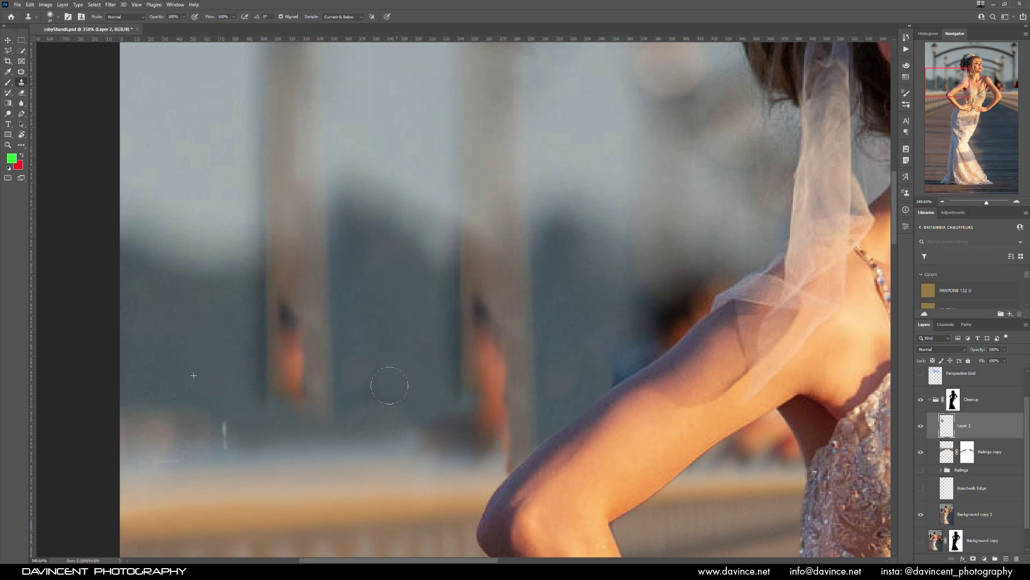
- Extend both edges of the outer left post by cloning them down to overlap the railing's top
key(alt)
drag(333, 416, 340, 491)
key(alt)
right_click(309, 338)
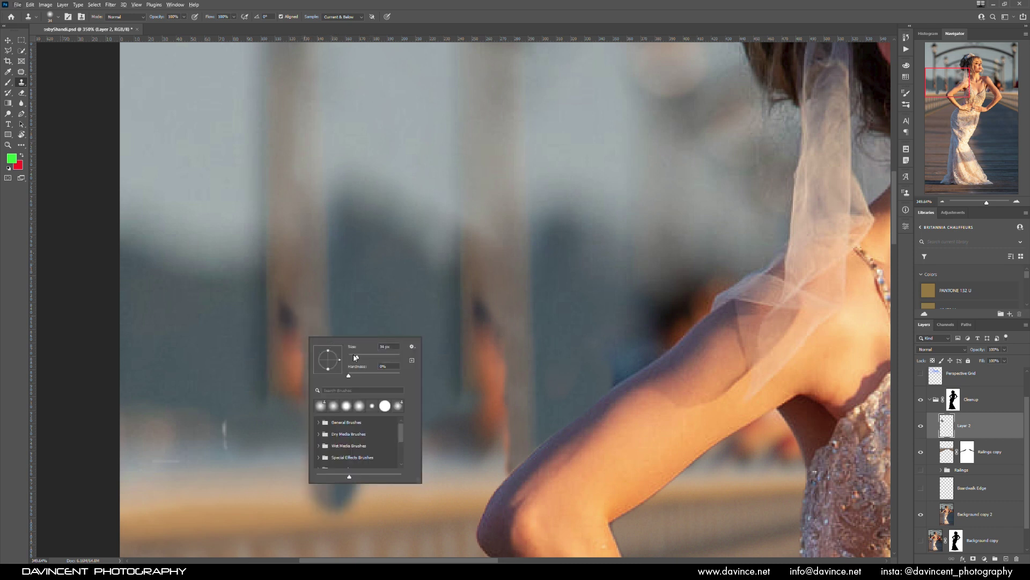
key(alt)
alt+click(267, 309)
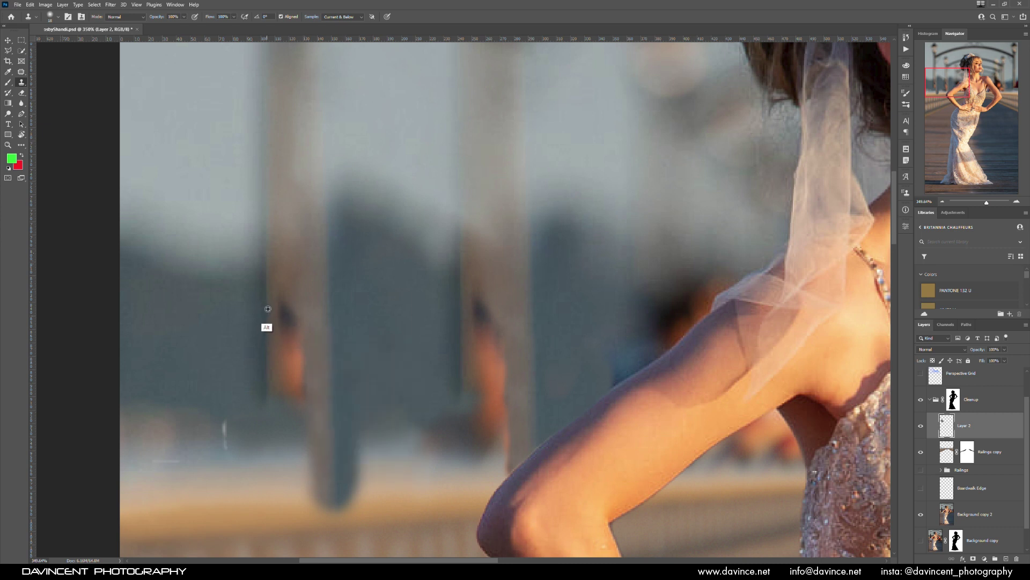
mouse_move(265, 394)
mouse_down()
mouse_move(269, 513)
mouse_move(268, 494)
mouse_up()
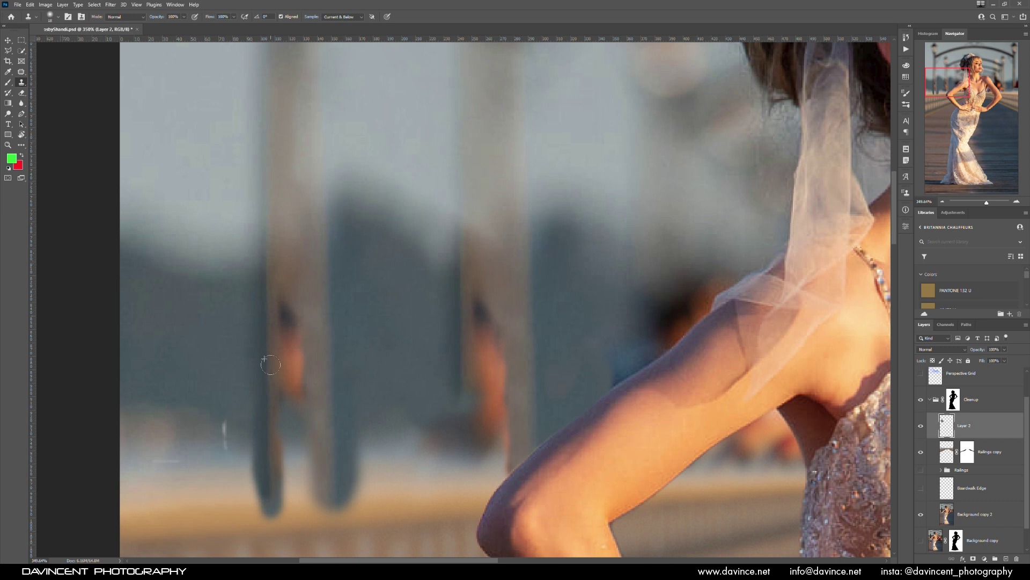
key(ctrl+0)
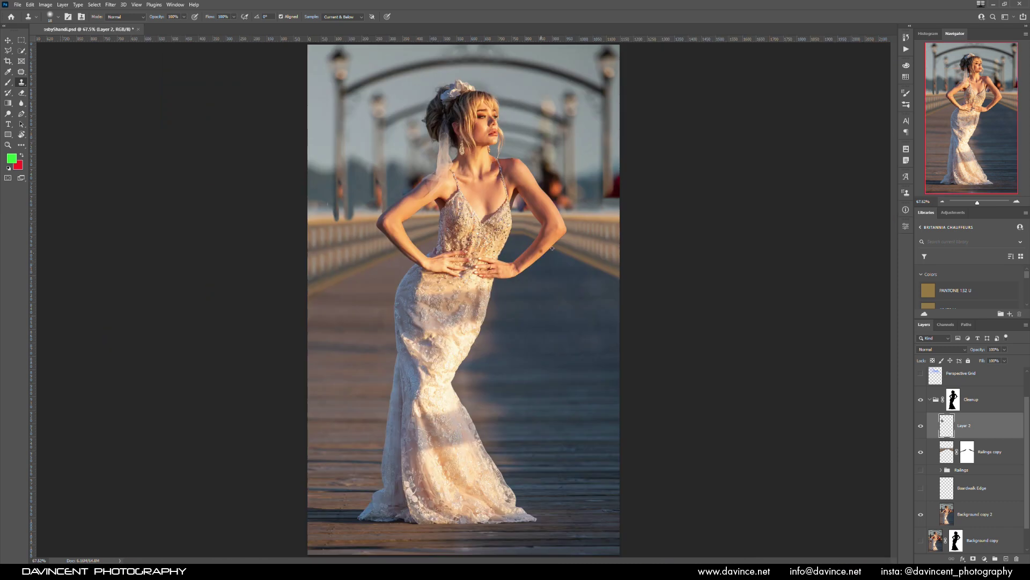
- Clone the left edge of the outer right post down past its cut-off base to overlap the railing
drag(612, 192, 522, 252)
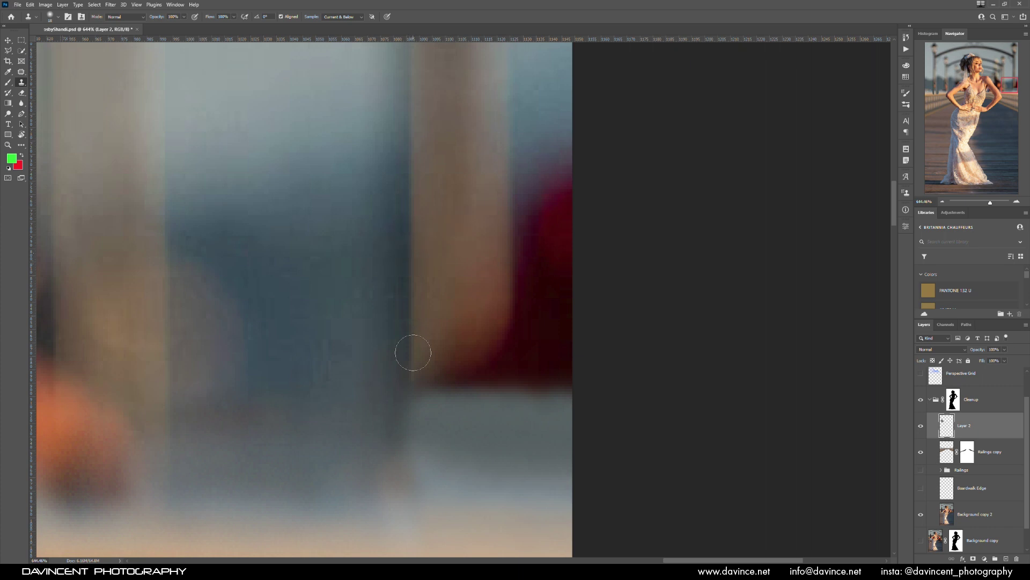
mouse_move(410, 387)
mouse_down()
mouse_move(381, 431)
mouse_move(409, 528)
mouse_move(414, 277)
mouse_up()
mouse_move(408, 415)
mouse_down()
mouse_move(402, 311)
mouse_move(426, 326)
mouse_move(446, 230)
mouse_up()
drag(498, 181, 445, 169)
key(ctrl+minus)
key(ctrl+minus)
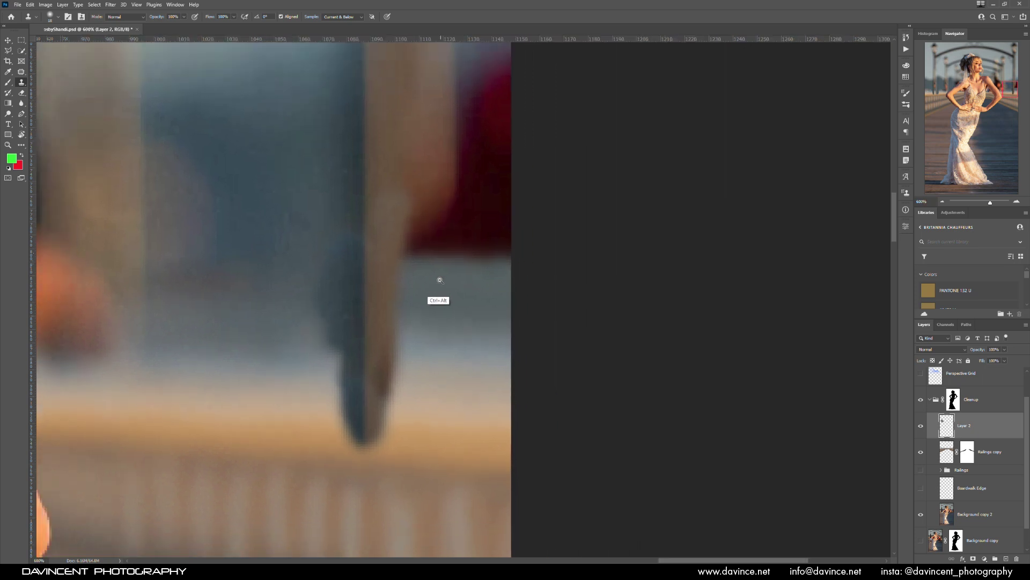
- Resize the clone brush and extend the right edge of the inner right post down over the railing's top
right_click(465, 240)
drag(484, 250, 490, 250)
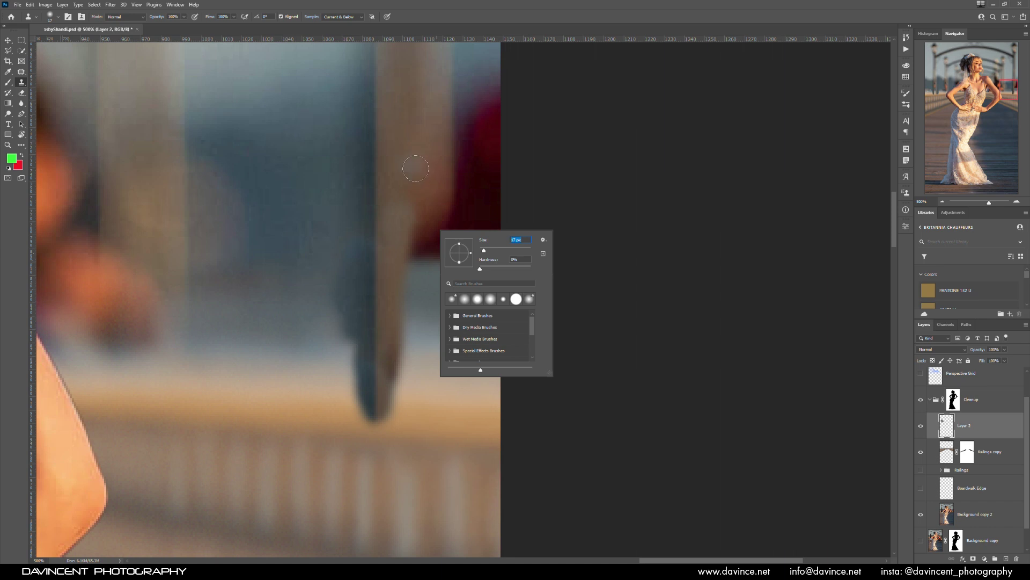
alt+click(399, 172)
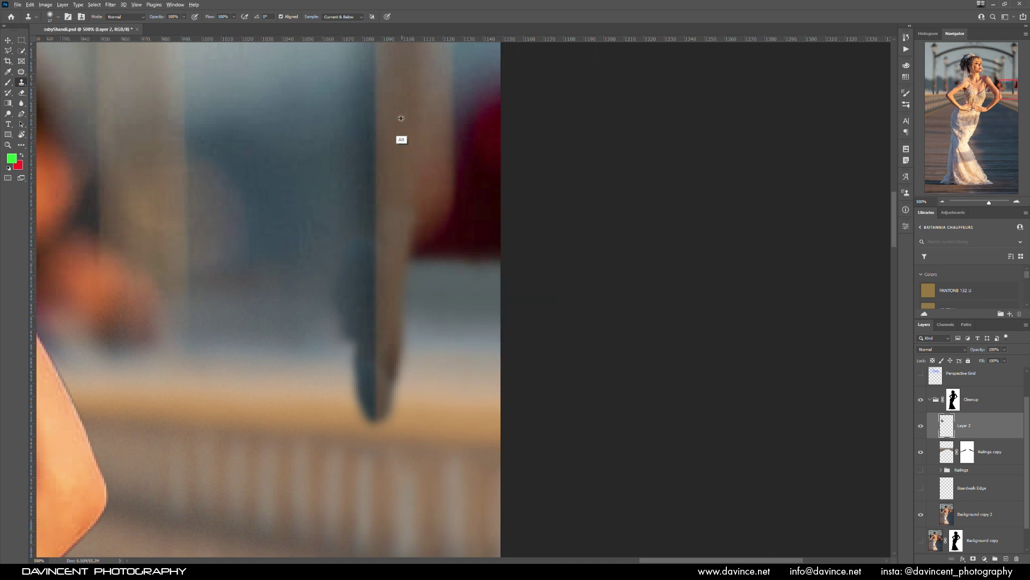
drag(451, 214, 543, 244)
alt+click(265, 197)
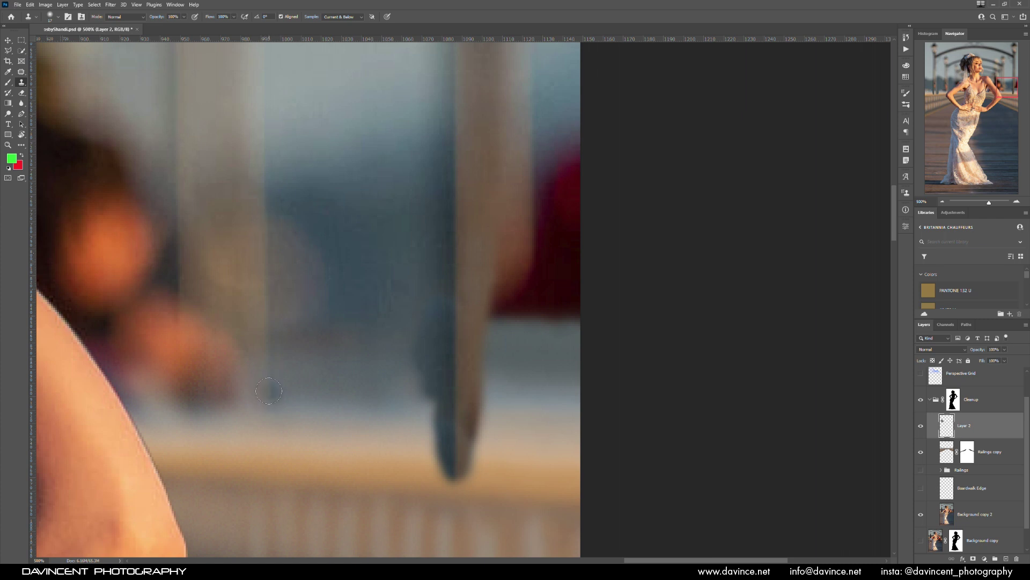
mouse_move(268, 394)
mouse_down()
mouse_move(267, 429)
mouse_move(274, 365)
mouse_move(272, 420)
mouse_up()
click(281, 349)
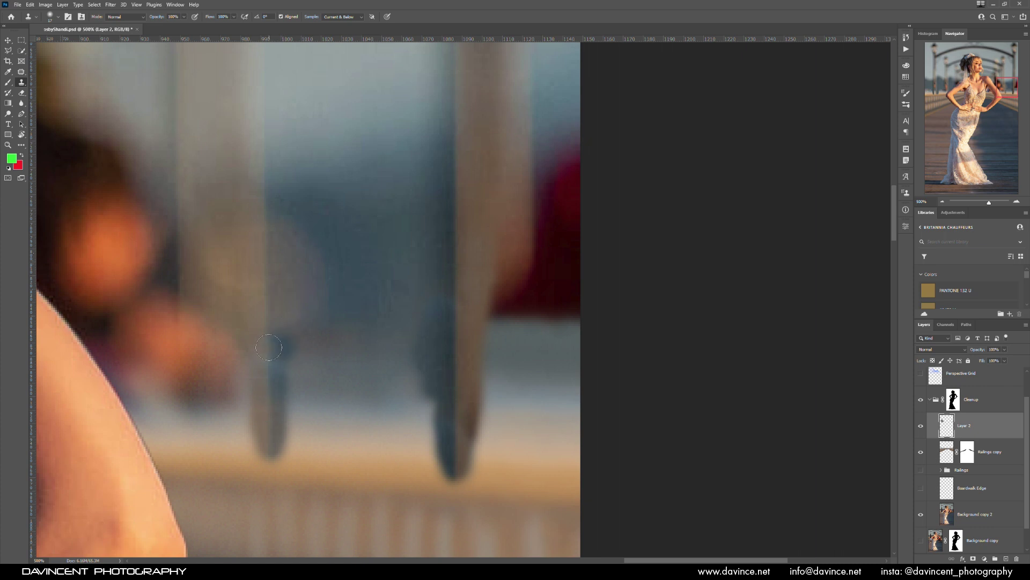
key(ctrl+0)
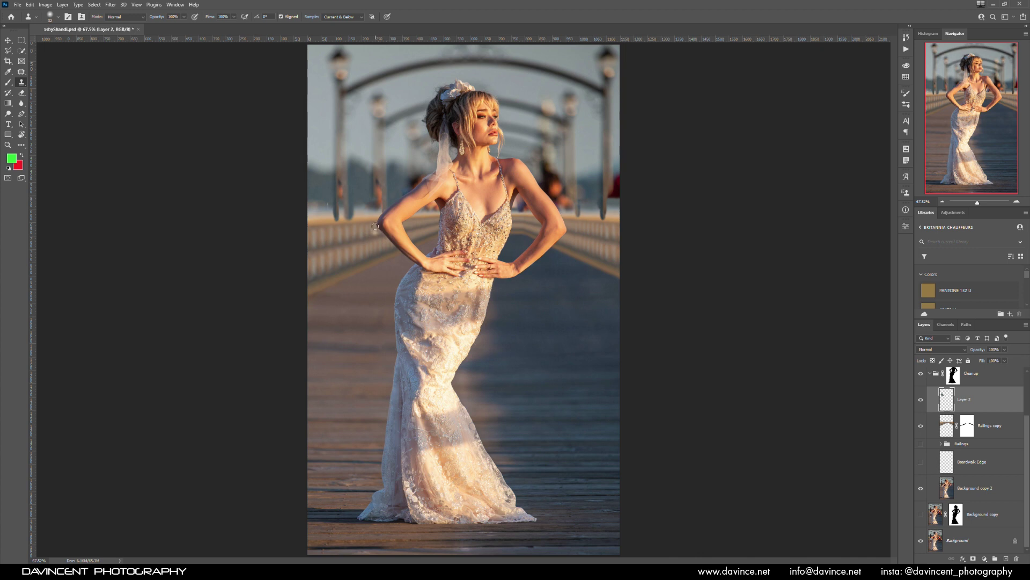
- Clone clean post texture down the inner left post over the orange figure and extend its left edge down to the railing
scroll(375, 226, up, 5)
drag(427, 193, 471, 256)
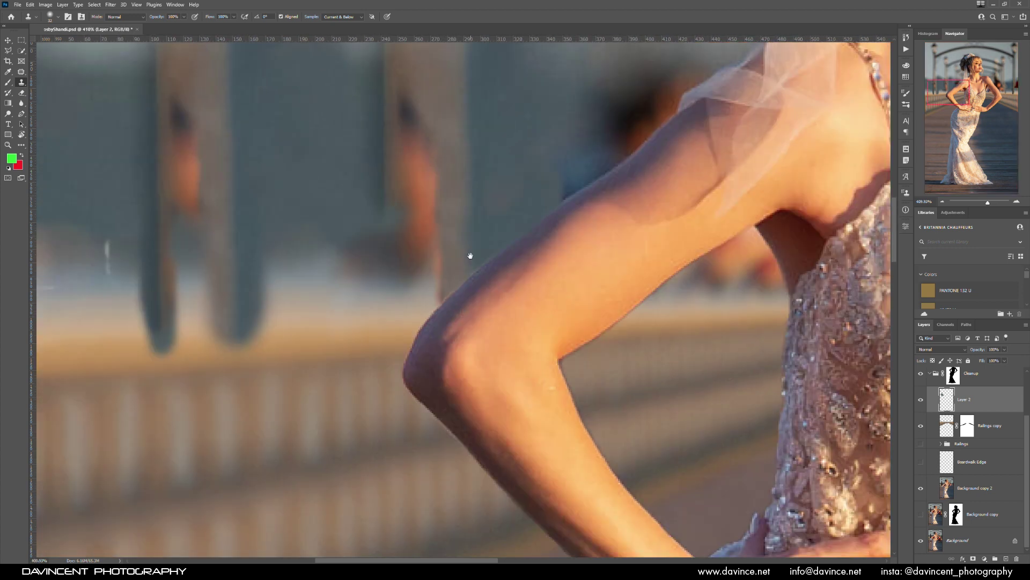
scroll(469, 252, up, 2)
right_click(437, 151)
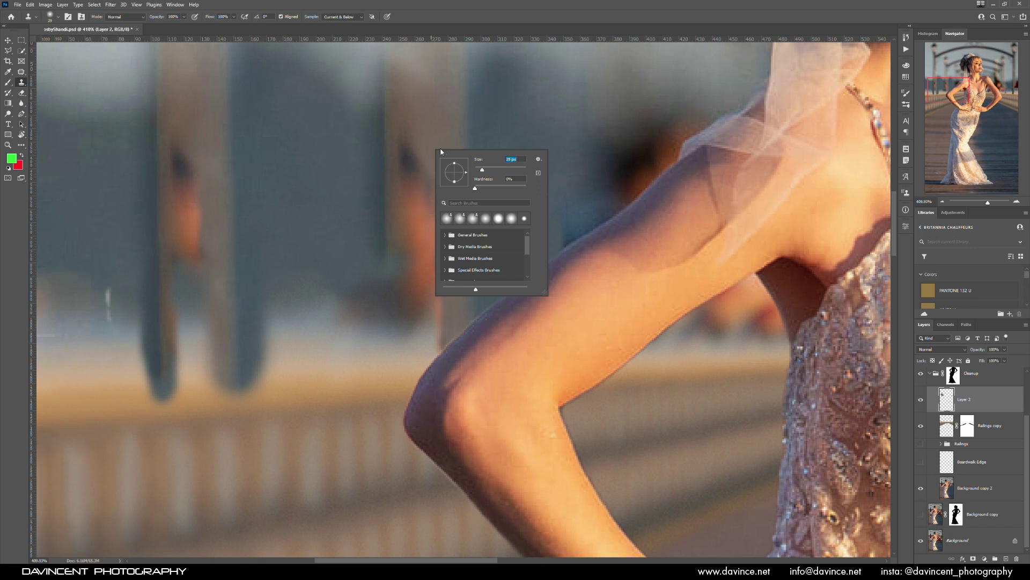
key(Return)
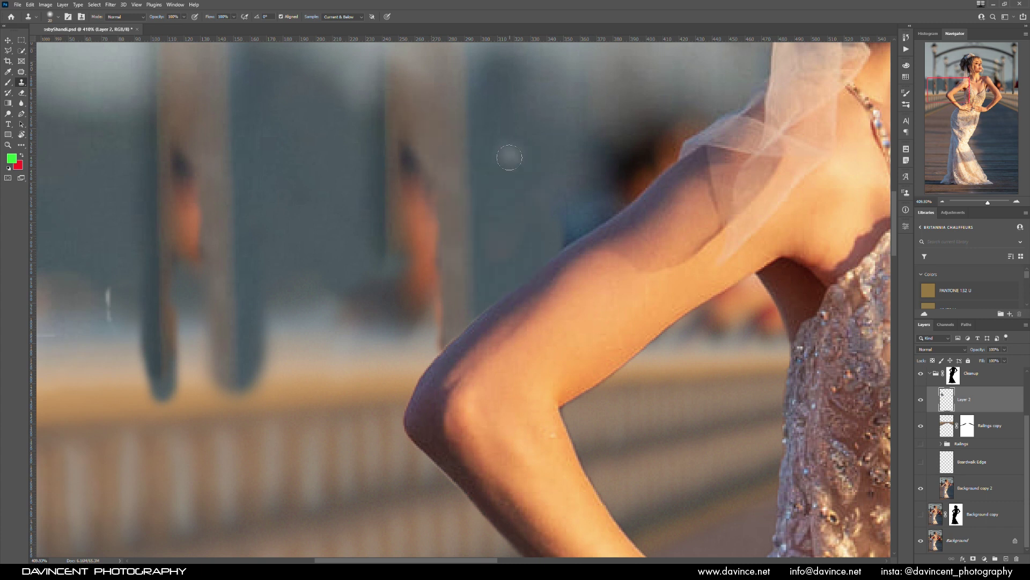
mouse_move(407, 154)
mouse_down()
mouse_move(431, 193)
mouse_move(409, 168)
mouse_move(409, 181)
mouse_move(430, 224)
mouse_move(432, 205)
mouse_move(409, 207)
mouse_up()
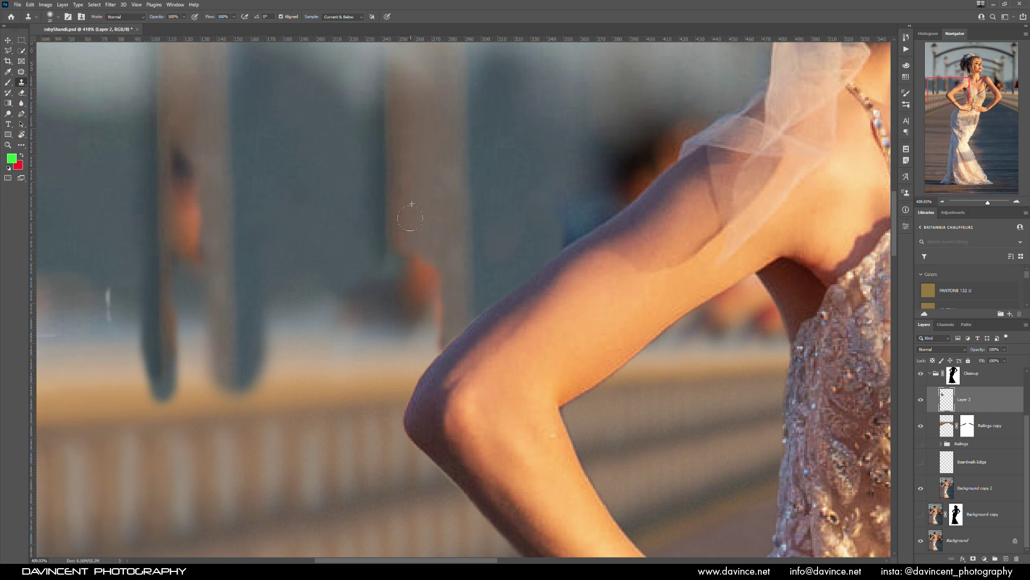
mouse_move(432, 284)
mouse_down()
mouse_move(432, 331)
mouse_move(407, 256)
mouse_move(428, 345)
mouse_move(415, 363)
mouse_move(431, 360)
mouse_move(401, 352)
mouse_up()
alt+click(385, 134)
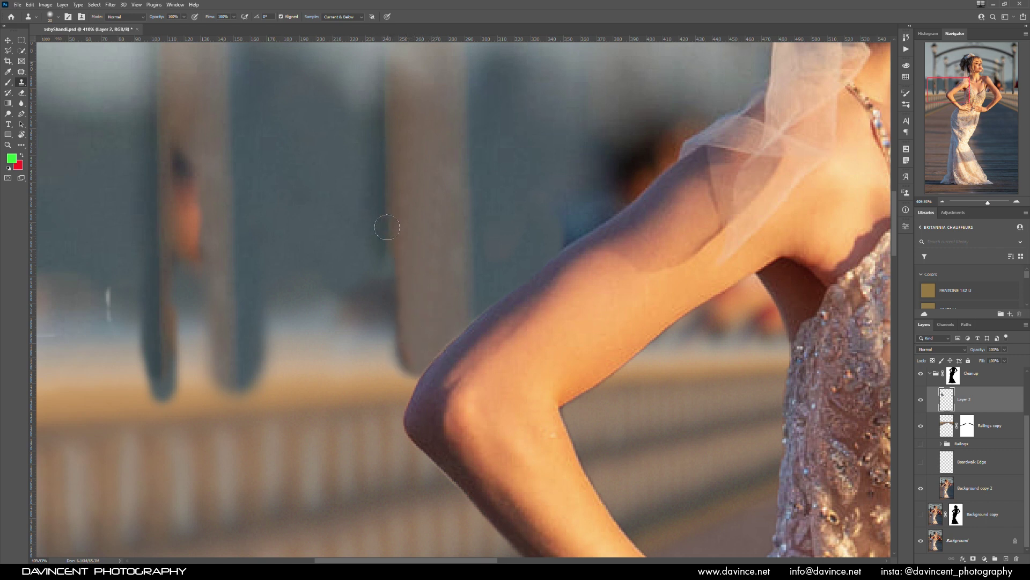
mouse_move(388, 312)
mouse_down()
mouse_move(383, 344)
mouse_move(398, 382)
mouse_up()
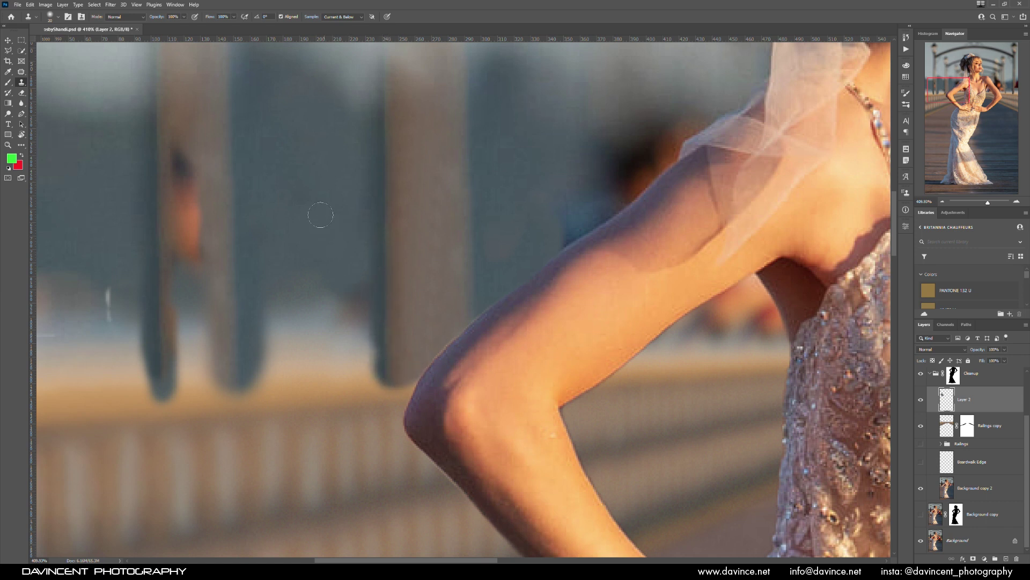
- Clone post texture down the outer left post to cover the orange figure and fill its base at the railing
alt+click(384, 165)
mouse_move(155, 155)
mouse_down()
mouse_move(186, 173)
mouse_move(192, 235)
mouse_move(181, 135)
mouse_move(177, 215)
mouse_move(200, 323)
mouse_move(182, 387)
mouse_move(208, 384)
mouse_move(180, 395)
mouse_up()
alt+click(174, 296)
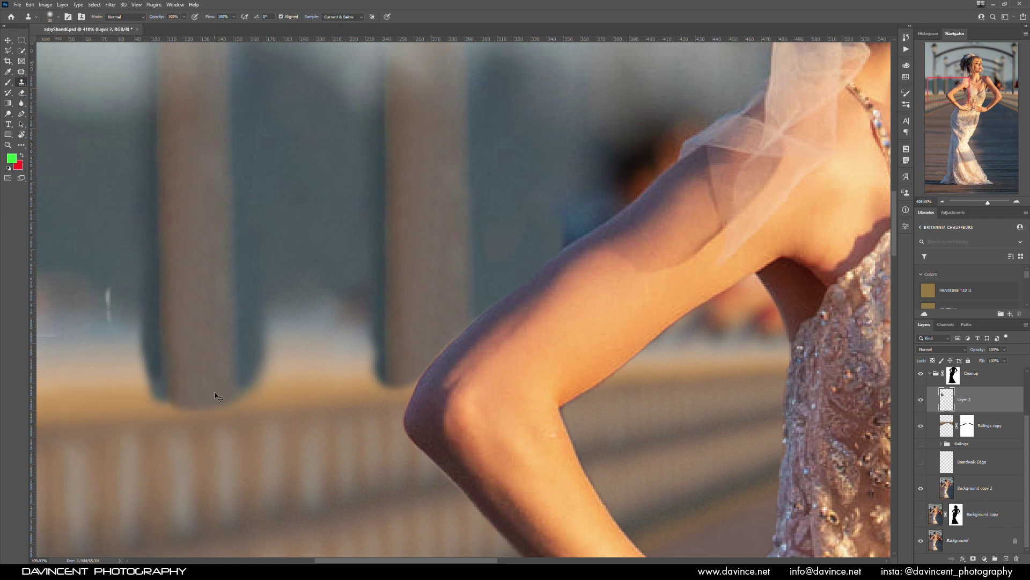
key(ctrl+0)
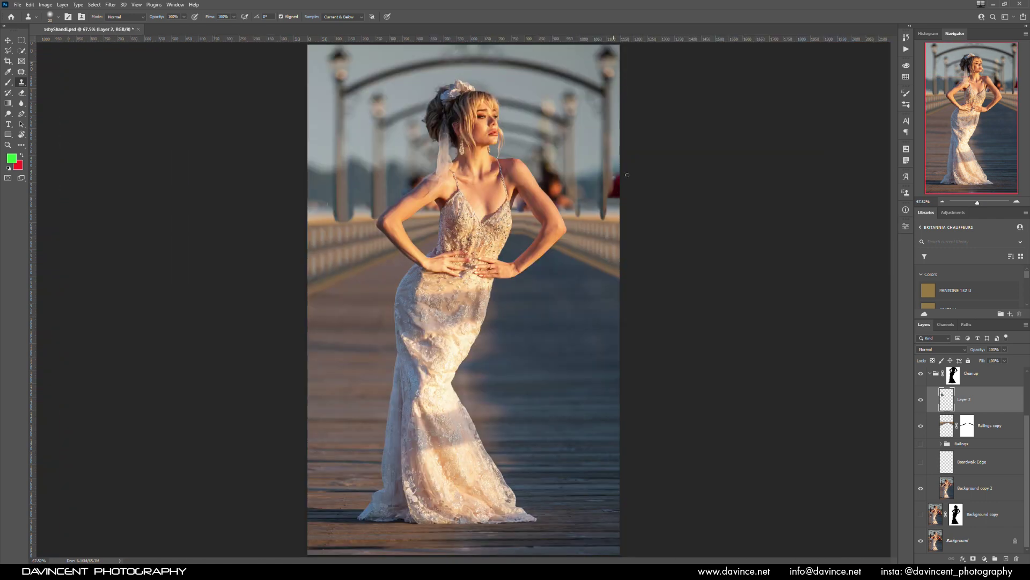
- Rebuild the full width of the outer right post by cloning its texture down over the red garment to the railing
mouse_move(618, 190)
mouse_down()
mouse_move(654, 188)
mouse_move(672, 173)
mouse_move(587, 230)
mouse_up()
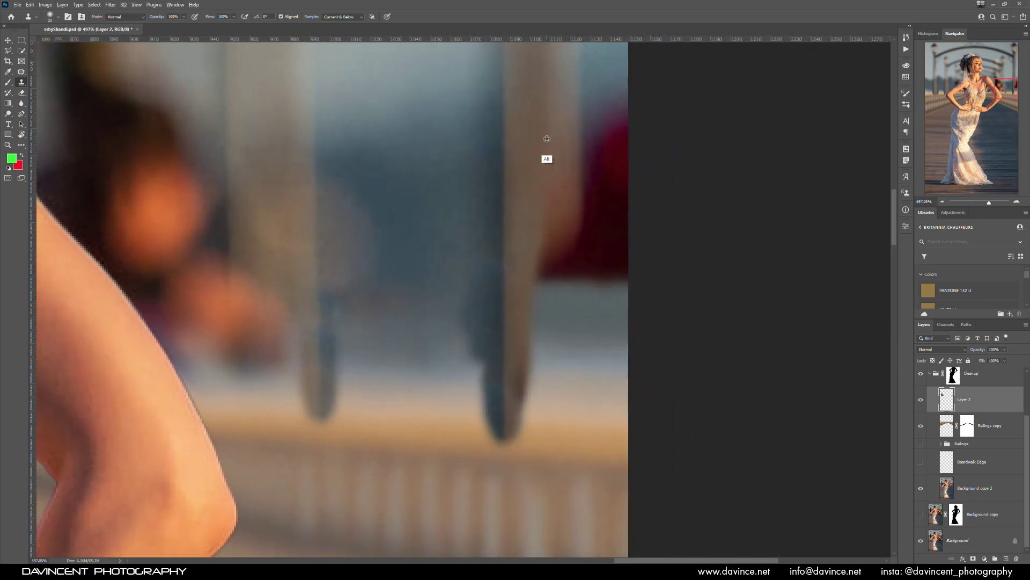
mouse_move(550, 192)
mouse_down()
mouse_move(563, 242)
mouse_move(563, 151)
mouse_move(562, 160)
mouse_up()
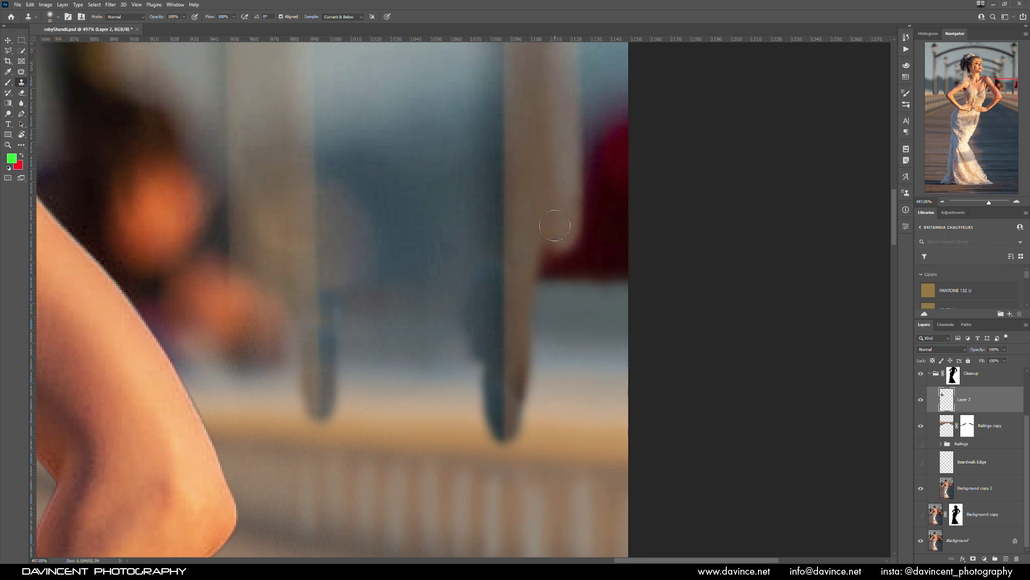
mouse_move(561, 222)
mouse_down()
mouse_move(563, 285)
mouse_move(539, 250)
mouse_move(538, 279)
mouse_move(539, 328)
mouse_move(562, 242)
mouse_move(562, 334)
mouse_move(527, 411)
mouse_move(530, 434)
mouse_move(548, 323)
mouse_move(553, 429)
mouse_up()
alt+click(538, 330)
mouse_move(557, 308)
mouse_down()
mouse_move(564, 295)
mouse_move(555, 317)
mouse_up()
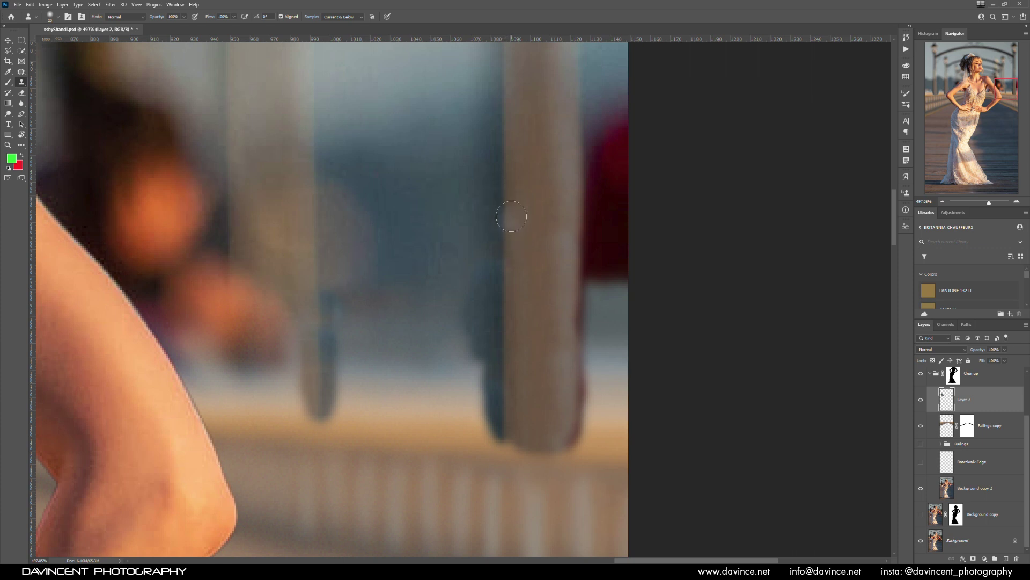
key(ctrl+0)
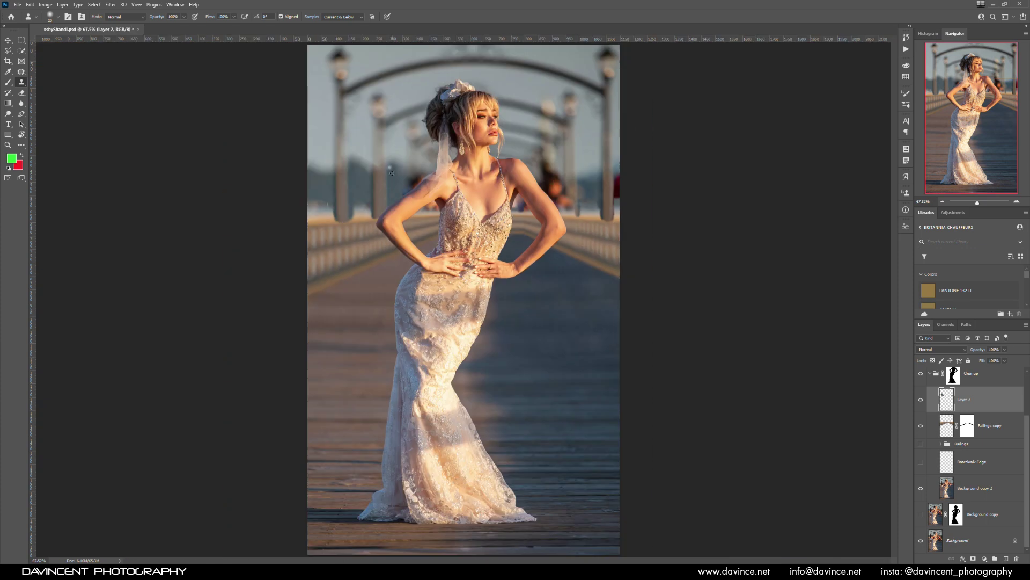
- Clone blurred hills and sky over the red garment between the outer right post and the photo's edge
drag(390, 187, 411, 175)
key(alt)
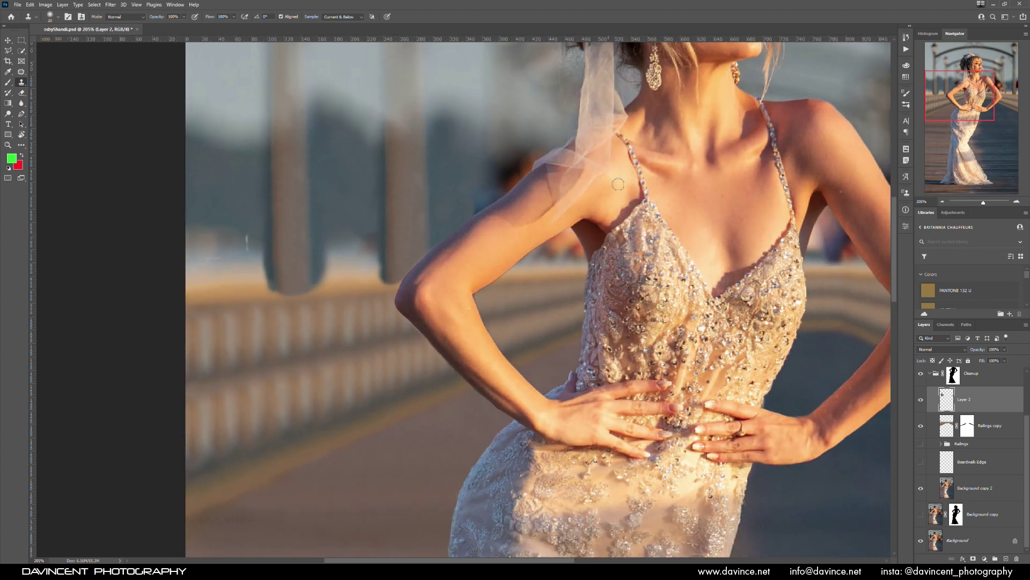
drag(835, 177, 359, 240)
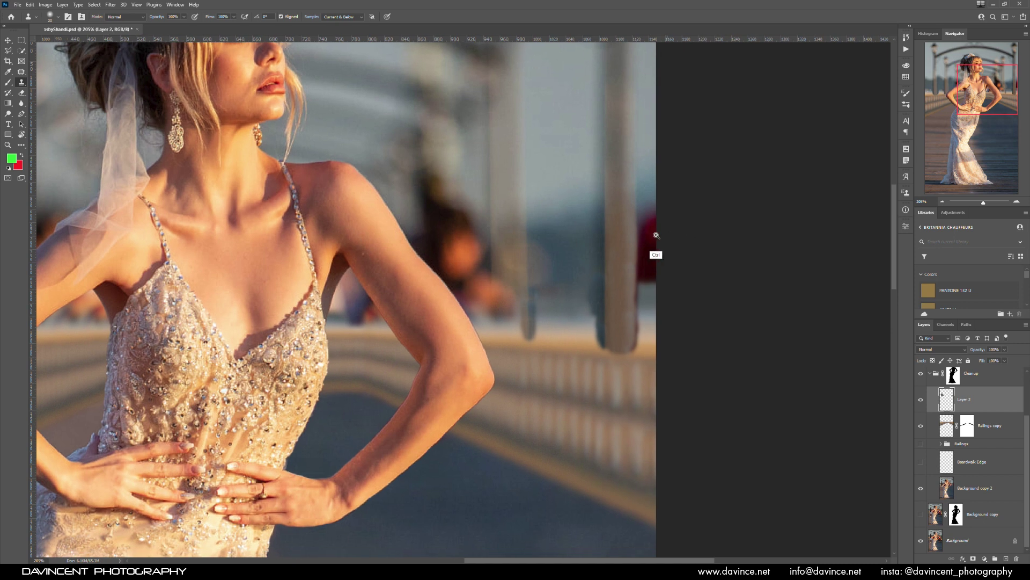
scroll(653, 238, up, 2)
mouse_move(630, 228)
mouse_down()
mouse_move(642, 166)
mouse_move(652, 178)
mouse_move(647, 268)
mouse_move(648, 222)
mouse_move(638, 267)
mouse_move(639, 229)
mouse_move(636, 347)
mouse_move(636, 224)
mouse_move(633, 448)
mouse_move(657, 293)
mouse_move(658, 444)
mouse_move(663, 394)
mouse_up()
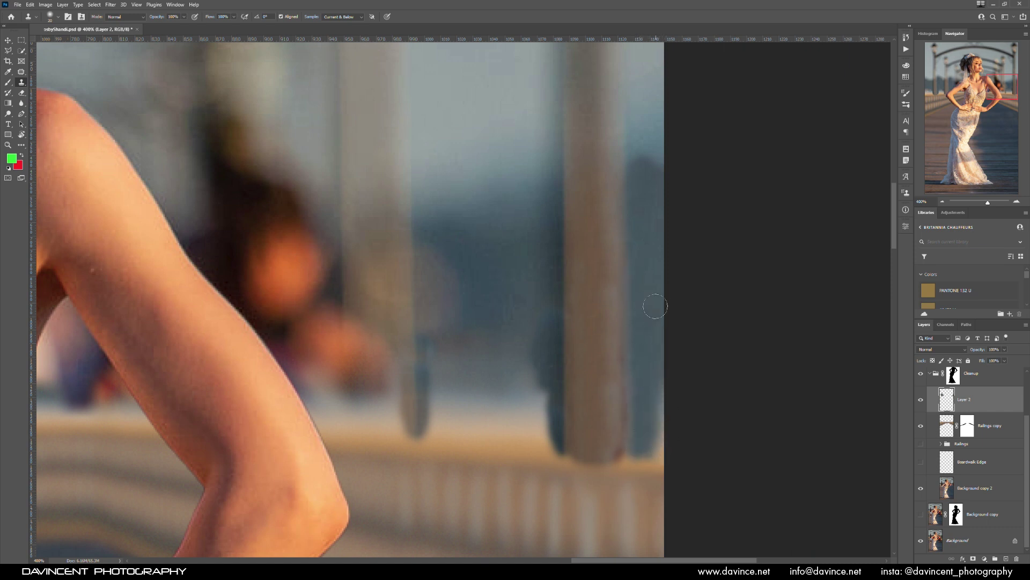
alt+click(503, 209)
click(649, 158)
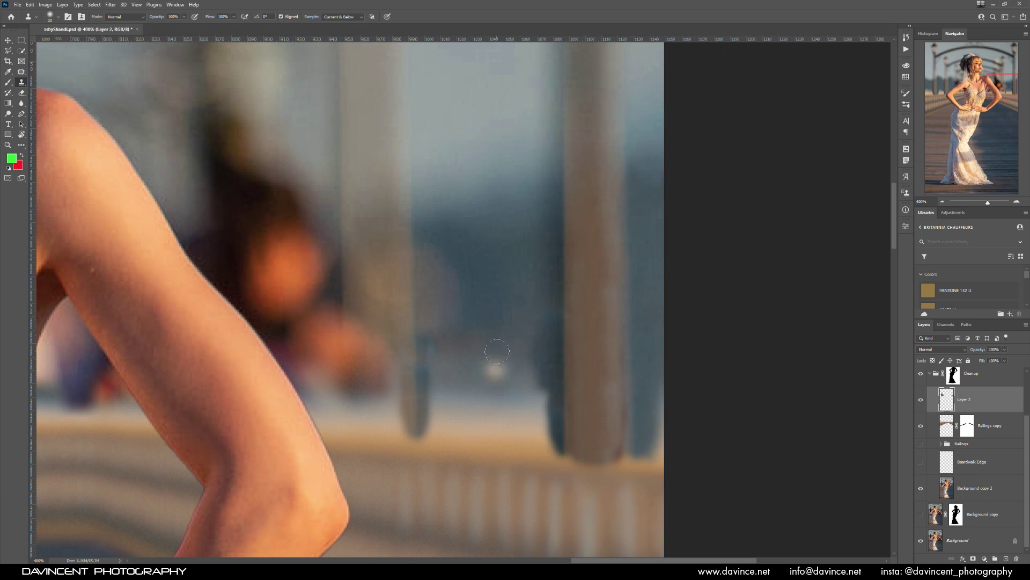
key(ctrl+0)
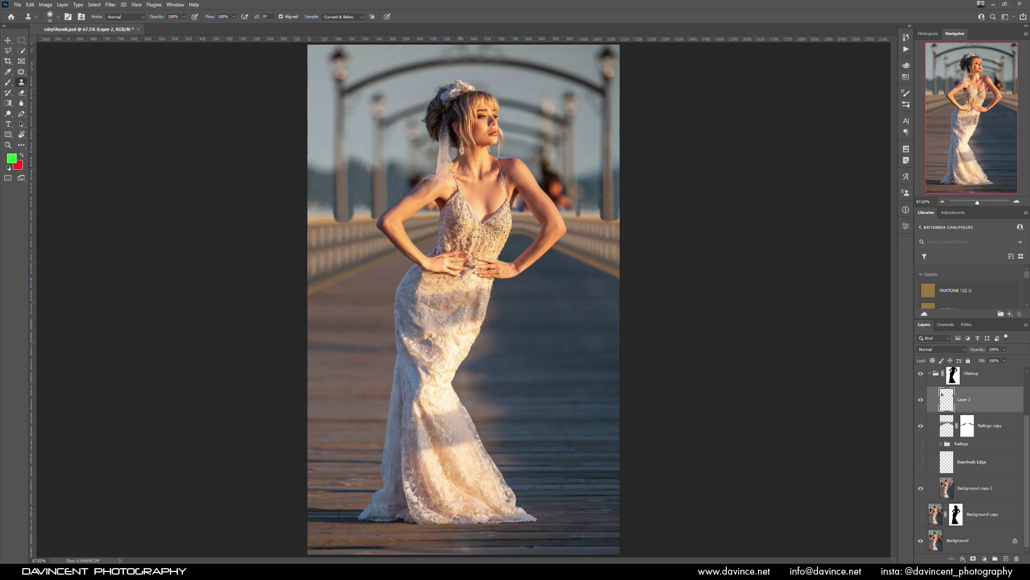
- Enlarge the clone brush and clean up the background between the two left posts just above the railing
scroll(432, 226, up, 5)
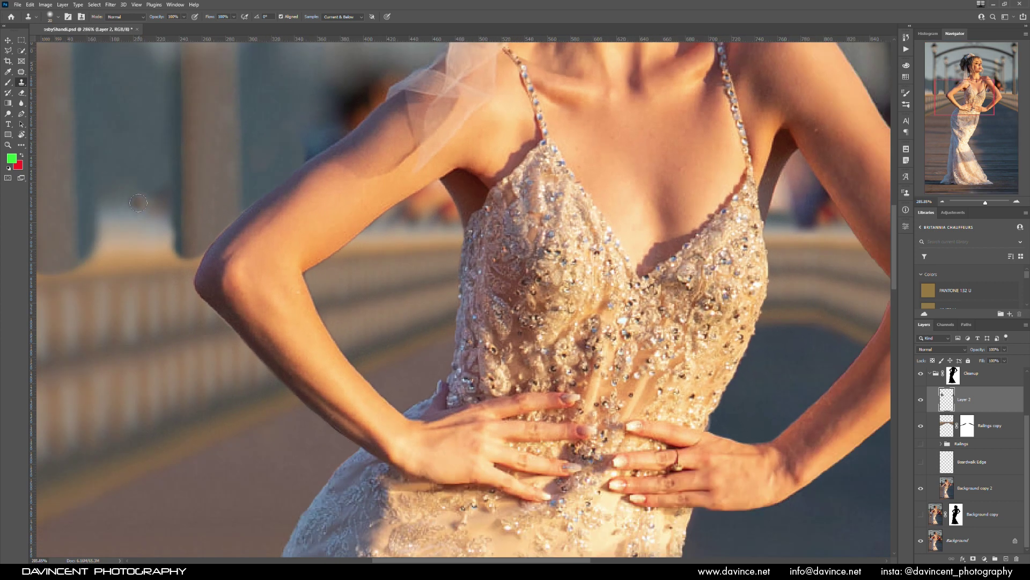
right_click(139, 203)
click(175, 219)
alt+click(130, 195)
mouse_move(144, 201)
mouse_down()
mouse_move(162, 203)
mouse_move(160, 189)
mouse_up()
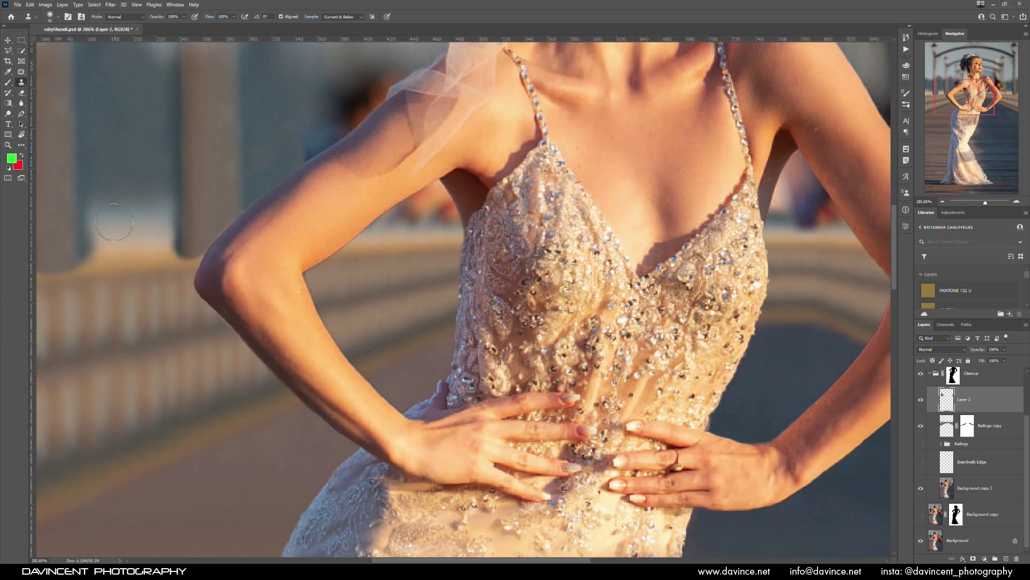
- Clone the pale background over the people visible in the gap between the bride's left-side arm and bodice
alt+click(132, 205)
mouse_move(413, 191)
mouse_down()
mouse_move(447, 208)
mouse_move(438, 188)
mouse_move(422, 209)
mouse_move(394, 214)
mouse_move(432, 188)
mouse_up()
alt+click(134, 226)
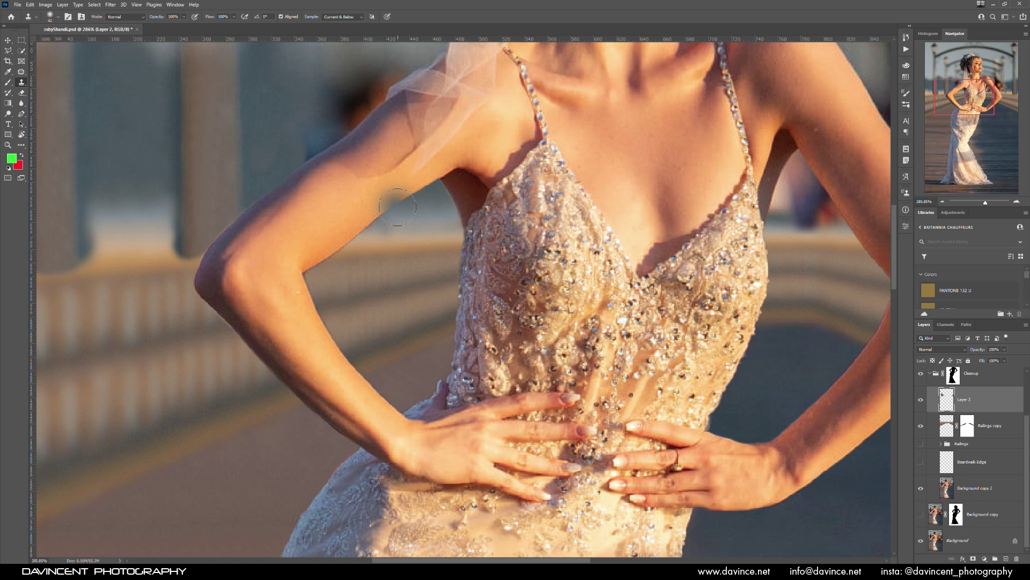
- Clone the dark hills over the orange figure behind the bride's veiled shoulder
drag(452, 143, 472, 283)
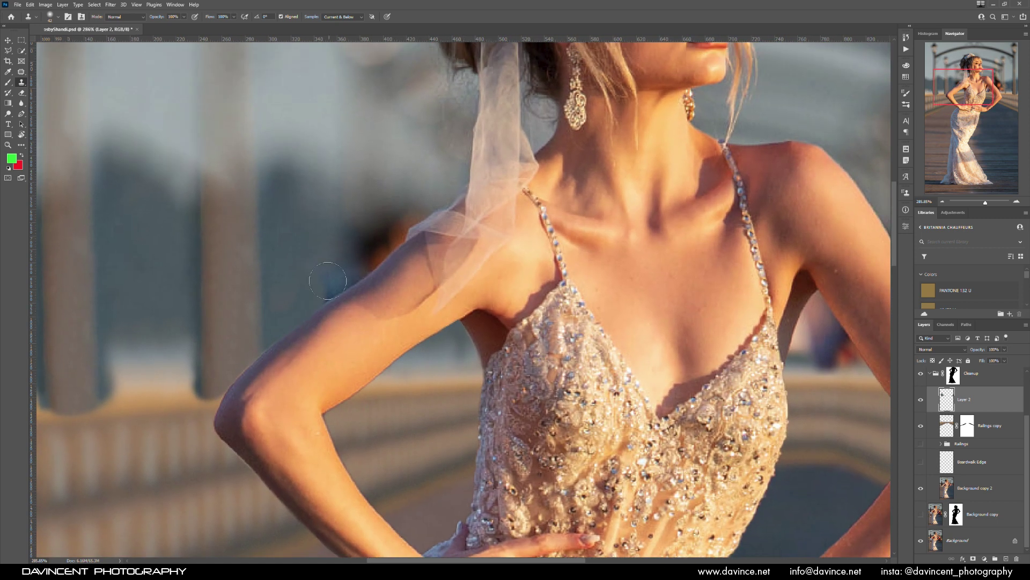
mouse_move(402, 245)
mouse_down()
mouse_move(413, 207)
mouse_move(384, 247)
mouse_up()
click(309, 264)
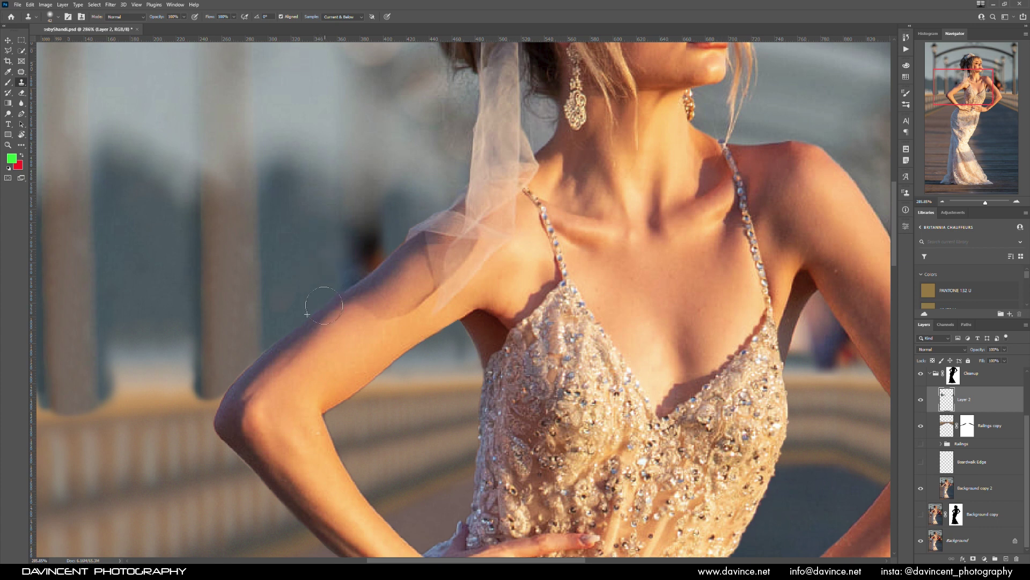
- Reduce the clone brush size and opacity, and rebuild the faint post behind the veiled shoulder over the remaining dark figure
right_click(383, 215)
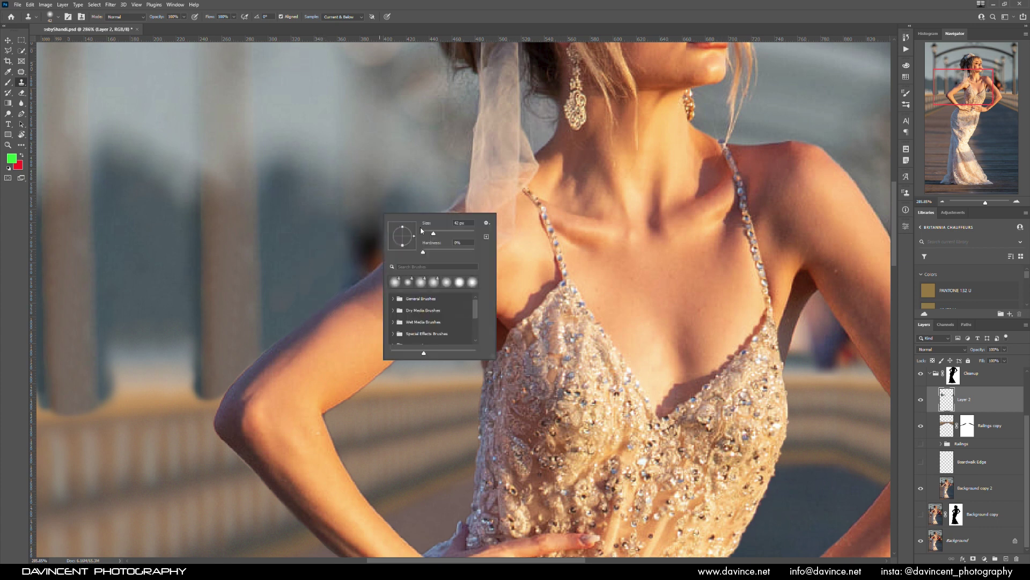
drag(427, 238, 425, 238)
key(Return)
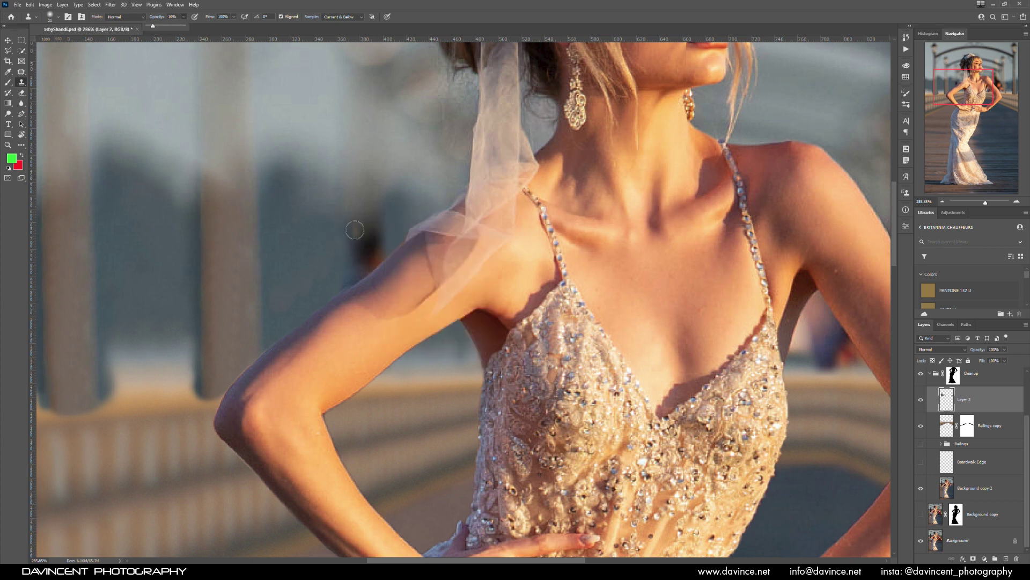
mouse_move(342, 218)
mouse_down()
mouse_move(344, 283)
mouse_move(345, 218)
mouse_move(339, 281)
mouse_move(349, 283)
mouse_move(359, 246)
mouse_up()
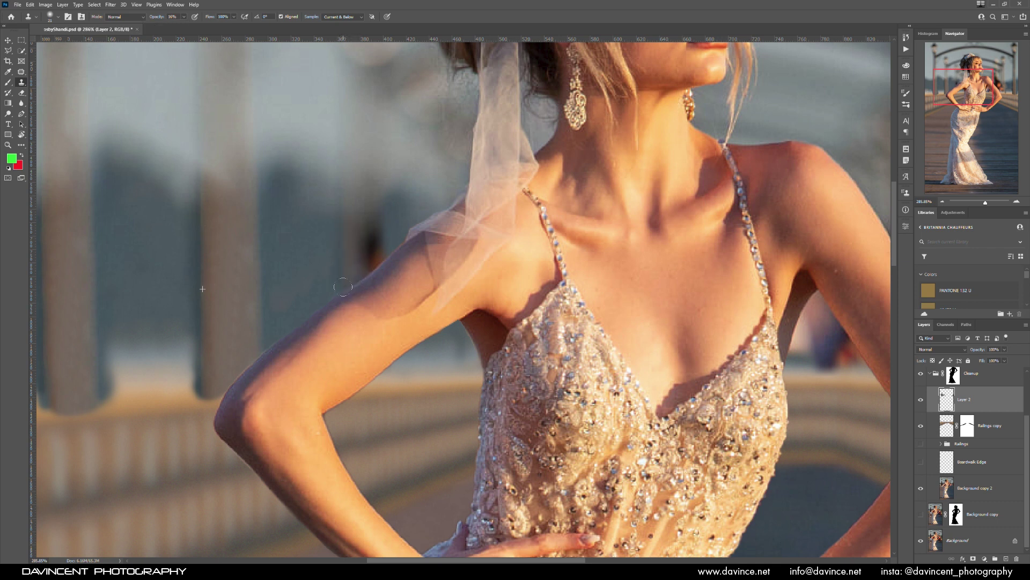
mouse_move(346, 287)
mouse_down()
mouse_move(373, 264)
mouse_move(369, 246)
mouse_move(345, 272)
mouse_up()
key(alt)
alt+click(261, 225)
mouse_move(383, 250)
mouse_down()
mouse_move(381, 275)
mouse_move(386, 222)
mouse_up()
mouse_move(382, 274)
mouse_down()
mouse_move(368, 231)
mouse_move(374, 253)
mouse_up()
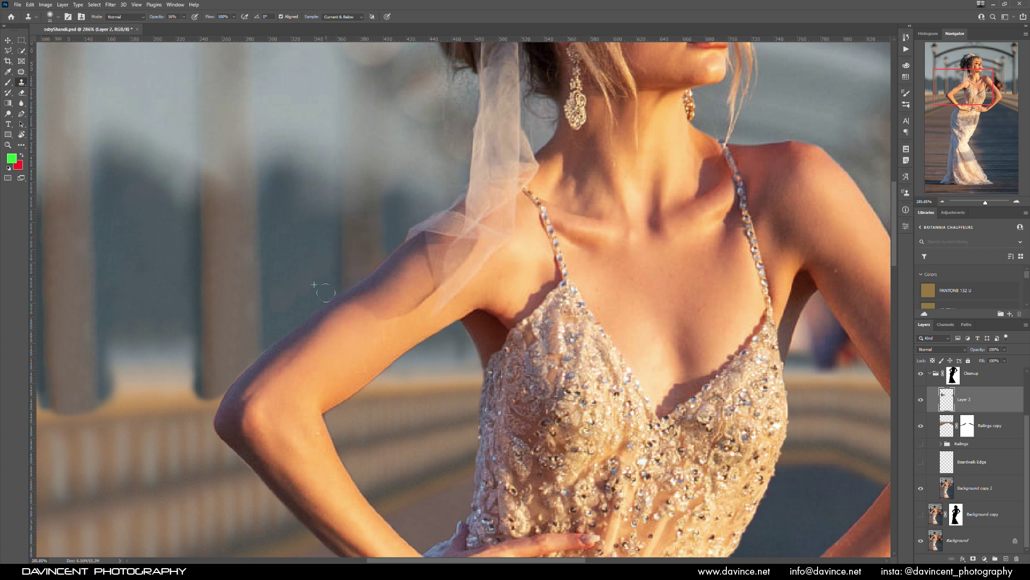
- Adjust the clone opacity and extend the thin post beside the inner right post down over the person's head and face
drag(871, 247, 349, 188)
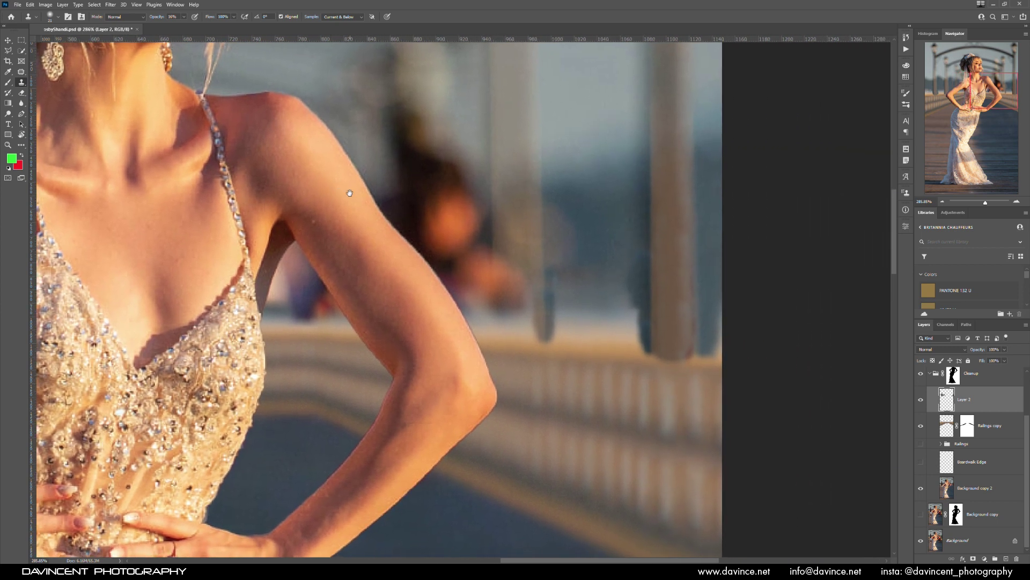
click(184, 17)
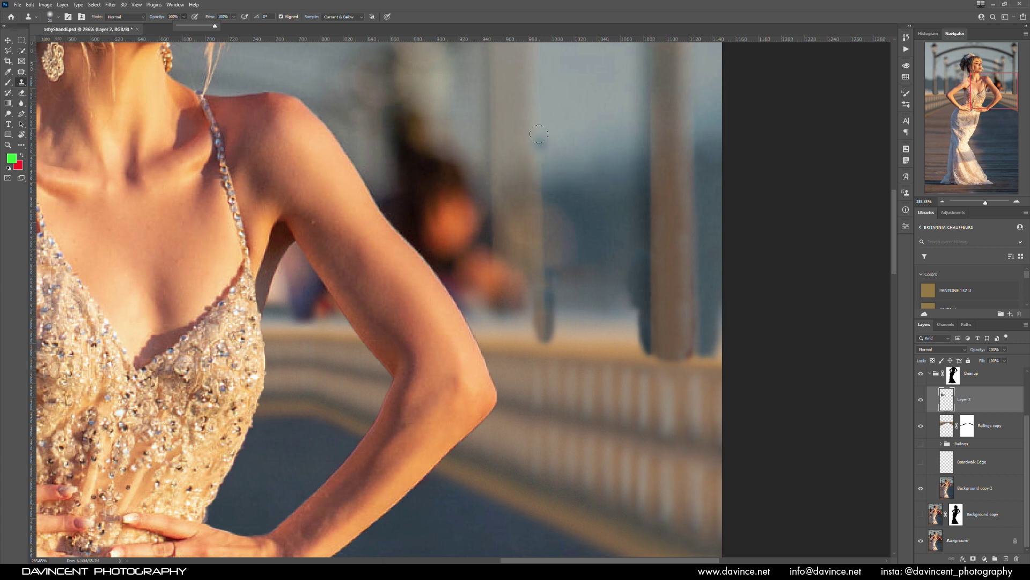
click(182, 26)
scroll(561, 90, up, 2)
alt+click(537, 183)
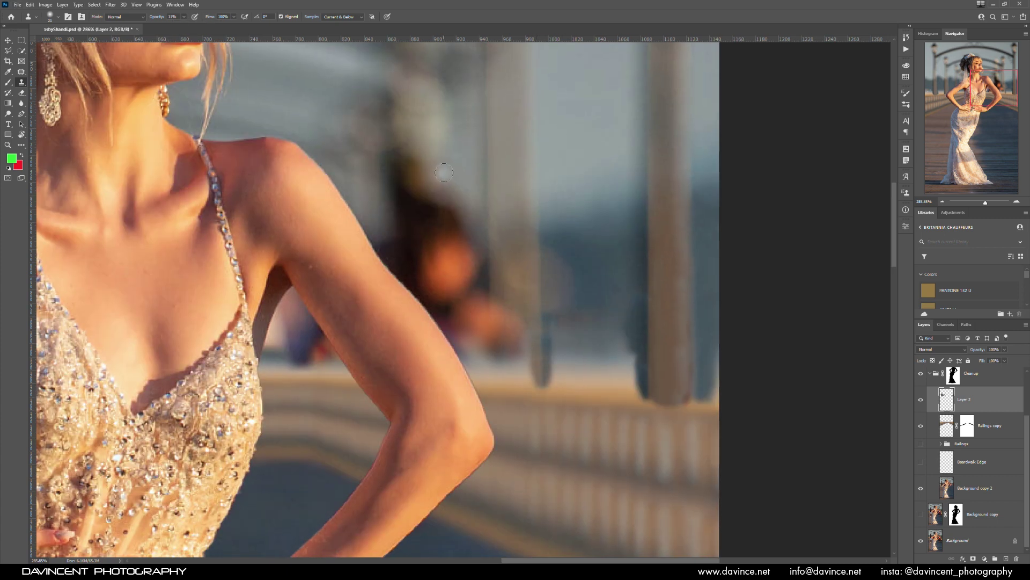
mouse_move(446, 192)
mouse_down()
mouse_move(444, 244)
mouse_move(447, 214)
mouse_move(457, 230)
mouse_up()
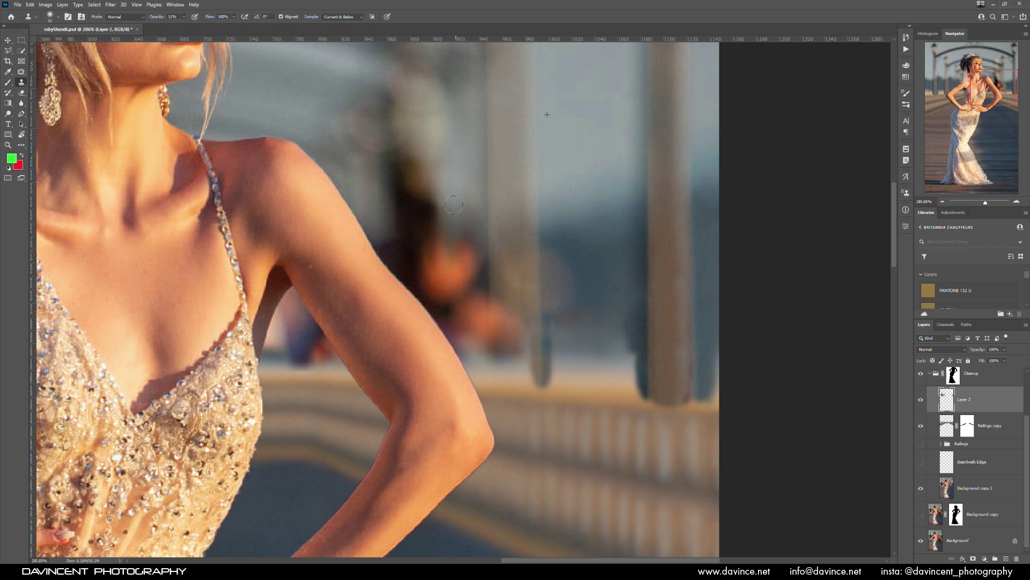
drag(441, 294, 443, 236)
click(459, 237)
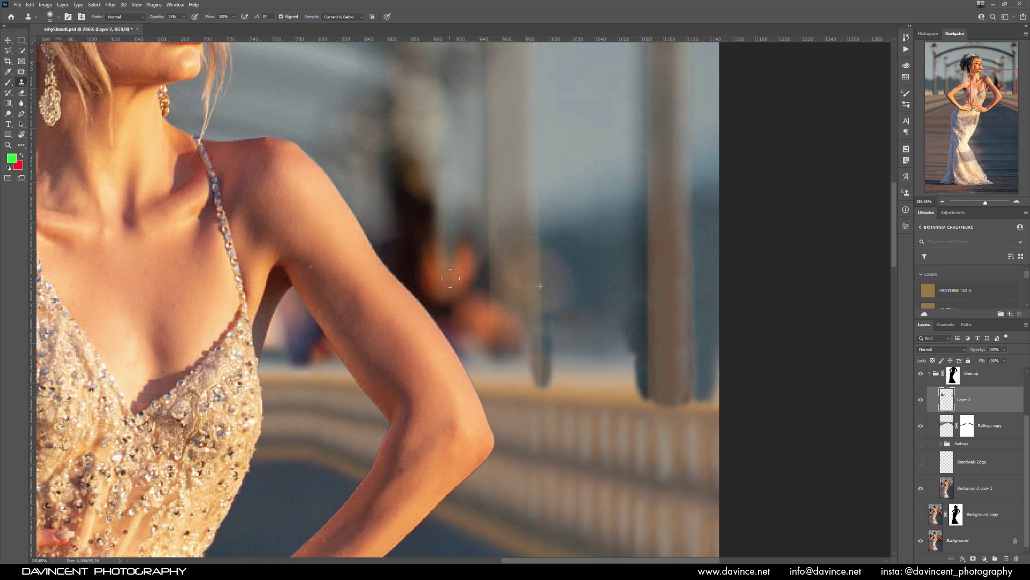
drag(452, 331, 450, 282)
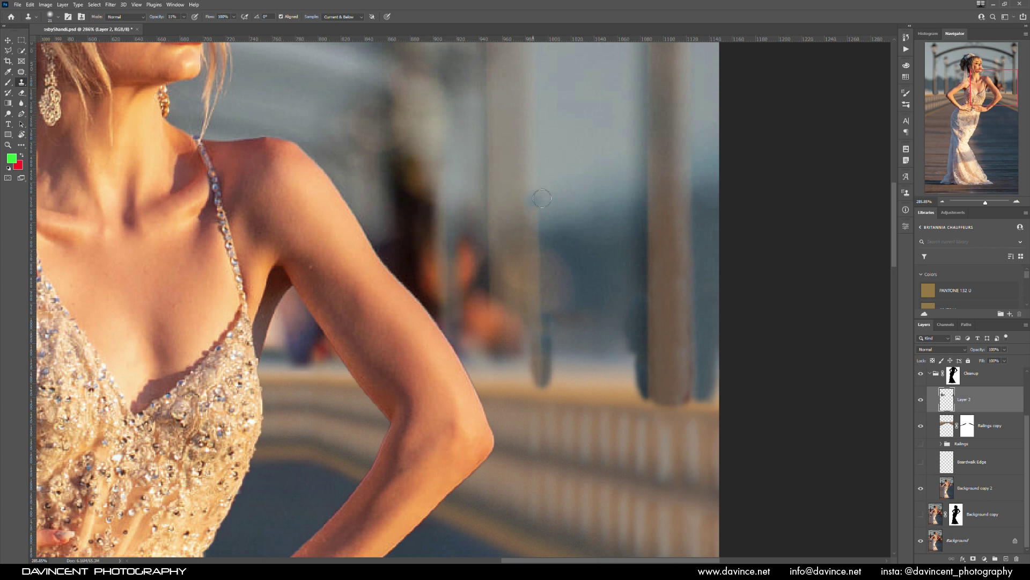
- Set the clone opacity to 38% and clone hills over the person between the thin post and the inner right post
mouse_move(404, 235)
mouse_down()
mouse_move(497, 230)
mouse_move(486, 226)
mouse_up()
key(3)
key(8)
mouse_move(554, 189)
mouse_down()
mouse_move(554, 277)
mouse_move(544, 228)
mouse_move(538, 266)
mouse_move(554, 305)
mouse_move(548, 226)
mouse_up()
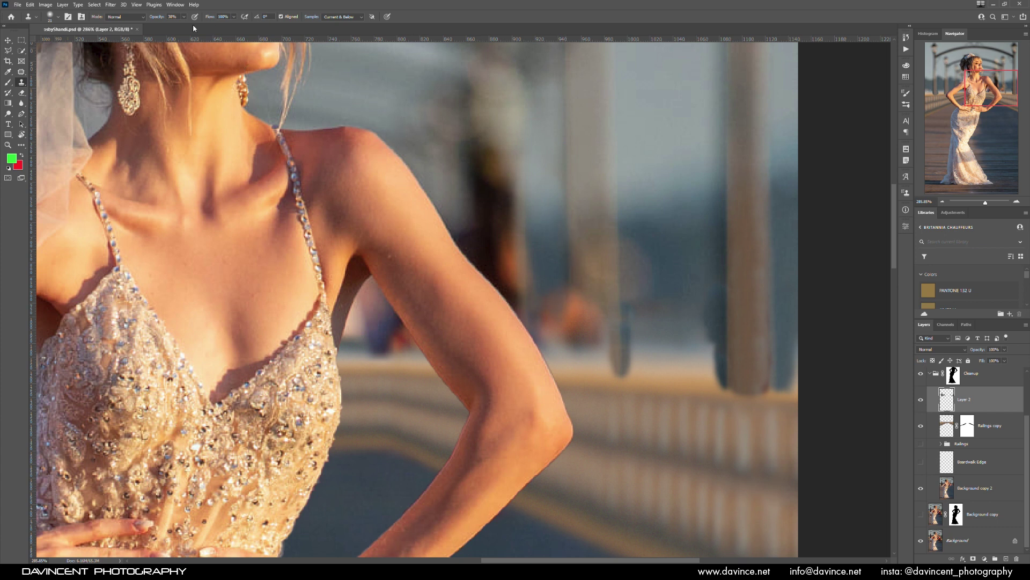
- Raise the clone opacity and extend the left edge of the inner right post down over the orange figure onto the railing
drag(184, 16, 240, 31)
click(568, 258)
mouse_move(567, 290)
mouse_down()
mouse_move(566, 313)
mouse_move(559, 277)
mouse_move(550, 307)
mouse_move(563, 339)
mouse_up()
key(alt)
alt+click(551, 257)
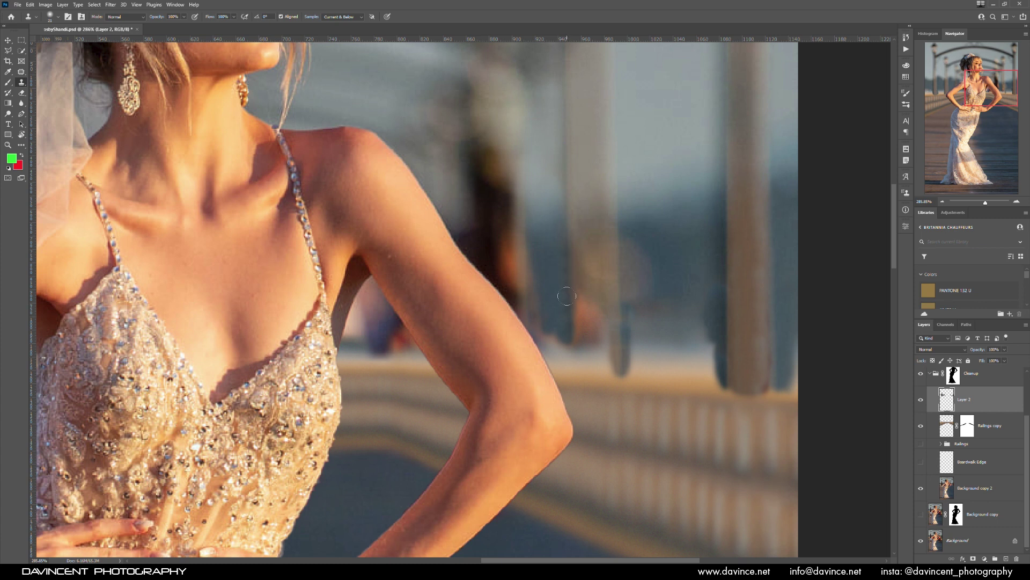
drag(563, 327, 568, 376)
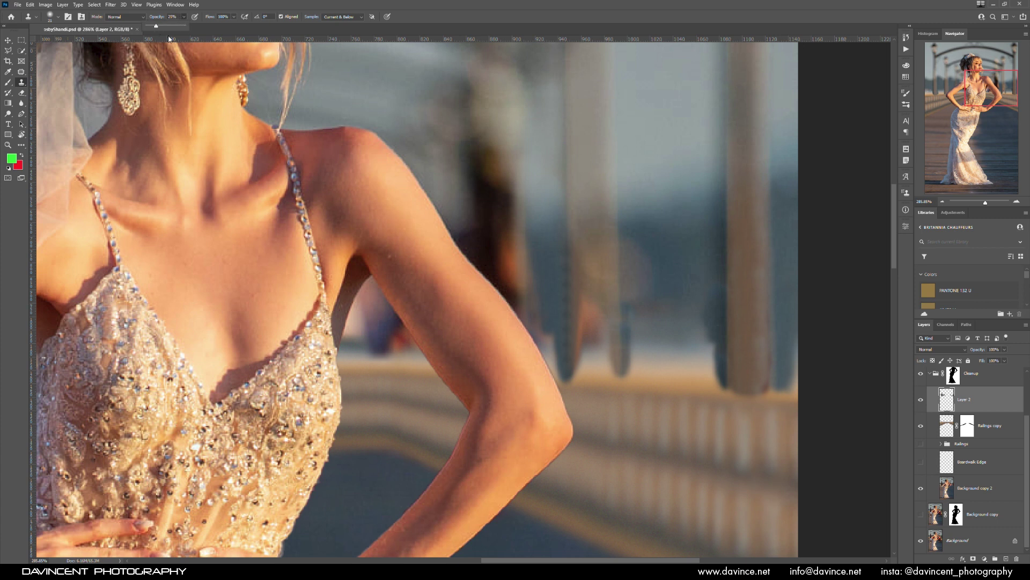
- Clone clean background over the dark fringes beside the base of the inner right post at low opacity
key(alt)
alt+click(726, 324)
mouse_move(570, 352)
mouse_down()
mouse_move(584, 329)
mouse_move(584, 368)
mouse_move(604, 298)
mouse_move(604, 377)
mouse_up()
alt+click(716, 342)
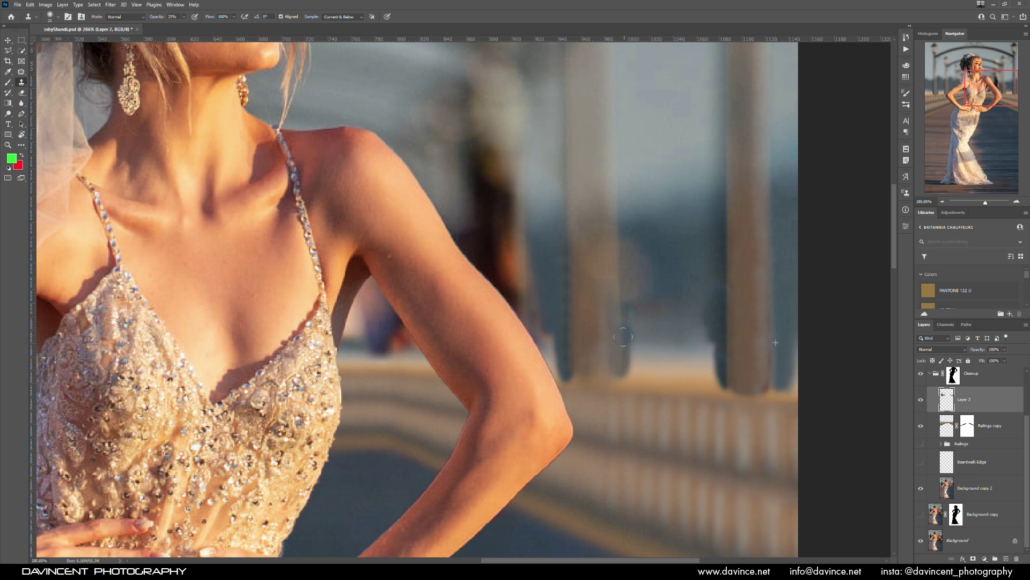
mouse_move(603, 314)
mouse_down()
mouse_move(603, 370)
mouse_move(665, 348)
mouse_up()
drag(615, 377, 594, 380)
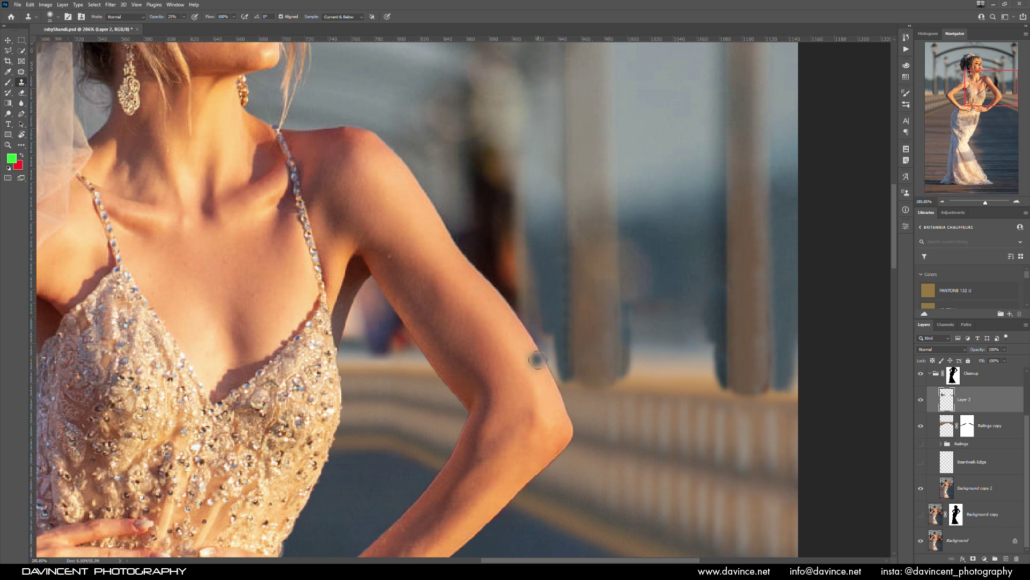
- Set the clone opacity to 100% and clone the waterline between the left posts over the figures in the right arm gap
key(ctrl+0)
drag(459, 198, 488, 177)
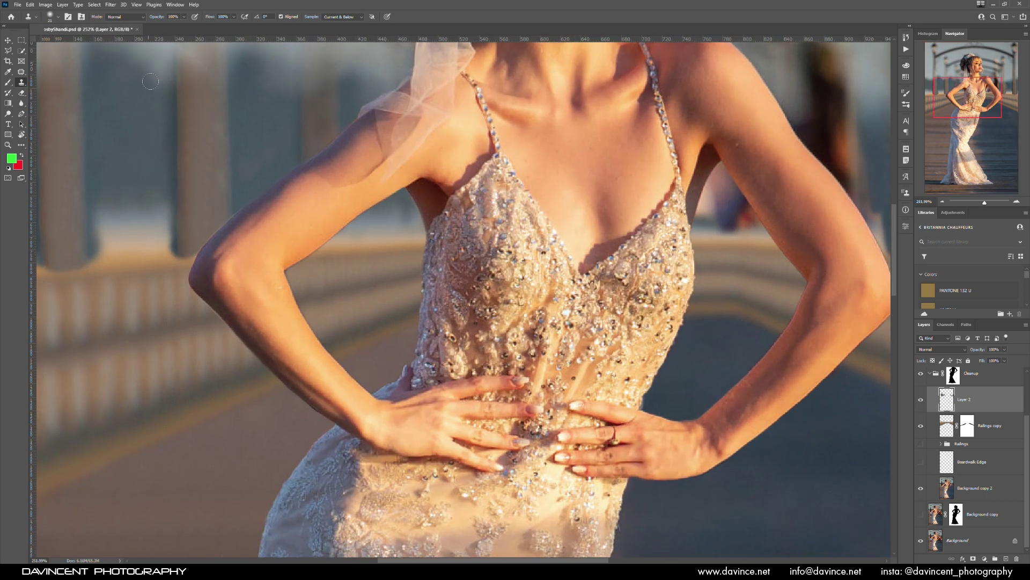
key(alt)
alt+click(108, 211)
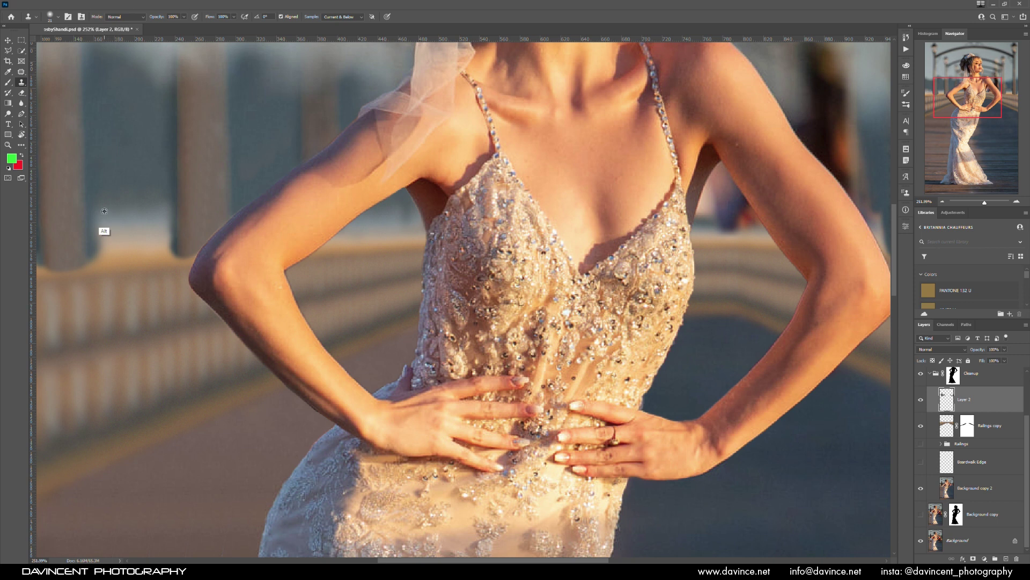
mouse_move(713, 202)
mouse_down()
mouse_move(733, 180)
mouse_move(742, 188)
mouse_move(722, 221)
mouse_move(701, 218)
mouse_move(765, 219)
mouse_move(719, 231)
mouse_up()
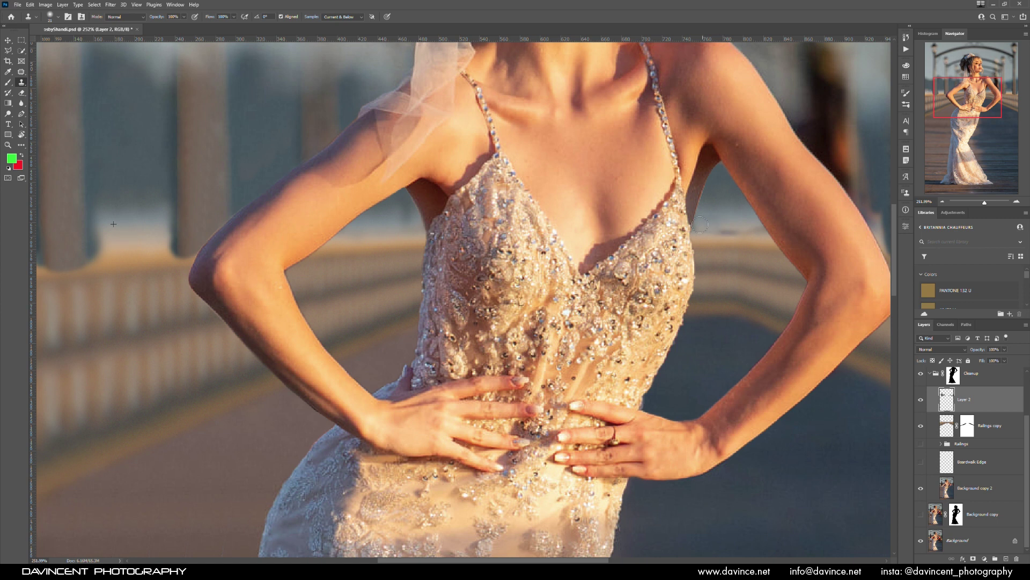
- Set the clone brush size to 10 px and clean the leftover dark specks along the waterline inside the right arm gap
key(ctrl+space)
click(745, 233)
click(744, 235)
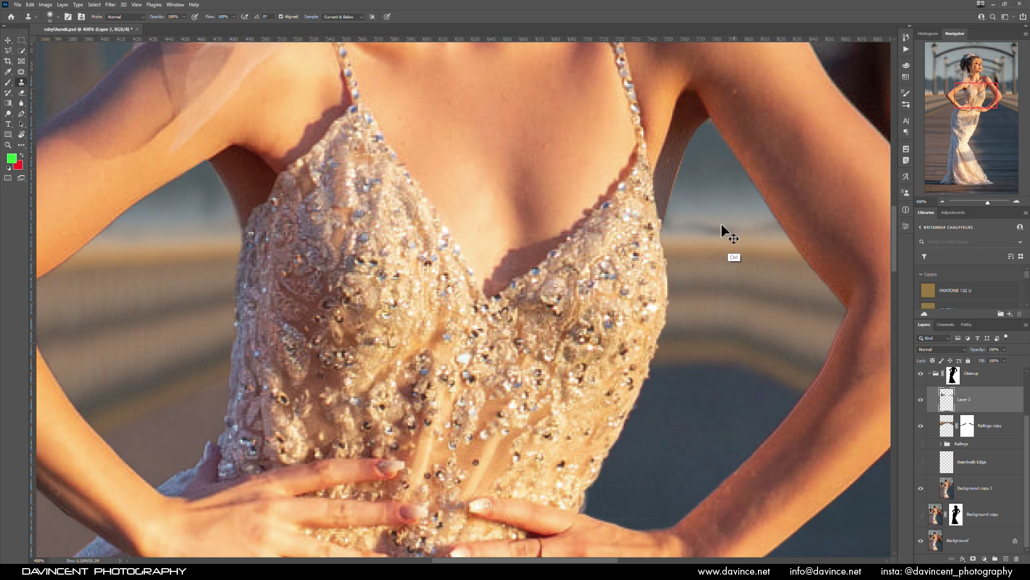
right_click(746, 239)
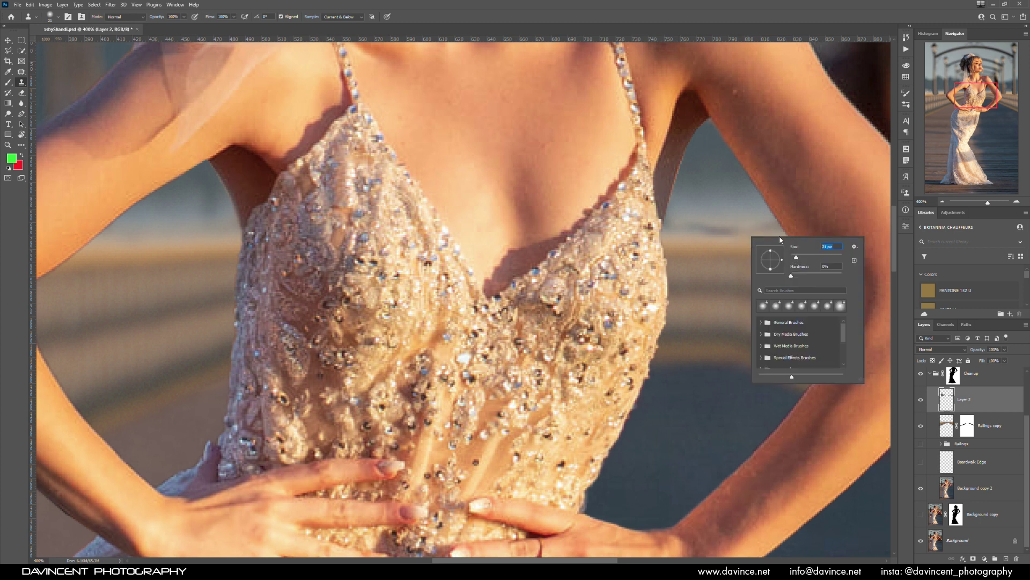
text(10)
key(Return)
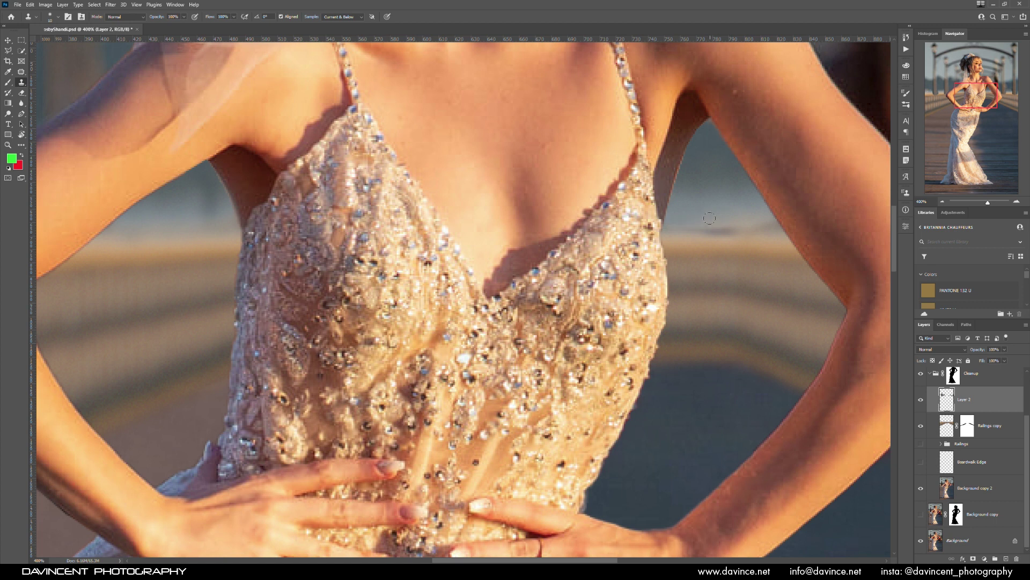
drag(710, 220, 724, 215)
click(768, 230)
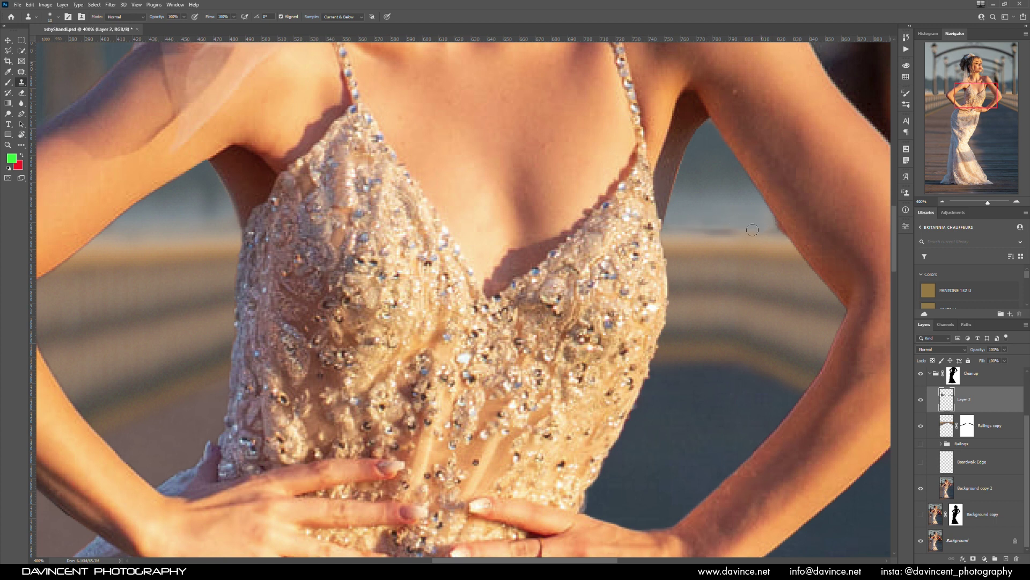
key(ctrl+z)
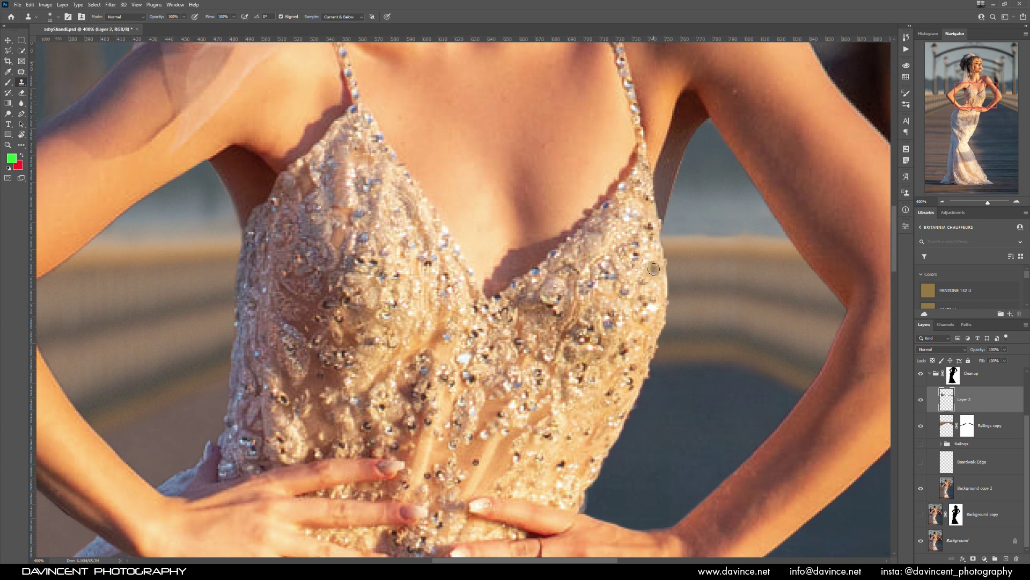
- Rename the current layer as Upper Section 1 and add a new layer above it
key(ctrl+0)
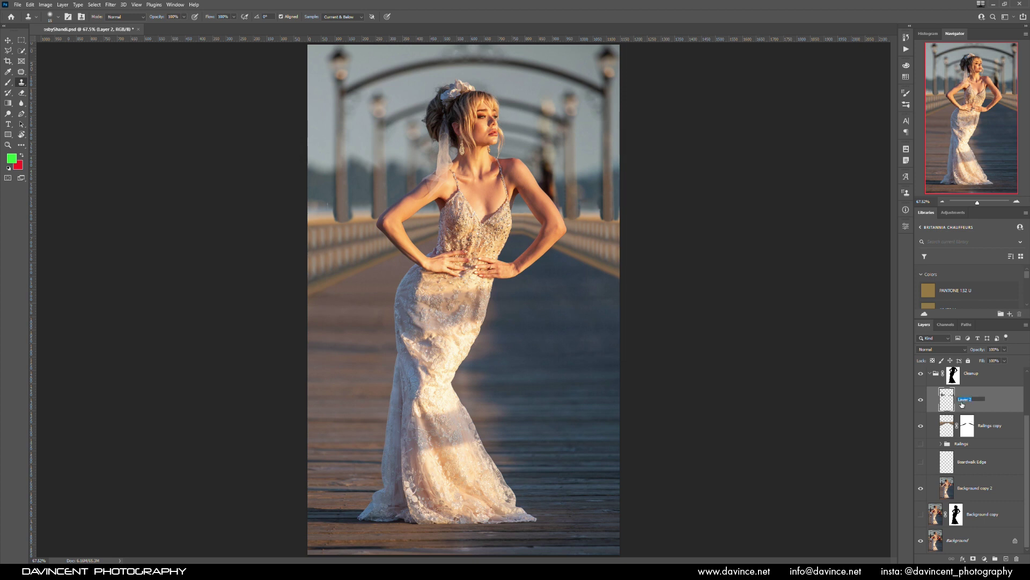
key(Return)
click(1006, 558)
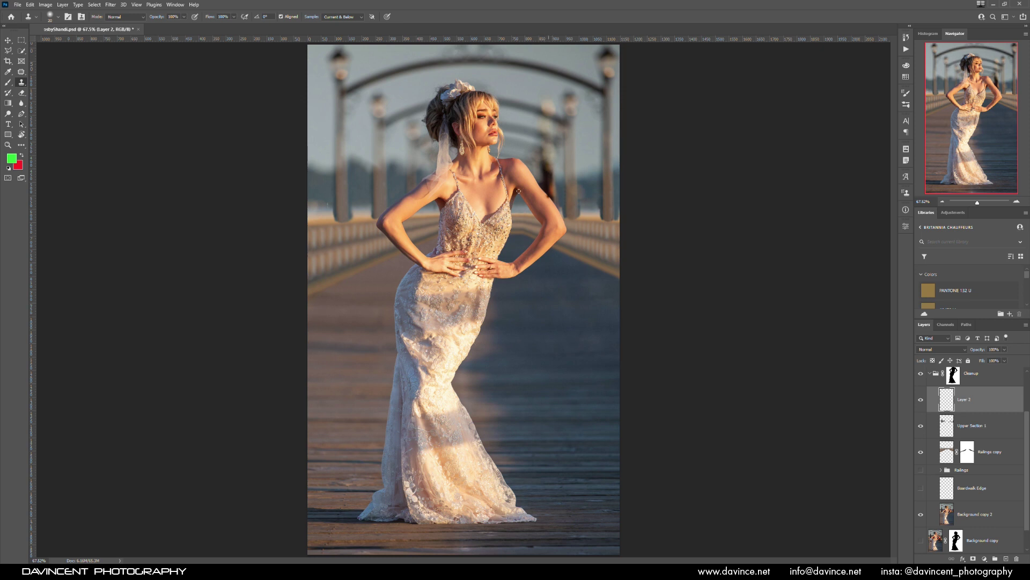
- Resize the clone brush and clone the faint post behind the veiled shoulder over the dark figure beside the right arm
drag(540, 170, 588, 161)
scroll(31, 80, down, 1)
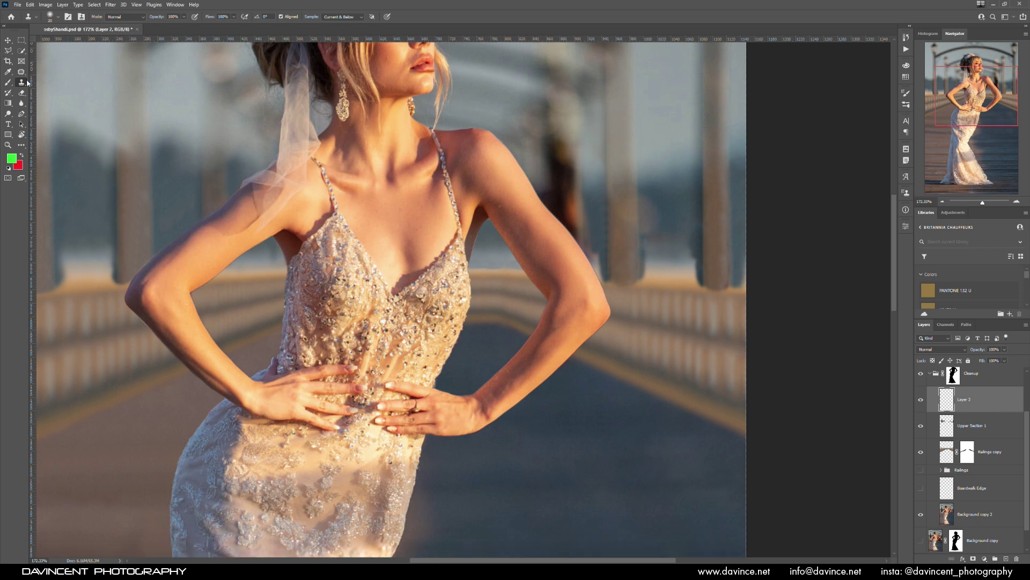
right_click(252, 169)
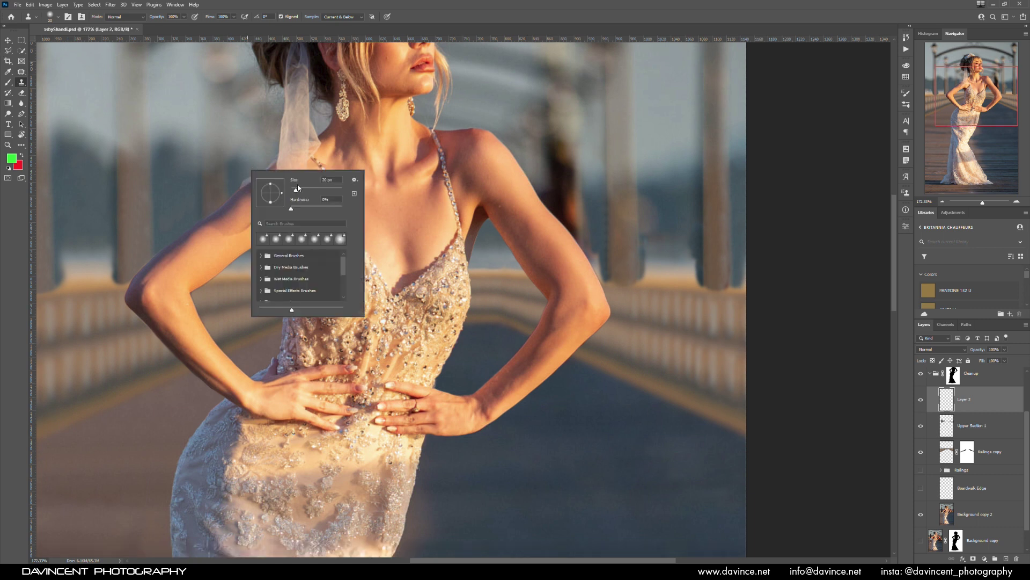
alt+click(232, 162)
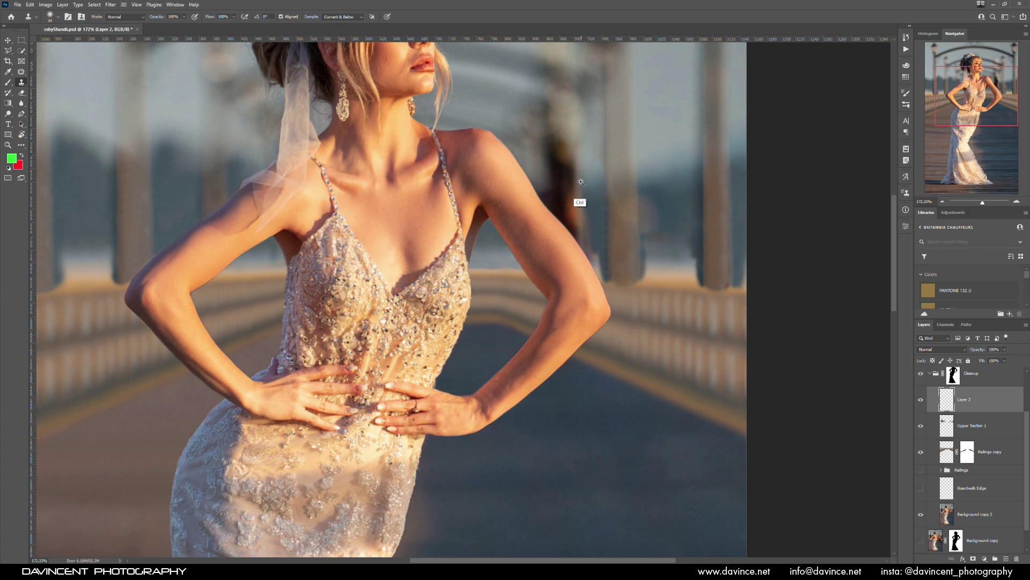
scroll(587, 181, up, 2)
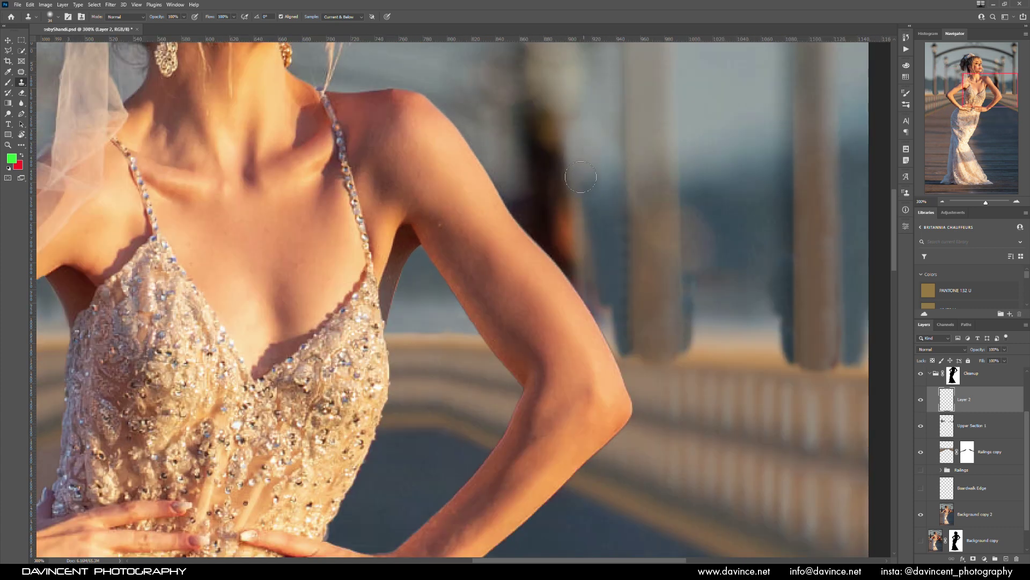
mouse_move(599, 150)
mouse_down()
mouse_move(596, 186)
mouse_move(593, 72)
mouse_up()
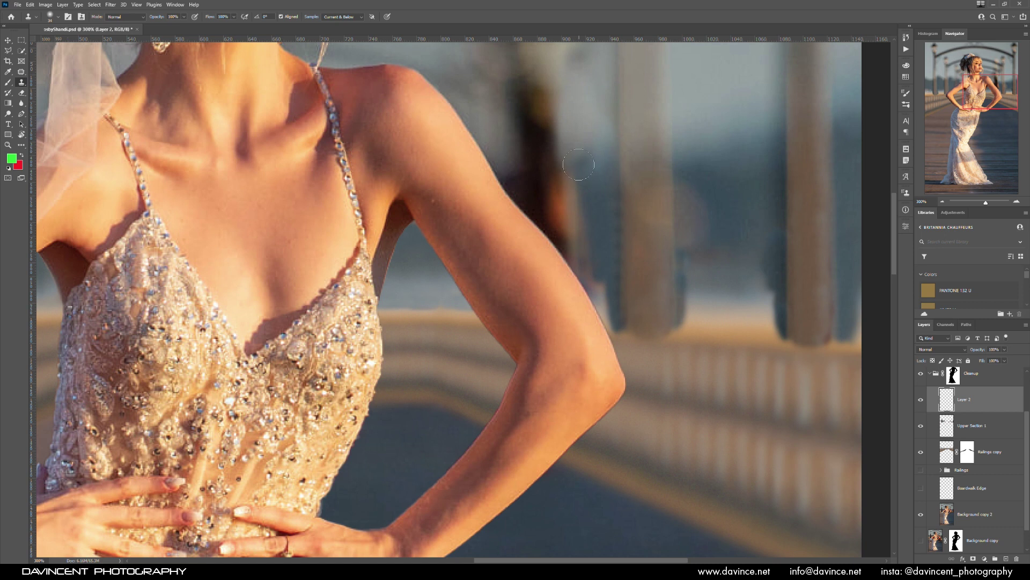
mouse_move(563, 187)
mouse_down()
mouse_move(536, 150)
mouse_move(543, 109)
mouse_move(560, 216)
mouse_move(526, 214)
mouse_move(525, 180)
mouse_move(550, 160)
mouse_move(534, 149)
mouse_move(537, 204)
mouse_move(528, 143)
mouse_move(542, 151)
mouse_move(544, 246)
mouse_move(534, 265)
mouse_move(528, 254)
mouse_move(524, 277)
mouse_move(523, 237)
mouse_move(543, 340)
mouse_move(519, 179)
mouse_up()
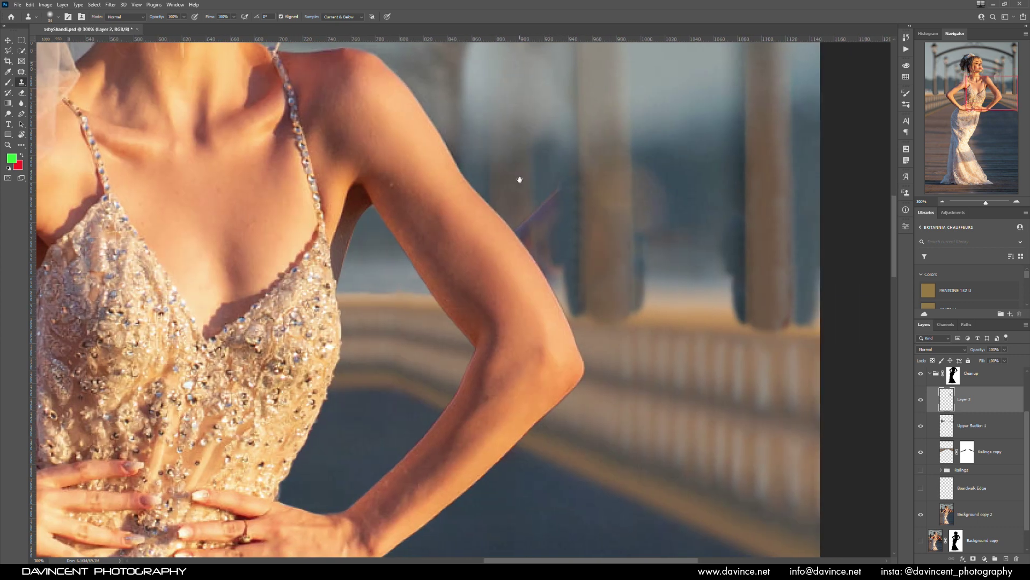
- Set the clone brush to 18 px and clone away the purple streak and leftover figure beside the right upper arm
right_click(549, 179)
drag(602, 203, 592, 203)
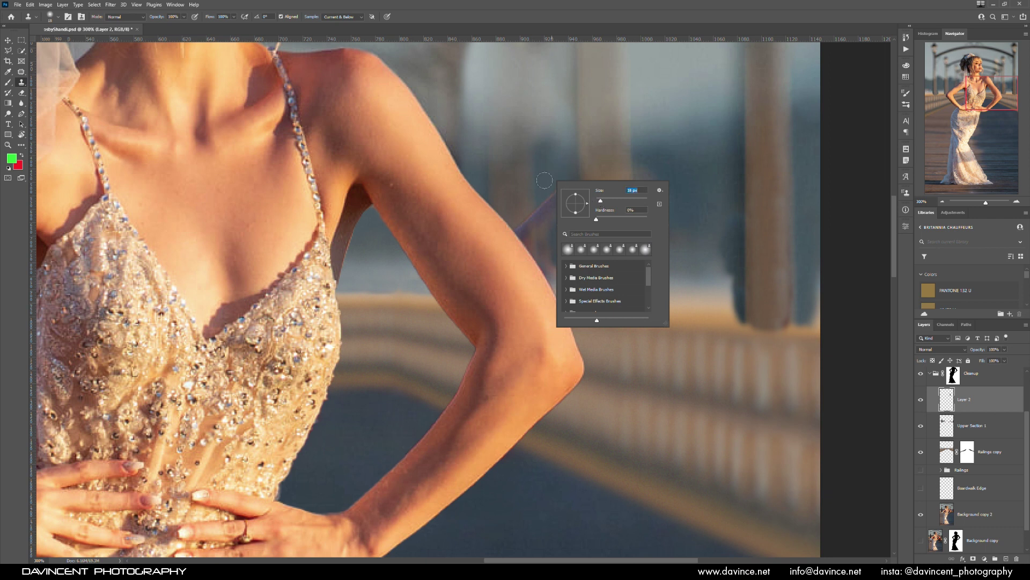
key(Return)
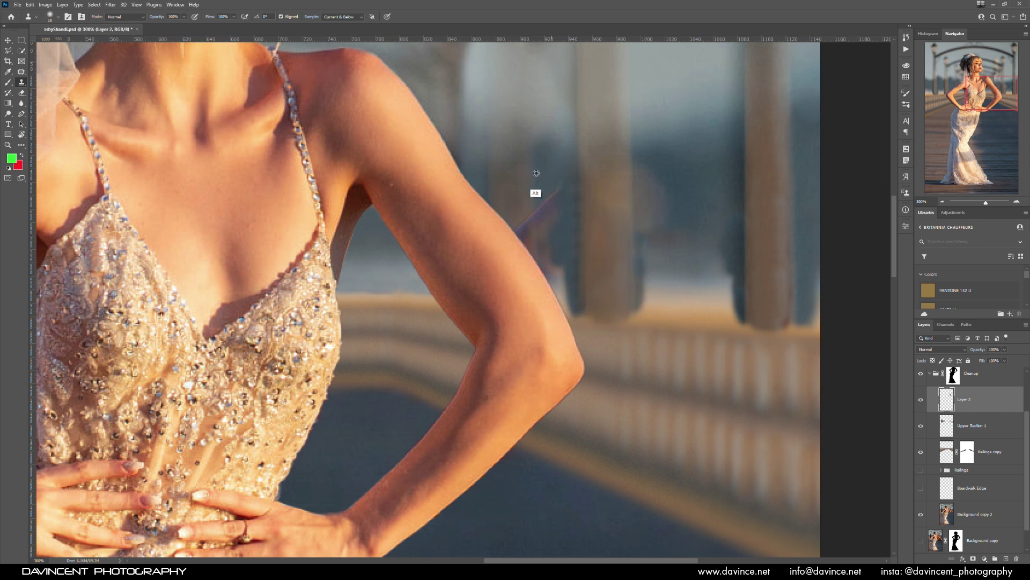
mouse_move(554, 191)
mouse_down()
mouse_move(551, 212)
mouse_move(516, 231)
mouse_move(529, 242)
mouse_move(522, 204)
mouse_move(533, 265)
mouse_up()
alt+click(524, 199)
- Add a new layer and clone clean hills and waterline into the gap between the right arm and the inner right post
click(1006, 558)
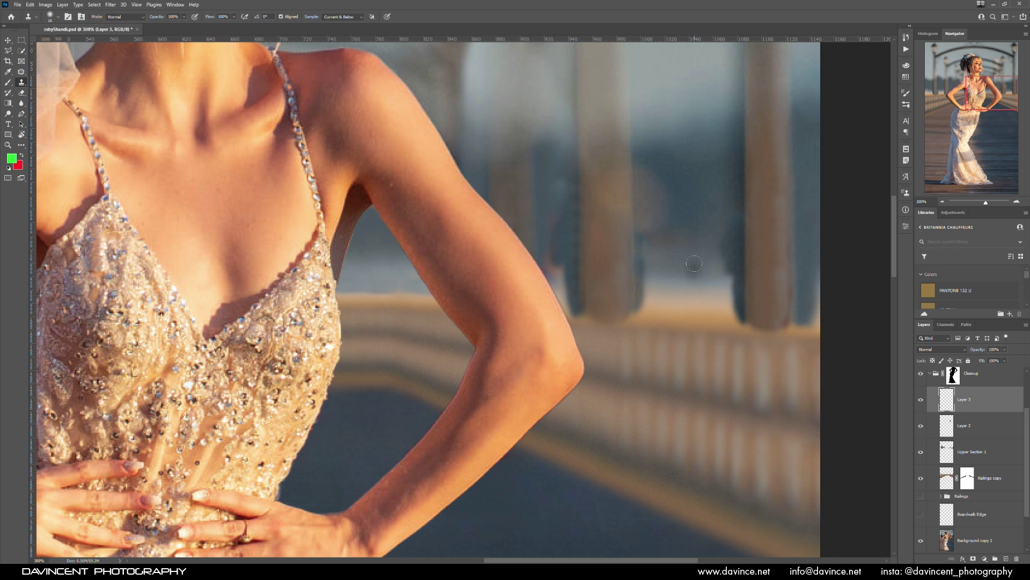
mouse_move(556, 249)
mouse_down()
mouse_move(569, 257)
mouse_move(571, 305)
mouse_move(567, 221)
mouse_move(553, 231)
mouse_move(559, 188)
mouse_move(561, 212)
mouse_up()
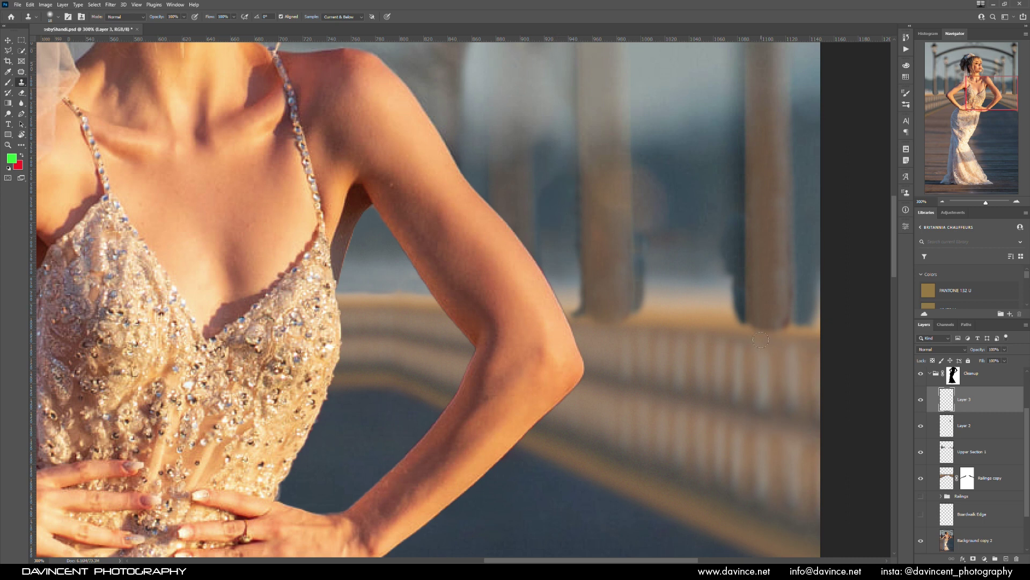
key(ctrl+0)
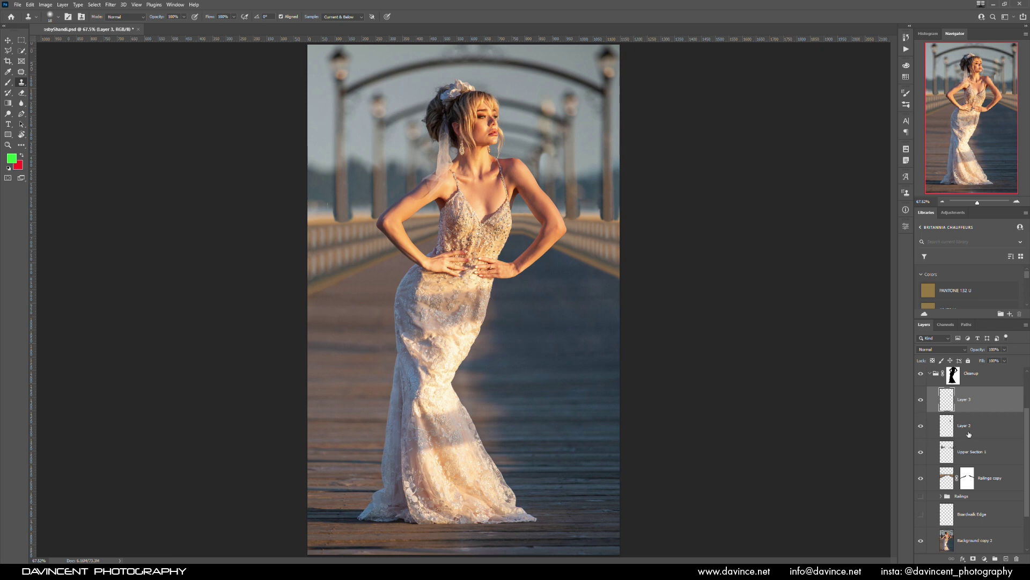
- Rename Layer 2 as Upper Section 2
click(963, 429)
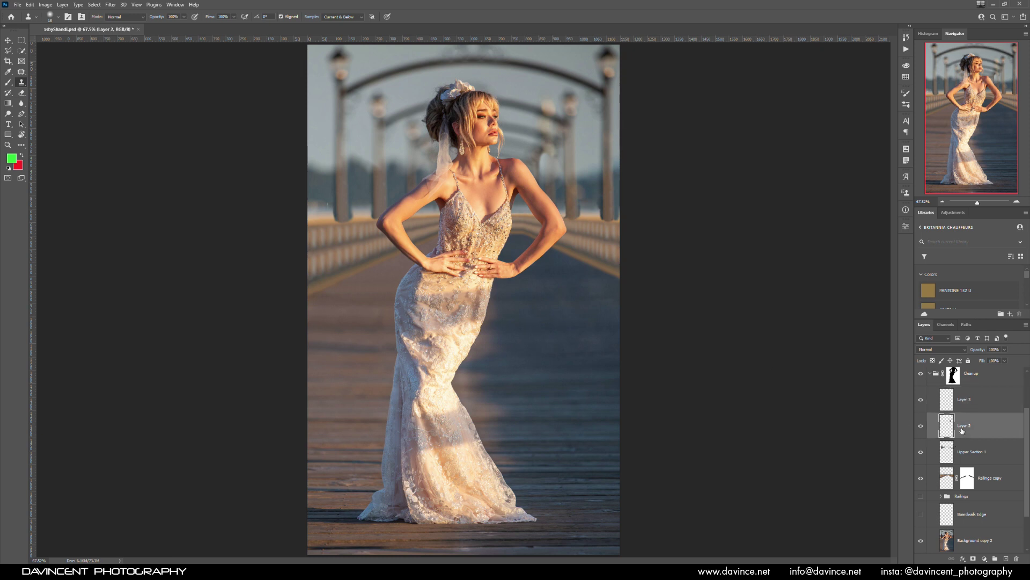
double_click(962, 426)
text(Upper Section 2)
key(Return)
- Rename Layer 3 as Waterline fill
click(966, 401)
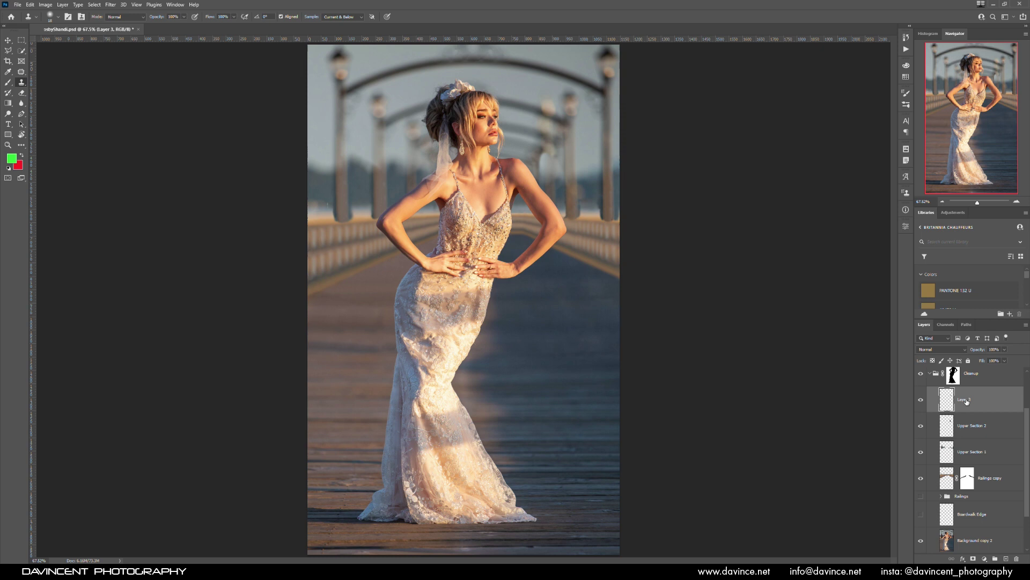
double_click(967, 401)
text(Wal)
text(erline fill)
key(Return)
- Add a layer mask to Upper Section 1 and switch to a 40 px Brush for painting on it
click(965, 454)
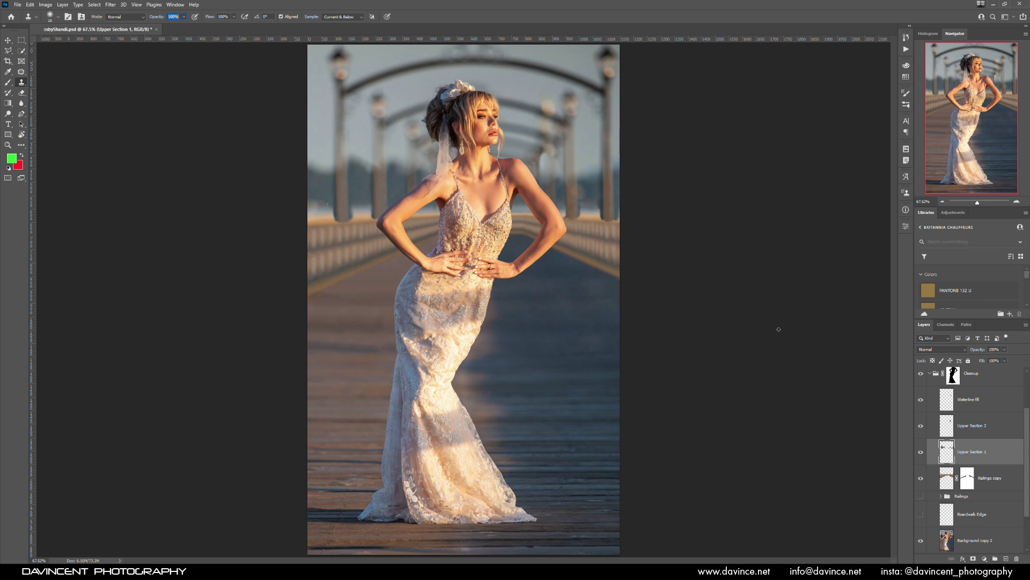
click(975, 559)
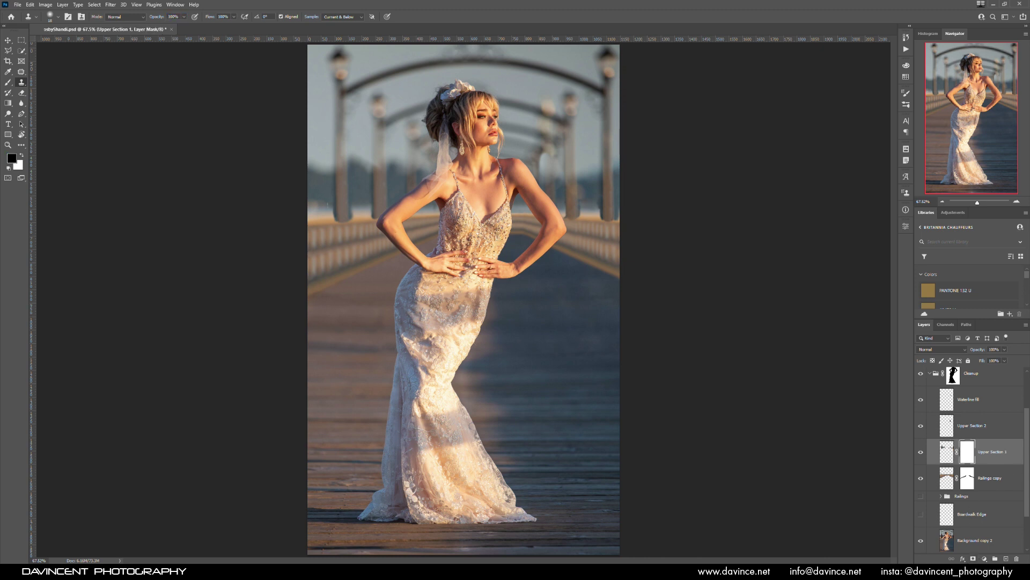
drag(375, 239, 403, 193)
click(8, 82)
right_click(307, 234)
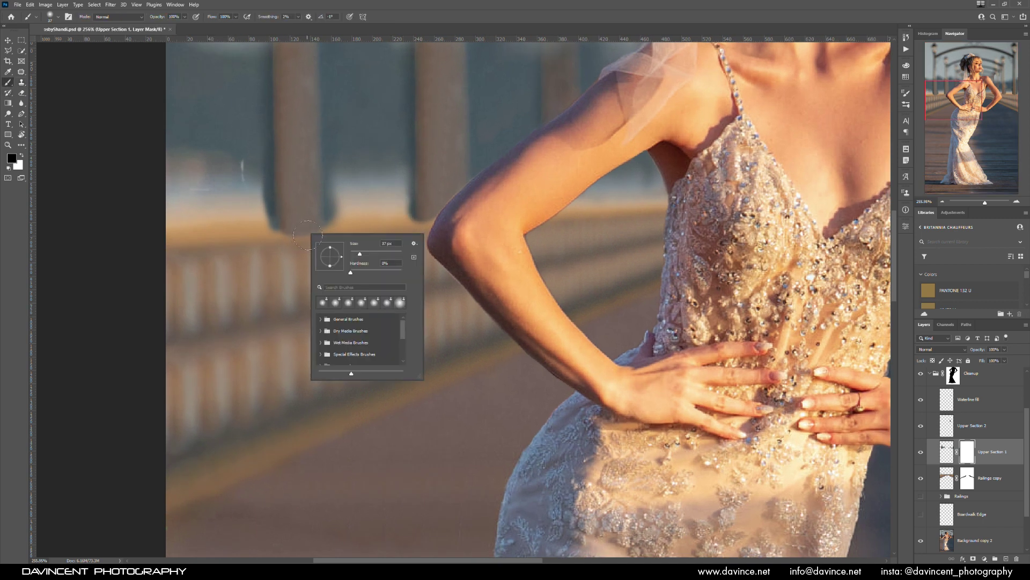
click(398, 243)
text(40)
key(Return)
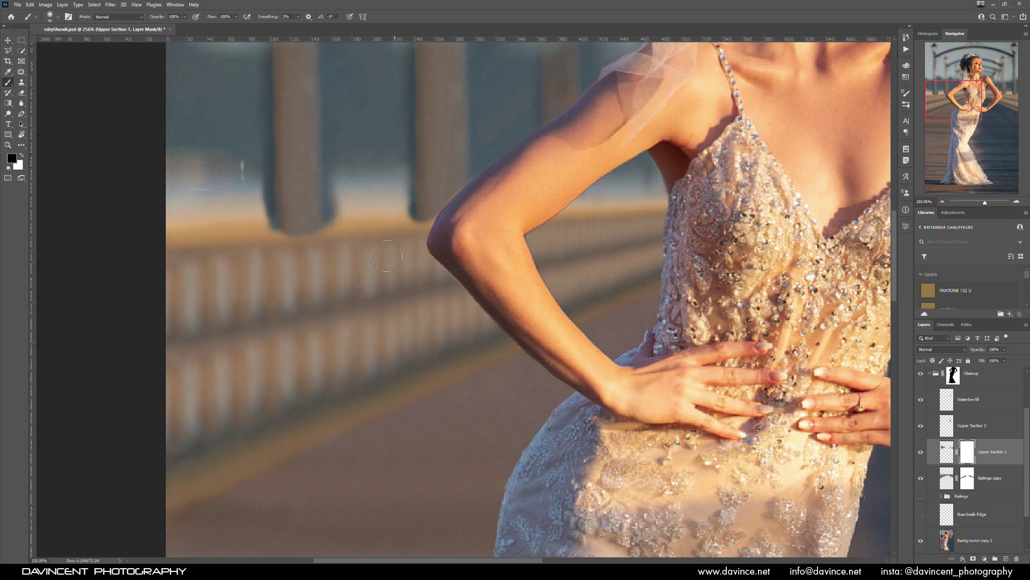
- Set the brush opacity to 22% and mask out the bases of the left posts where they overlap the railing
scroll(298, 237, left, 2)
key(2)
key(2)
mouse_move(321, 227)
mouse_down()
mouse_move(348, 227)
mouse_move(311, 220)
mouse_move(379, 233)
mouse_up()
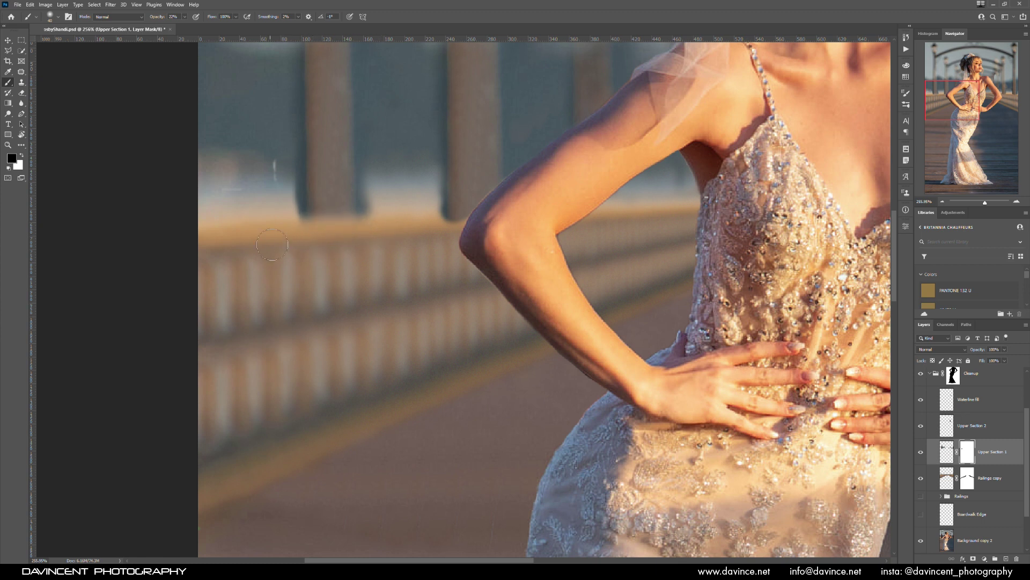
mouse_move(472, 236)
mouse_down()
mouse_move(528, 224)
mouse_move(440, 230)
mouse_move(461, 216)
mouse_up()
- Mask out the bases of the right posts where they overlap the railing, and return to the whole photo
drag(638, 260, 352, 267)
drag(746, 231, 443, 226)
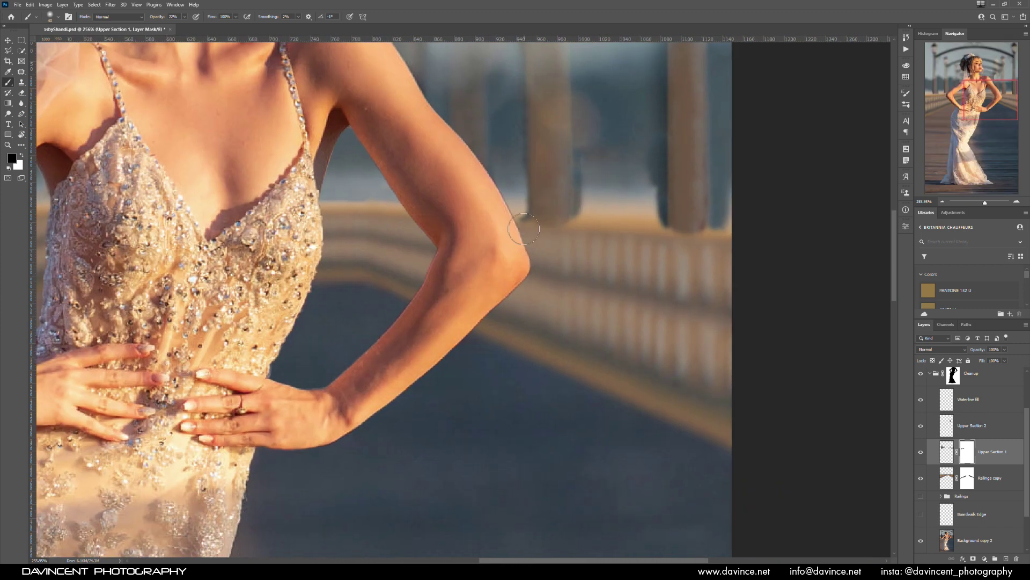
mouse_move(674, 227)
mouse_down()
mouse_move(693, 227)
mouse_move(663, 221)
mouse_move(705, 234)
mouse_move(662, 234)
mouse_up()
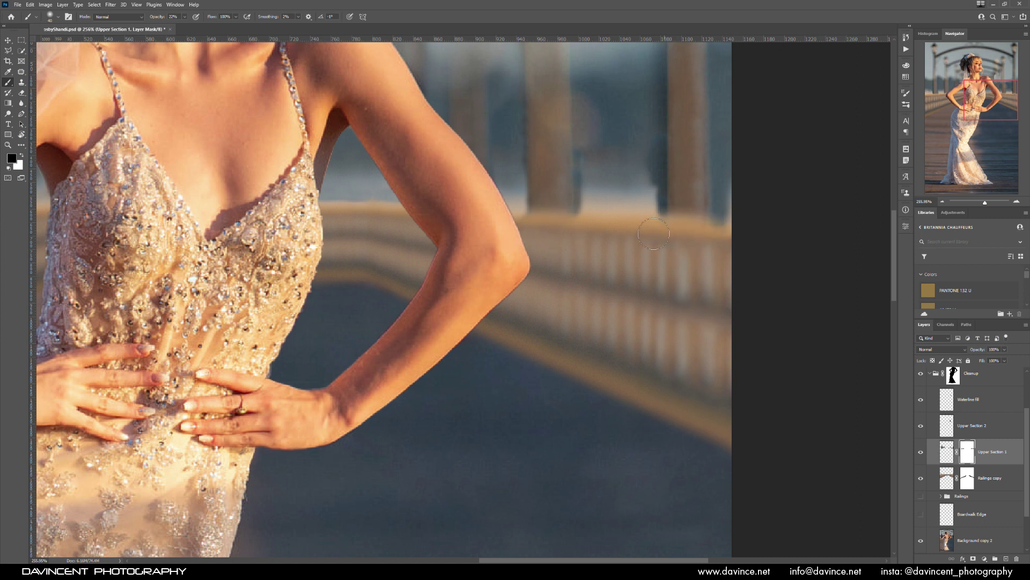
key(x)
drag(528, 247, 776, 348)
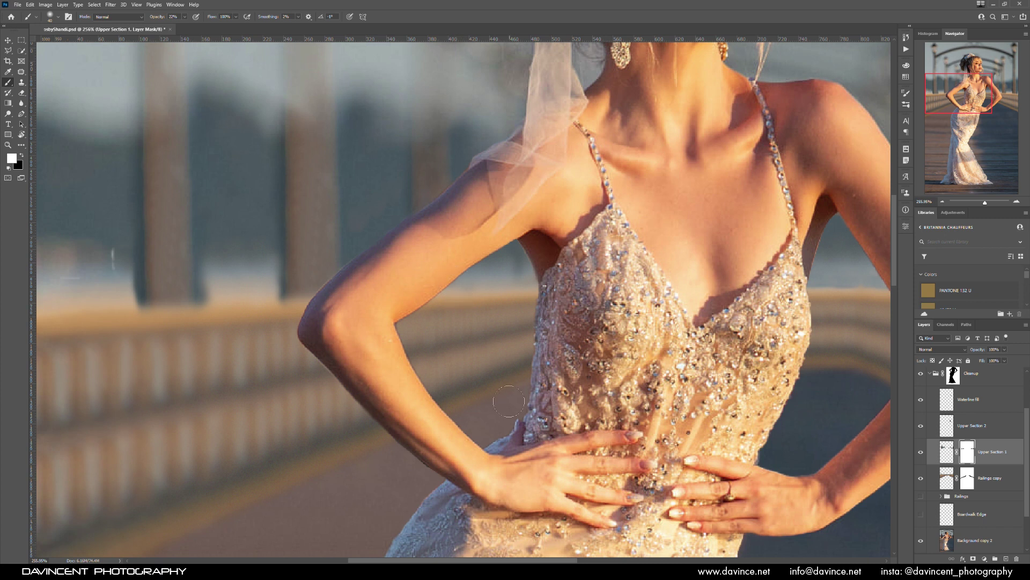
scroll(568, 352, left, 3)
key(x)
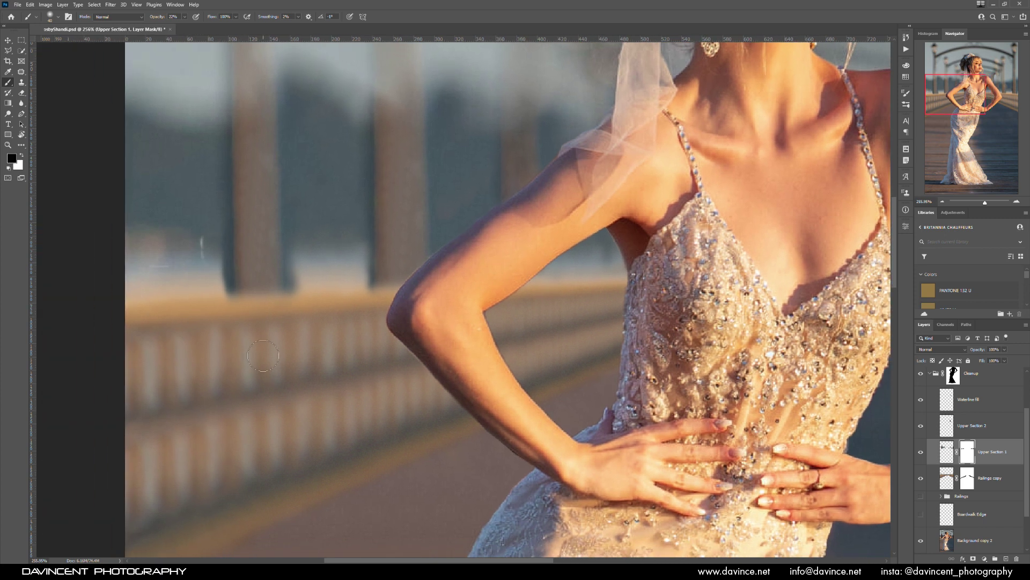
key(ctrl+0)
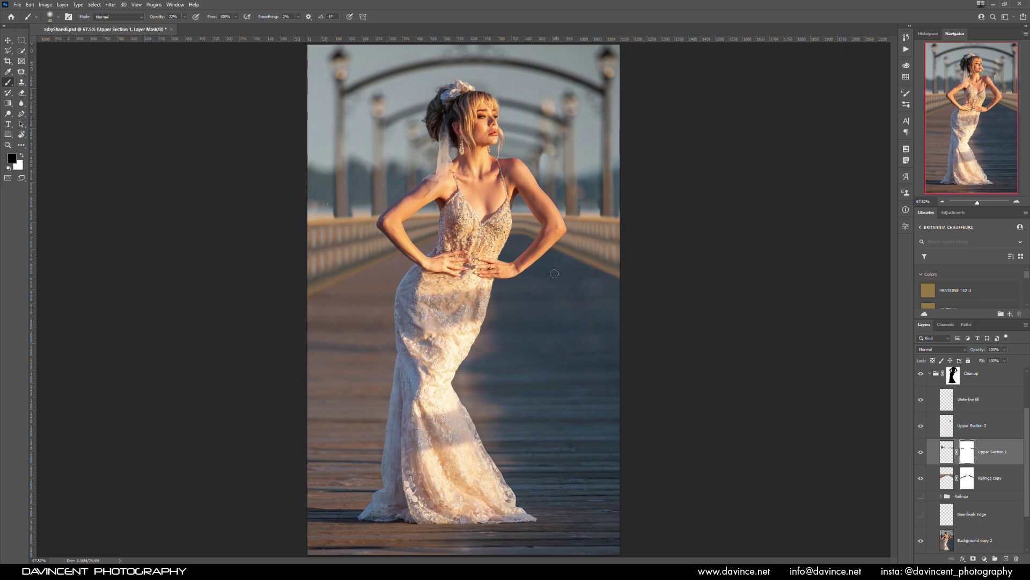
- Switch from the mask to the pixels of Upper Section 1 and clone clean background into the gap between the bride's arm and torso
key(ctrl+2)
key(s)
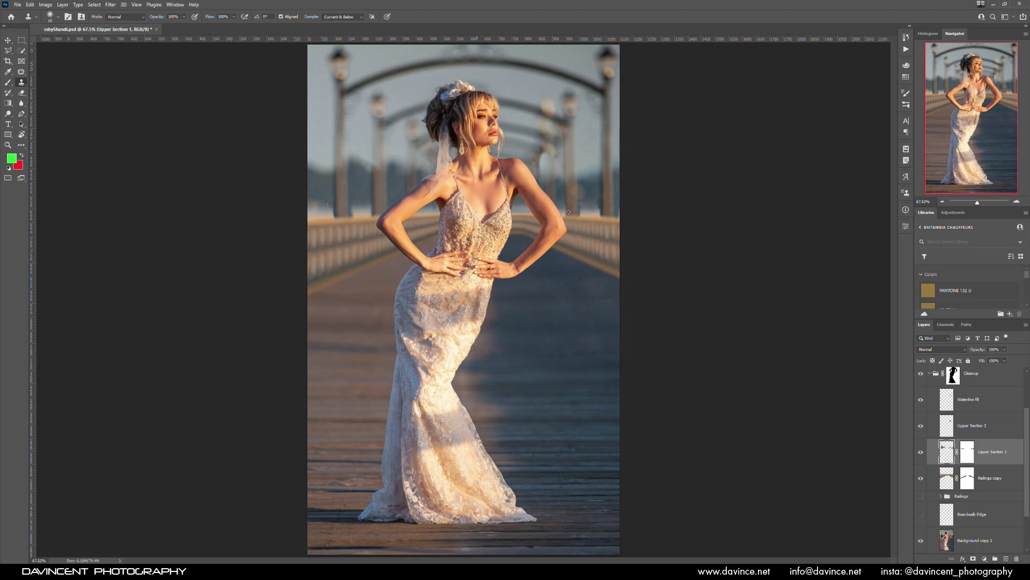
drag(527, 208, 627, 181)
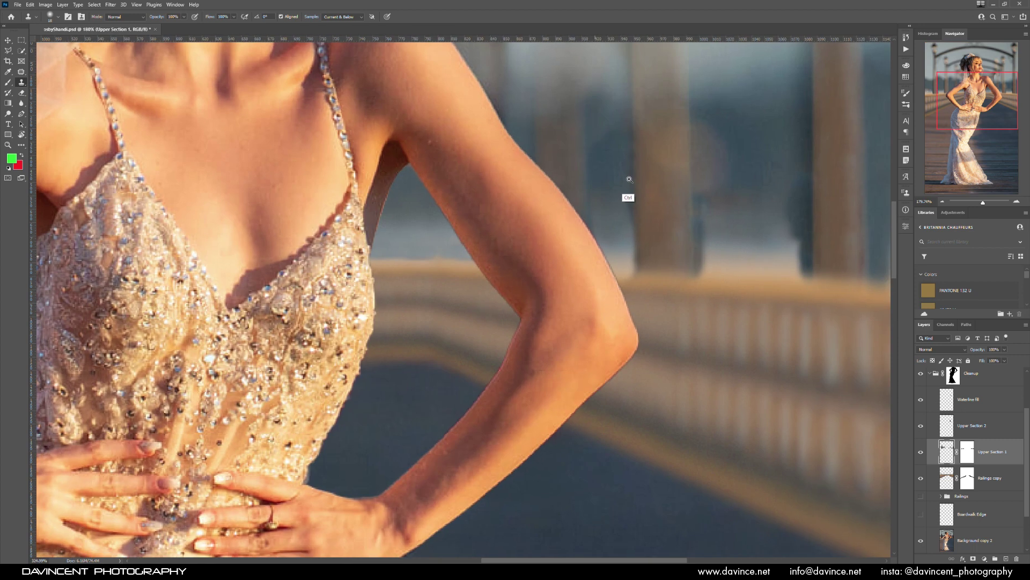
drag(754, 228, 642, 236)
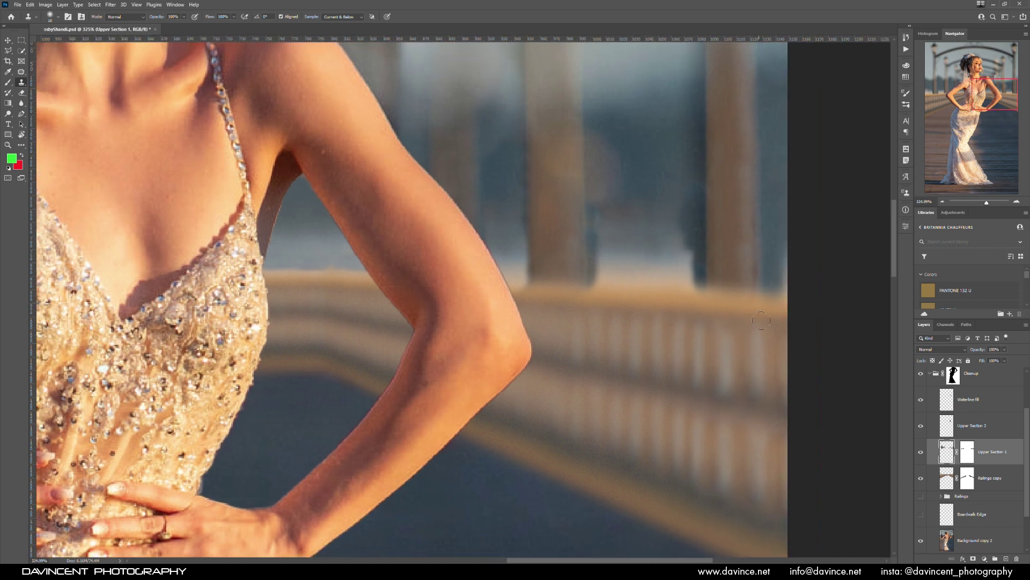
click(949, 405)
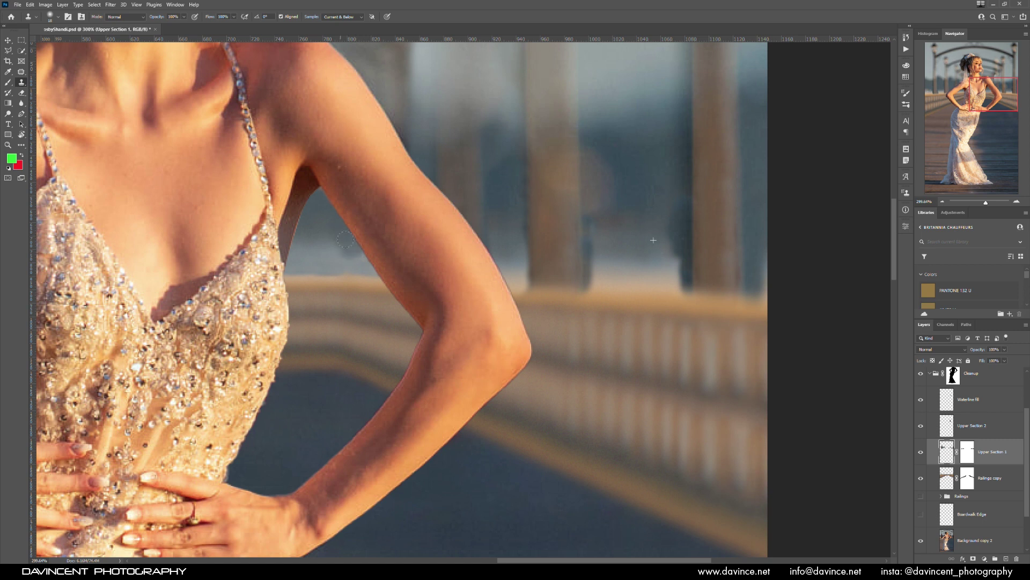
mouse_move(344, 248)
mouse_down()
mouse_move(364, 267)
mouse_move(315, 269)
mouse_move(309, 230)
mouse_move(293, 274)
mouse_move(356, 261)
mouse_move(366, 272)
mouse_move(327, 272)
mouse_move(365, 268)
mouse_up()
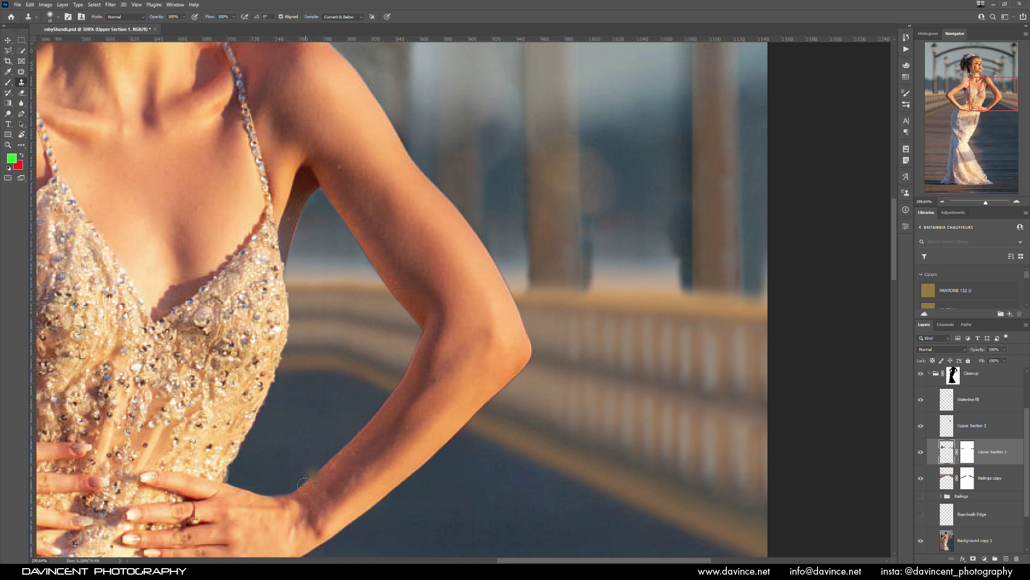
key(ctrl+0)
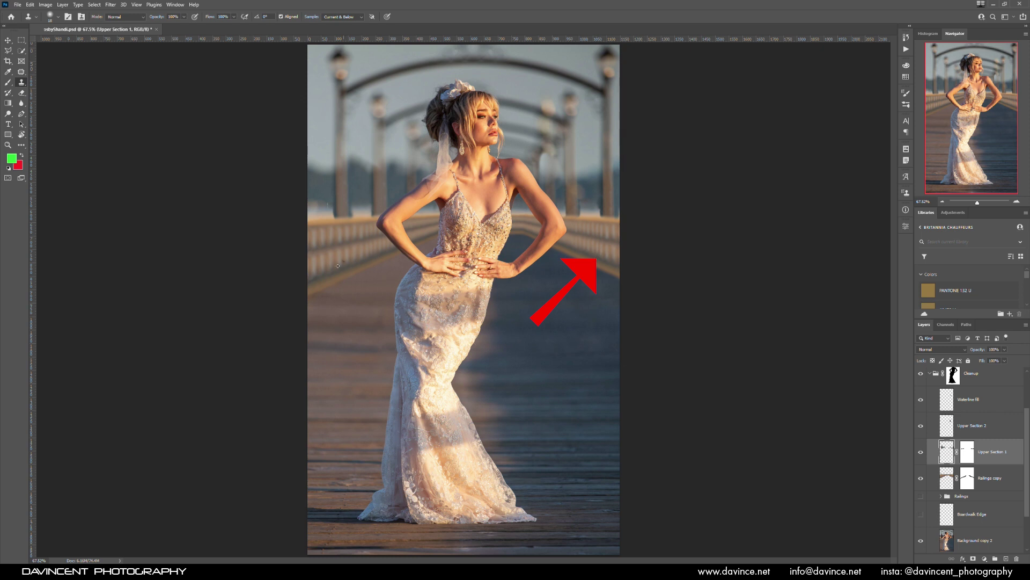
- Add a Curves adjustment clipped to Railings copy that darkens the midtones, and mask its effect off the left railing
click(943, 484)
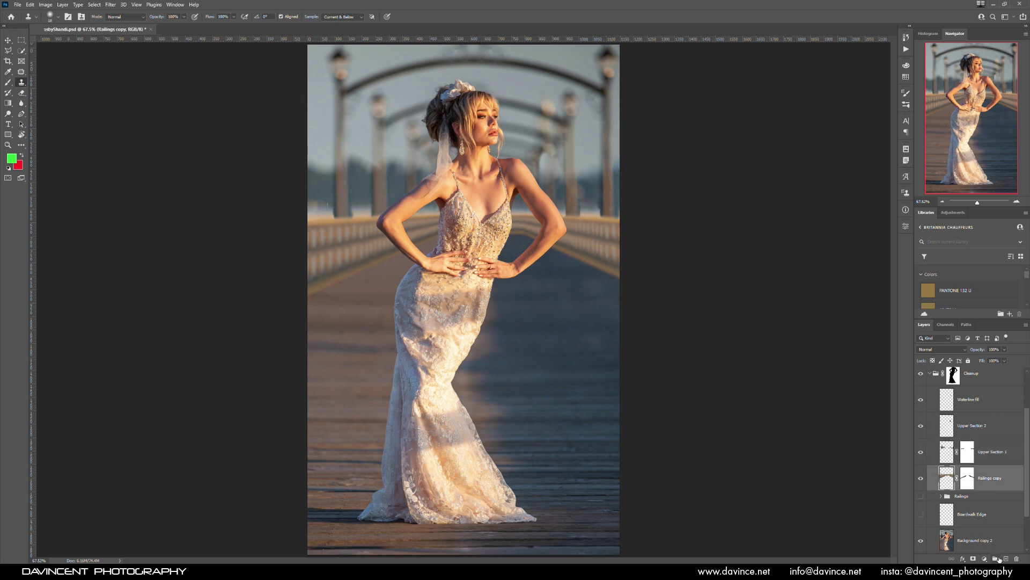
click(985, 559)
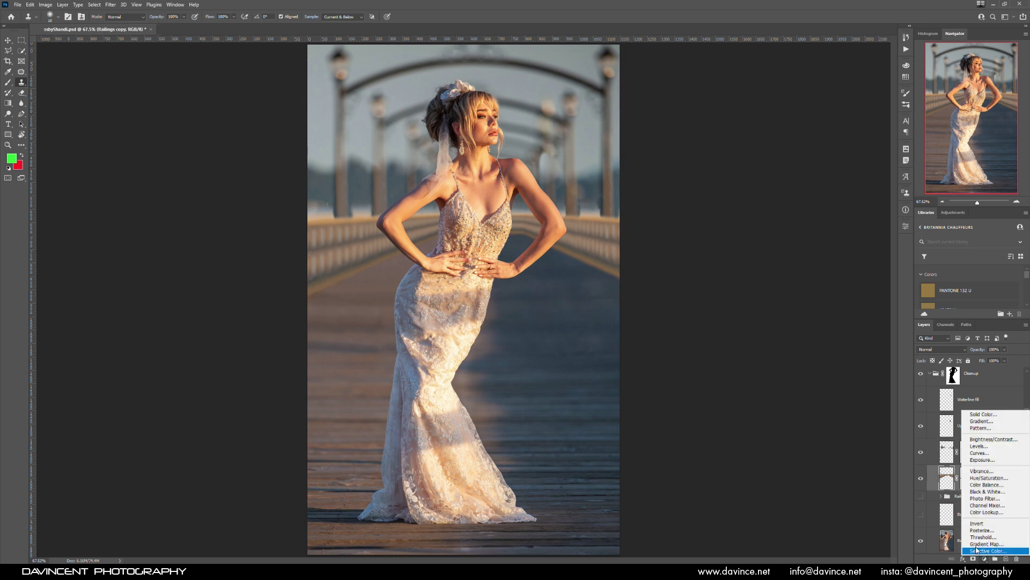
click(980, 452)
drag(819, 321, 827, 328)
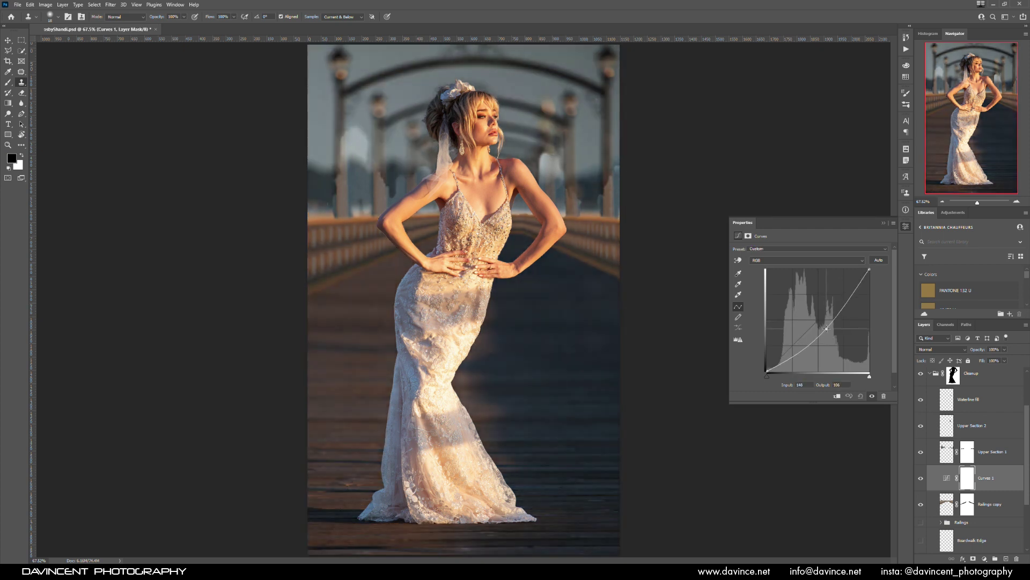
click(837, 396)
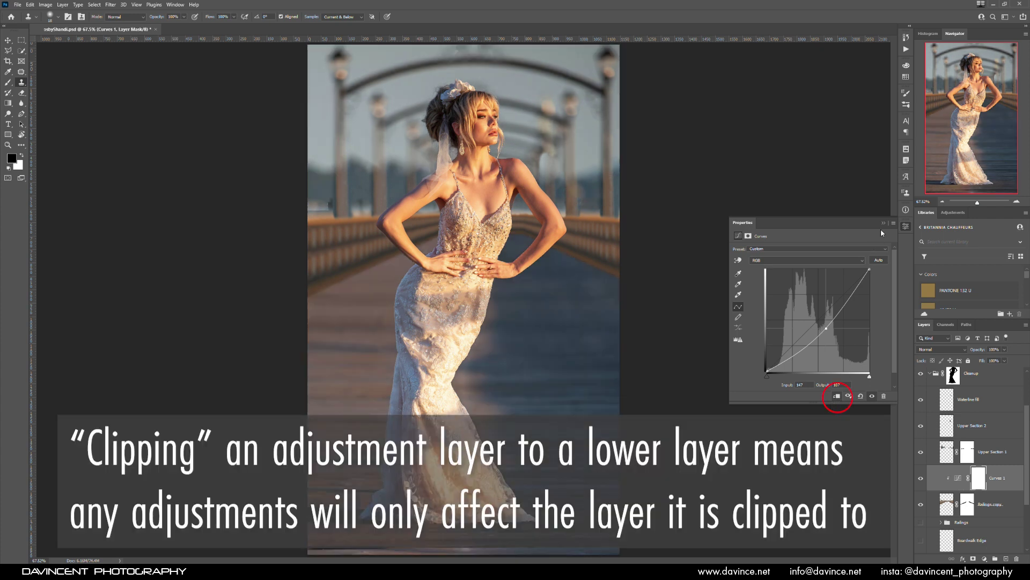
click(884, 224)
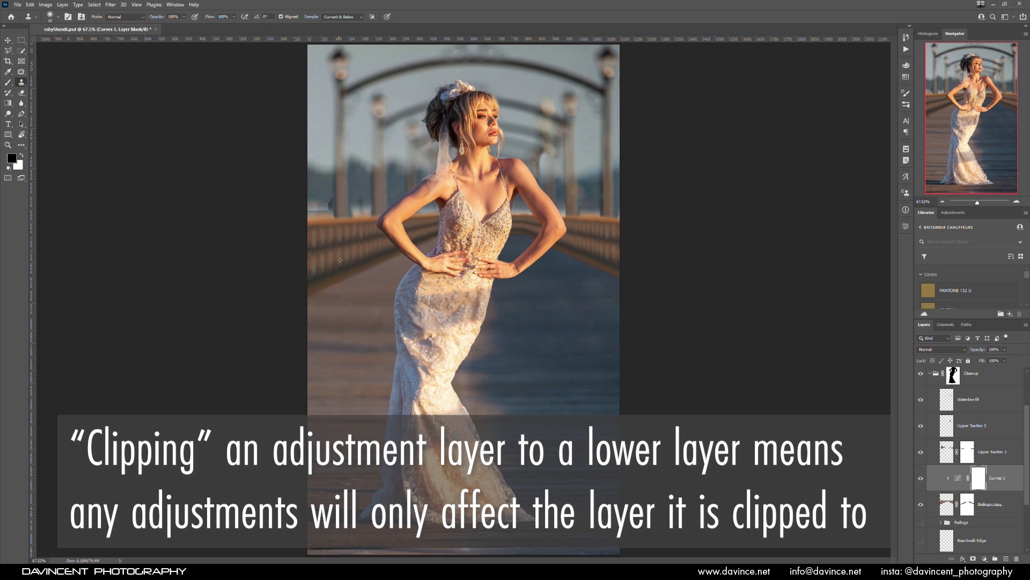
key(b)
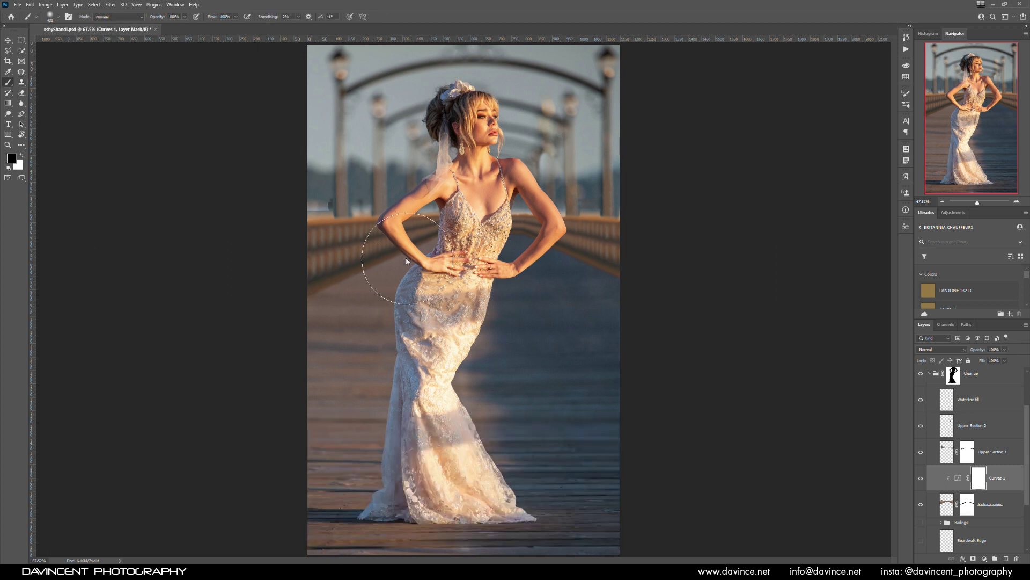
mouse_move(334, 217)
mouse_down()
mouse_move(326, 233)
mouse_move(350, 246)
mouse_move(327, 272)
mouse_move(311, 267)
mouse_move(357, 237)
mouse_move(337, 257)
mouse_move(376, 242)
mouse_move(314, 243)
mouse_move(351, 225)
mouse_move(344, 258)
mouse_move(315, 283)
mouse_up()
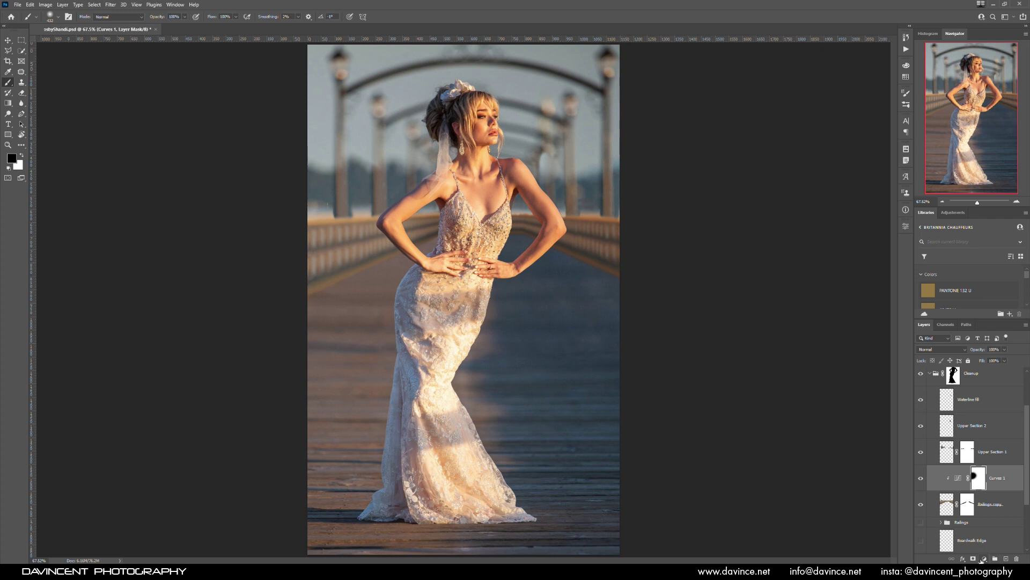
- Add a clipped Hue/Saturation adjustment with saturation at -20 above the Curves adjustment, and mask its effect off the left railing
click(984, 559)
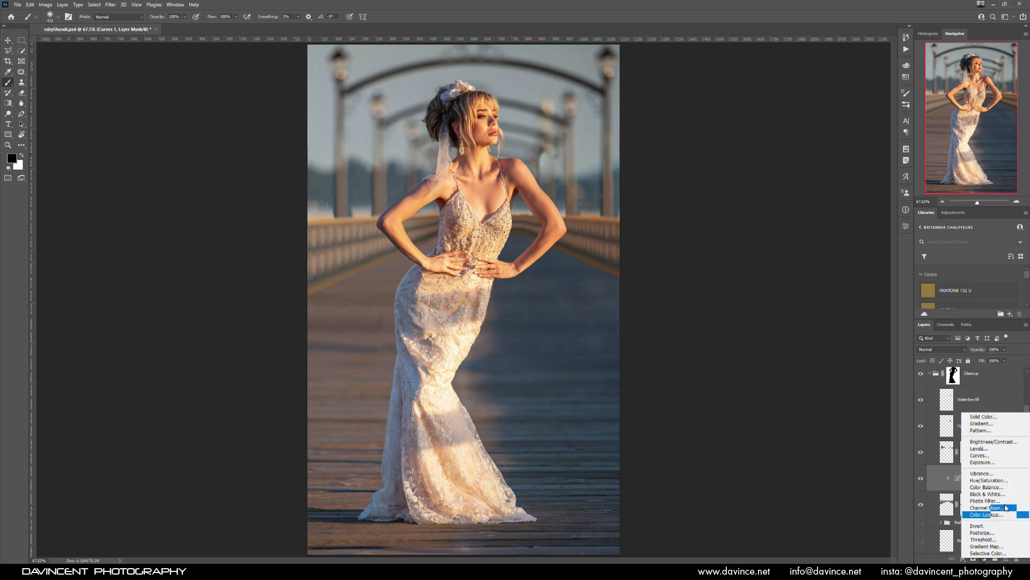
click(999, 484)
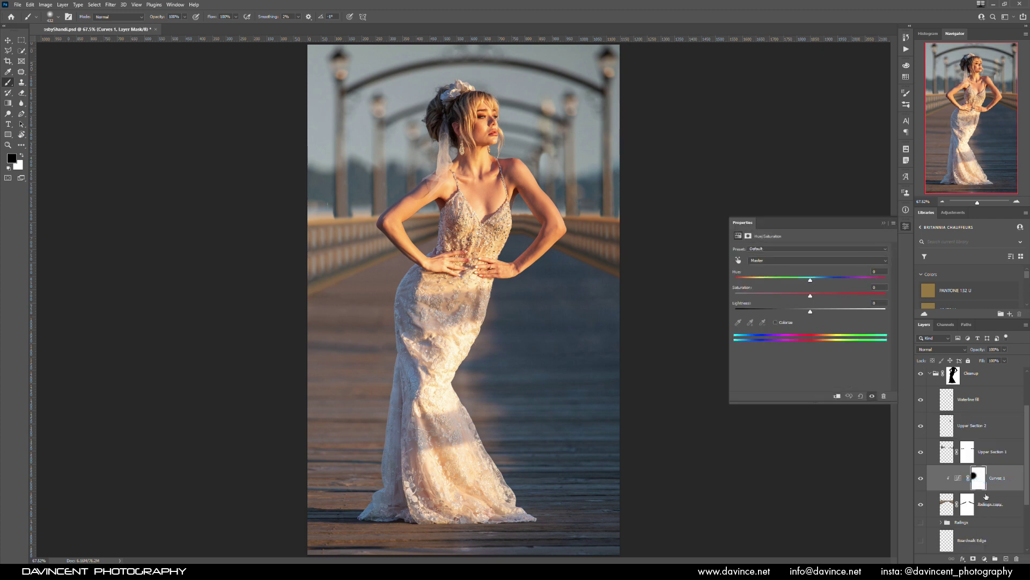
drag(802, 295, 797, 296)
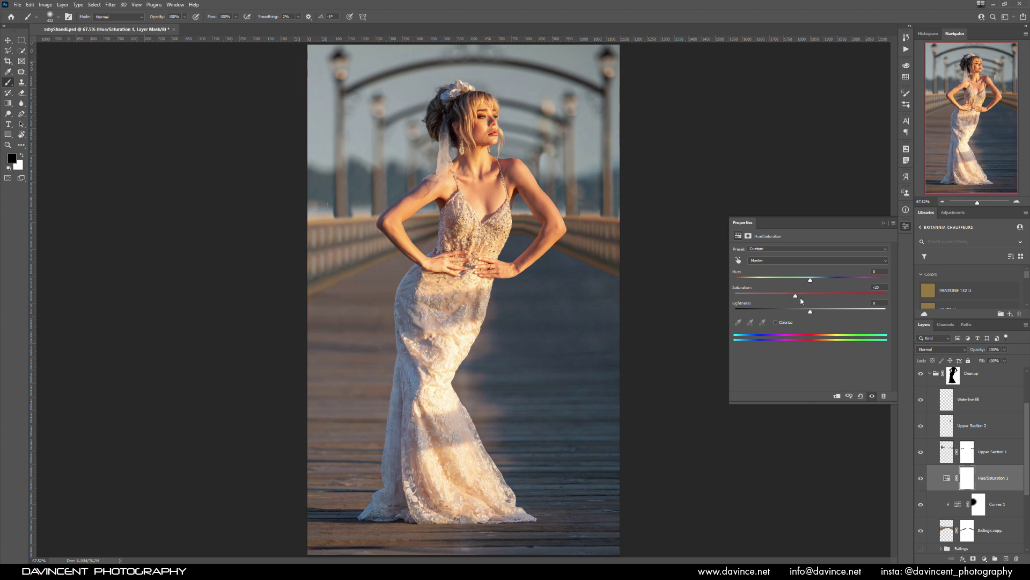
click(836, 397)
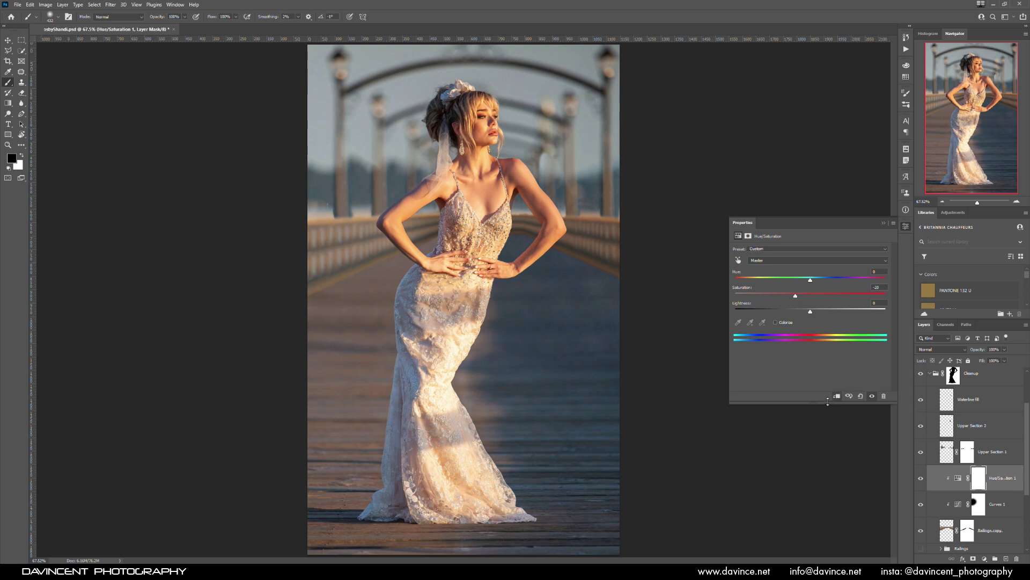
click(883, 224)
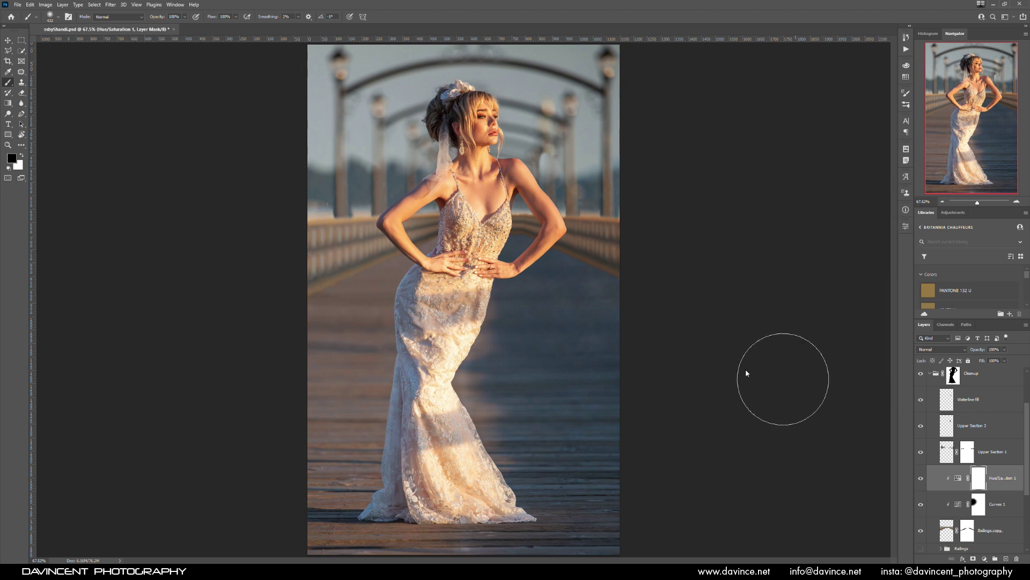
mouse_move(328, 251)
mouse_down()
mouse_move(362, 246)
mouse_move(342, 238)
mouse_move(332, 260)
mouse_up()
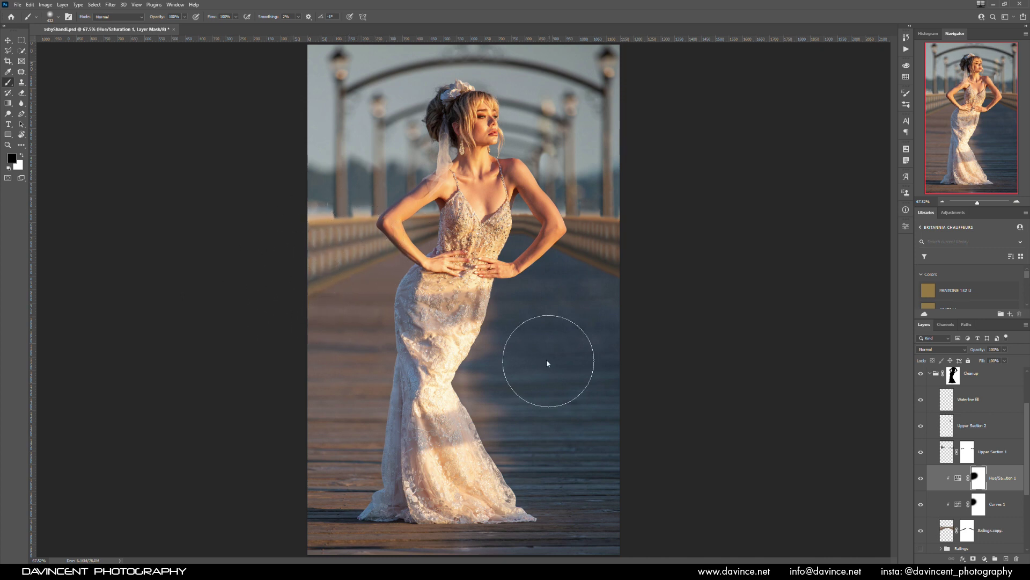
- Sample the dark boardwalk shadow color near the right railing and paint it over that railing on a new layer with a large brush
key(x)
key(bracketright)
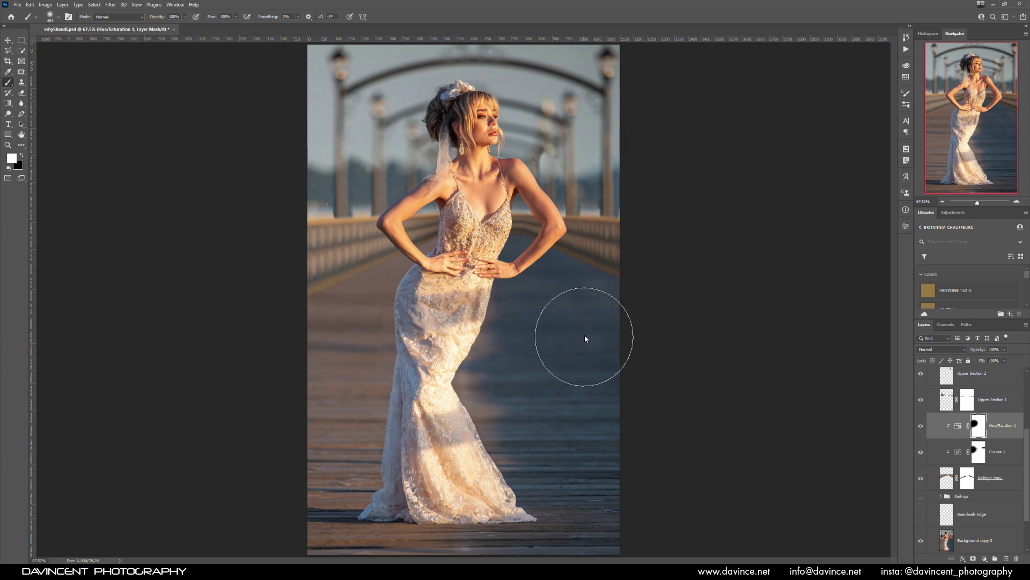
key(alt)
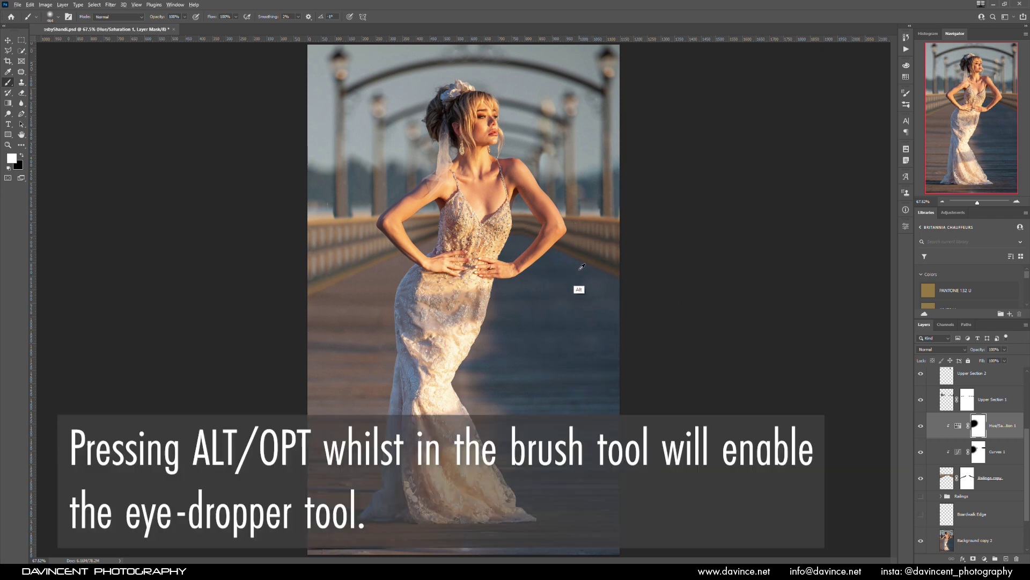
alt+click(588, 270)
click(1006, 558)
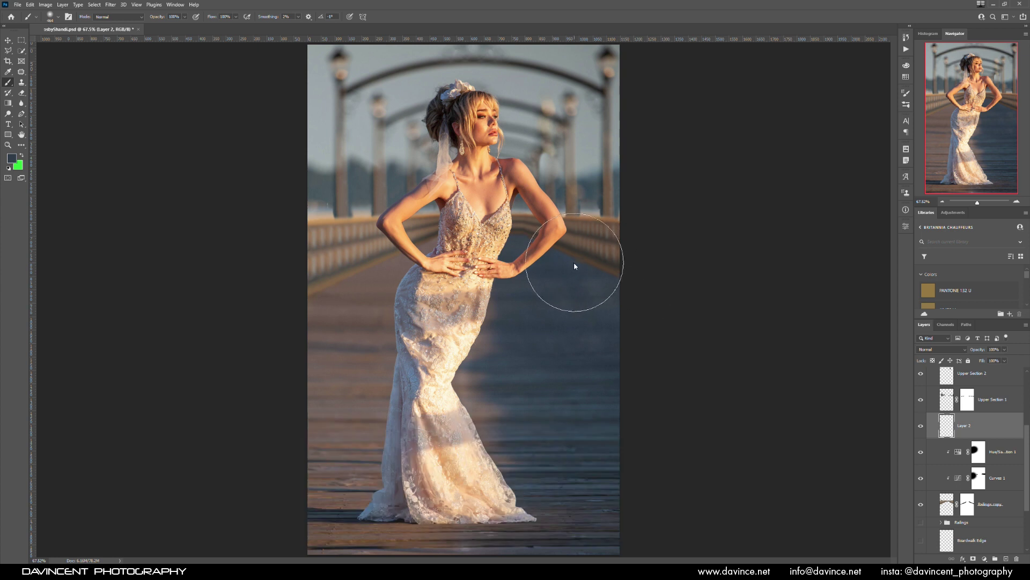
mouse_move(545, 262)
mouse_down()
mouse_move(531, 265)
mouse_move(630, 253)
mouse_up()
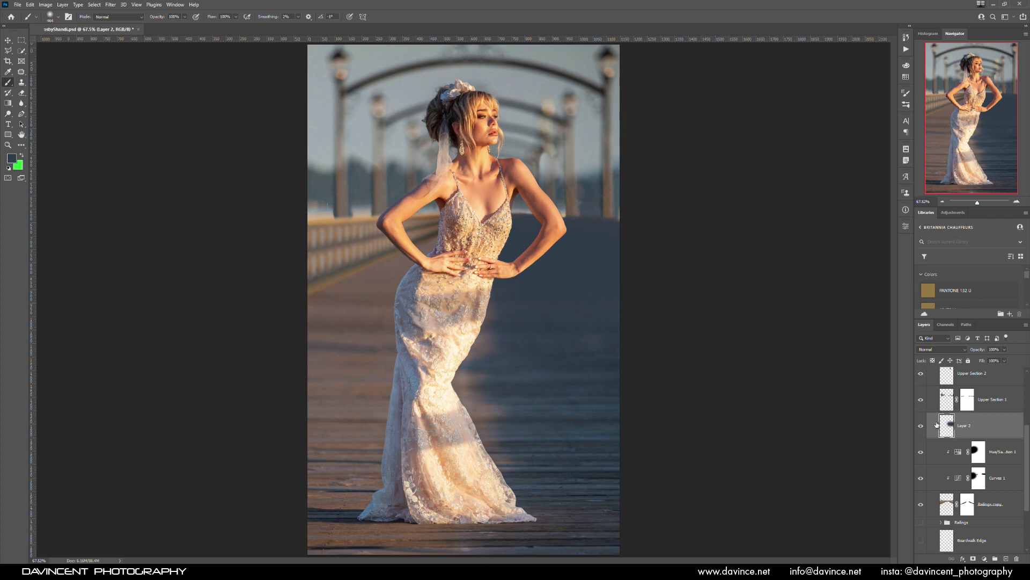
- Lower the painted shadow layer's opacity to about one third and clip it to the railing layers below
click(1004, 350)
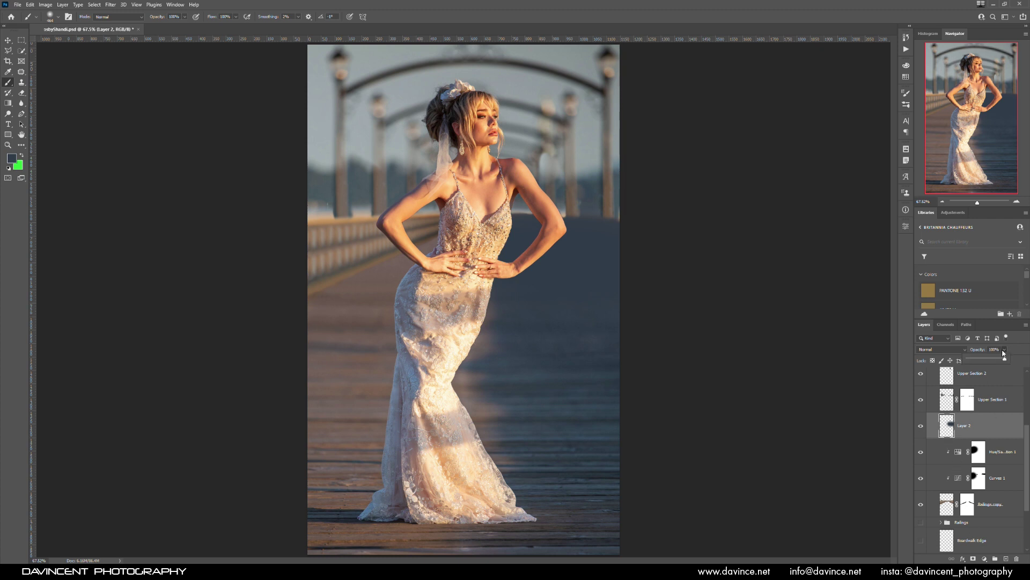
click(983, 359)
drag(983, 360, 978, 361)
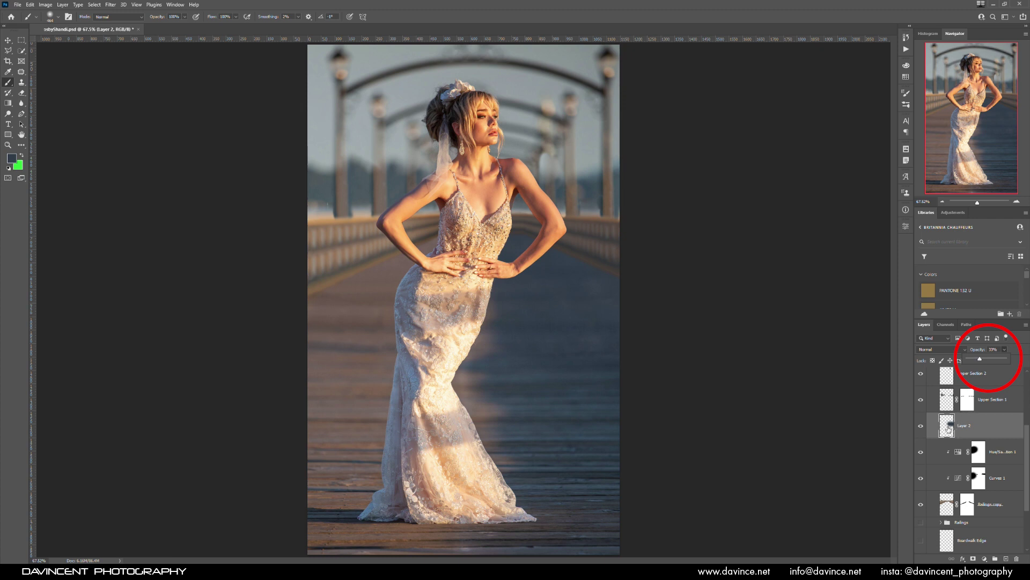
alt+click(956, 442)
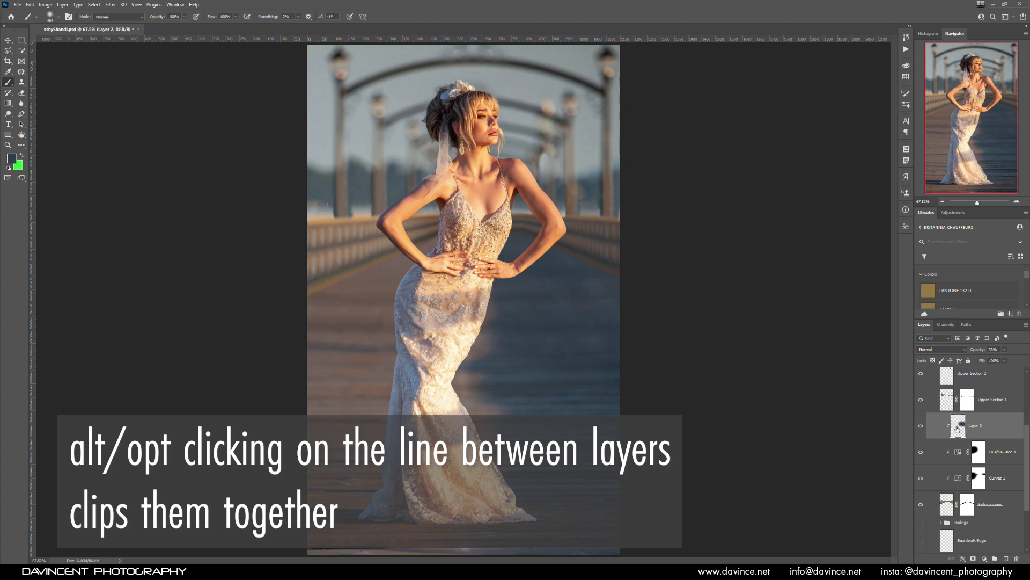
- Split the shadow layer's Blend If underlying-layer highlight slider to about 68 / 132, and compare the photo with the layer hidden and shown
double_click(957, 430)
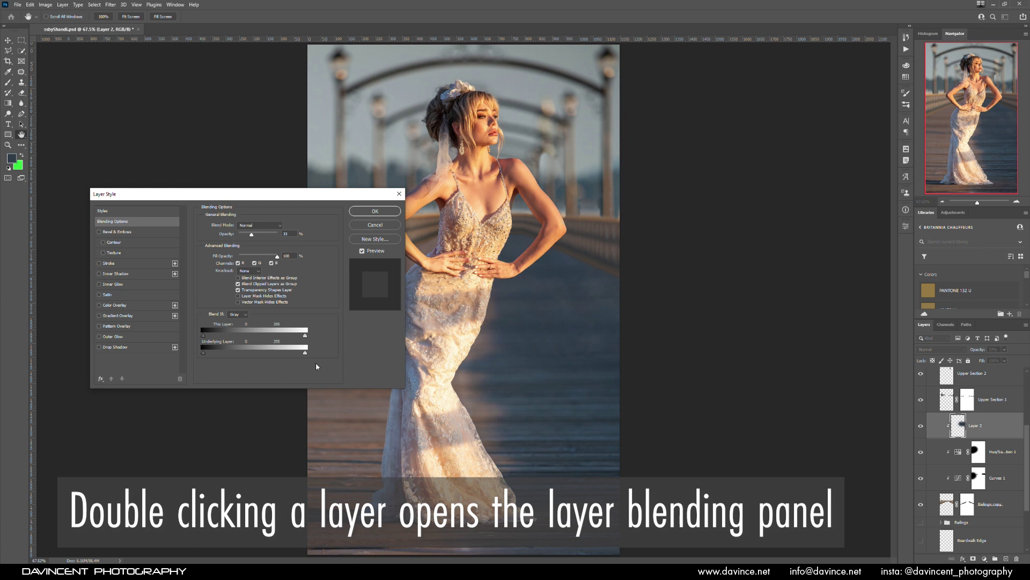
drag(305, 354, 257, 355)
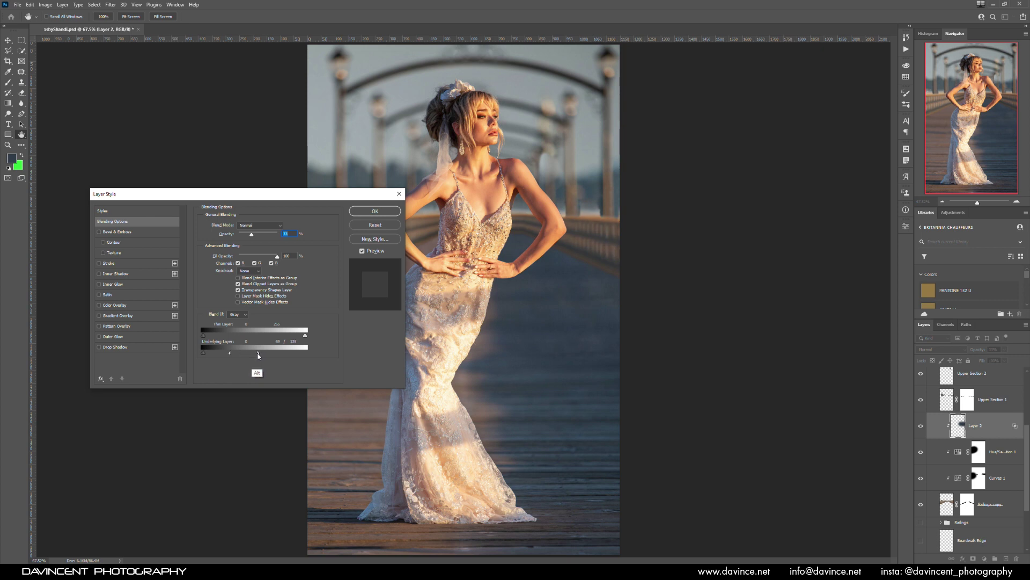
click(375, 211)
key(b)
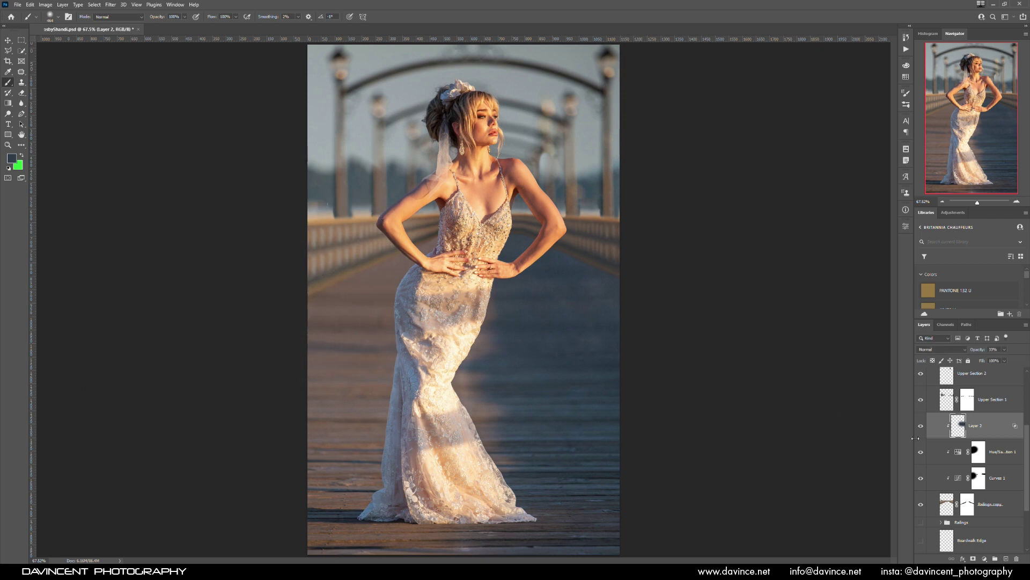
click(922, 427)
click(920, 428)
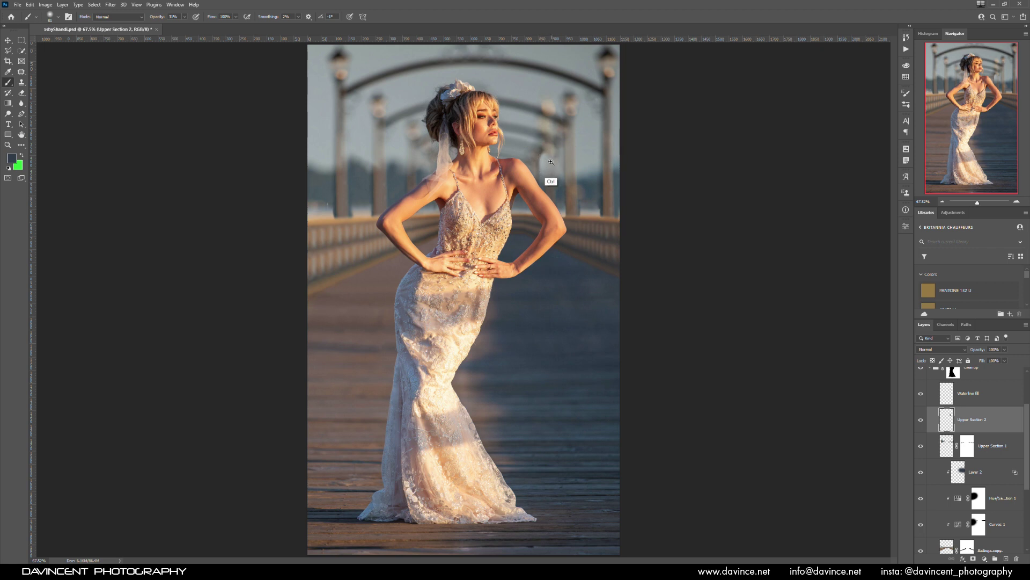
- Add a layer mask to Upper Section 2, lower the brush opacity, and soften the distant post above the bride's right-hand shoulder in the frame
scroll(552, 163, up, 5)
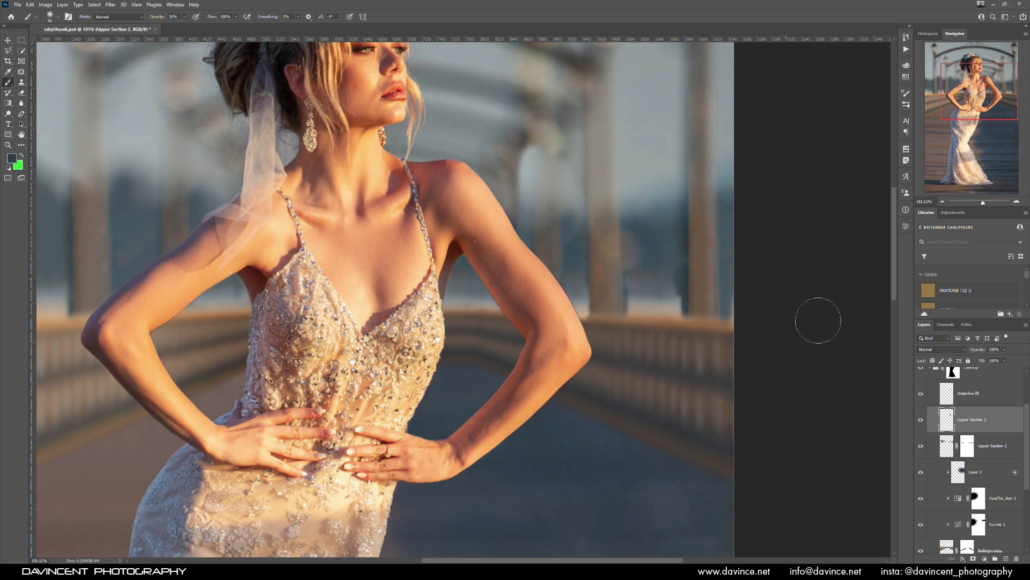
click(972, 559)
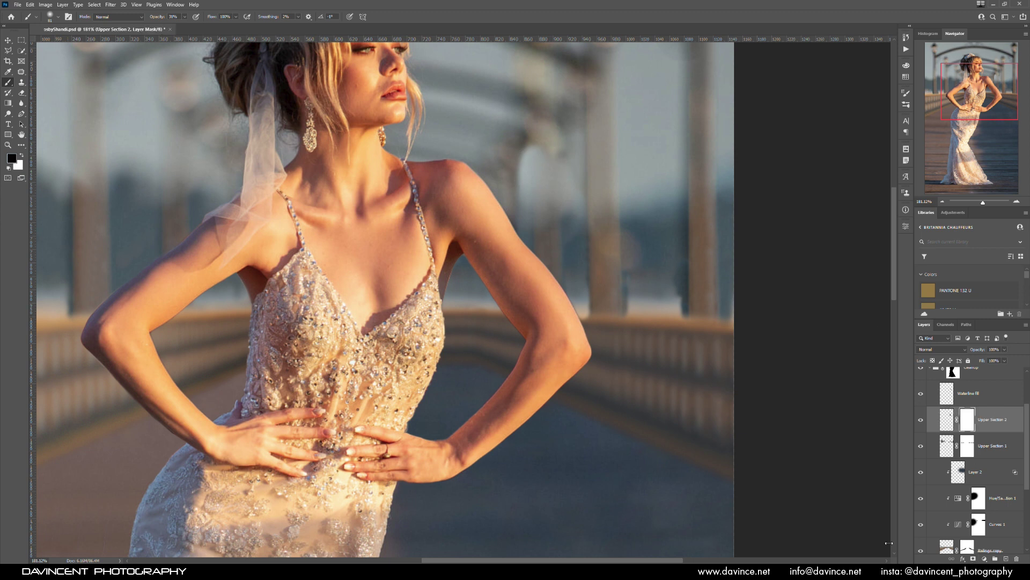
click(184, 16)
drag(184, 26, 179, 33)
drag(535, 143, 520, 133)
drag(528, 189, 524, 172)
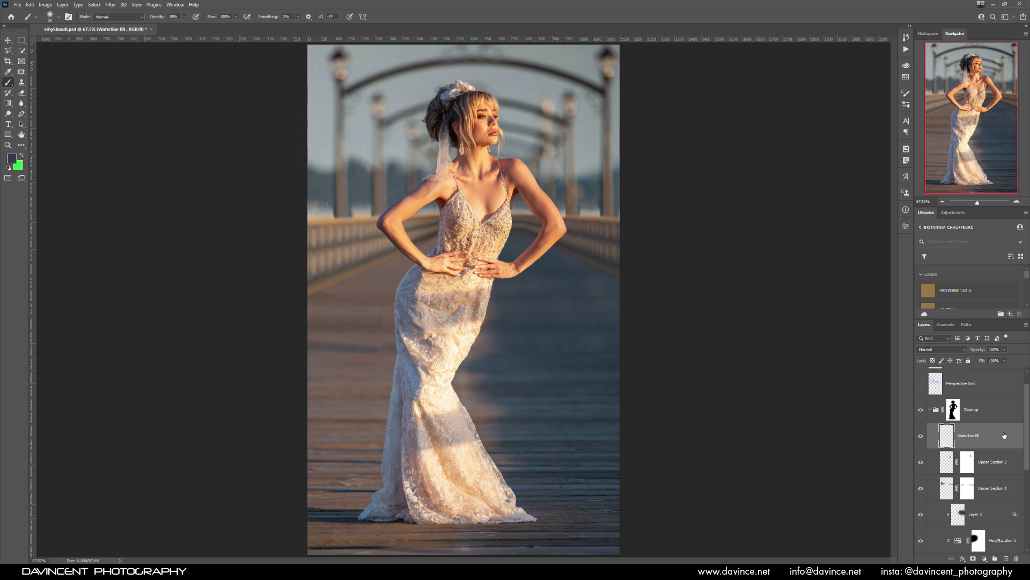
- Show only the original Background layer to compare the unedited photo with the cleaned-up version
scroll(1017, 440, down, 5)
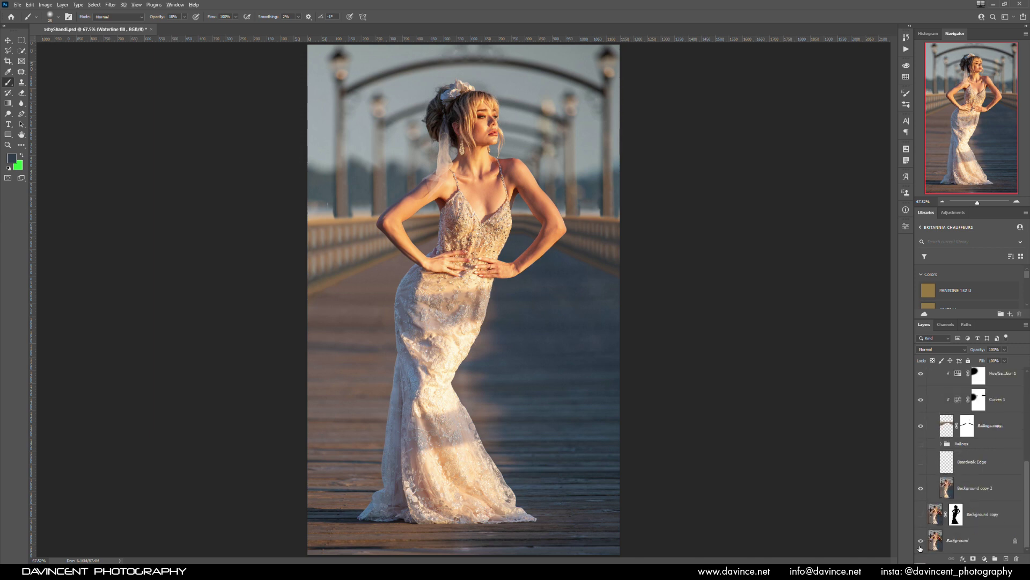
click(921, 541)
drag(592, 227, 592, 247)
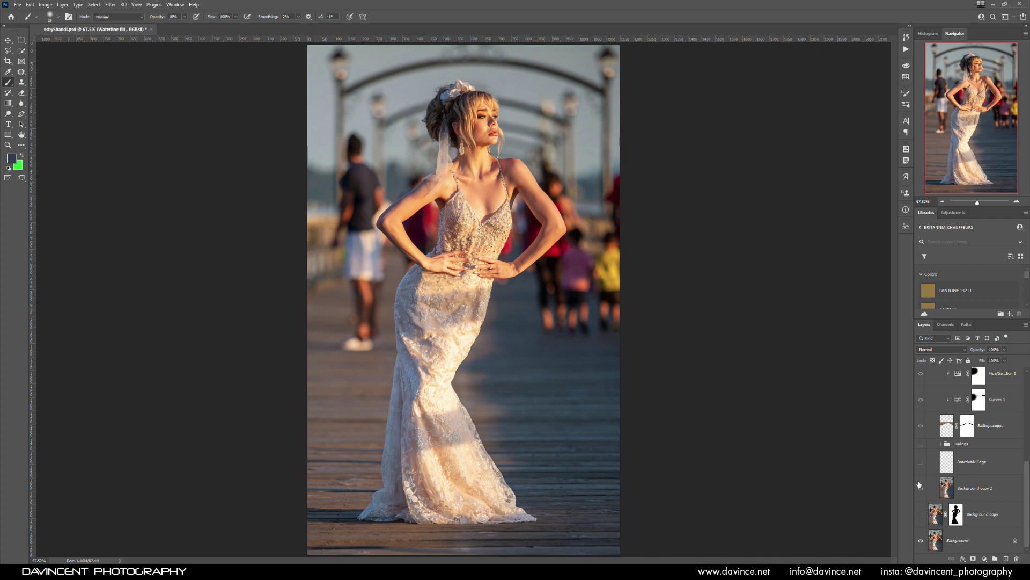
- Restore the other layers' visibility to view the cleaned-up photo again
alt+click(922, 541)
alt+click(923, 541)
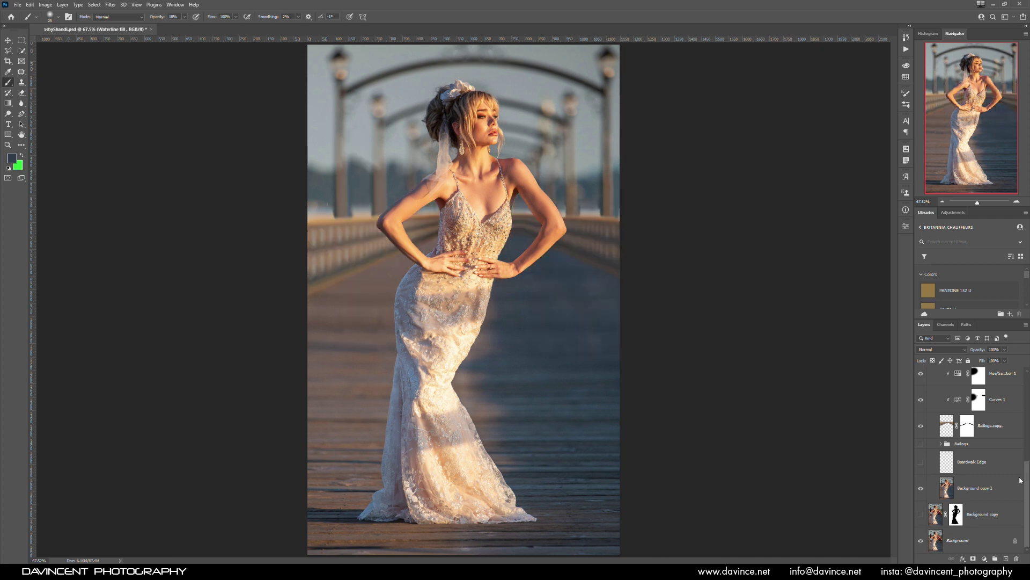
- Add a Curves adjustment above Waterline fill, darken the midtones slightly, and fill its mask with black
drag(1028, 484, 1029, 382)
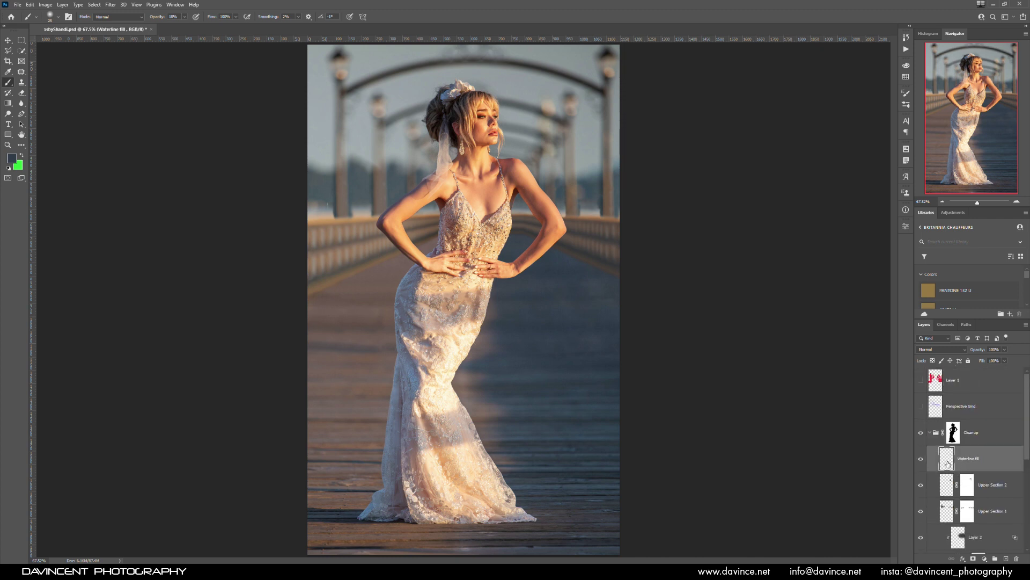
click(985, 558)
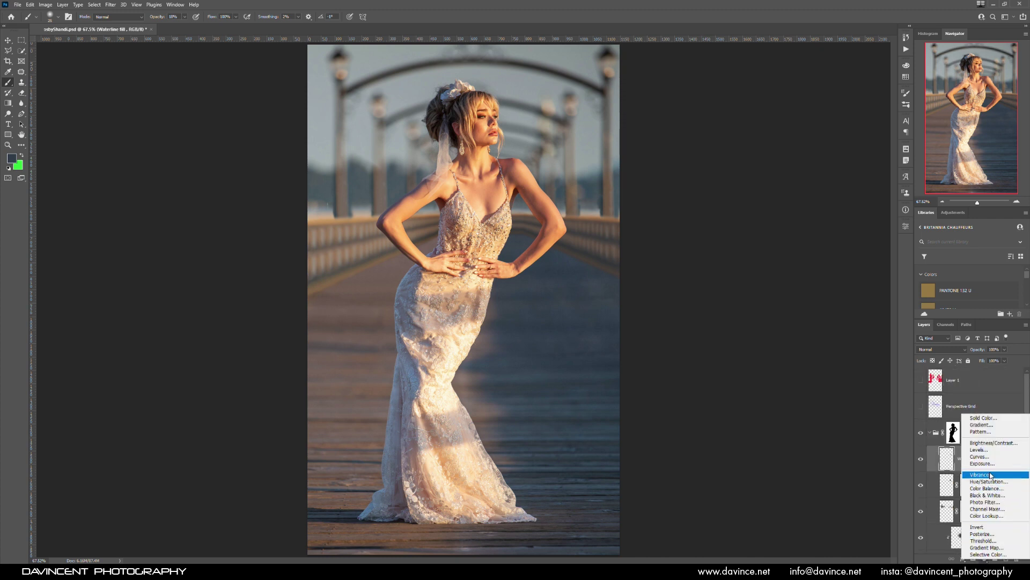
click(980, 456)
drag(820, 318, 824, 327)
click(883, 223)
key(ctrl+BackSpace)
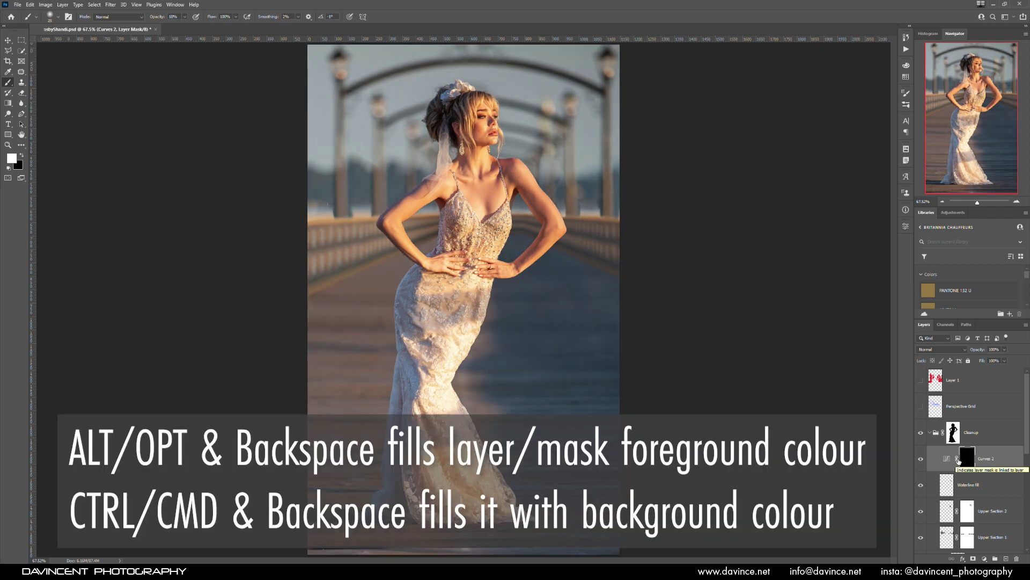
- With a 17 px brush at 0% hardness, paint the post shadows onto the right-hand railing through the Curves 2 mask
drag(594, 222, 648, 197)
drag(617, 42, 654, 213)
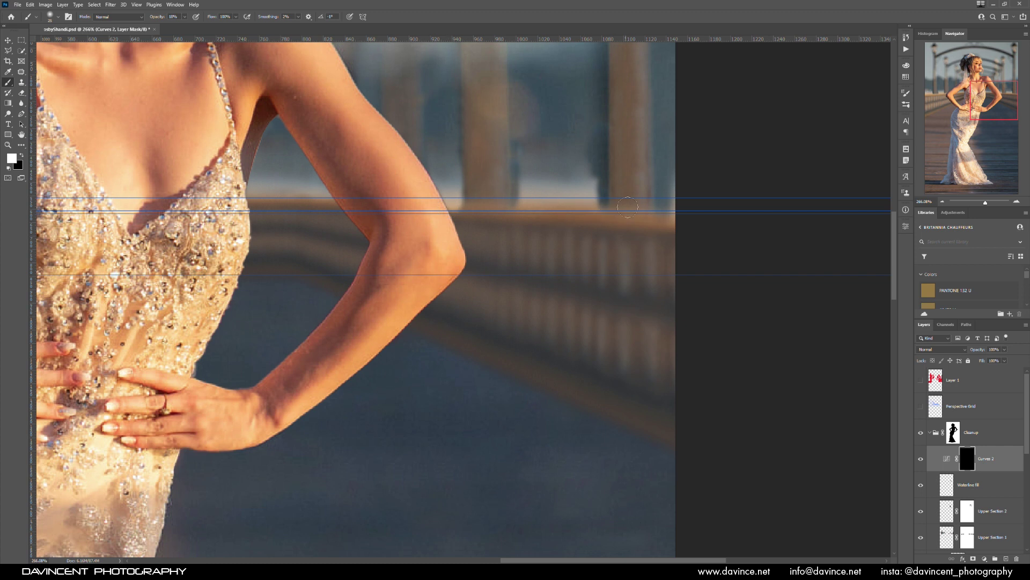
right_click(627, 210)
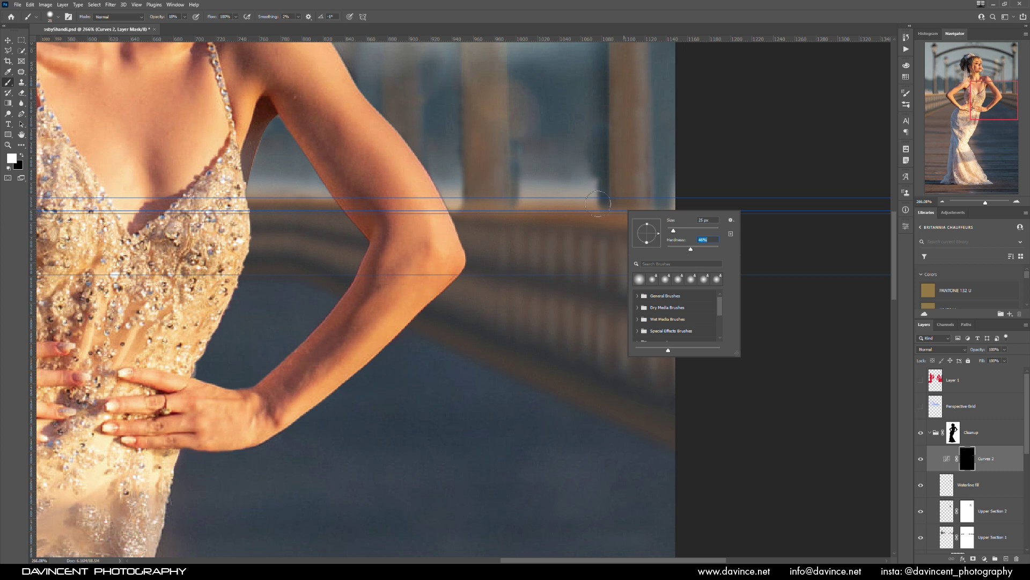
drag(675, 232, 670, 232)
click(556, 214)
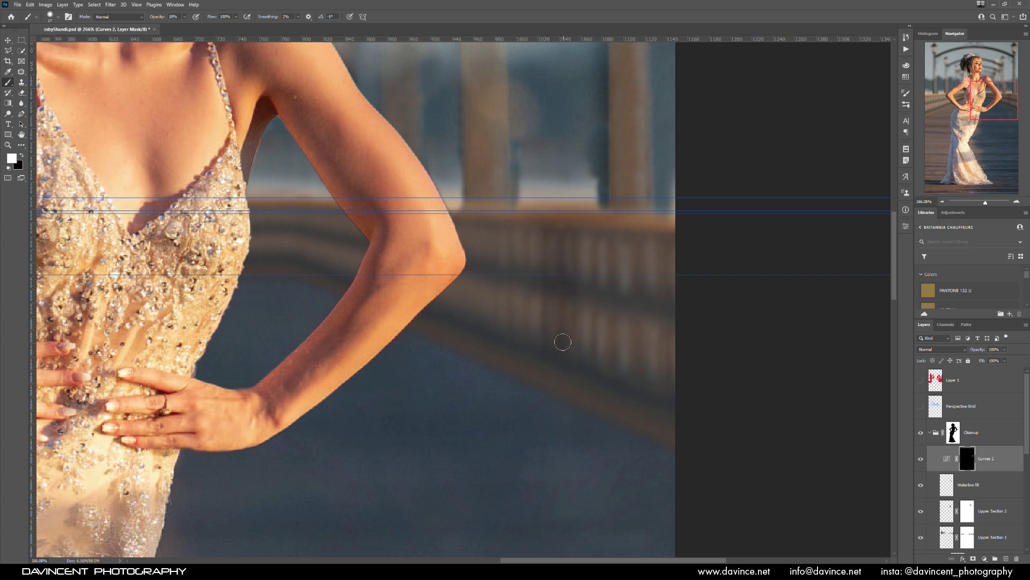
key(x)
key(x)
drag(442, 304, 447, 319)
key(ctrl+0)
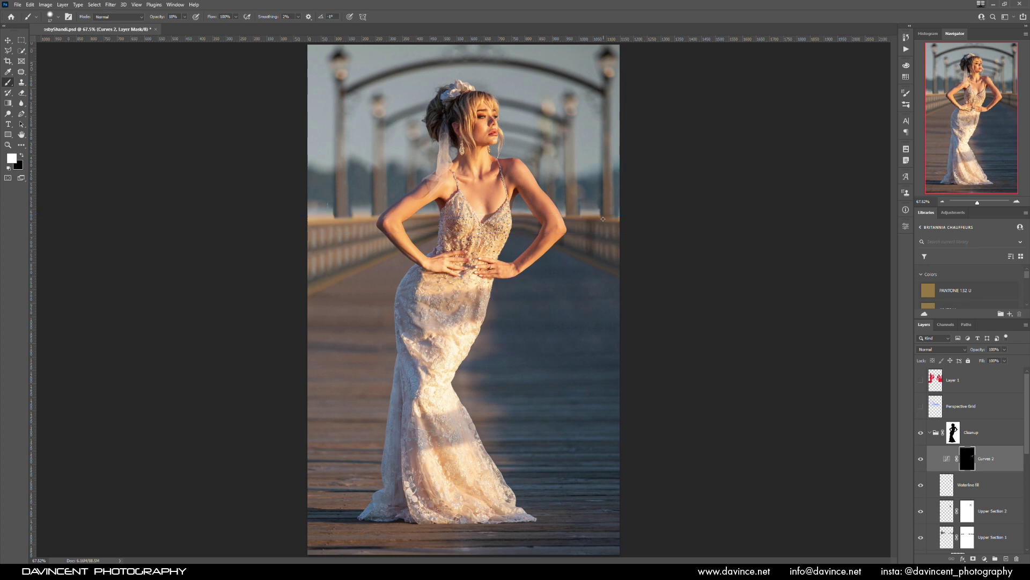
- Lower the Curves 2 opacity to 77% and refine its mask along the right-hand railing with a larger soft brush at 100% opacity
drag(1004, 350, 990, 362)
mouse_move(603, 243)
mouse_down()
mouse_move(646, 220)
mouse_move(655, 202)
mouse_up()
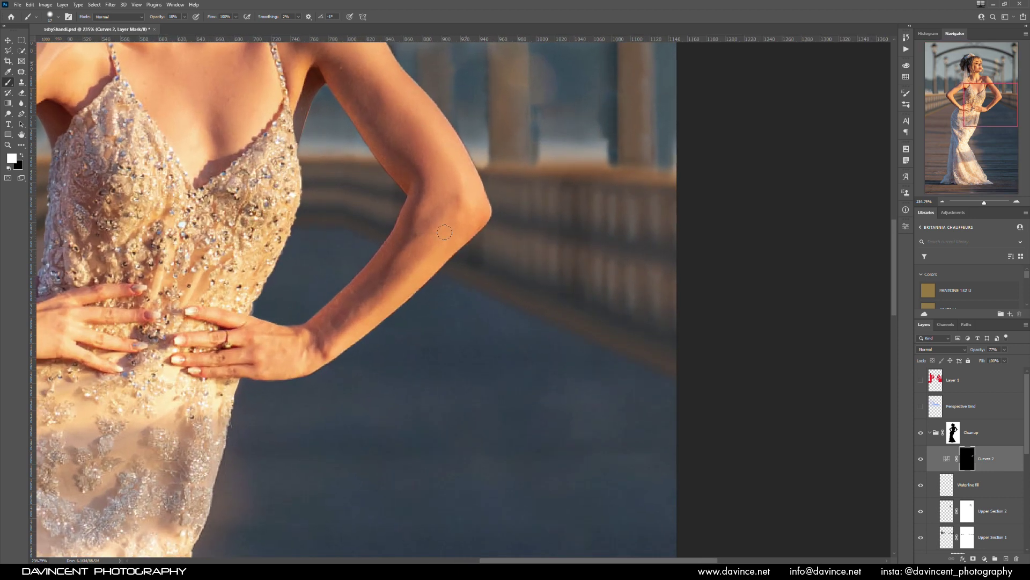
right_click(573, 252)
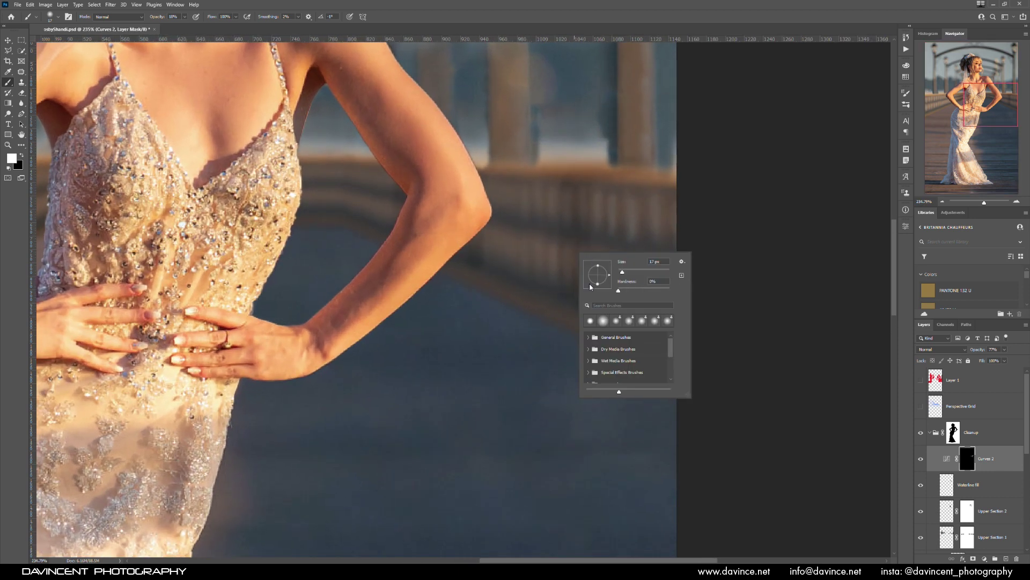
click(626, 272)
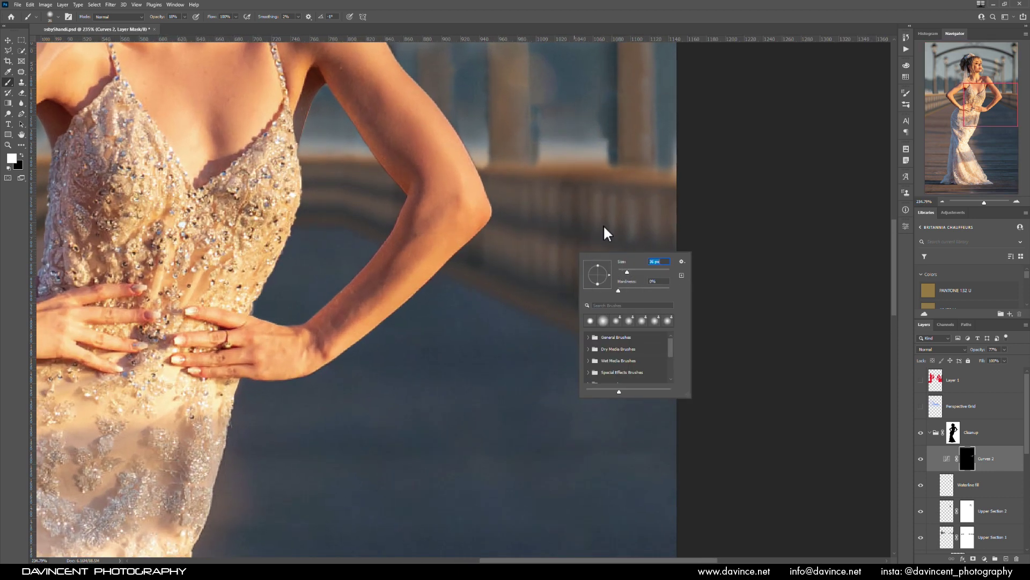
click(185, 17)
key(x)
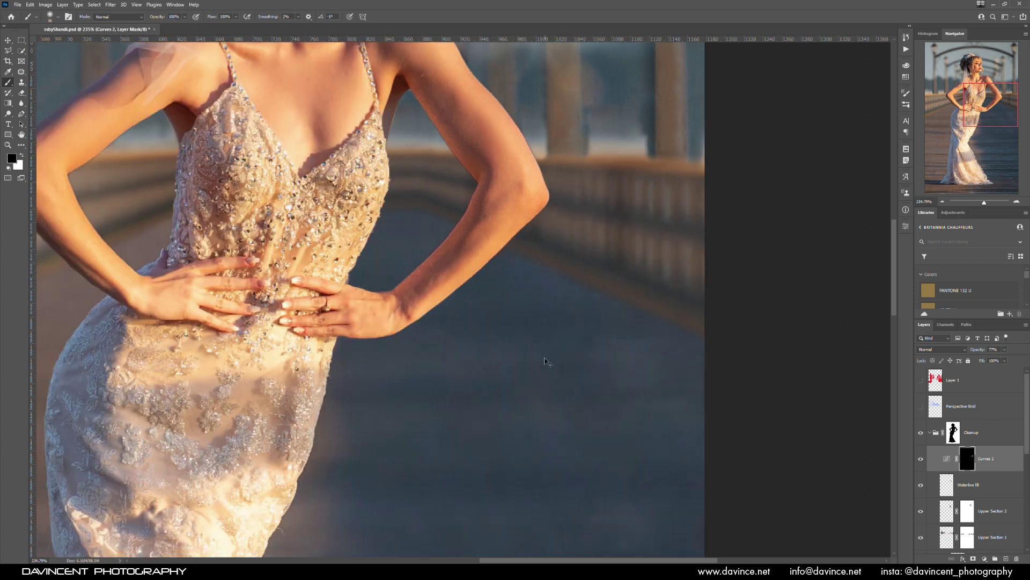
key(ctrl+0)
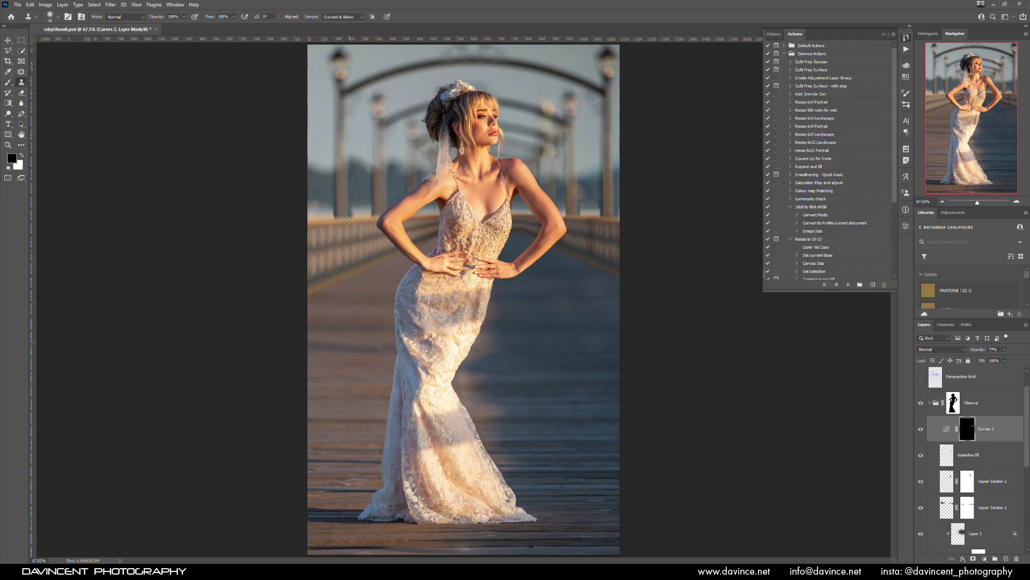
- On a new layer above Curves 2, clone the left-hand posts' dark tones down over the railing as reflections with the Clone Stamp
drag(347, 241, 399, 195)
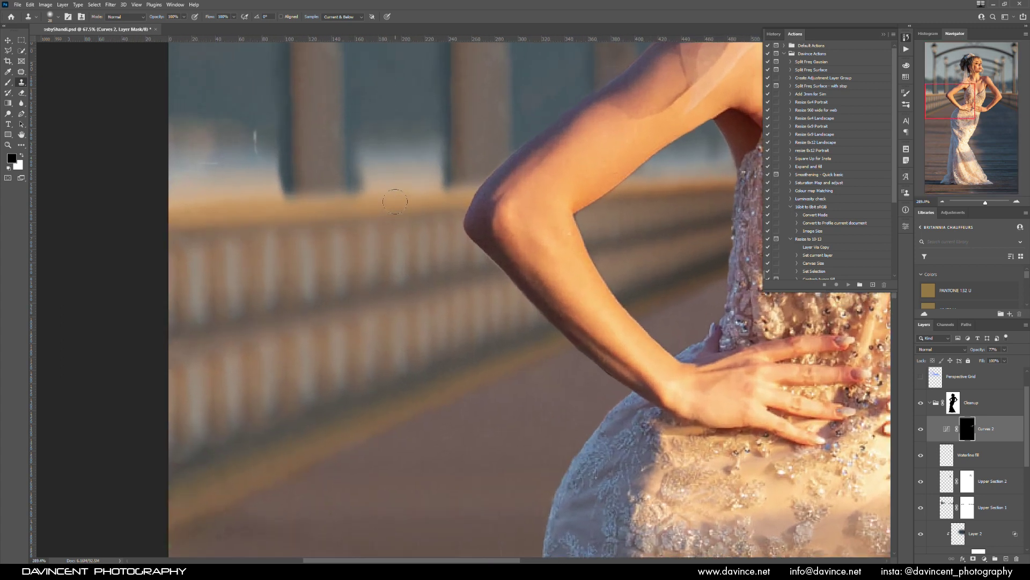
click(1007, 559)
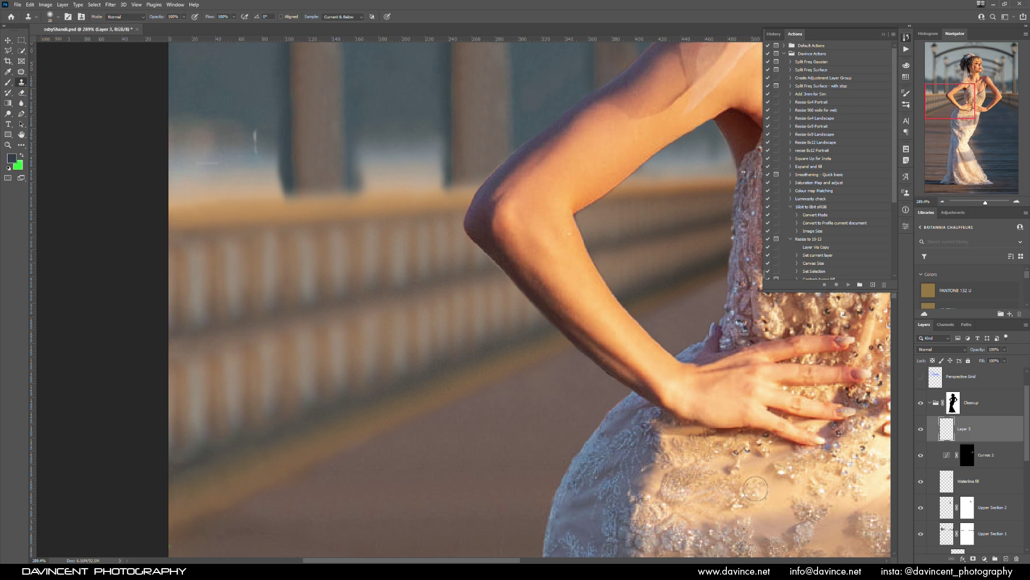
drag(382, 169, 382, 226)
alt+click(307, 111)
mouse_move(308, 297)
mouse_down()
mouse_move(314, 354)
mouse_move(339, 335)
mouse_up()
alt+click(319, 110)
alt+click(311, 134)
mouse_move(312, 405)
mouse_down()
mouse_move(310, 466)
mouse_move(336, 396)
mouse_up()
drag(338, 438, 342, 387)
alt+click(470, 125)
mouse_move(464, 274)
mouse_down()
mouse_move(464, 400)
mouse_move(484, 357)
mouse_move(497, 354)
mouse_move(493, 342)
mouse_up()
click(281, 16)
- Split the cloned layer's Blend If underlying-layer shadow slider so the post reflections blend into the railing
double_click(944, 434)
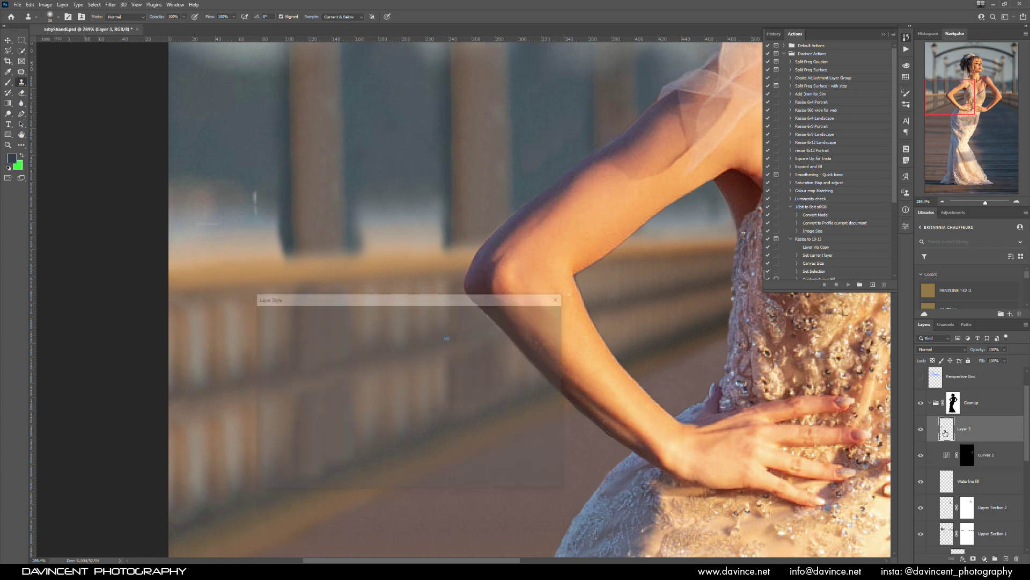
drag(461, 297, 662, 143)
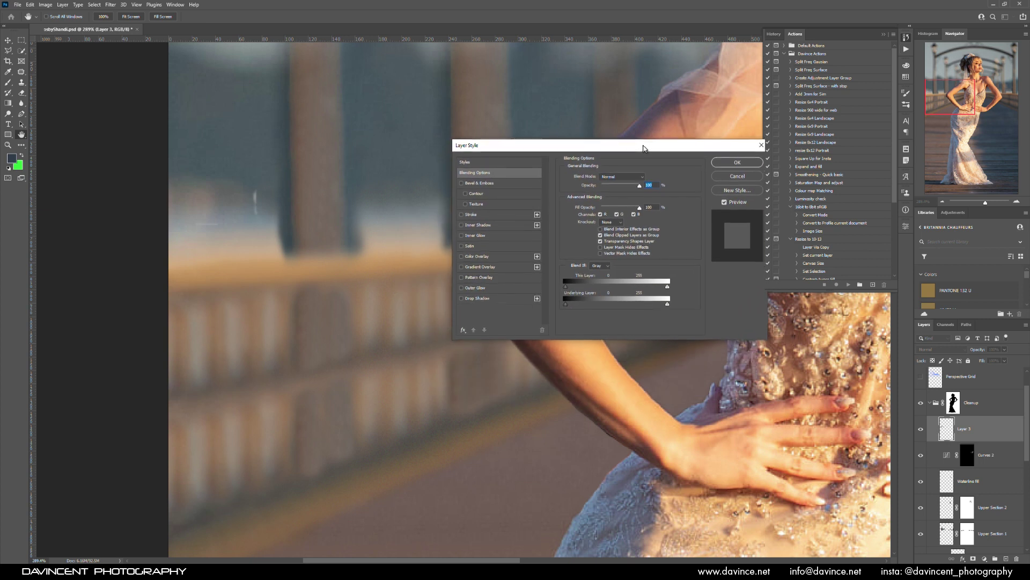
drag(568, 302, 604, 303)
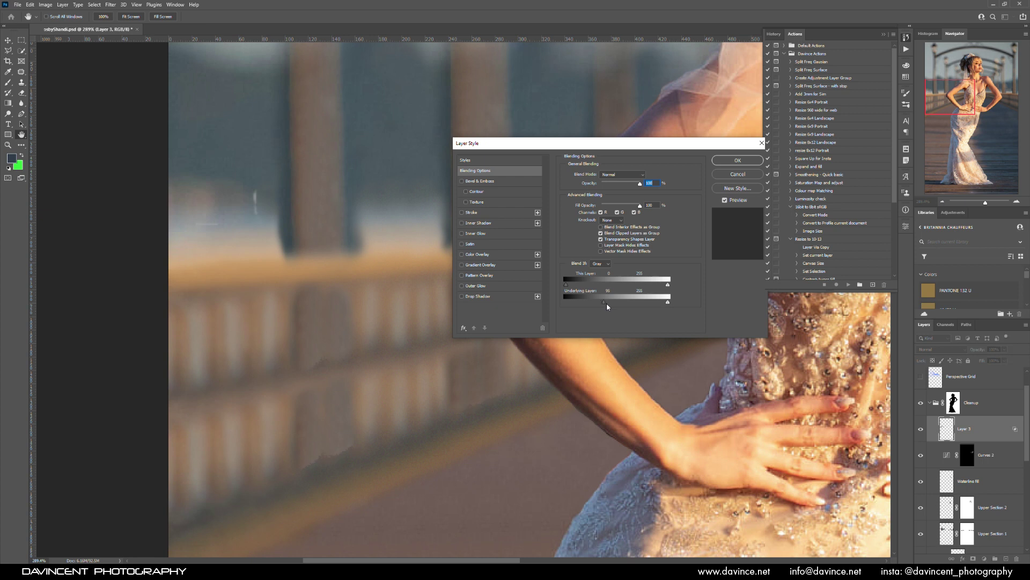
key(alt)
drag(604, 301, 620, 301)
key(Return)
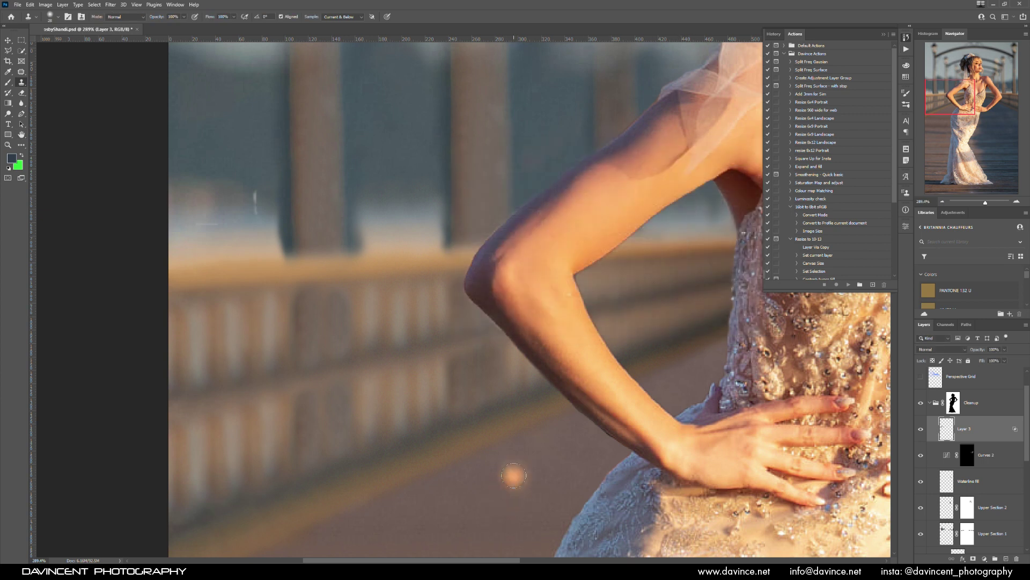
key(ctrl+0)
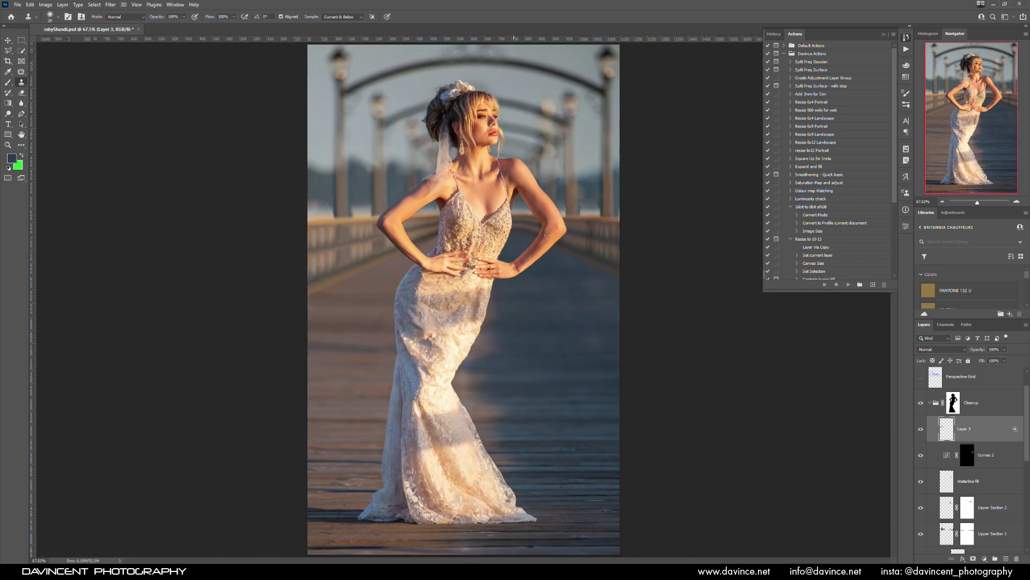
- Add a Curves adjustment above the cloned reflections, darken its midtones to input 131, output 121, and clip it to that layer
click(985, 558)
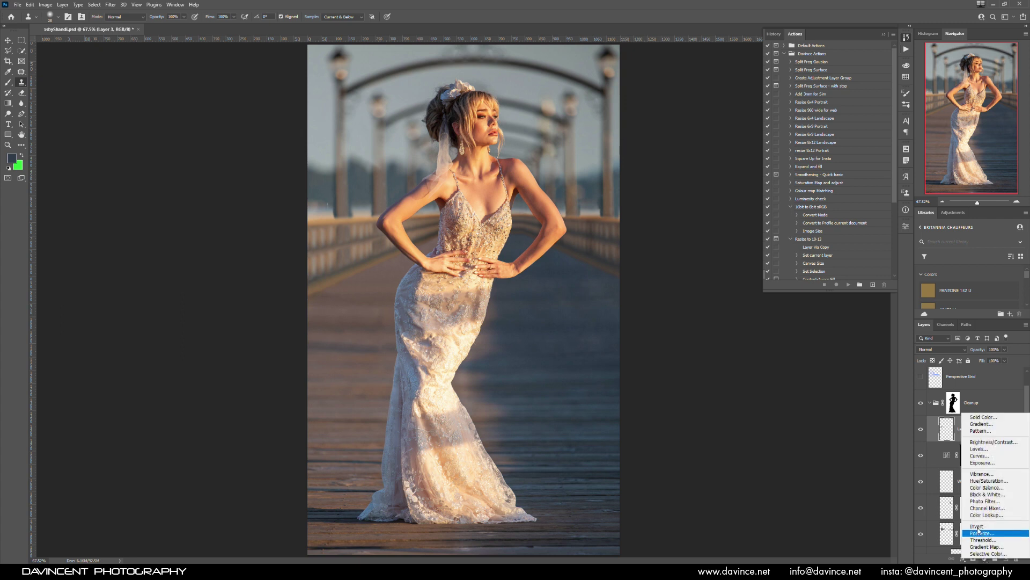
click(979, 455)
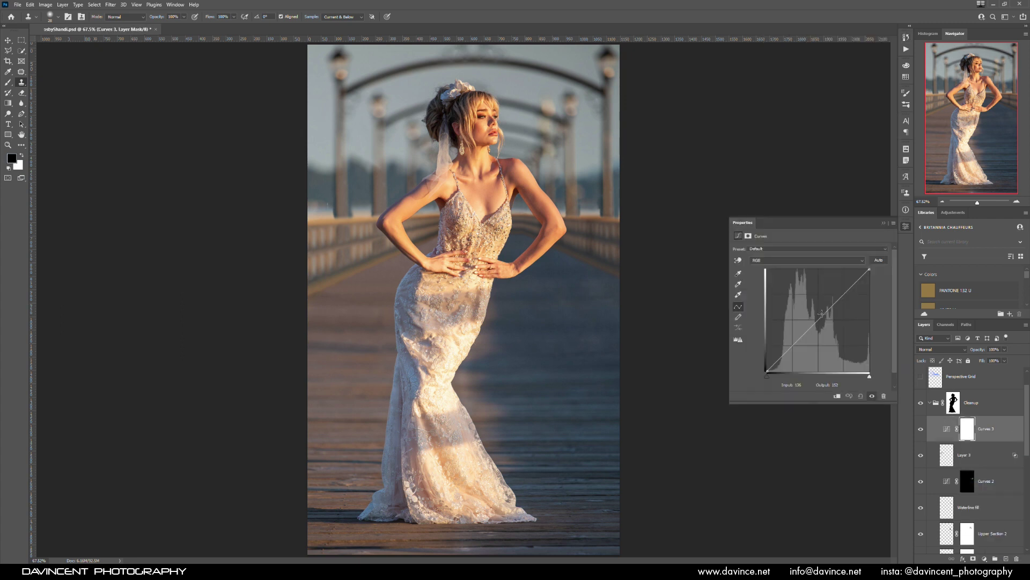
drag(817, 321, 819, 322)
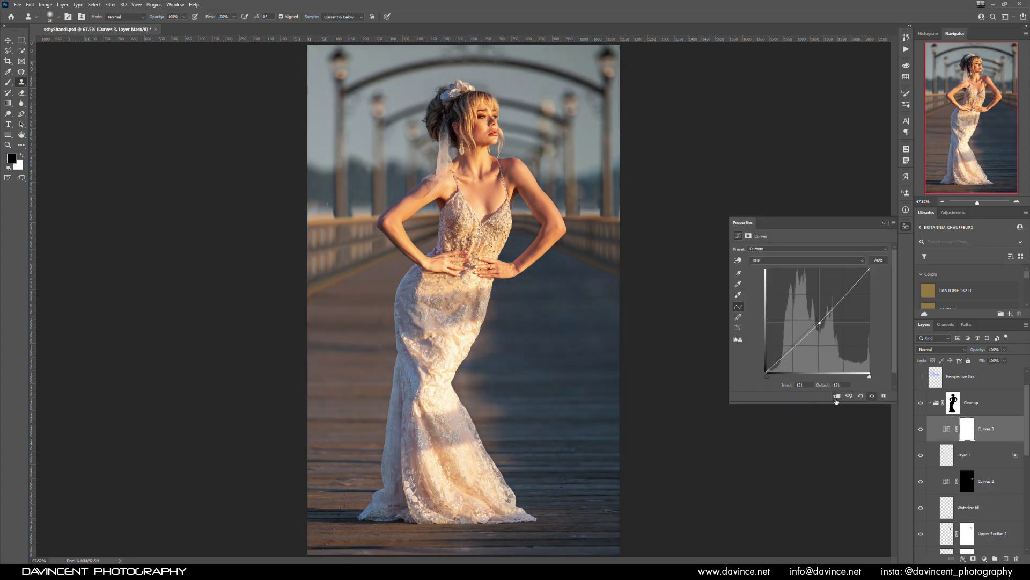
click(836, 396)
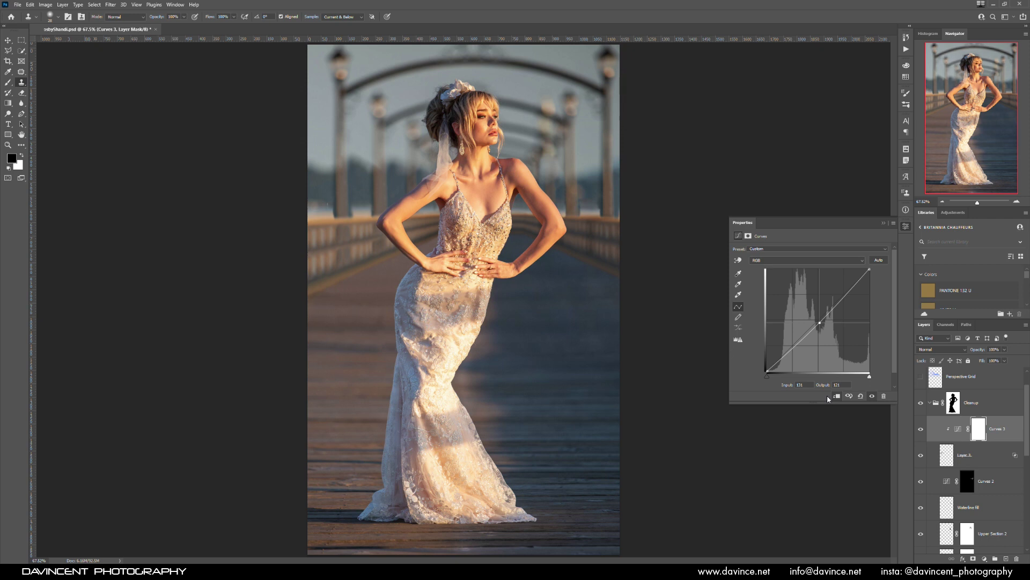
click(884, 223)
- Set the clipped Curves 3 adjustment's opacity to 72%
click(1003, 350)
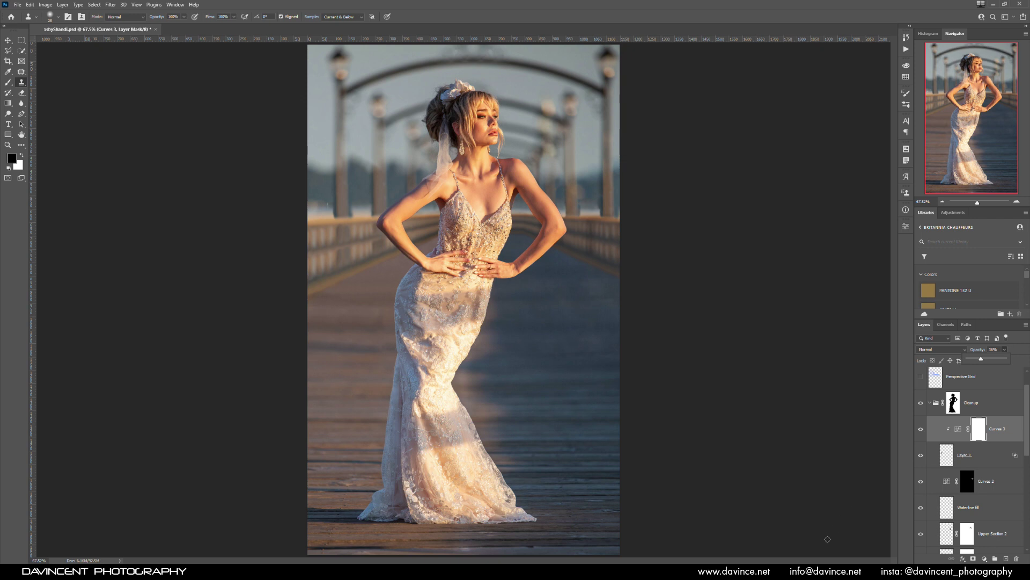
key(x)
key(v)
key(7)
key(2)
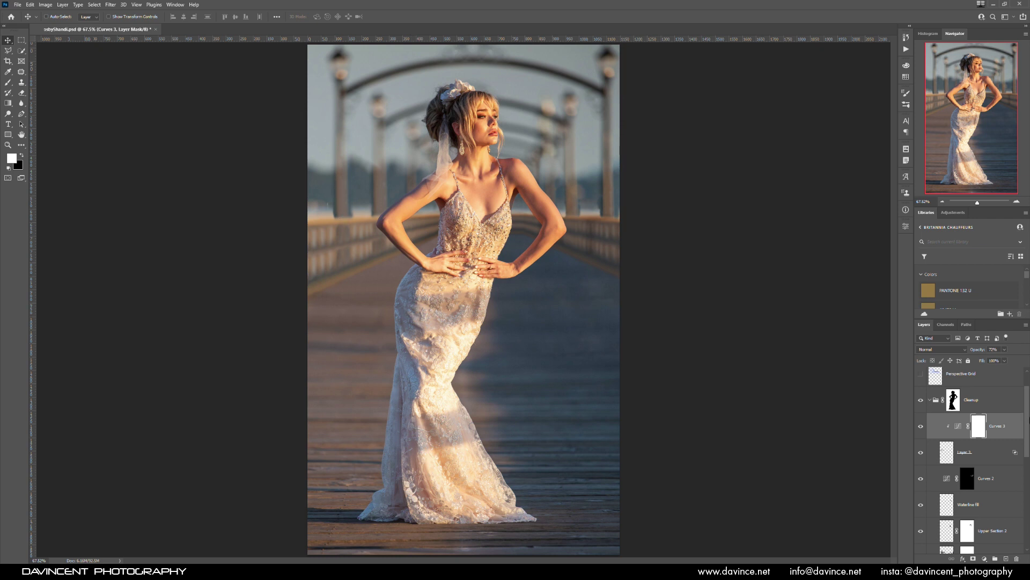
- Show only the original Background layer, and compare the people-filled photo with the finished cleanup
scroll(1026, 421, down, 10)
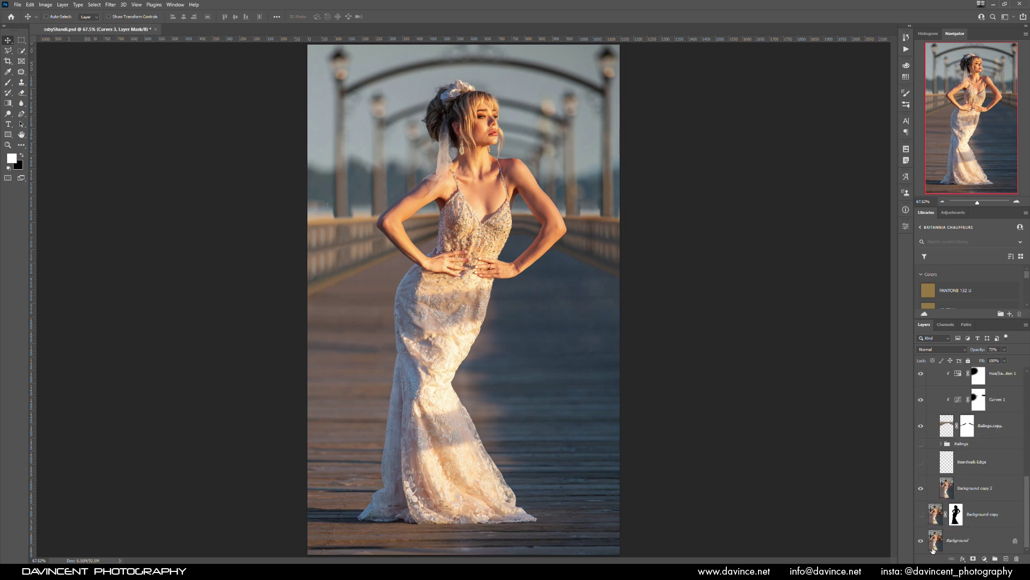
alt+click(914, 540)
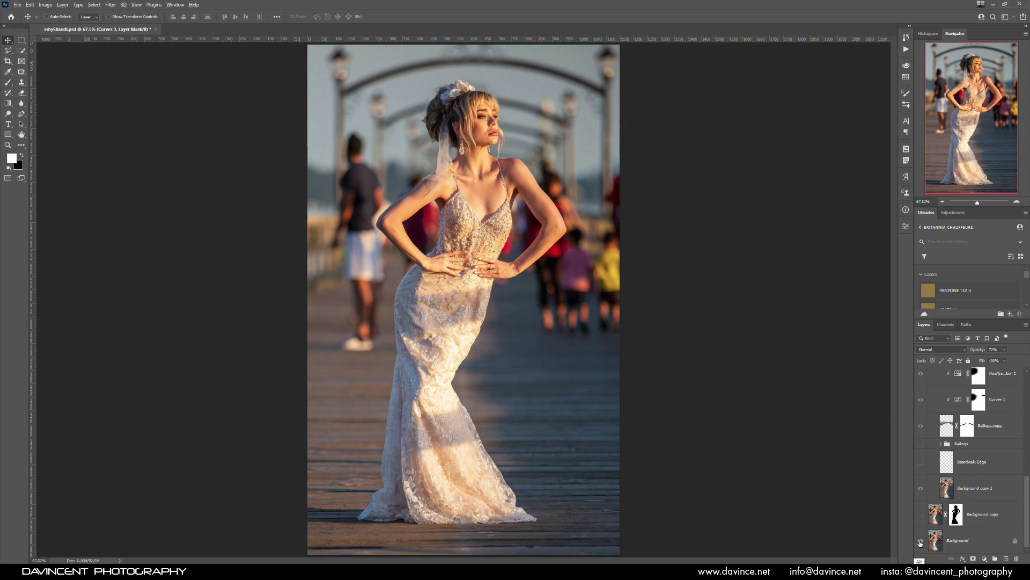
click(916, 511)
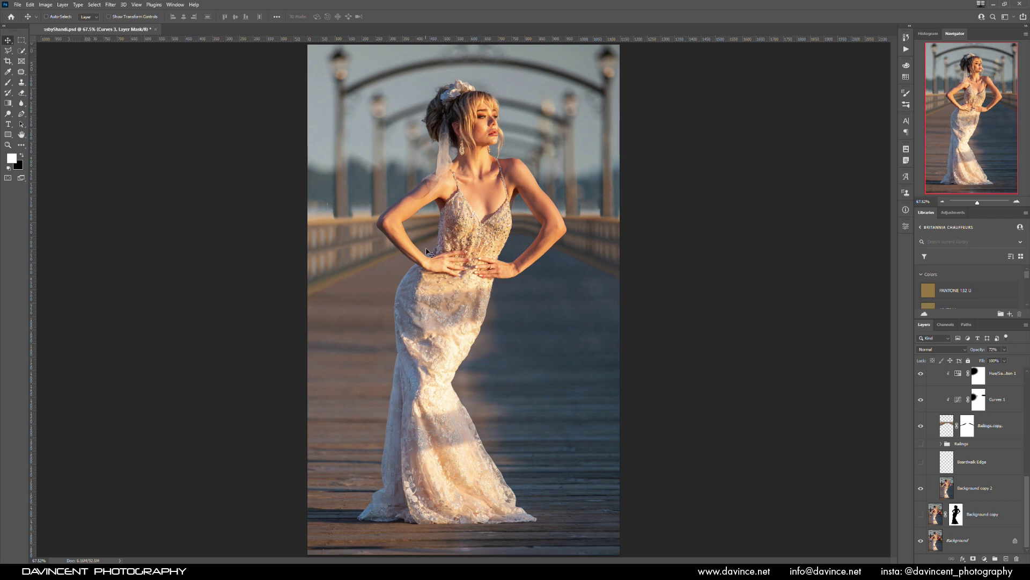
- Add a Curves adjustment above Background copy 2, darken the midtones, and invert its mask to black
click(976, 492)
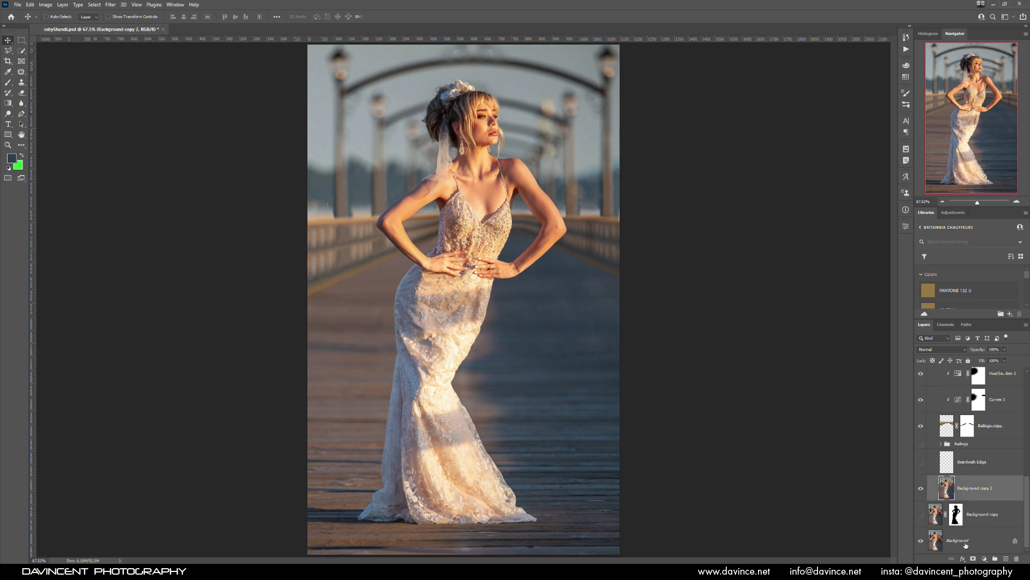
click(985, 560)
click(994, 454)
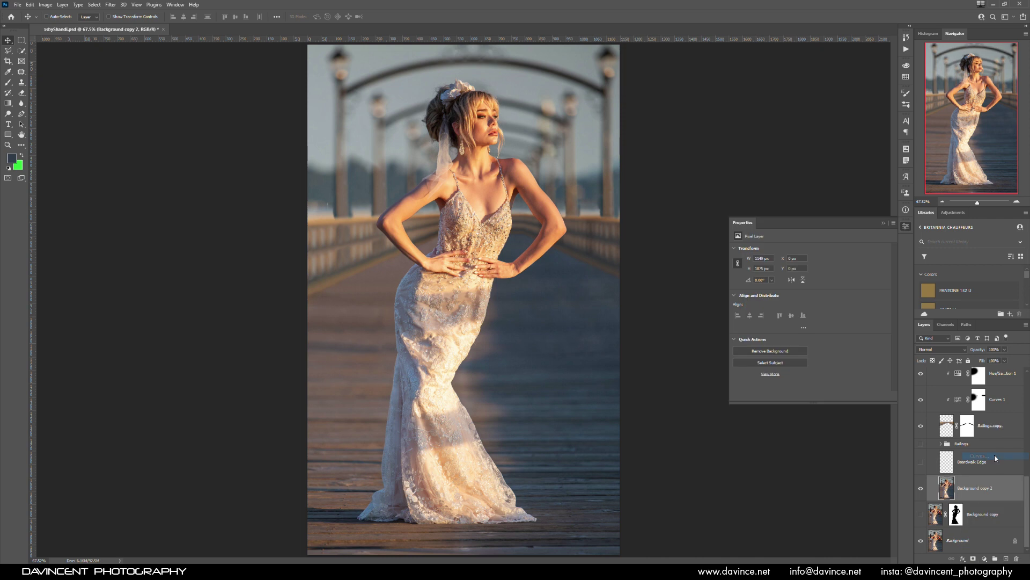
drag(818, 321, 822, 325)
click(884, 222)
double_click(967, 490)
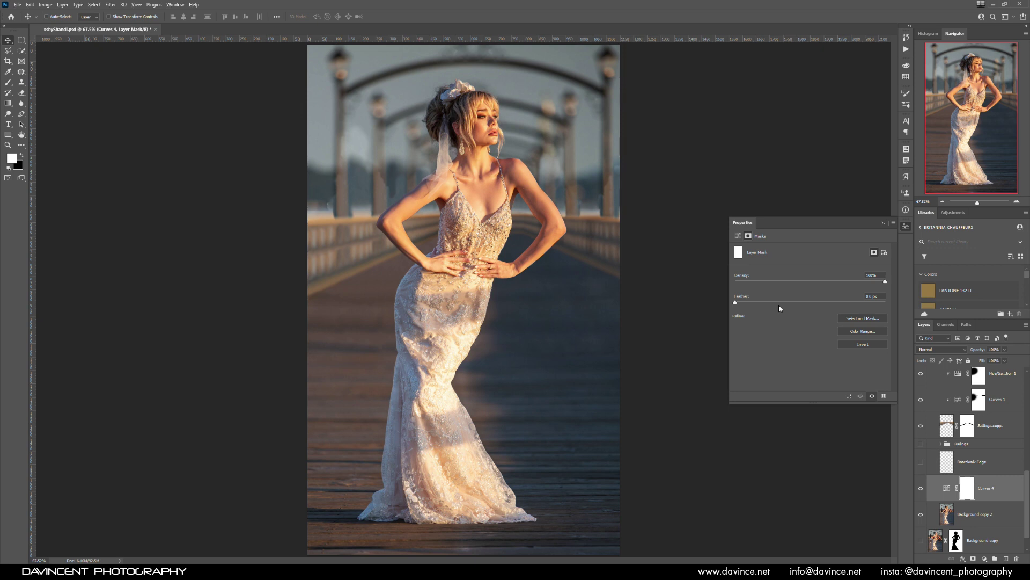
key(ctrl+i)
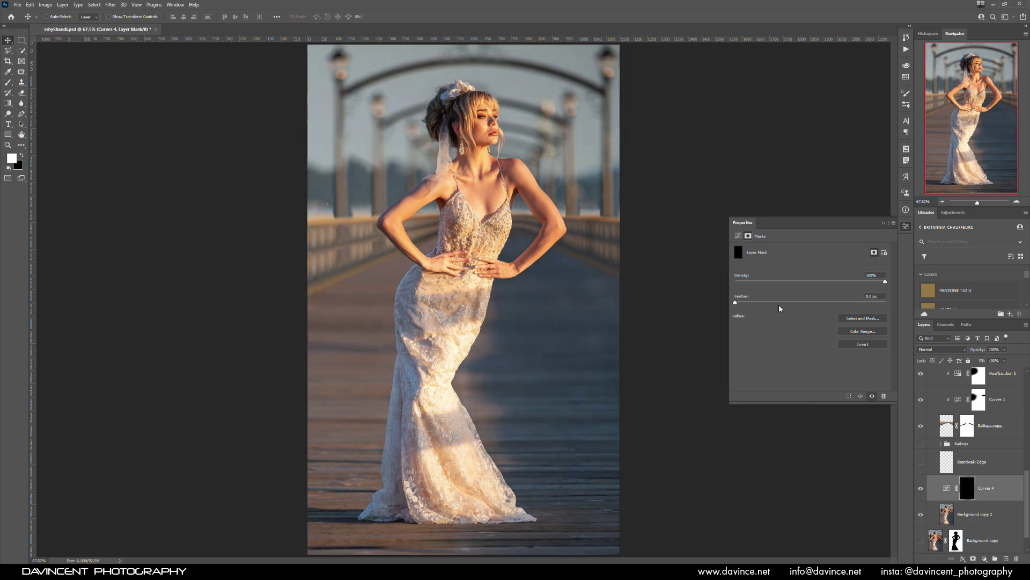
click(885, 223)
- Paint white on the Curves 4 mask with a large, soft, low-opacity brush to darken the boardwalk behind the bride's waist
key(b)
mouse_move(408, 198)
mouse_down()
mouse_move(429, 209)
mouse_move(457, 293)
mouse_move(370, 305)
mouse_move(423, 256)
mouse_move(431, 260)
mouse_move(391, 302)
mouse_up()
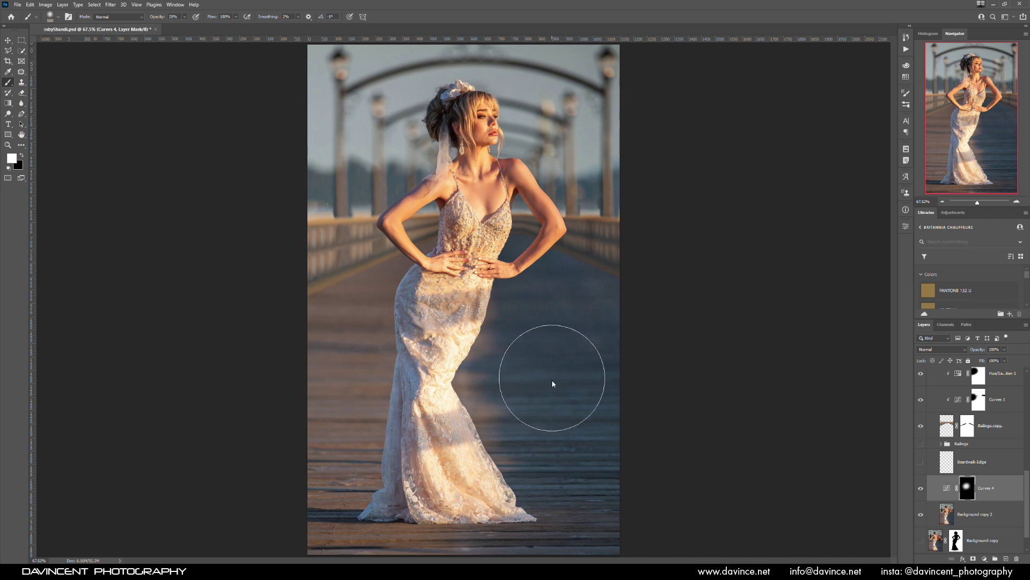
key(x)
scroll(548, 381, down, 1)
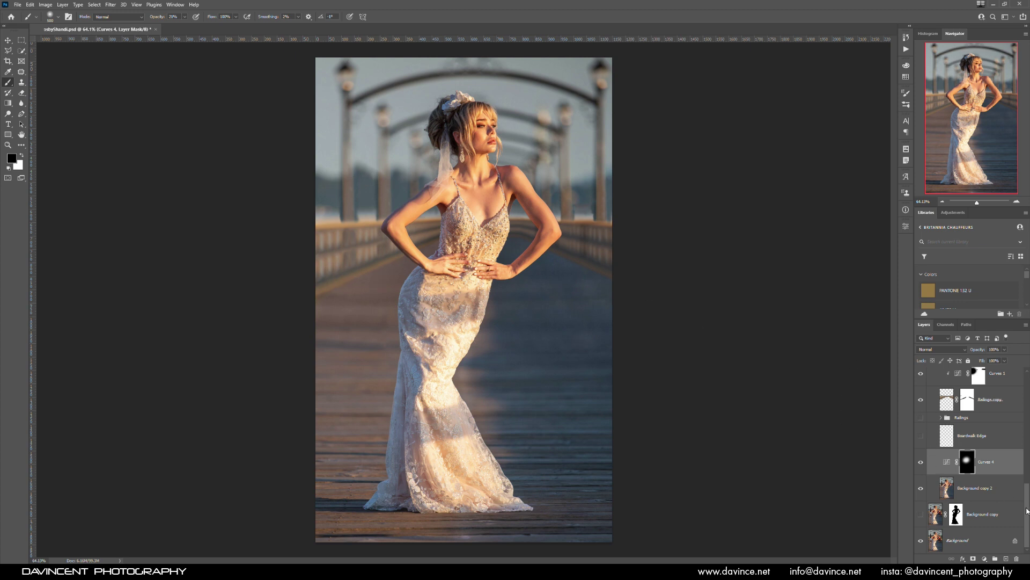
- Add a new empty layer directly above Layer 4 in the Cleanup group
drag(1027, 500, 1029, 399)
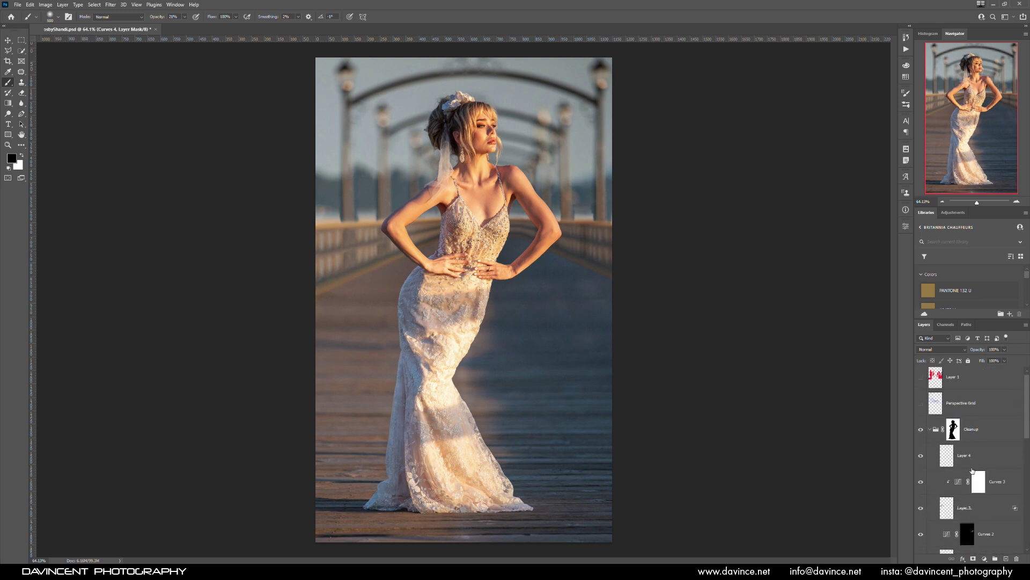
click(986, 460)
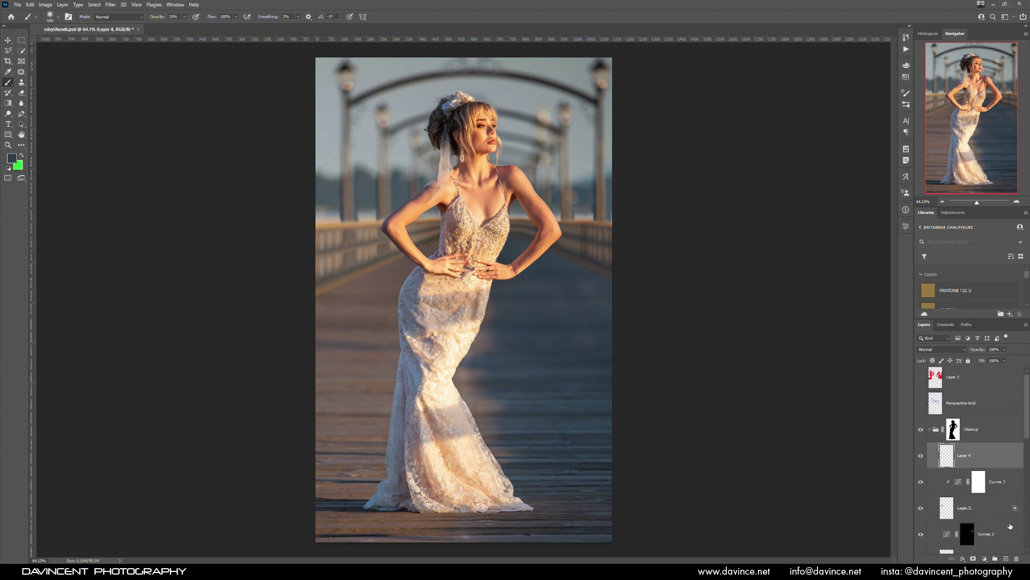
click(1006, 558)
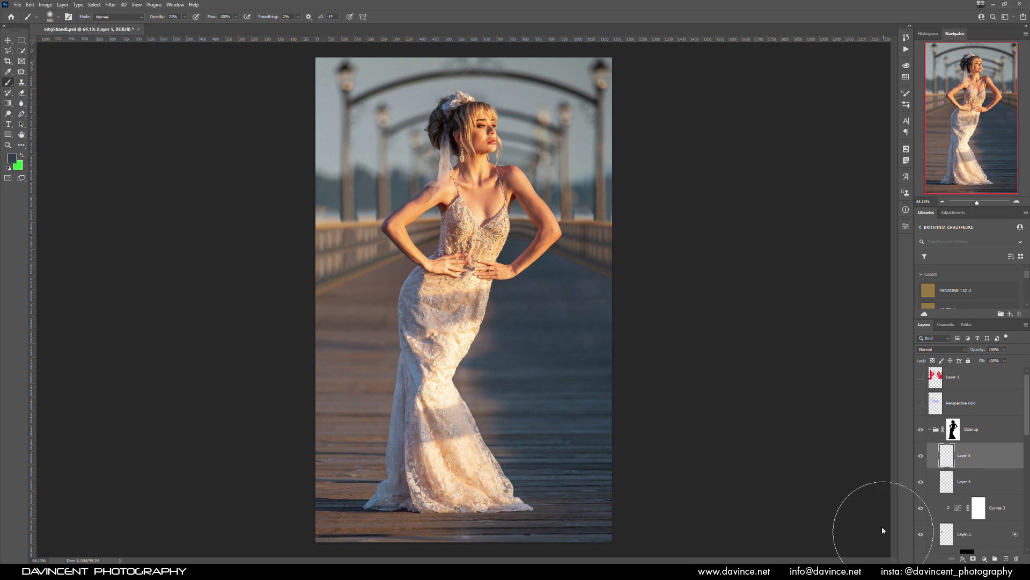
- Using the Clone Stamp with its brush set to 25, clone clean background over the dark fringe beside the post nearest the bride's left-hand elbow
drag(382, 244, 415, 198)
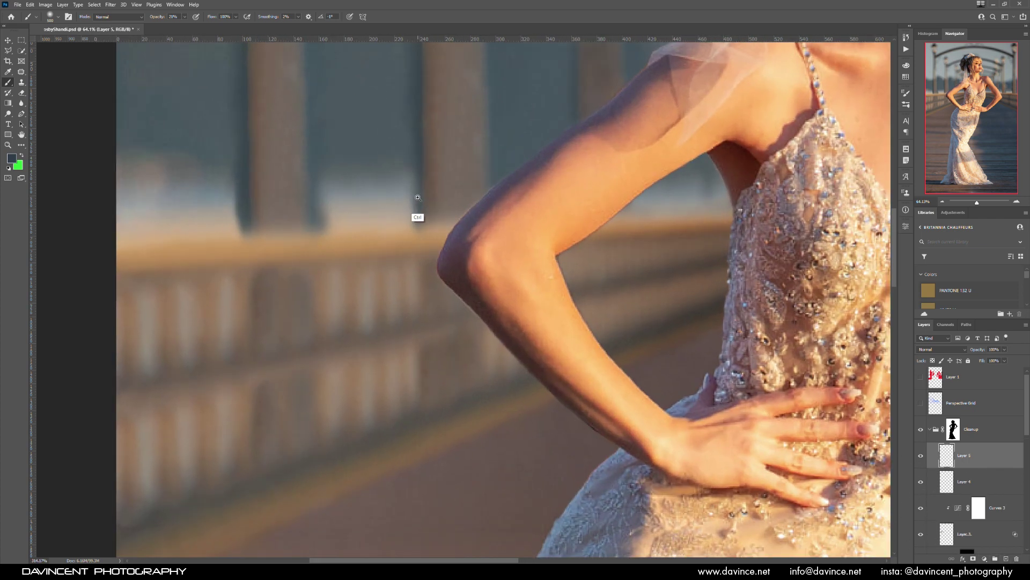
click(22, 82)
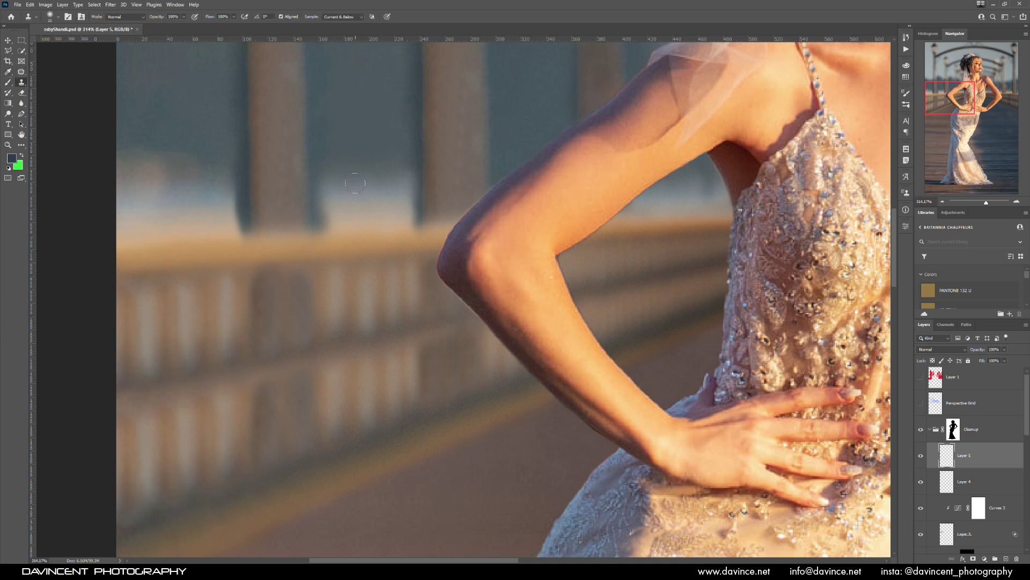
right_click(358, 181)
drag(442, 189, 402, 188)
text(25)
key(Return)
alt+click(358, 184)
drag(343, 141, 350, 235)
drag(326, 133, 326, 116)
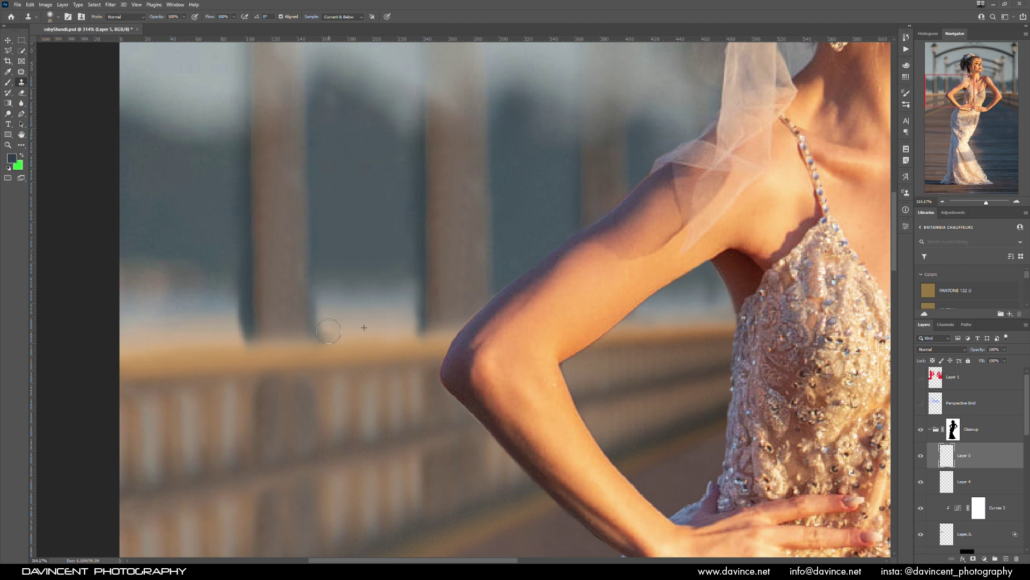
alt+click(372, 277)
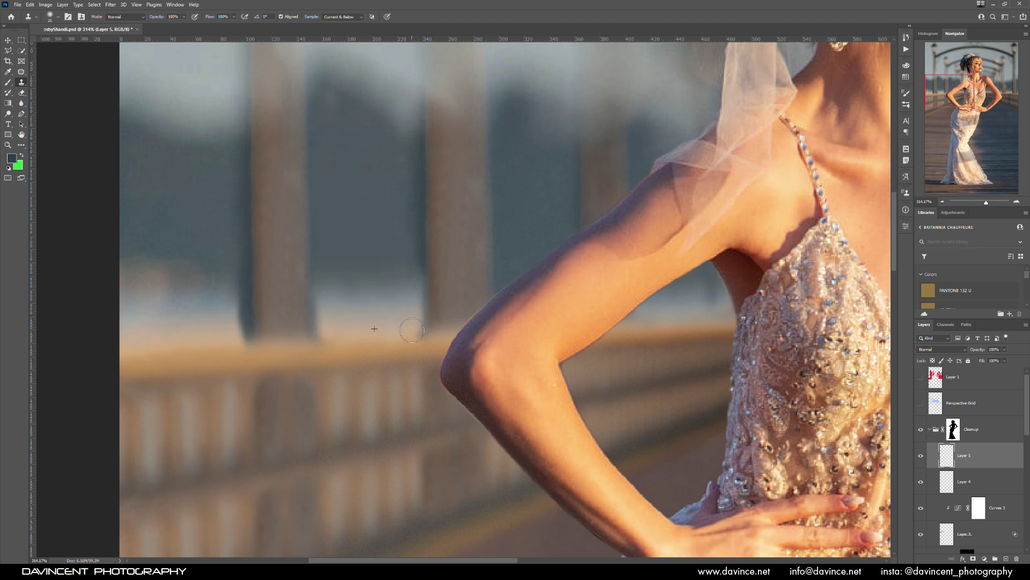
drag(410, 329, 411, 161)
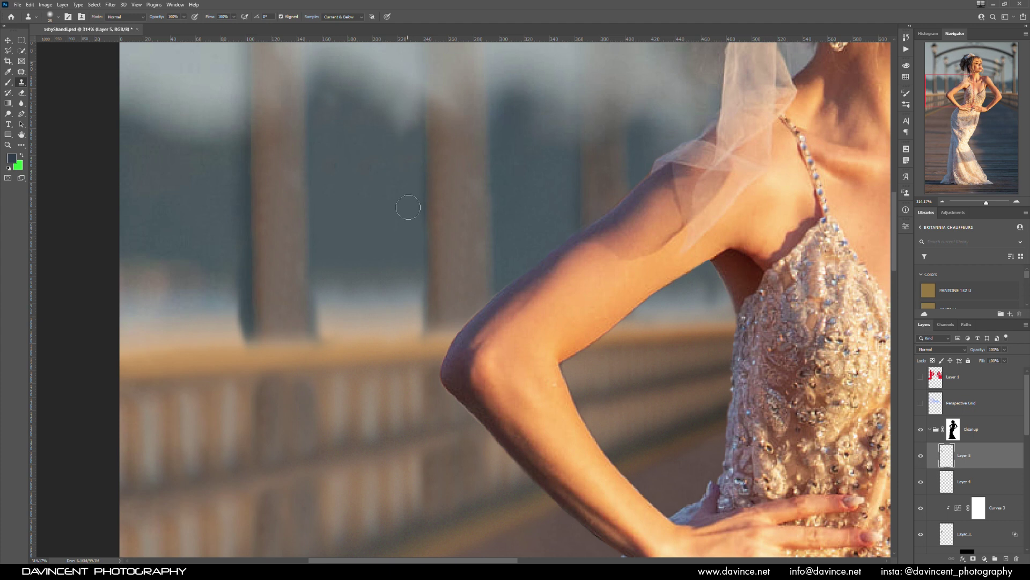
- Clone clean background over the dark fringes on both sides of the neighbouring post's base, near the photo's left edge
alt+click(425, 132)
mouse_move(250, 147)
mouse_down()
mouse_move(237, 165)
mouse_move(244, 340)
mouse_up()
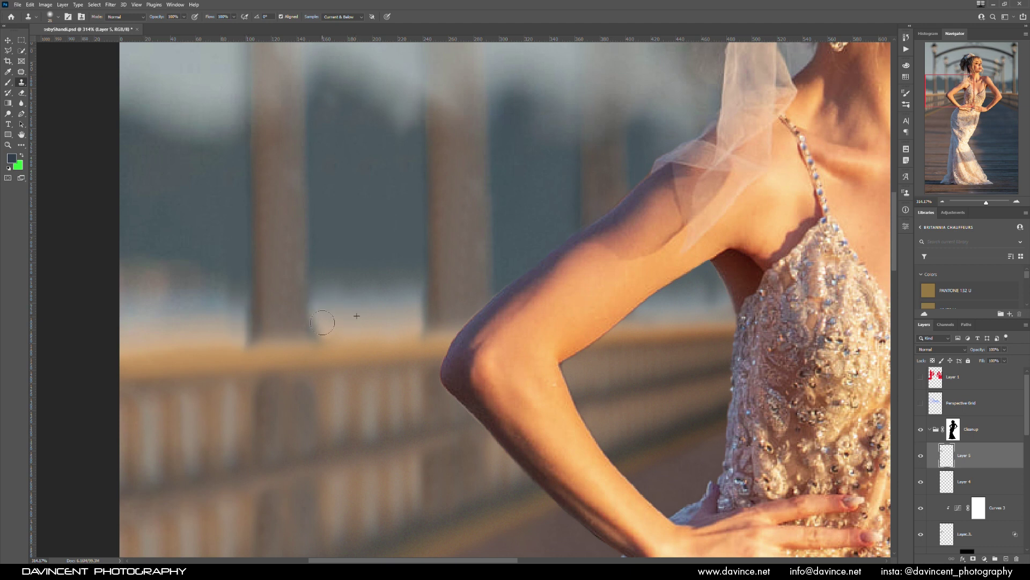
drag(325, 299, 325, 336)
alt+click(355, 336)
drag(235, 336, 235, 308)
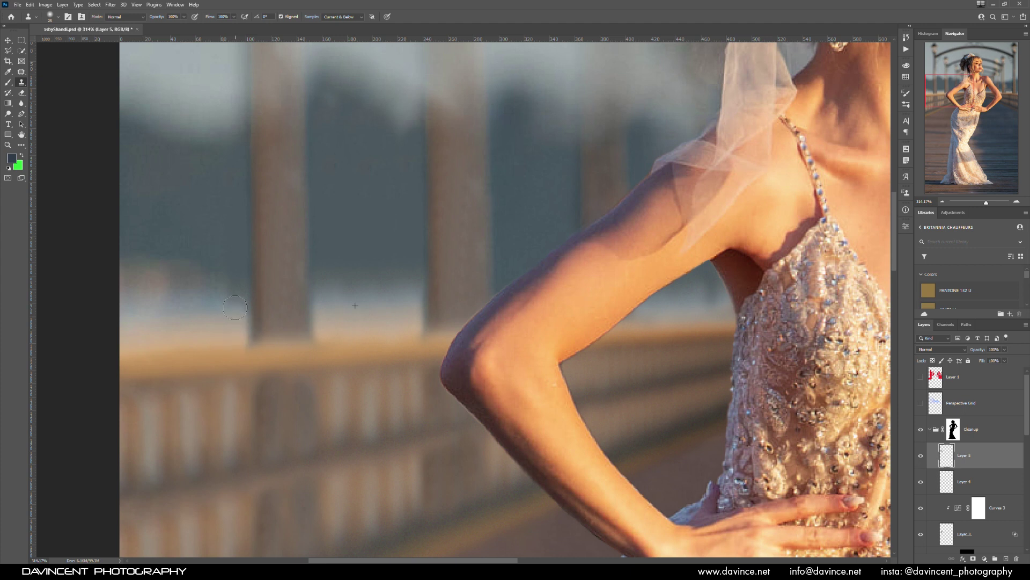
- Clone clean background over the dark smudges on both sides of the outermost post near the photo's right edge
drag(515, 198, 308, 259)
alt+click(341, 260)
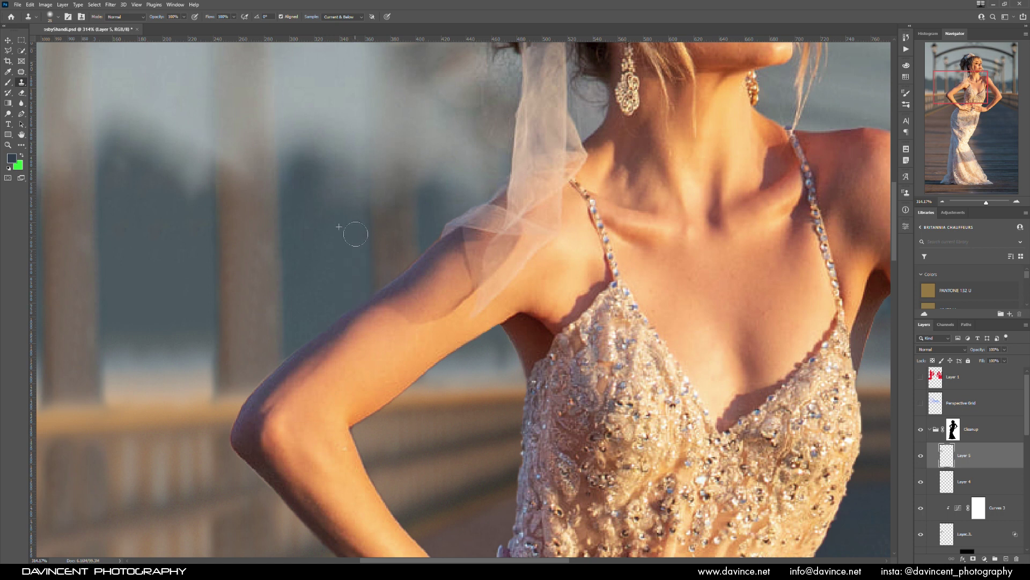
drag(357, 294, 147, 246)
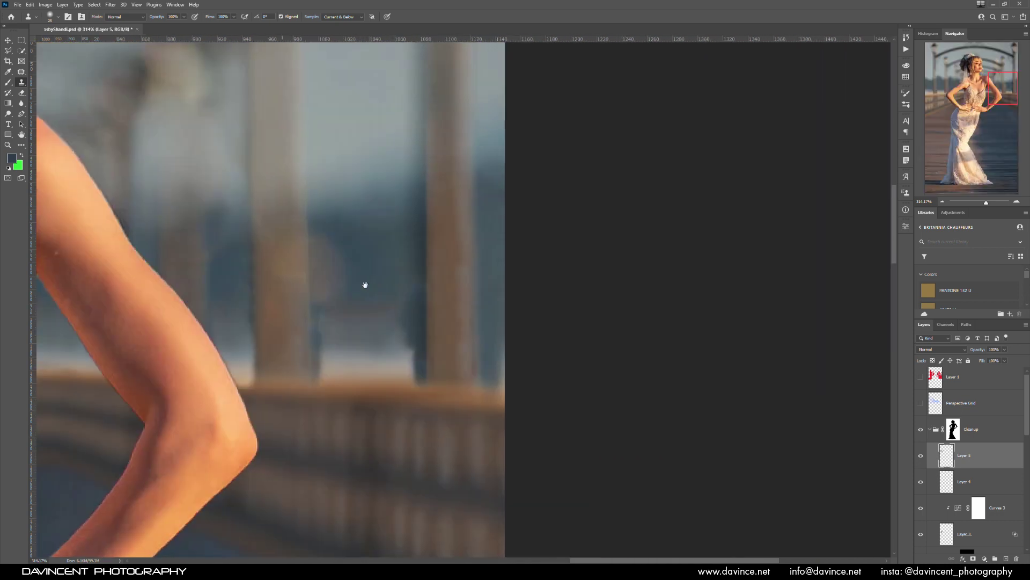
drag(365, 285, 361, 282)
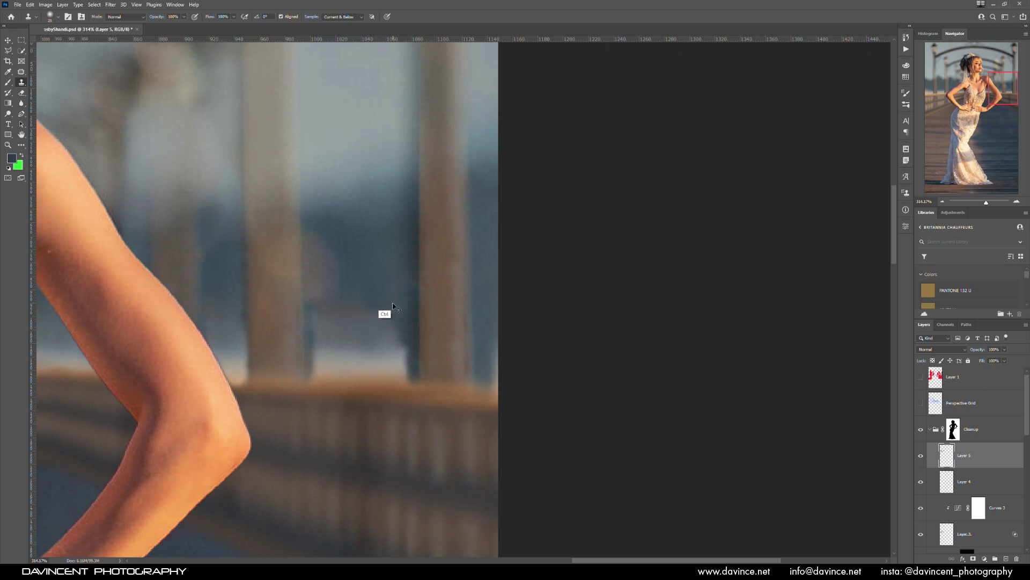
alt+click(385, 272)
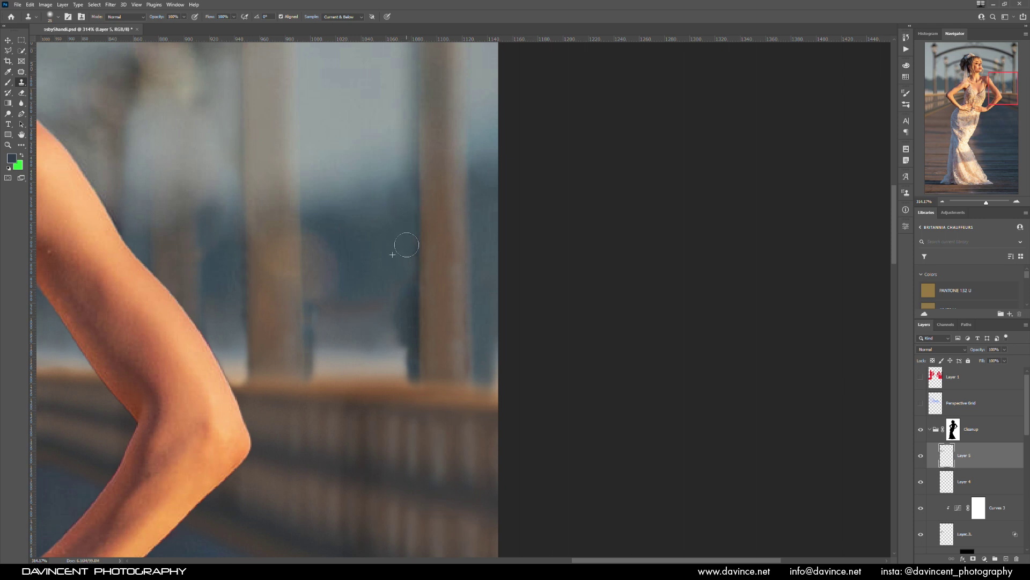
click(404, 325)
mouse_move(409, 328)
mouse_down()
mouse_move(407, 380)
mouse_move(406, 357)
mouse_up()
alt+click(363, 368)
mouse_move(481, 350)
mouse_down()
mouse_move(480, 397)
mouse_move(487, 379)
mouse_up()
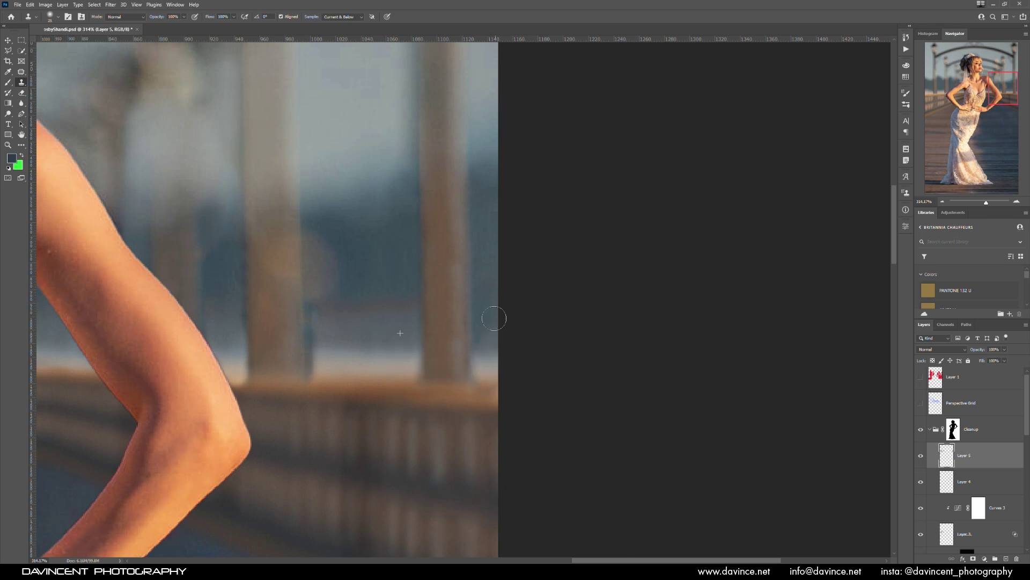
- Clone clean background over the dark fringe at the base of the inner post beside the bride's right-hand elbow
alt+click(421, 211)
click(310, 366)
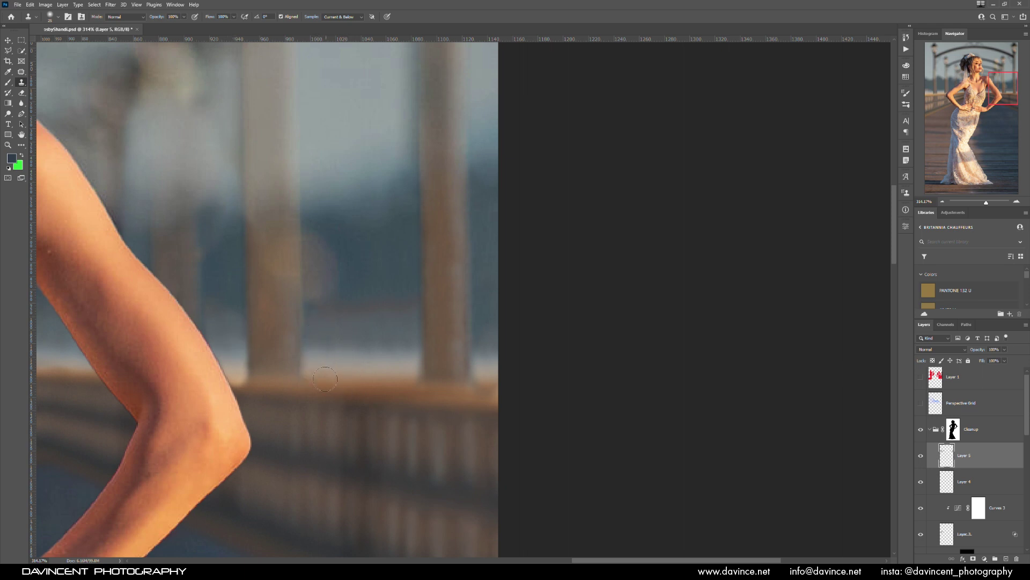
mouse_move(317, 293)
mouse_down()
mouse_move(462, 343)
mouse_move(329, 446)
mouse_move(269, 537)
mouse_up()
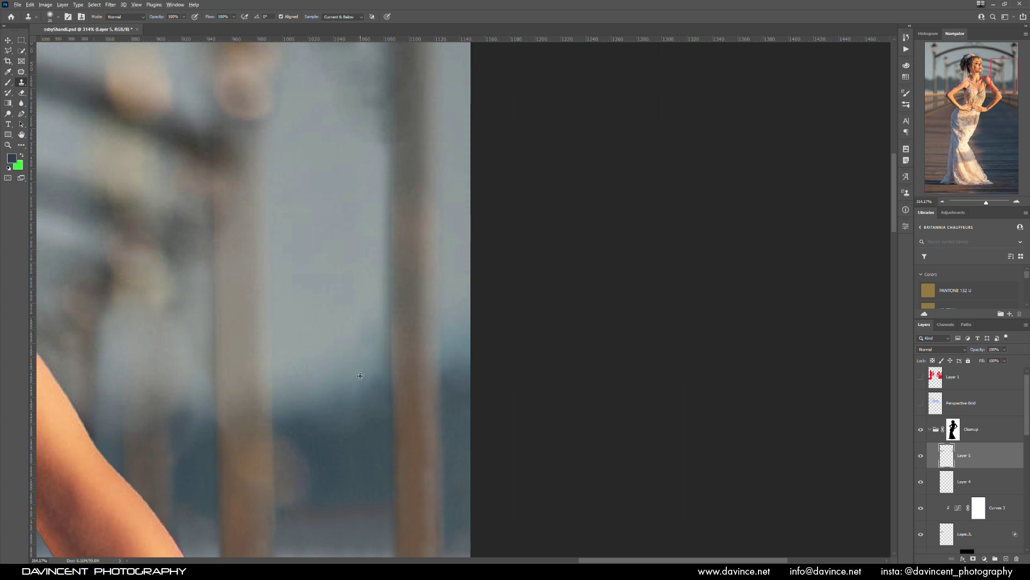
key(v)
key(ctrl+0)
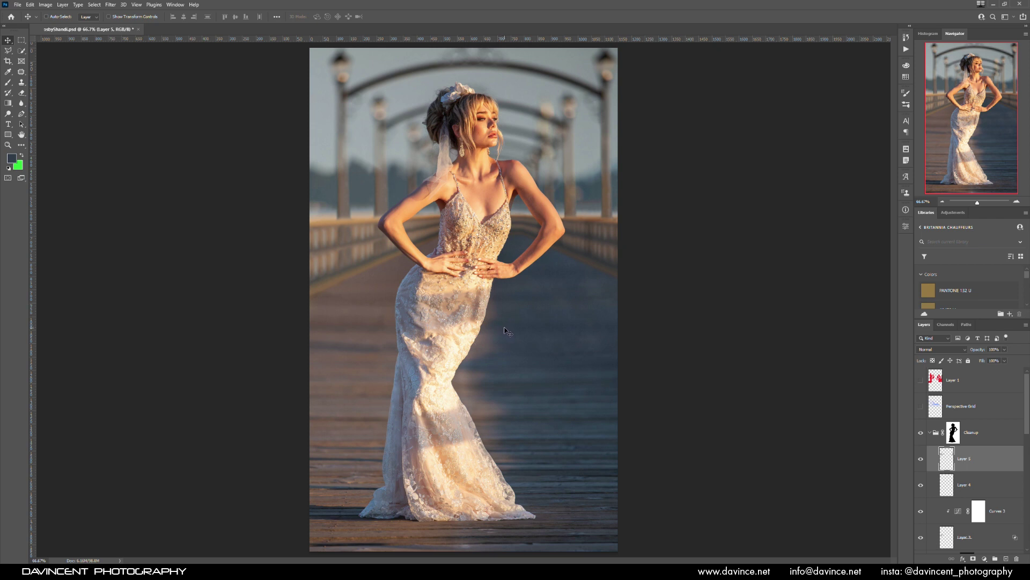
- Show only the original Background layer and restore the other layers to compare before and after the post-edge cleanup
drag(1026, 408, 1029, 551)
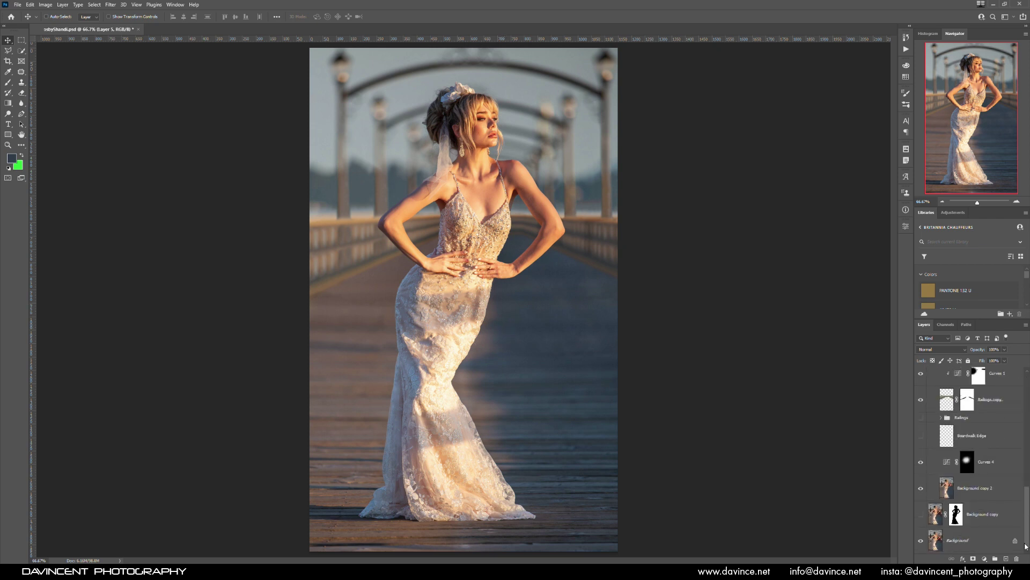
alt+click(920, 541)
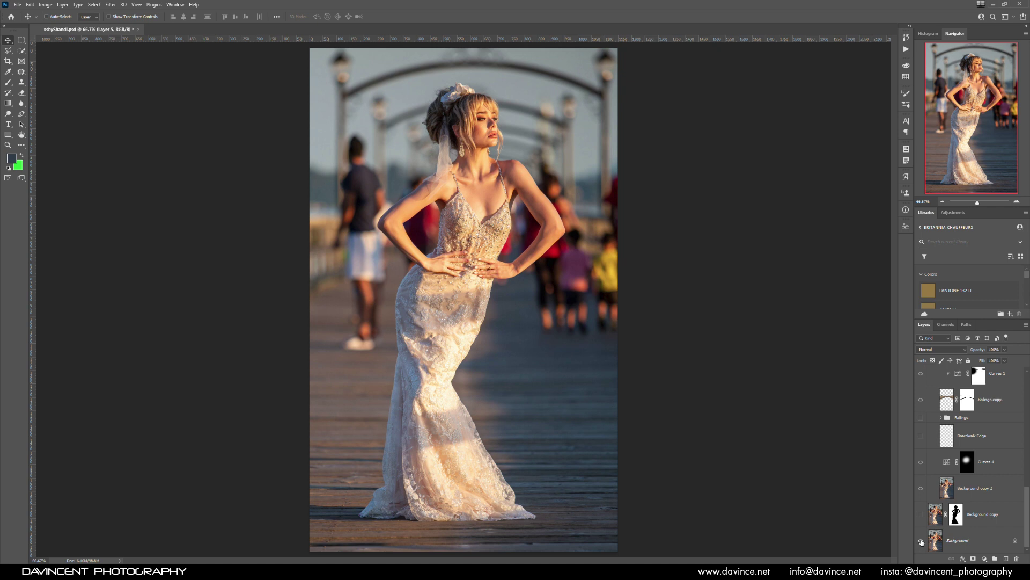
alt+click(921, 541)
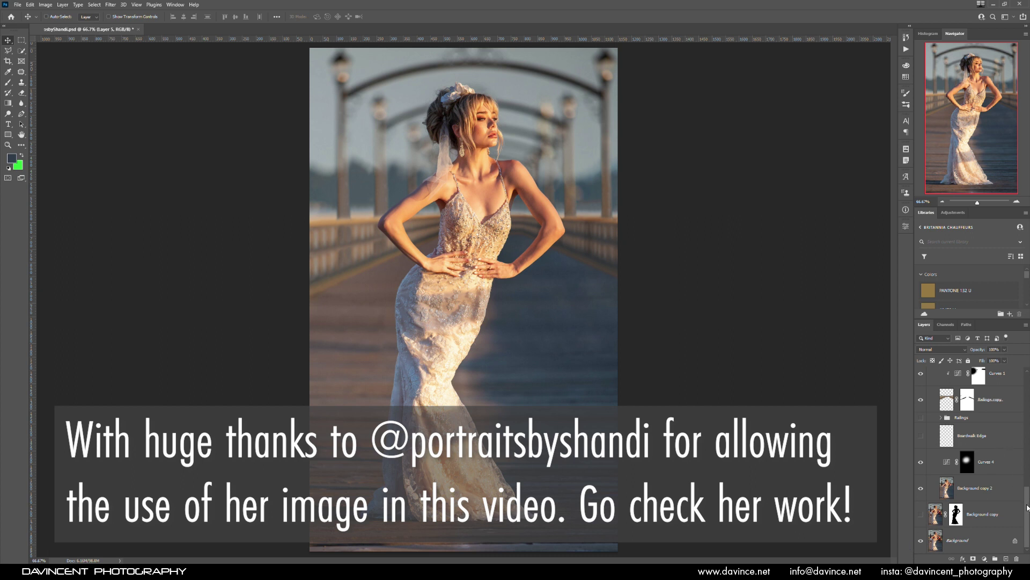
drag(1026, 500, 1025, 374)
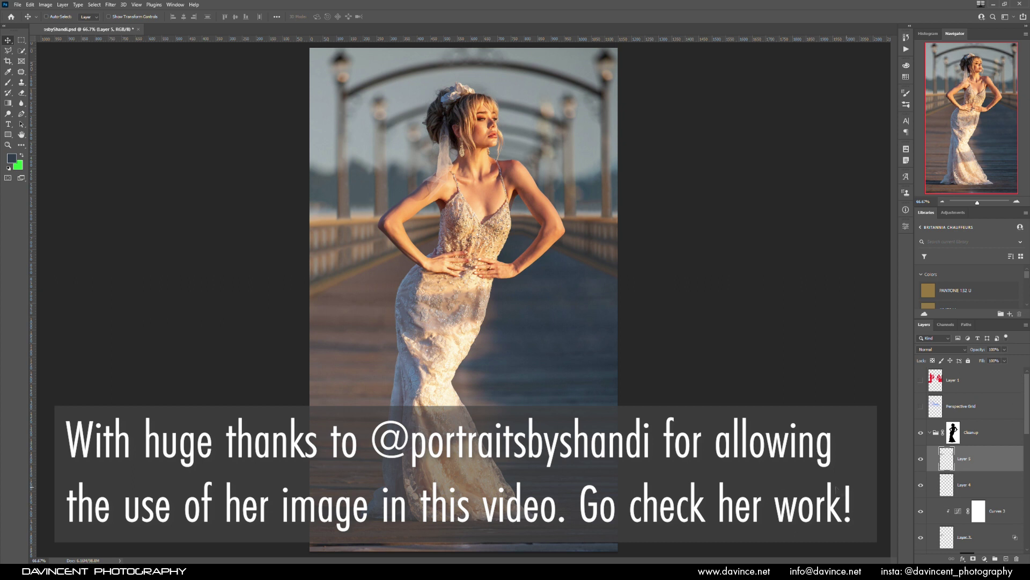